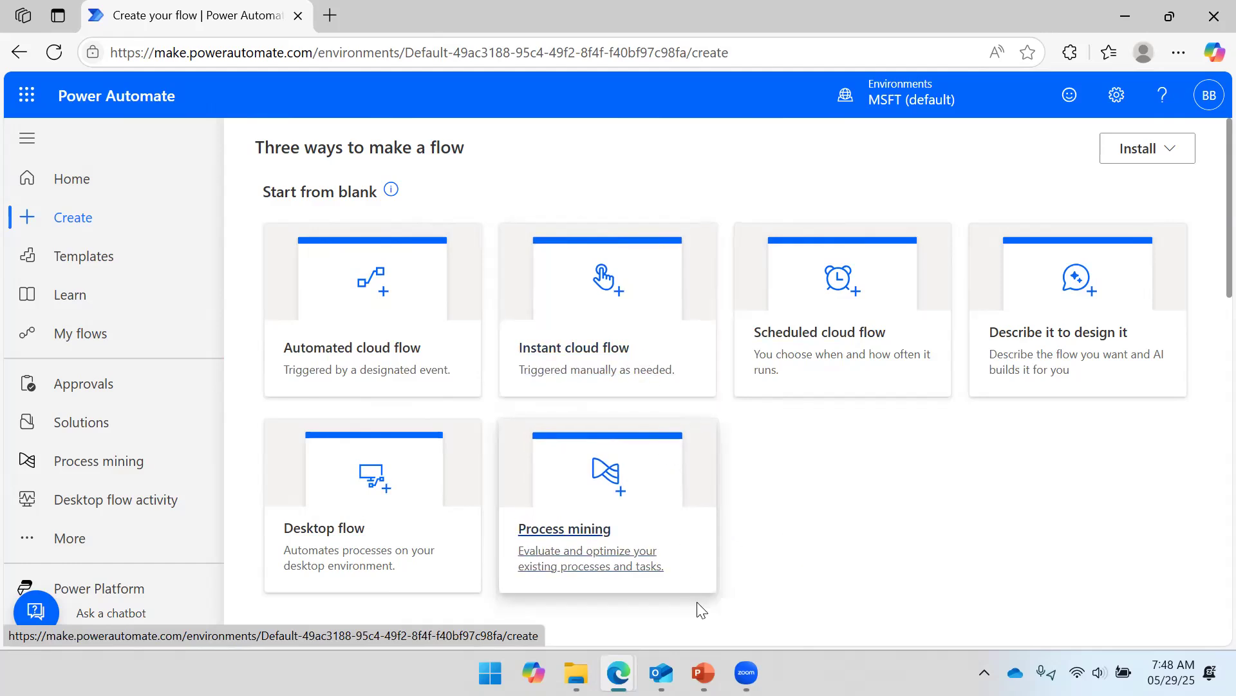
Switch to the PowerPoint presentation and review the Select Type of Flow and Select Trigger slides.
left_click(703, 672)
scroll(654, 374, "down", 1)
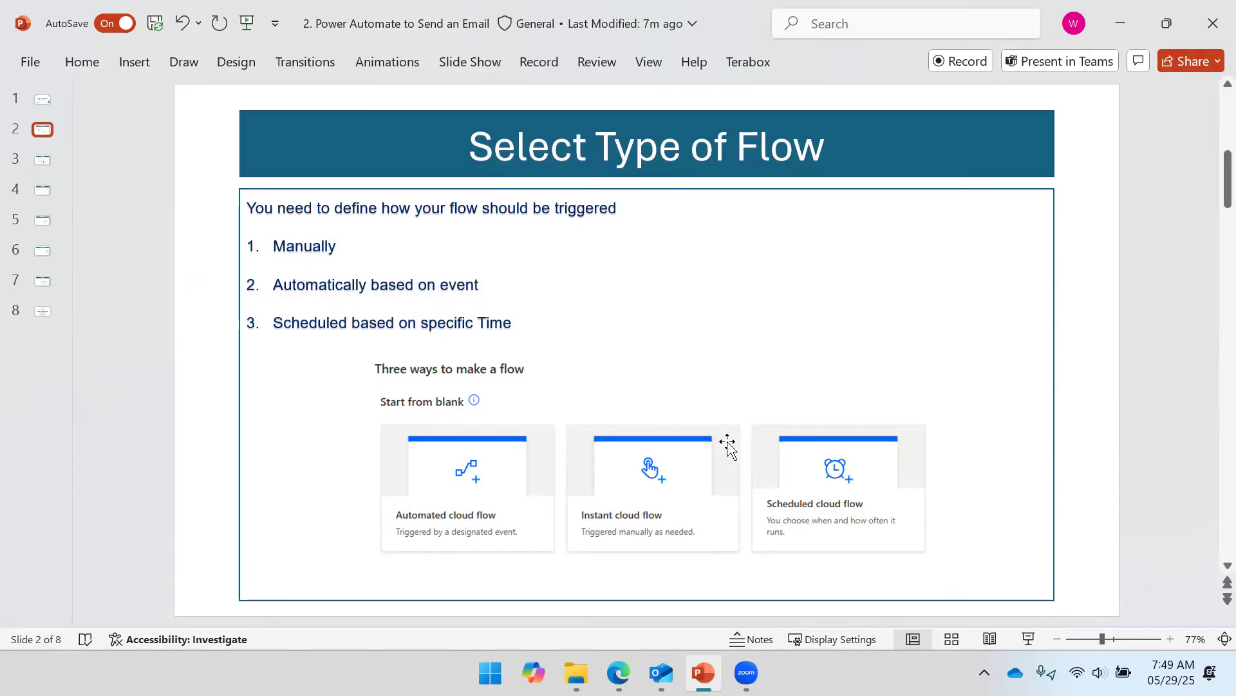
scroll(567, 284, "down", 1)
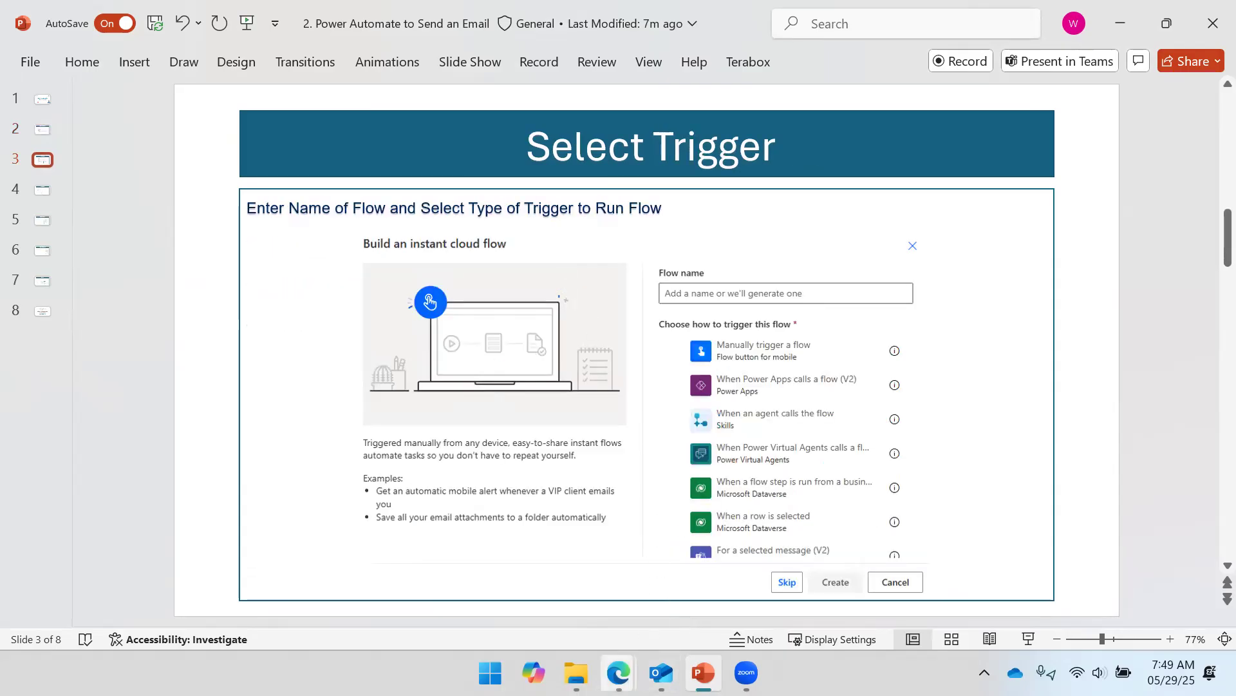
Switch back to Power Automate in the browser and start building an instant cloud flow from blank.
mouse_move(618, 673)
left_click(583, 583)
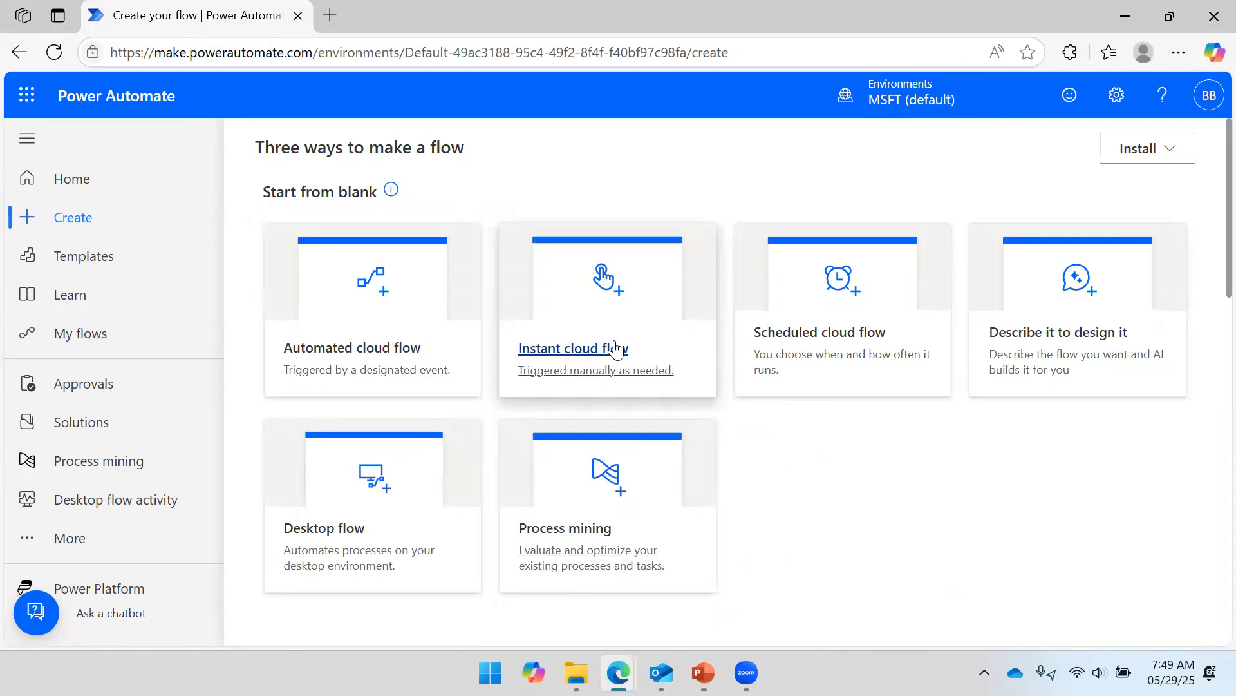
left_click(594, 390)
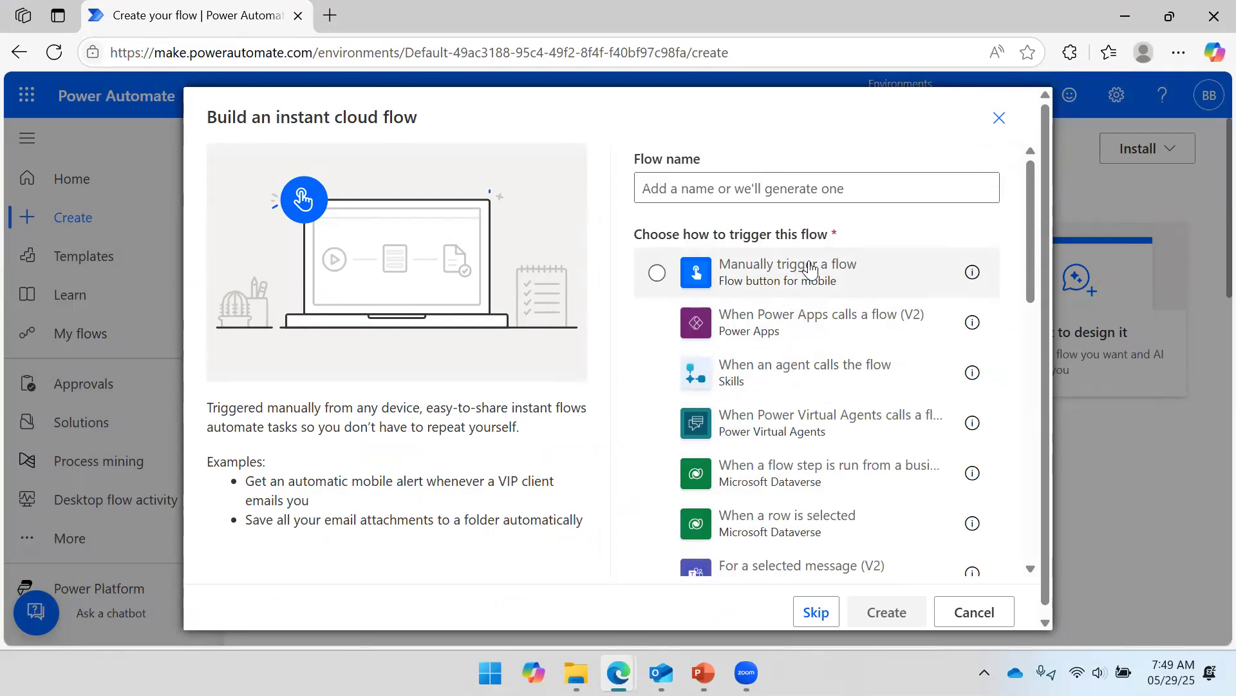
Review the available triggers for the instant cloud flow and choose Manually trigger a flow.
scroll(804, 283, "down", 5)
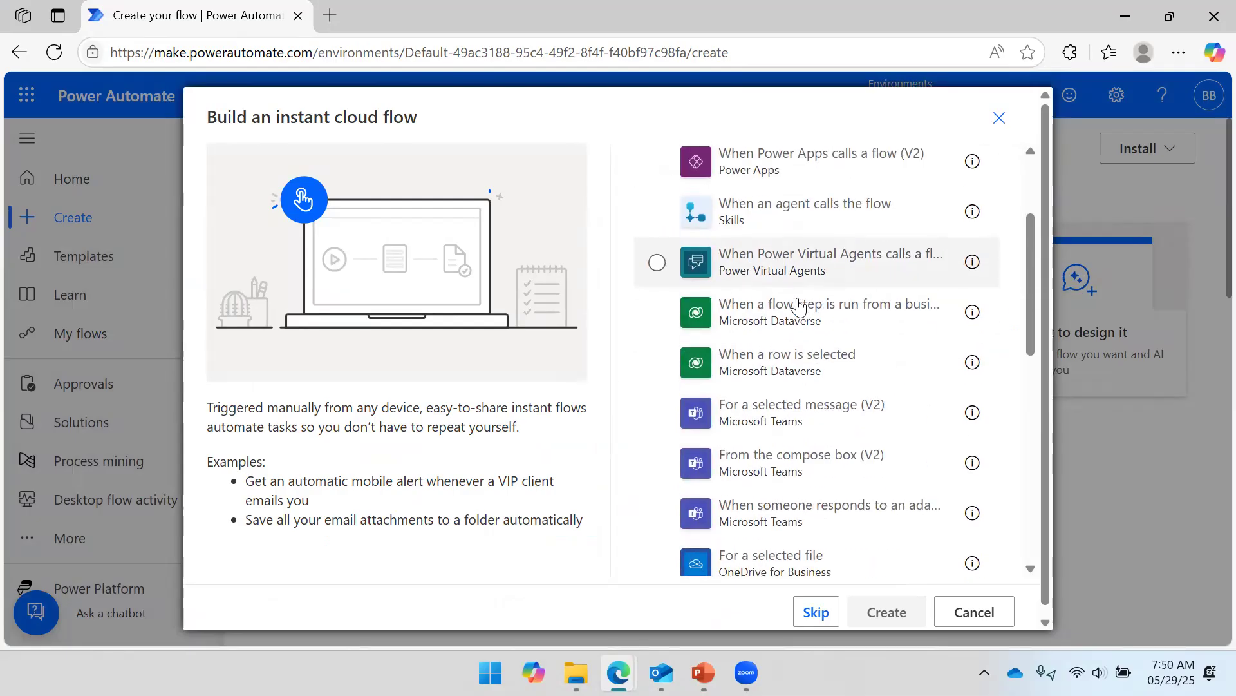
scroll(799, 314, "down", 3)
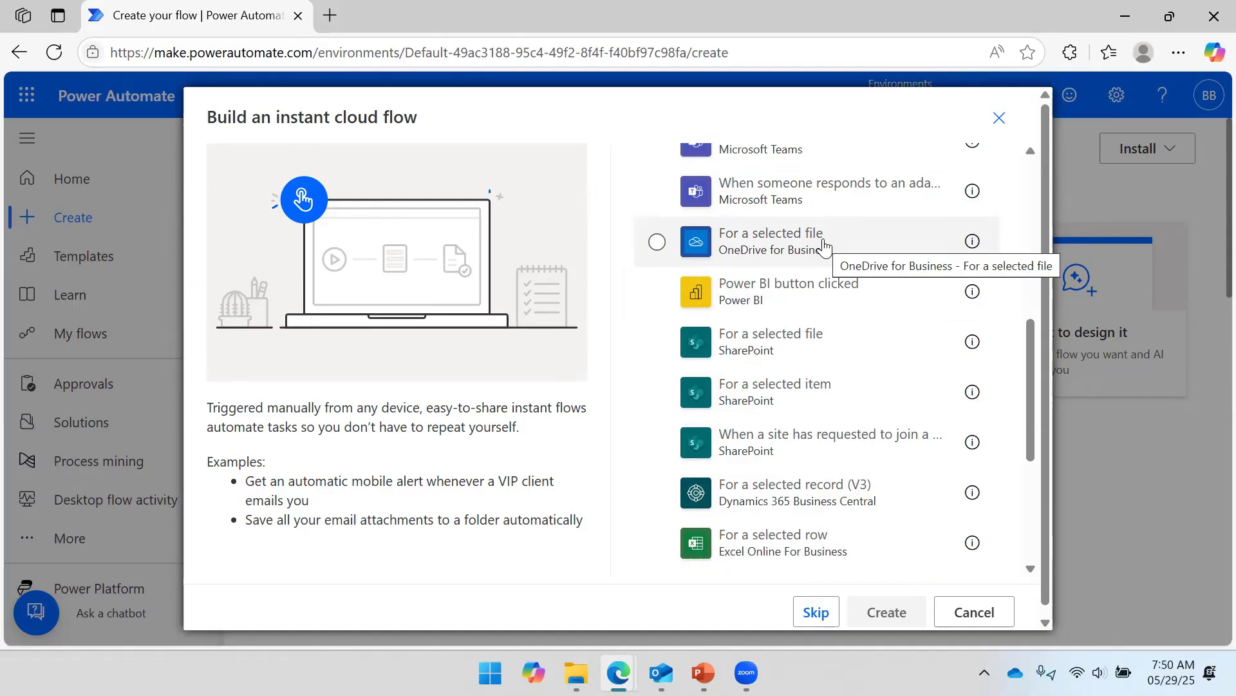
scroll(824, 243, "up", 3)
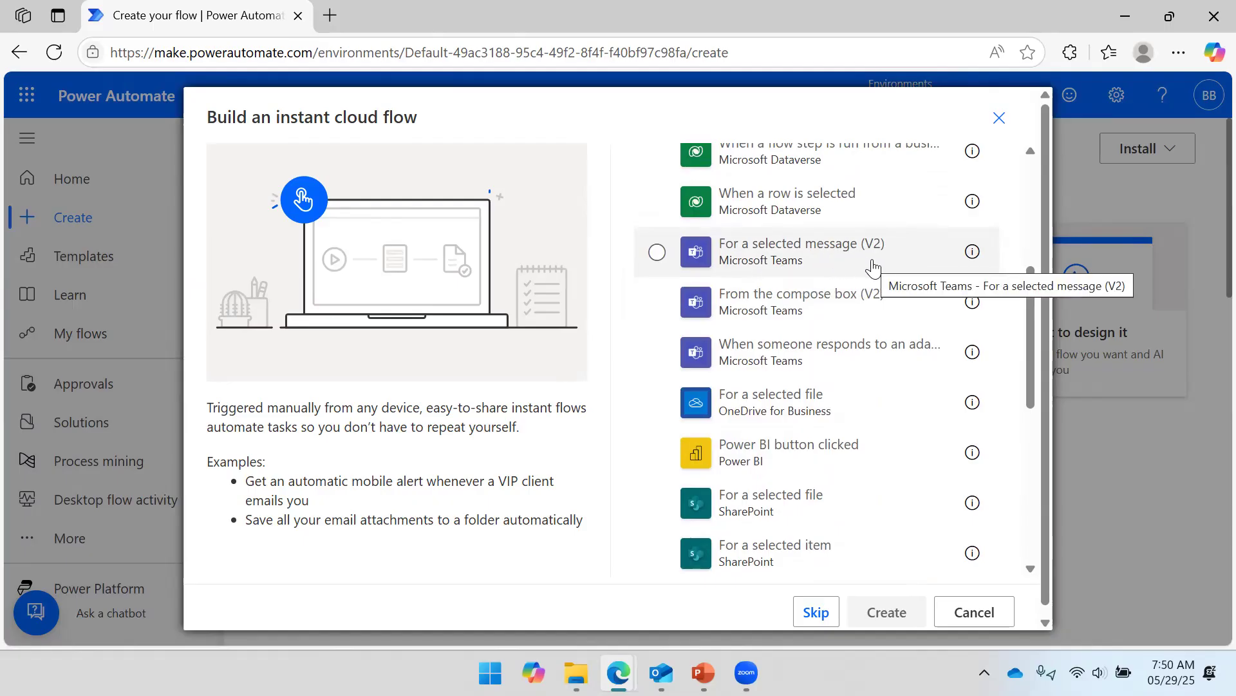
scroll(806, 300, "up", 3)
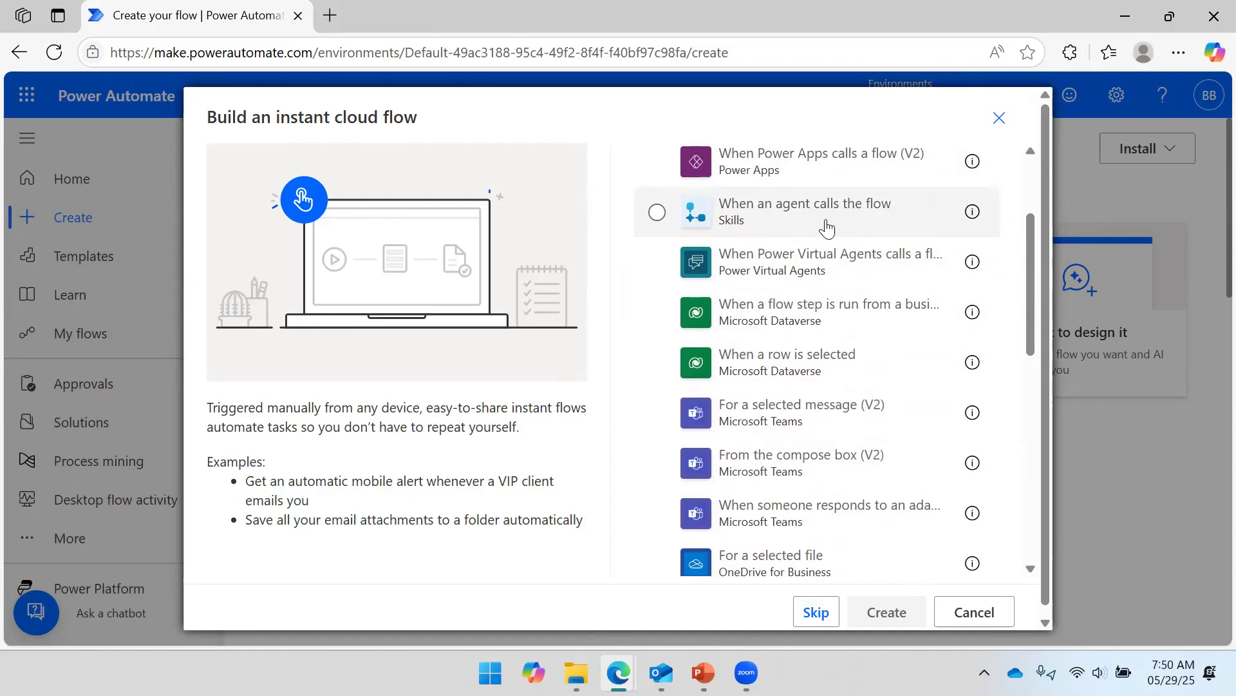
scroll(798, 276, "up", 3)
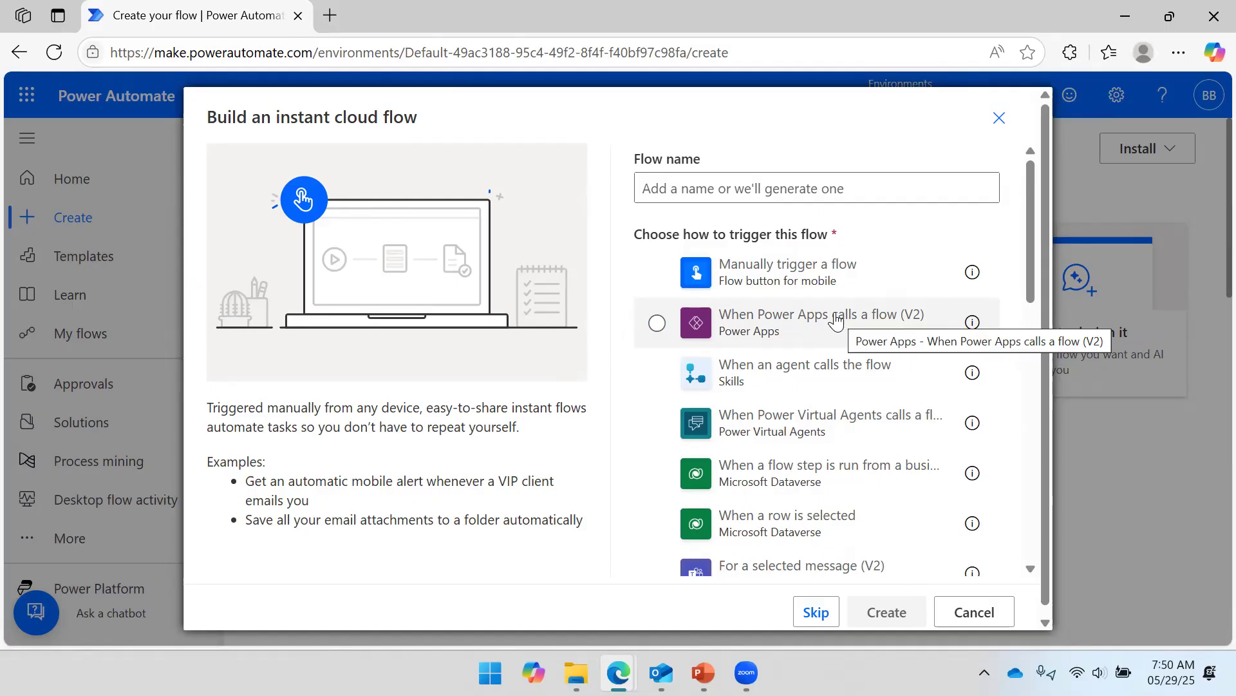
left_click(785, 293)
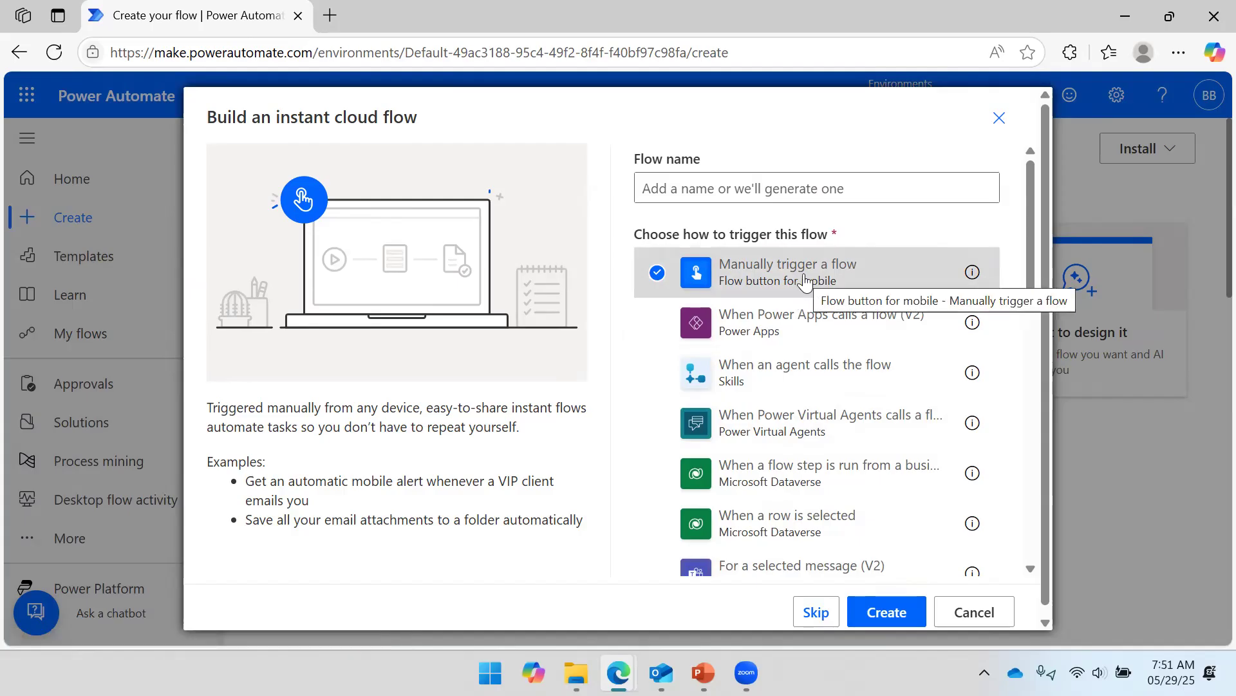
Name the flow Email Test and create it.
left_click(779, 188)
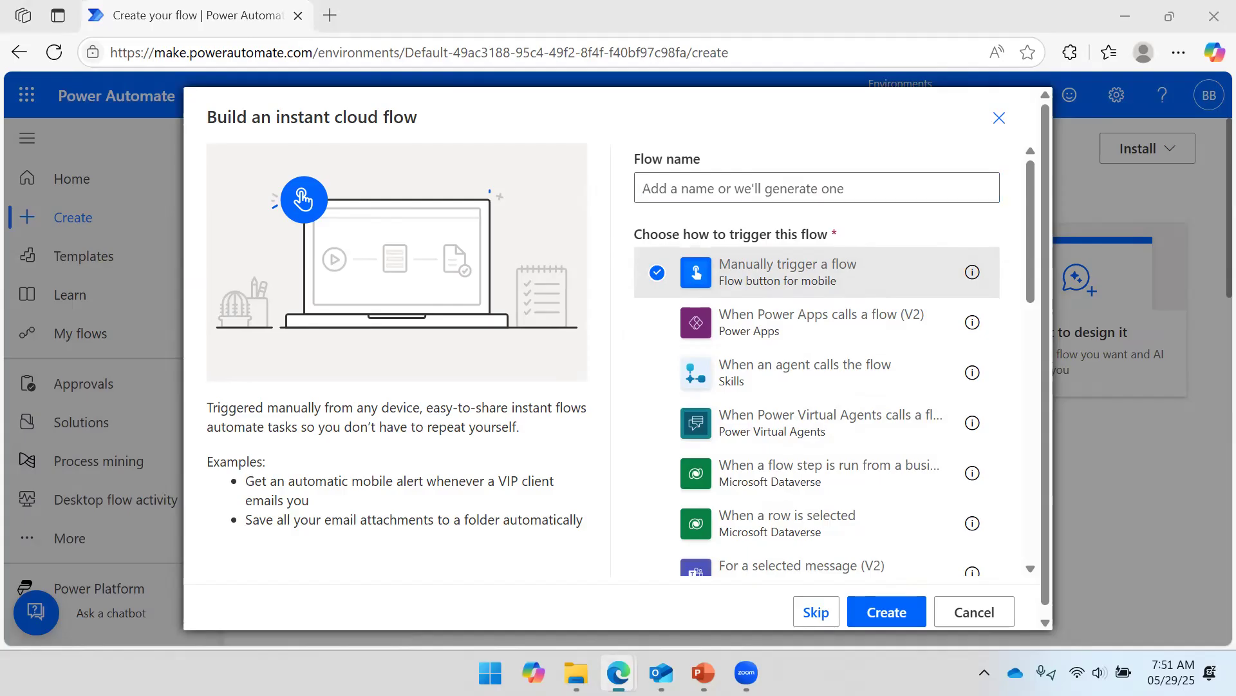
left_click(785, 184)
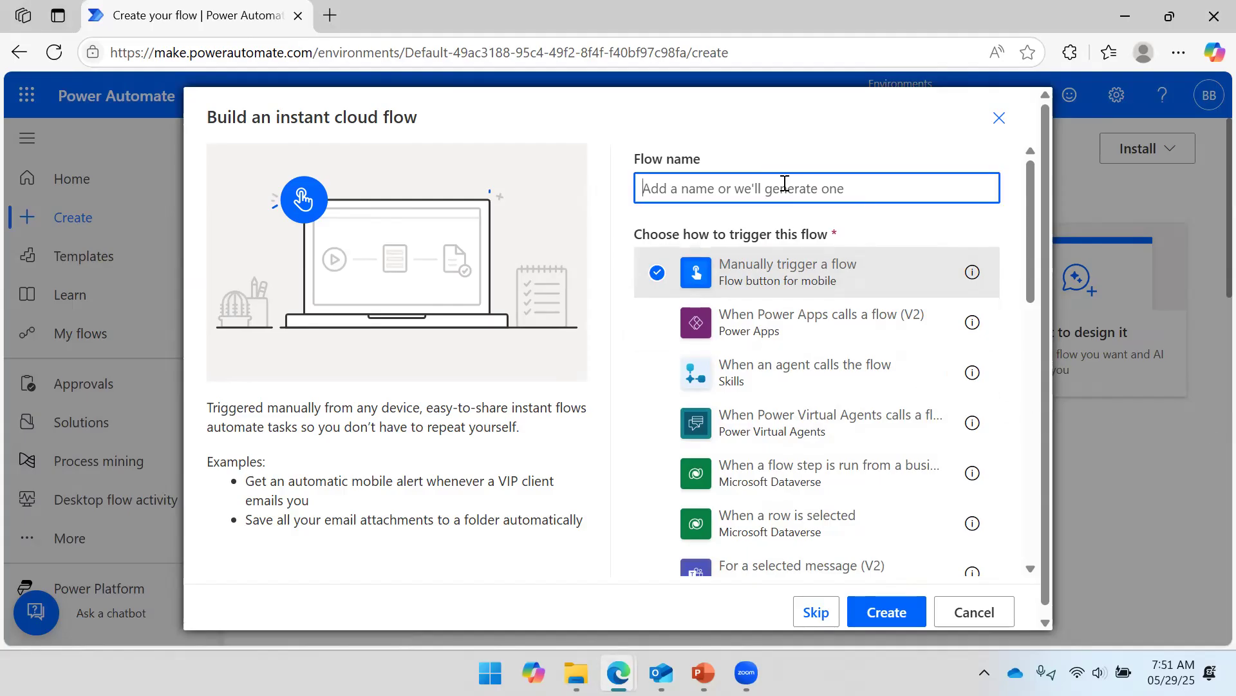
type("Email Test")
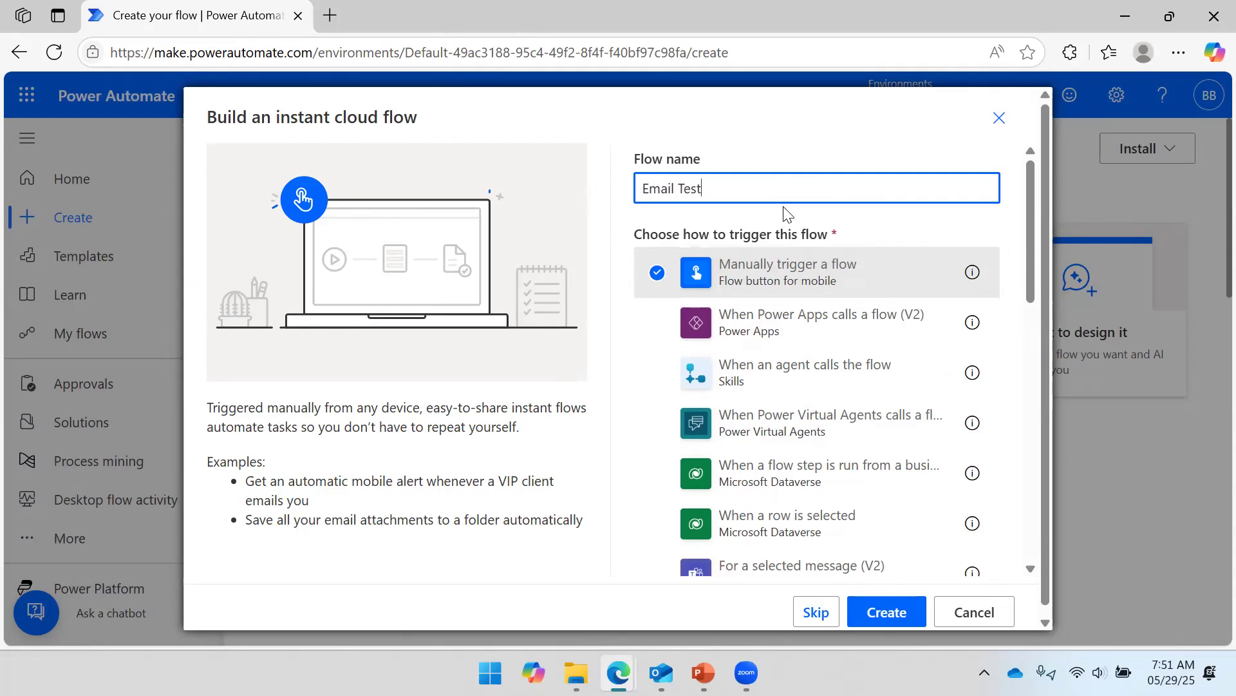
left_click(867, 613)
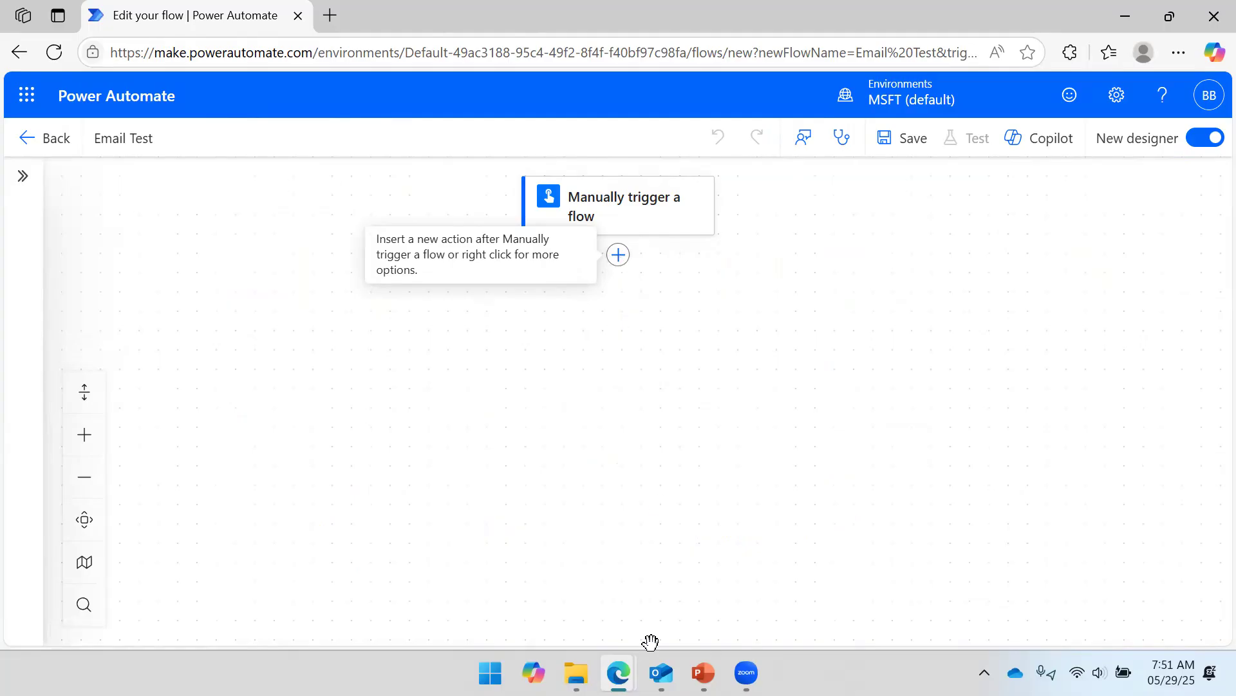
Start adding an action after the Manually trigger a flow step and check the Favorites group.
left_click(620, 259)
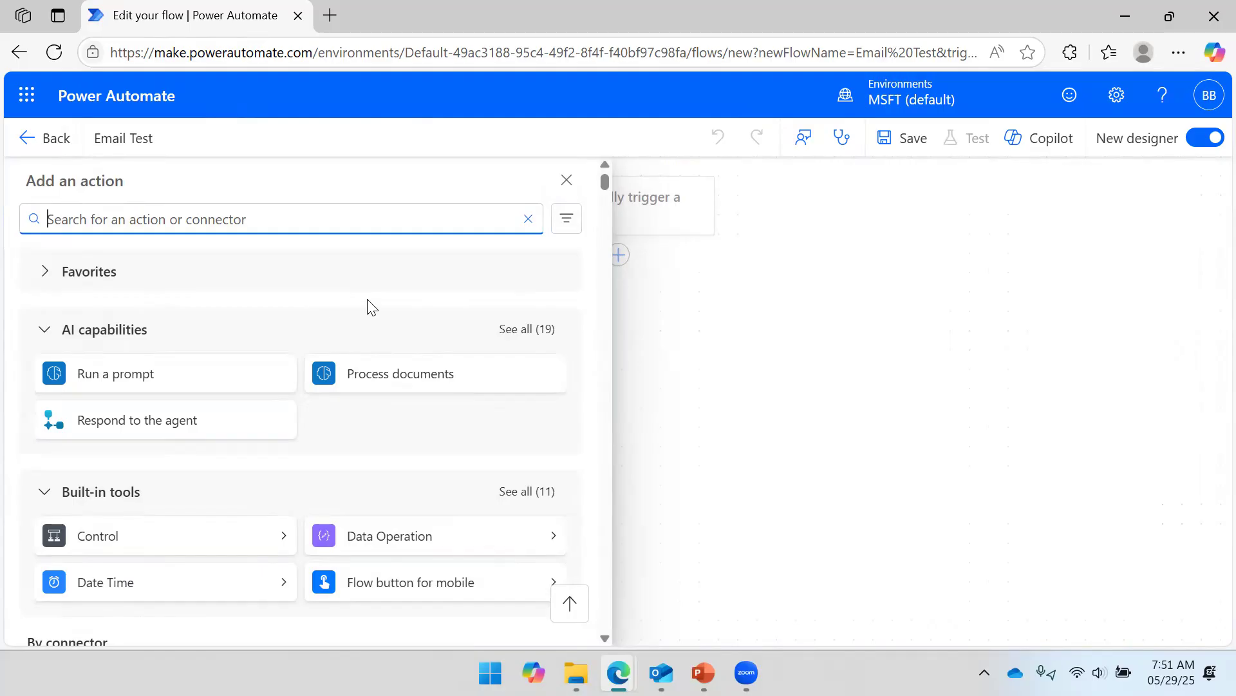
left_click(45, 272)
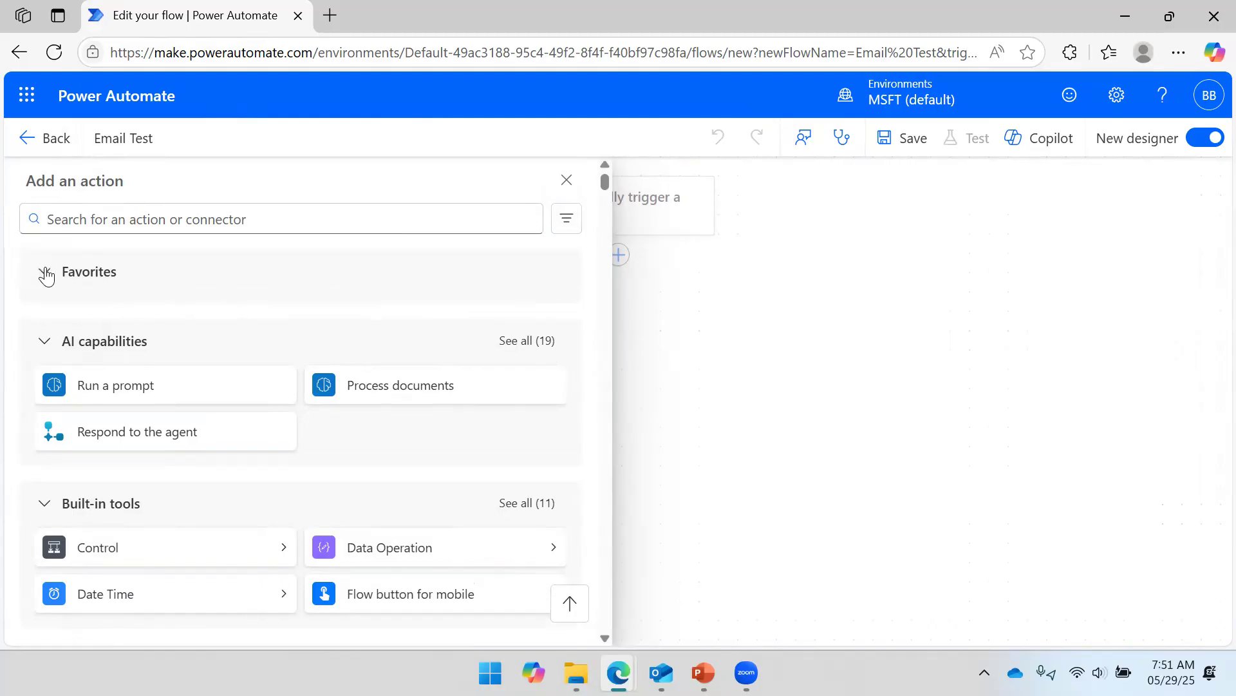
left_click(45, 273)
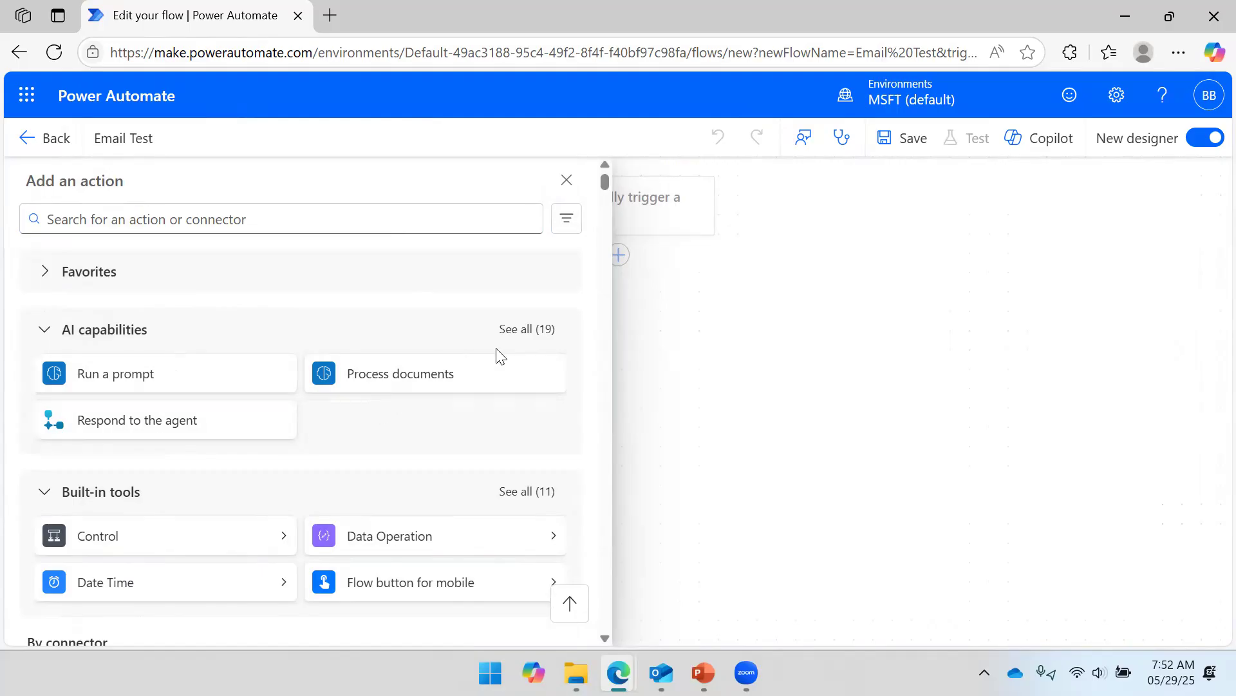
Show all AI capabilities actions and look through the document processing, text processing and other groups.
left_click(526, 329)
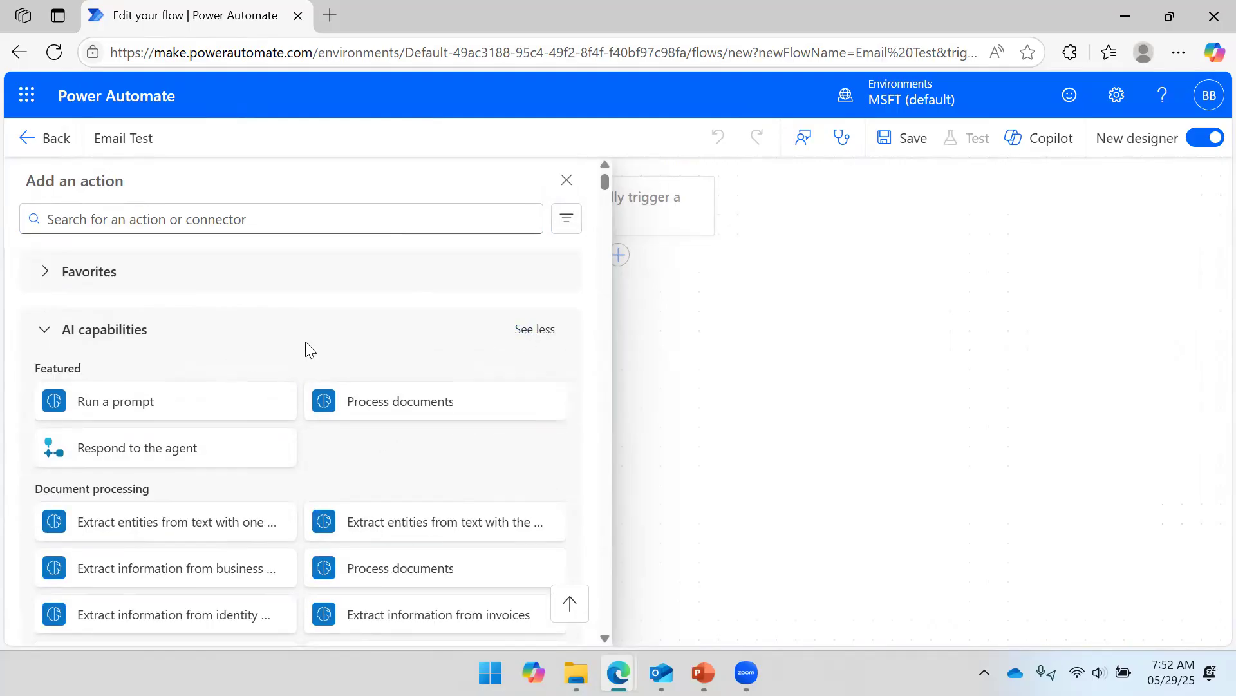
scroll(240, 356, "down", 3)
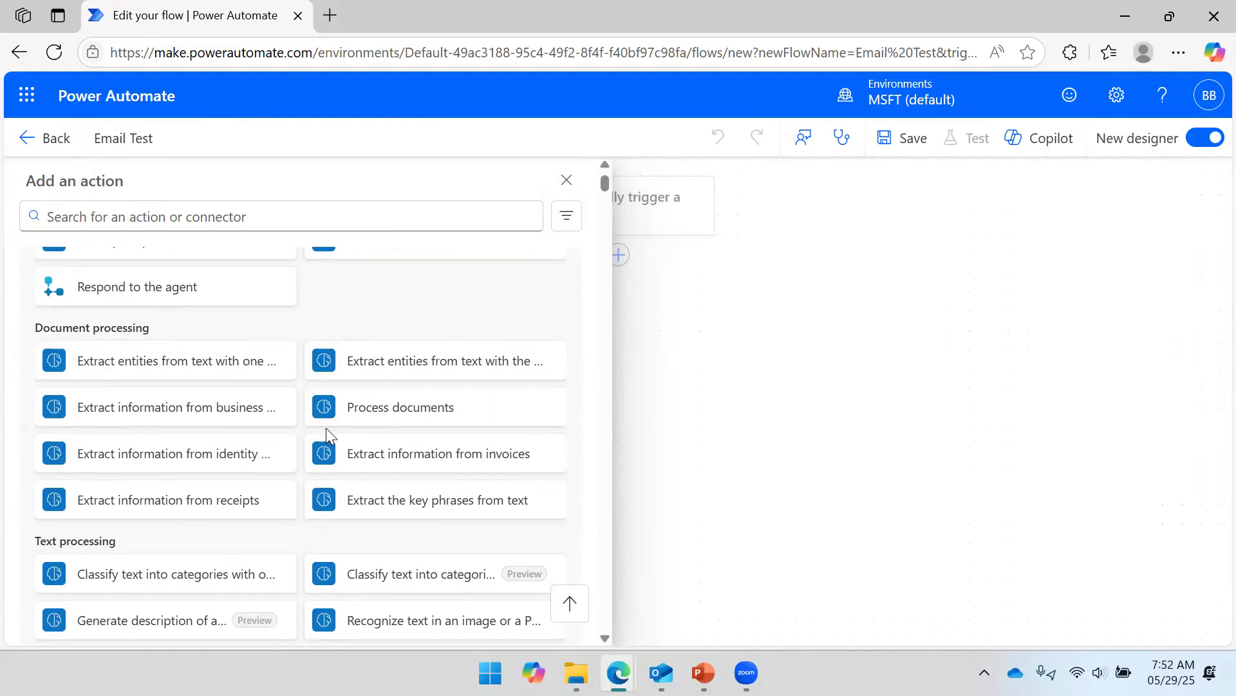
scroll(166, 406, "down", 3)
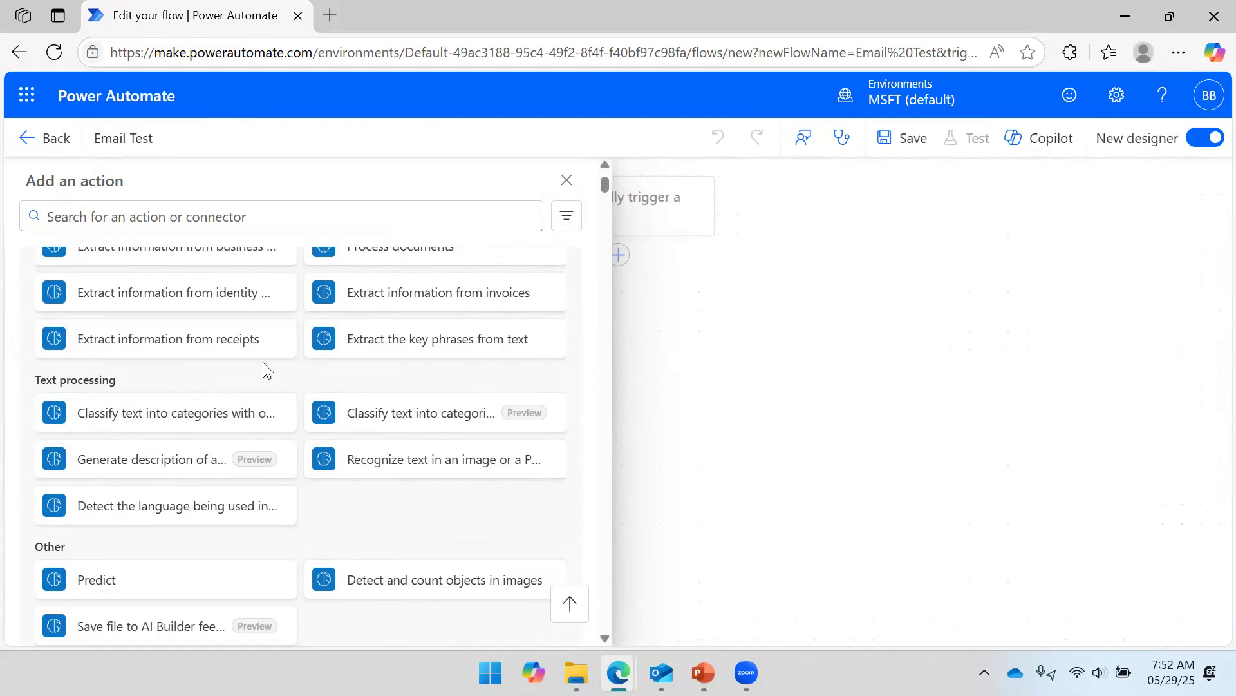
scroll(264, 364, "down", 3)
scroll(213, 360, "down", 3)
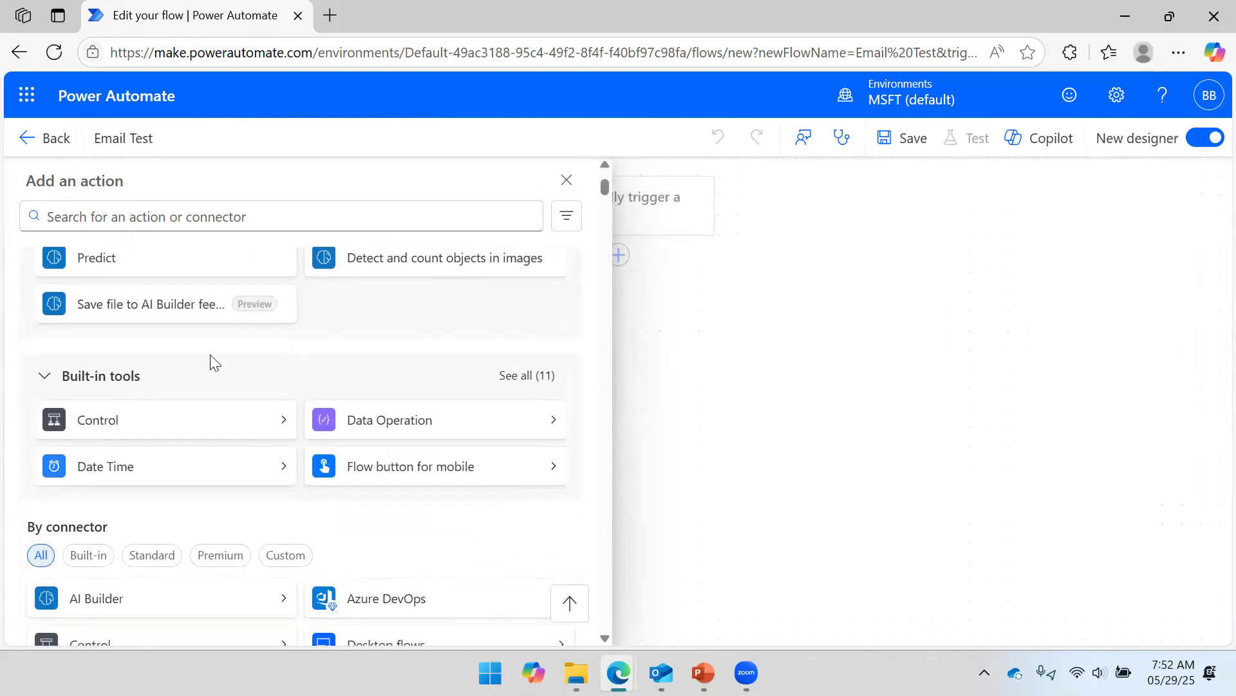
Show all built-in tools and examine the categories offered, including the premium-marked HTTP tool.
left_click(501, 379)
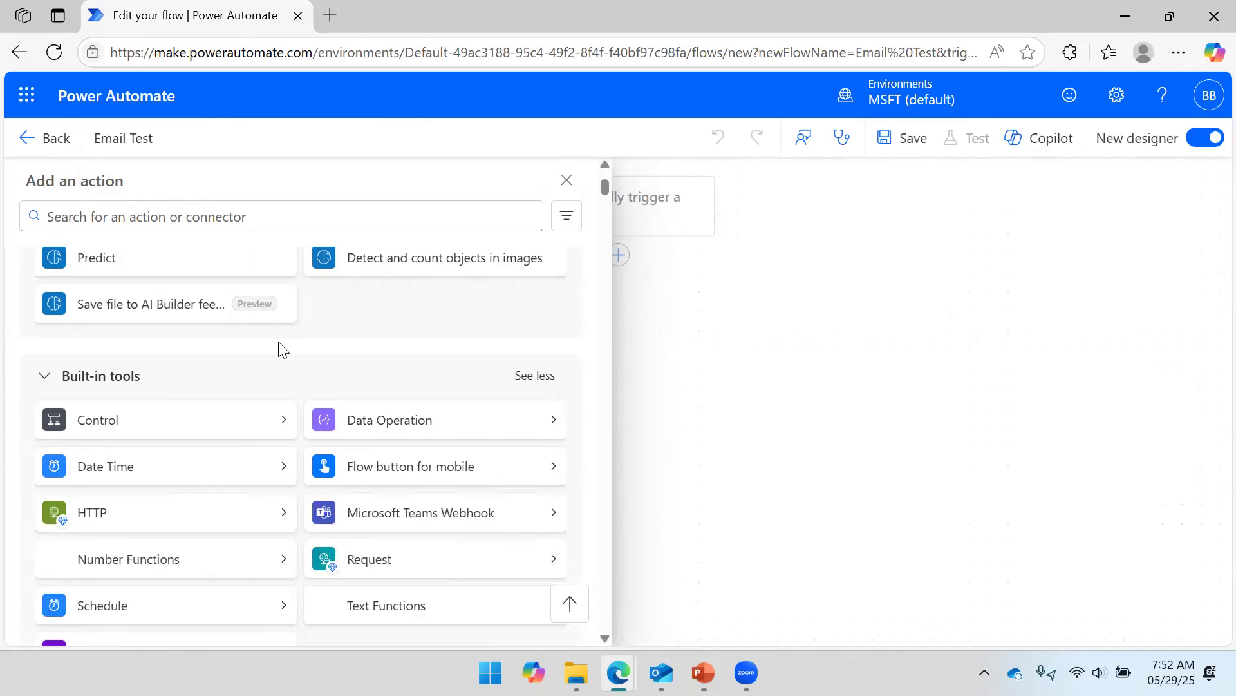
scroll(283, 345, "down", 3)
scroll(383, 347, "up", 3)
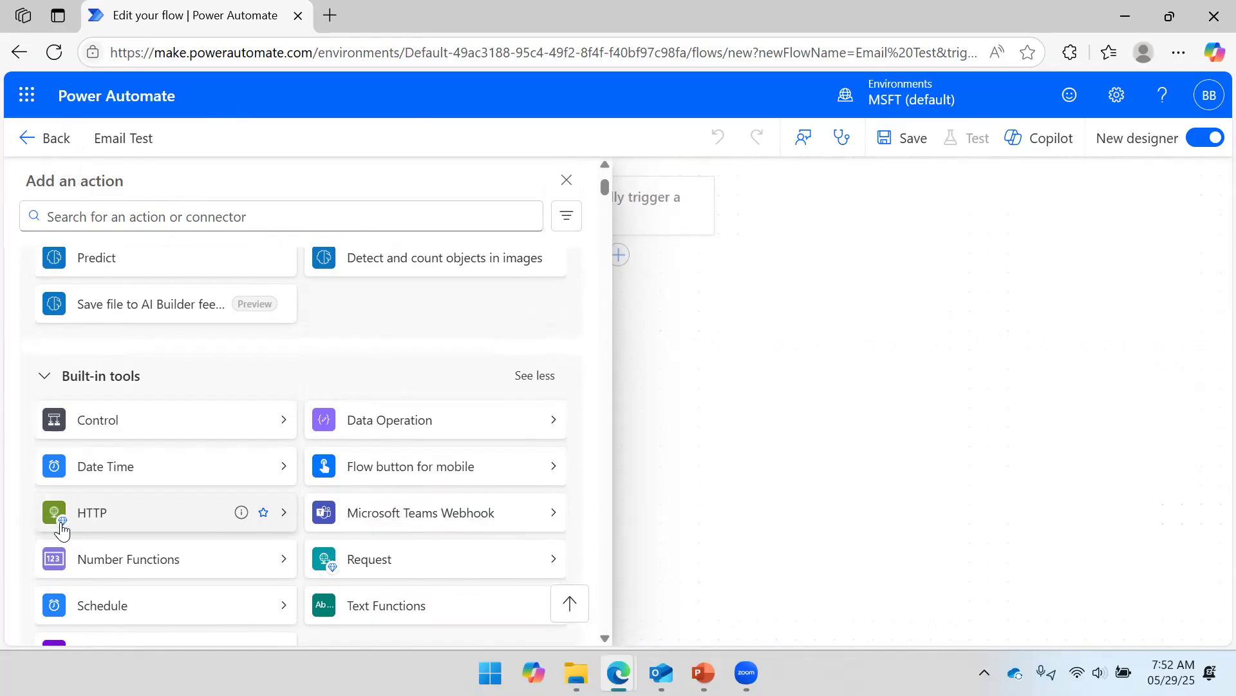
scroll(406, 432, "down", 2)
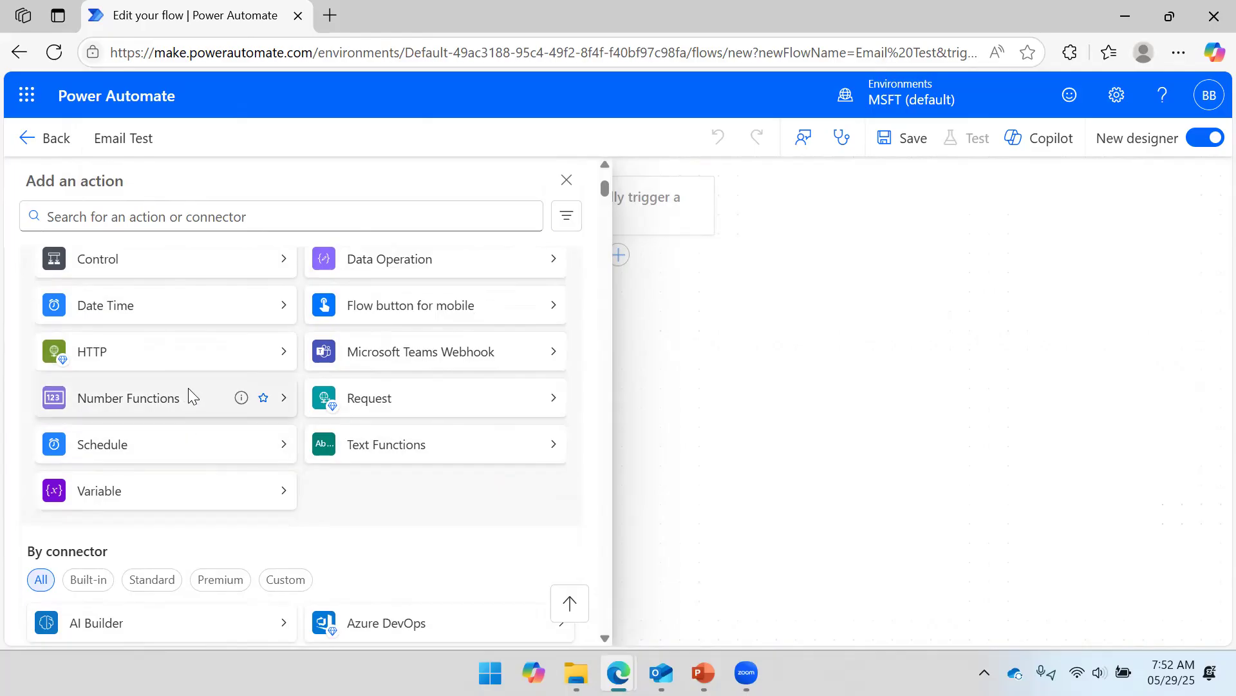
scroll(174, 380, "up", 2)
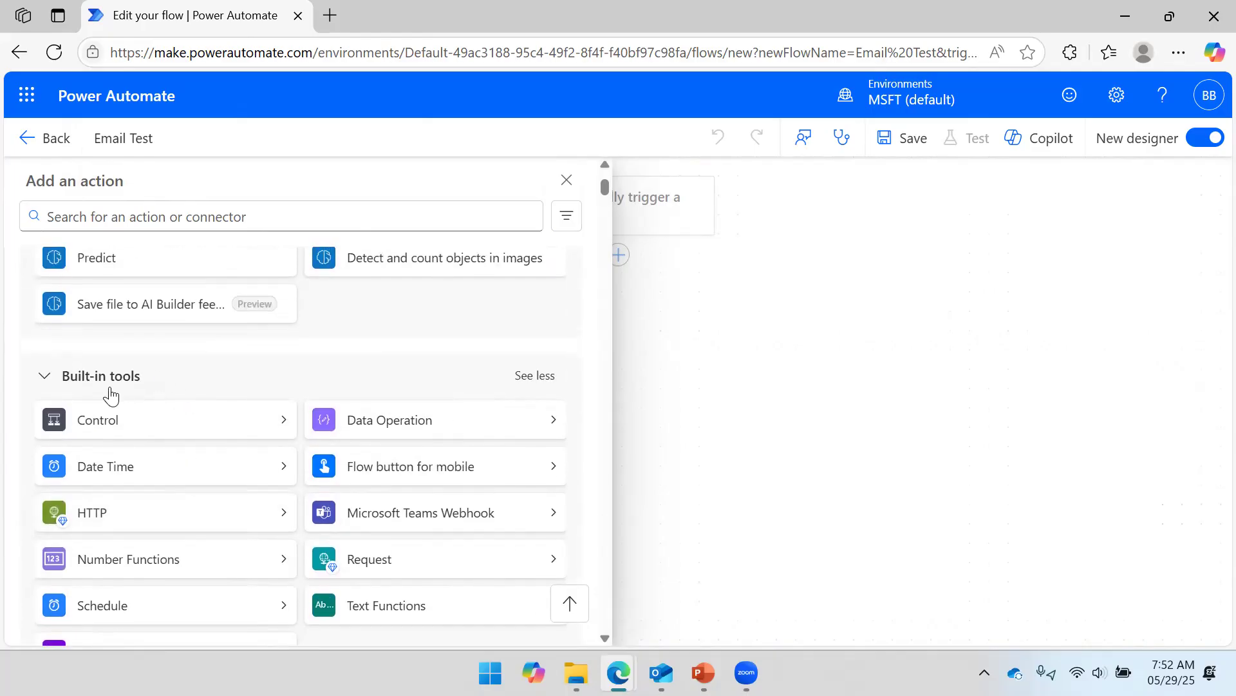
scroll(161, 377, "down", 2)
scroll(161, 377, "up", 2)
scroll(157, 384, "down", 2)
Browse the list of connectors and open the actions of the Office 365 Outlook connector.
scroll(154, 385, "down", 2)
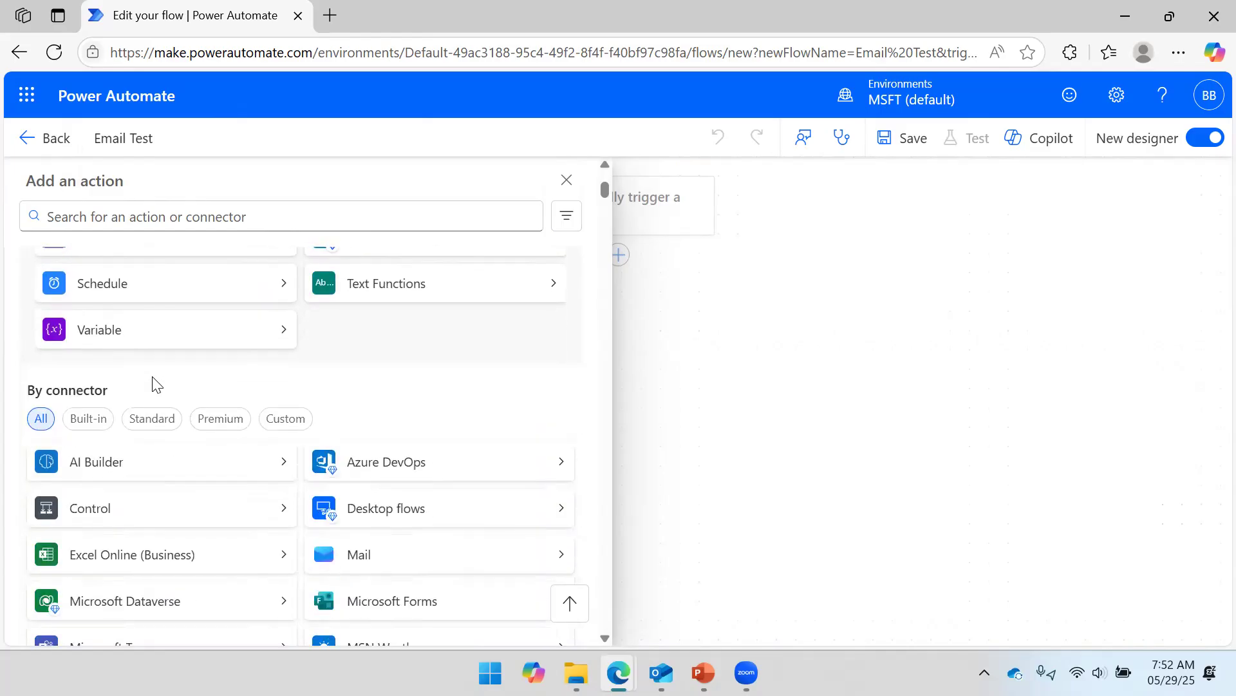
scroll(154, 385, "down", 2)
scroll(153, 385, "up", 2)
scroll(303, 400, "down", 2)
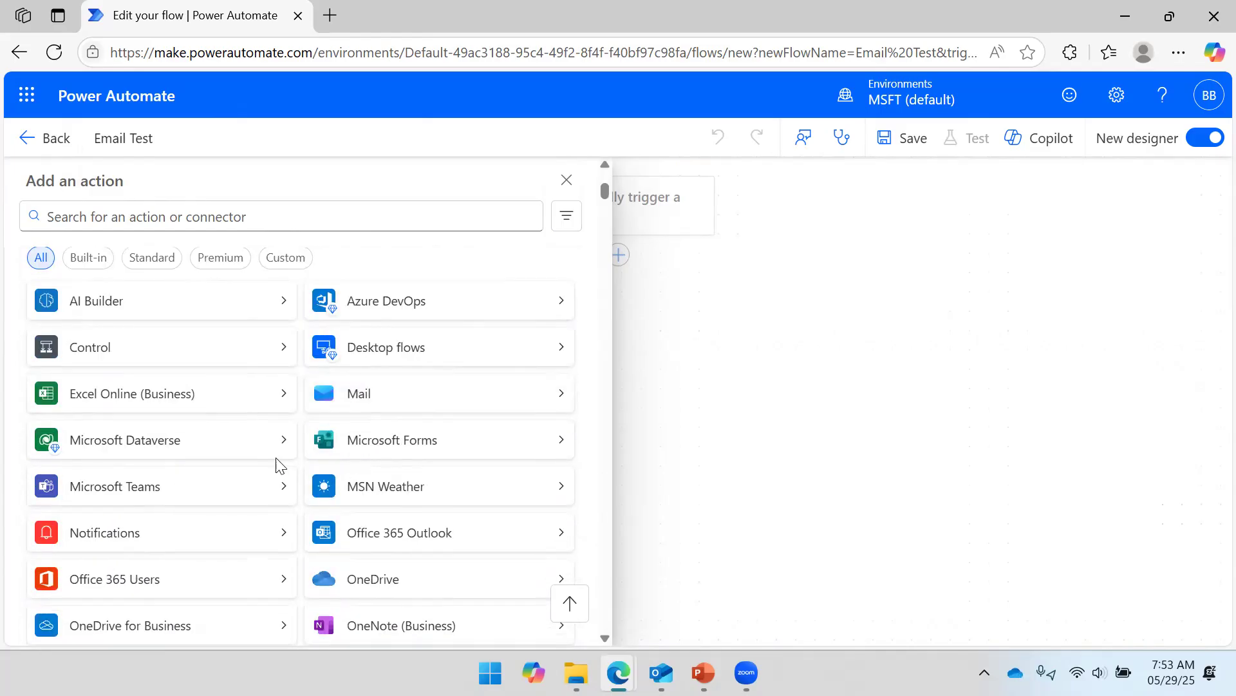
scroll(131, 412, "down", 2)
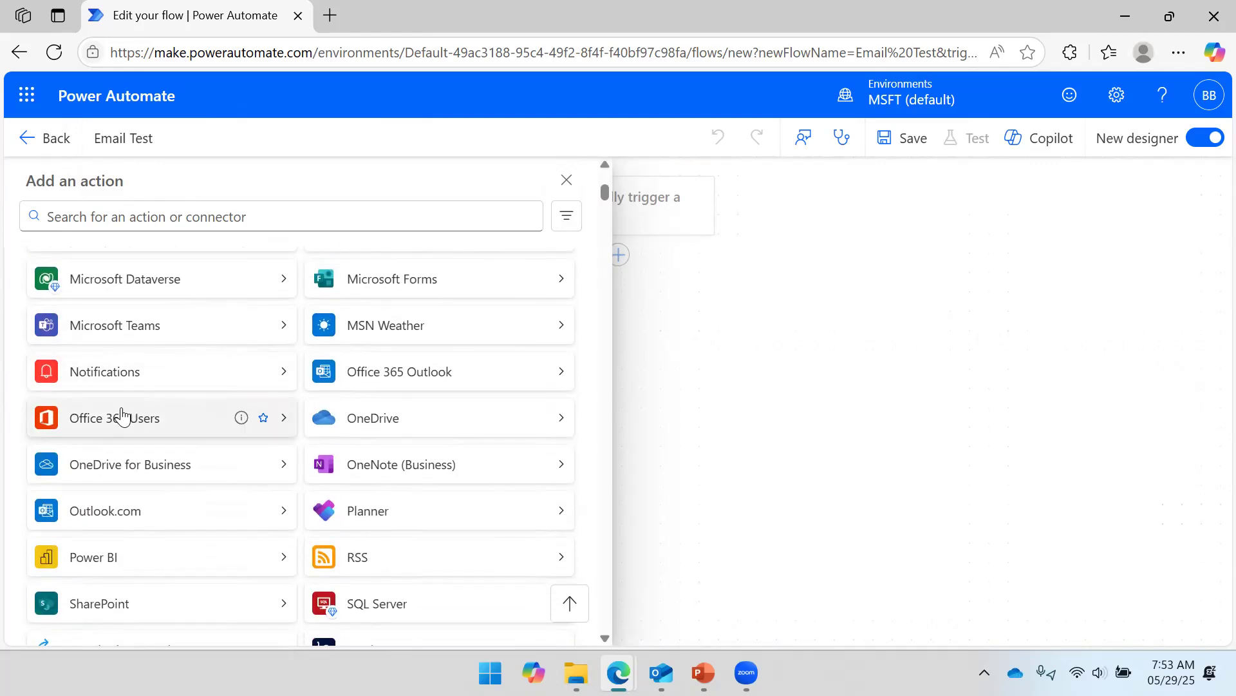
scroll(120, 413, "down", 2)
scroll(118, 418, "down", 2)
scroll(117, 417, "down", 8)
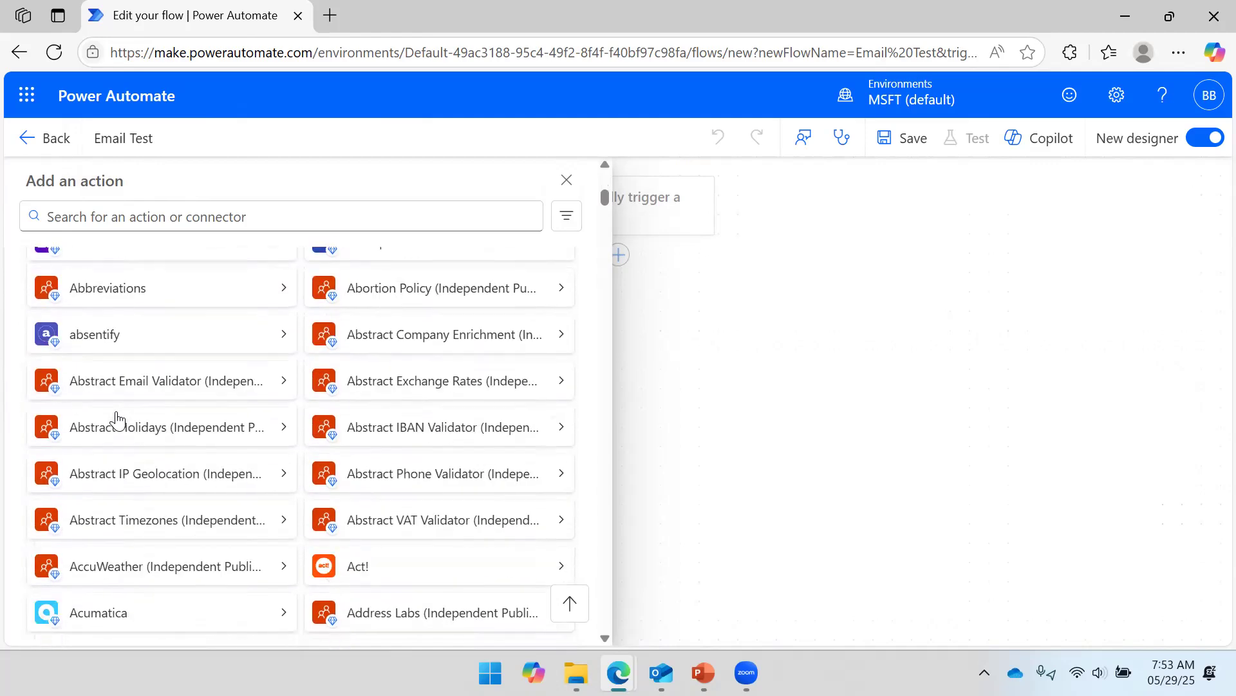
scroll(116, 415, "up", 11)
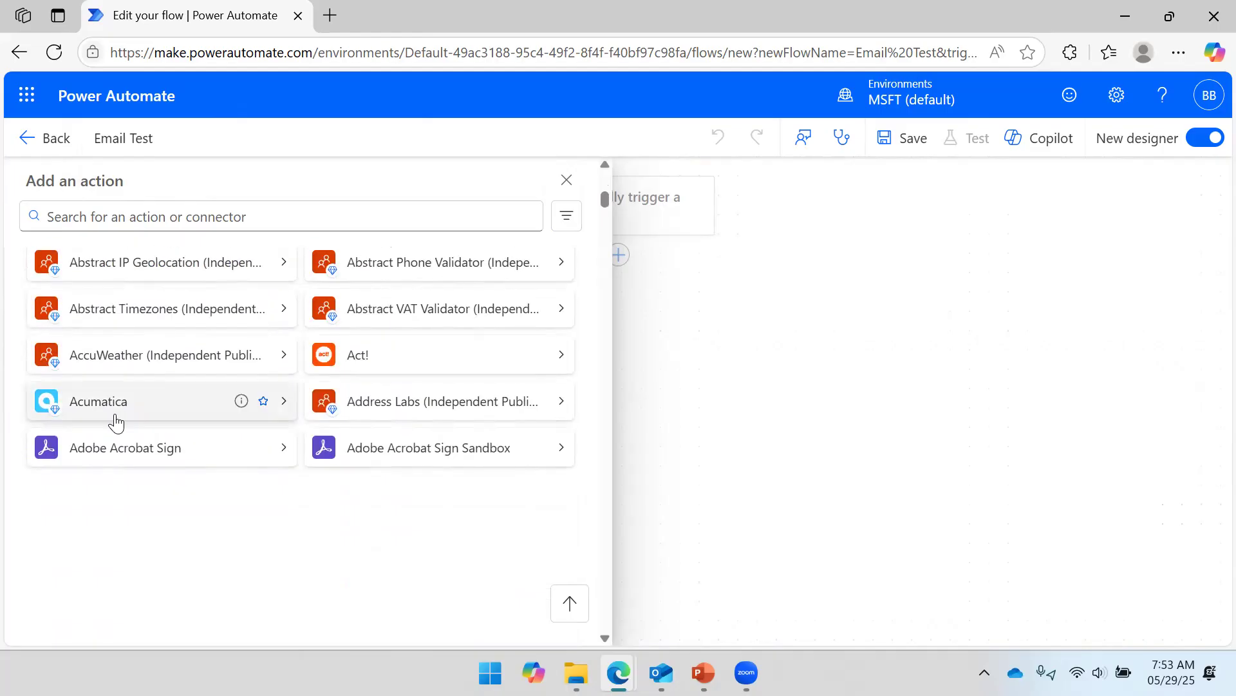
scroll(115, 420, "up", 2)
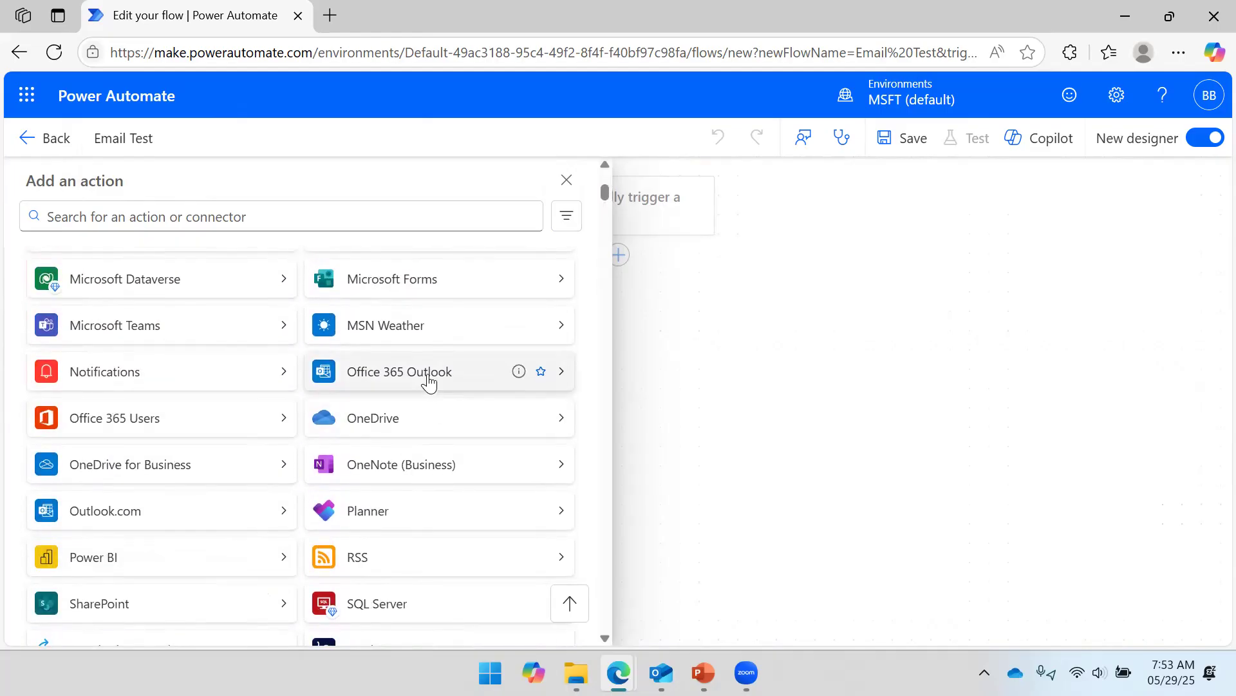
left_click(558, 383)
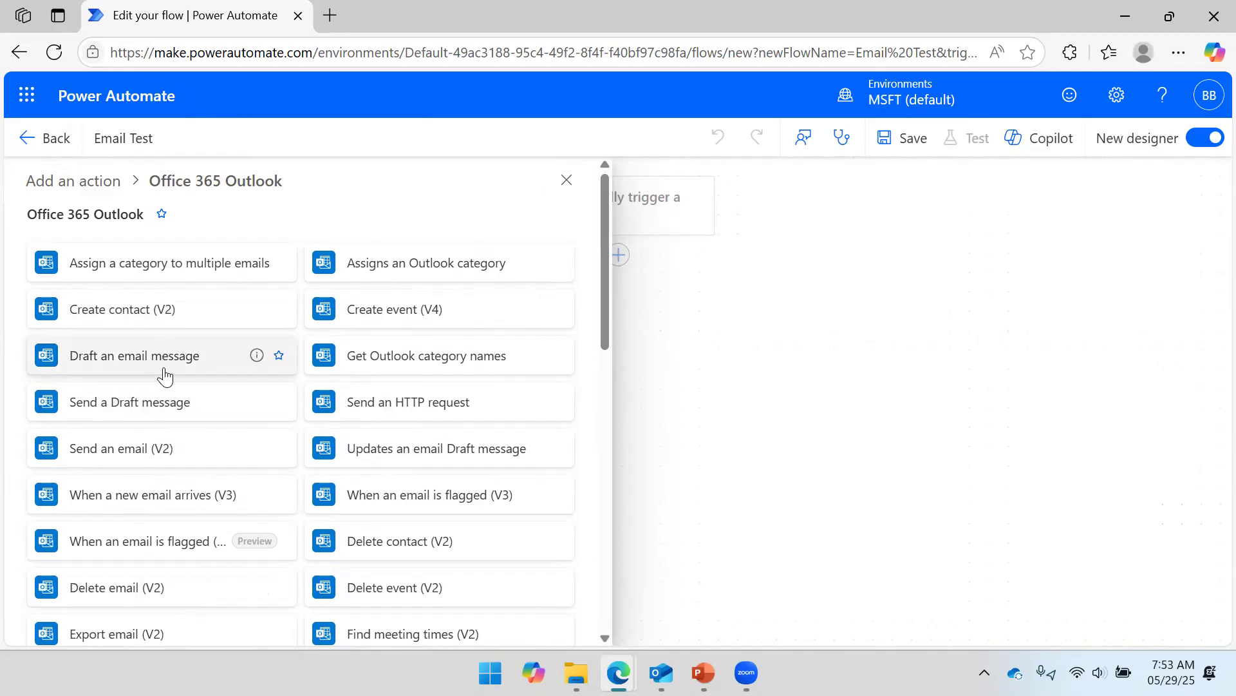
Look through the Office 365 Outlook actions and add Send an email (V2) after the manual trigger.
scroll(160, 376, "down", 2)
scroll(152, 400, "up", 1)
scroll(152, 388, "up", 1)
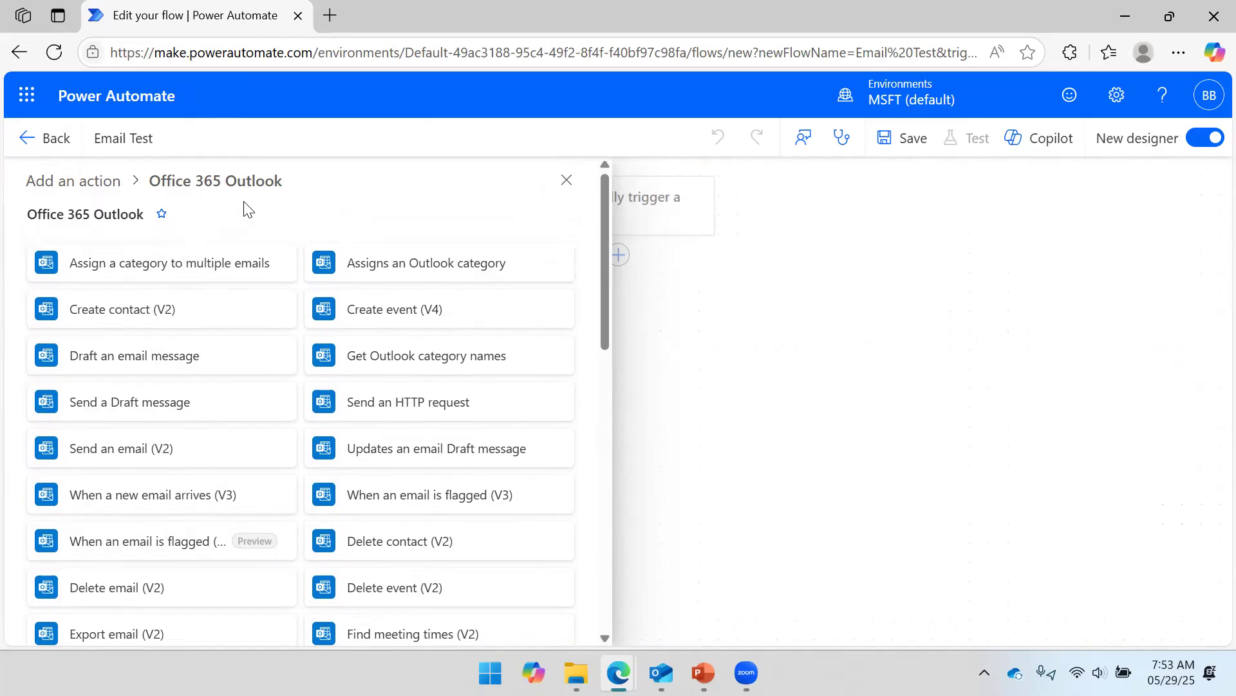
scroll(425, 361, "down", 7)
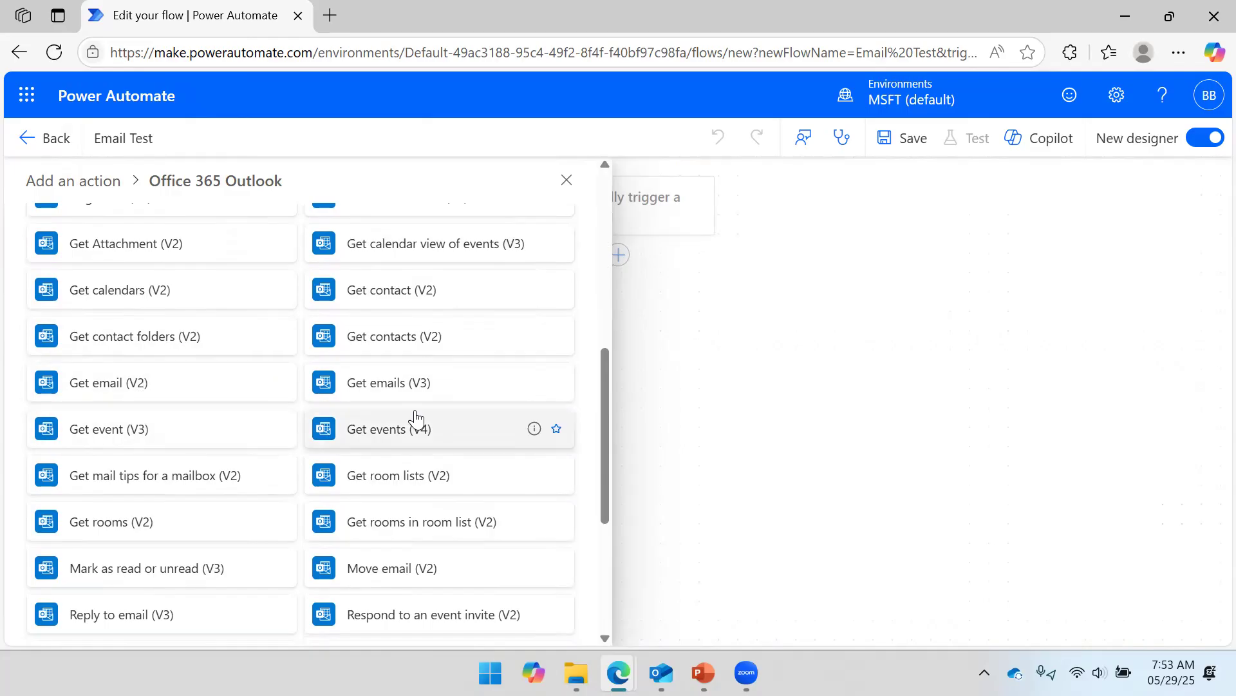
scroll(415, 418, "down", 5)
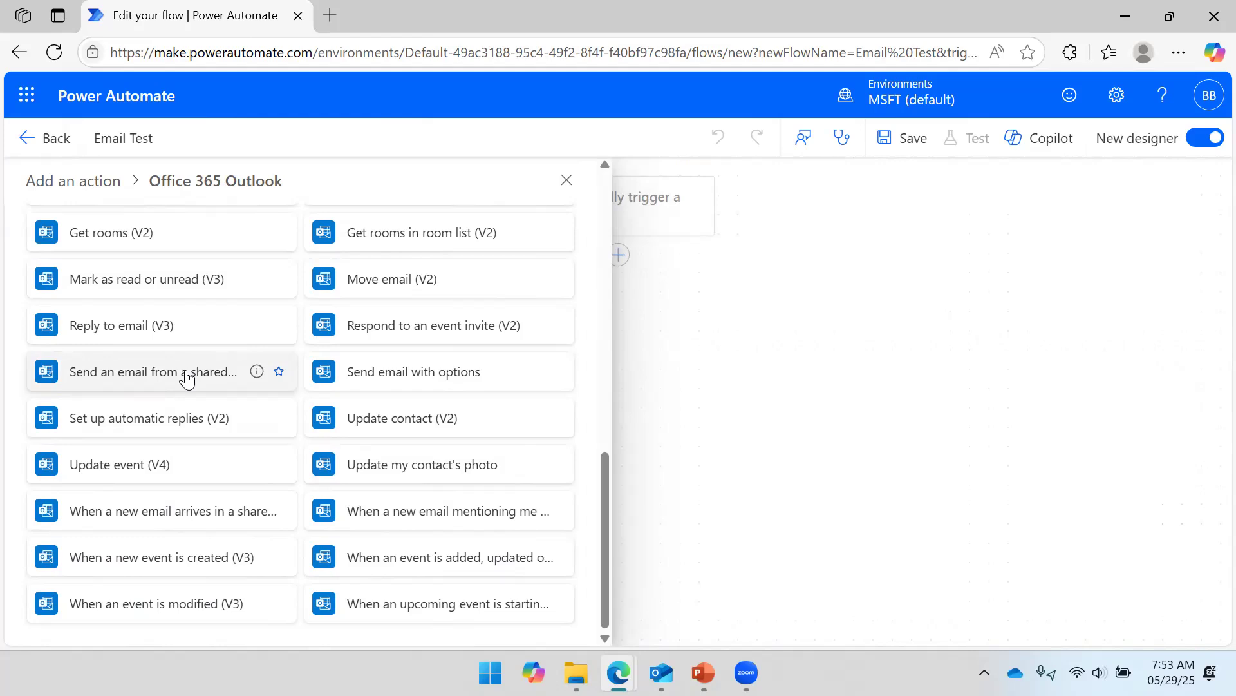
scroll(187, 377, "up", 8)
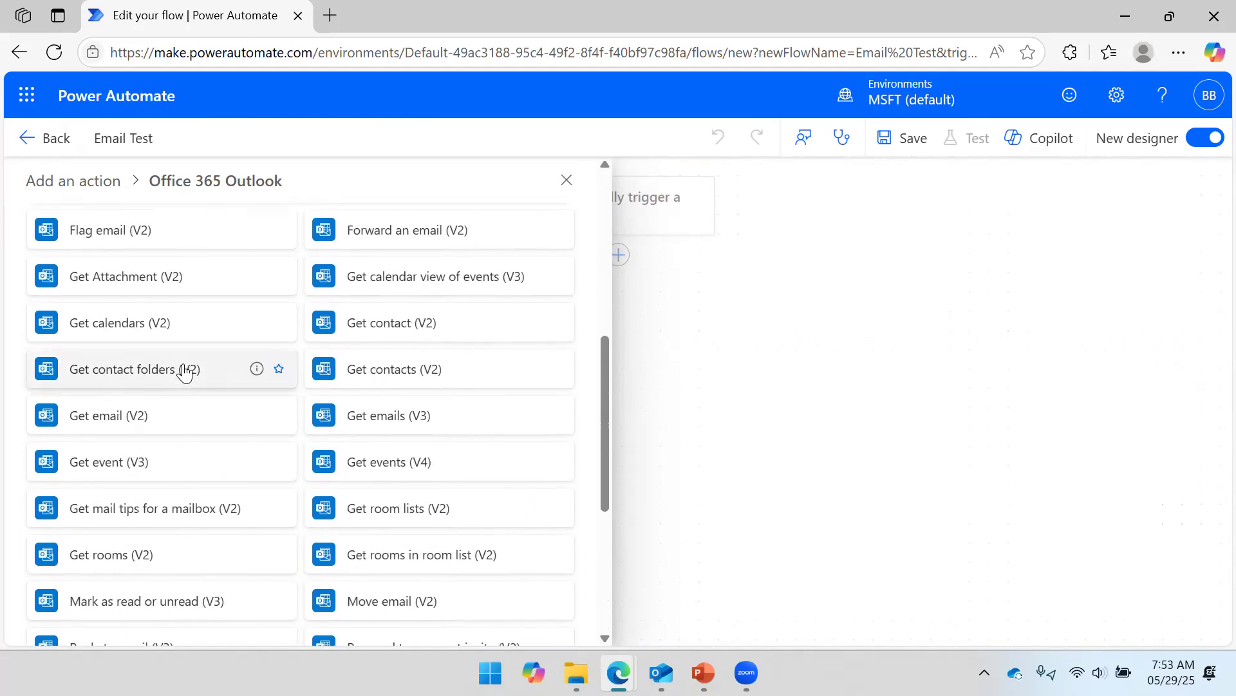
scroll(185, 368, "up", 3)
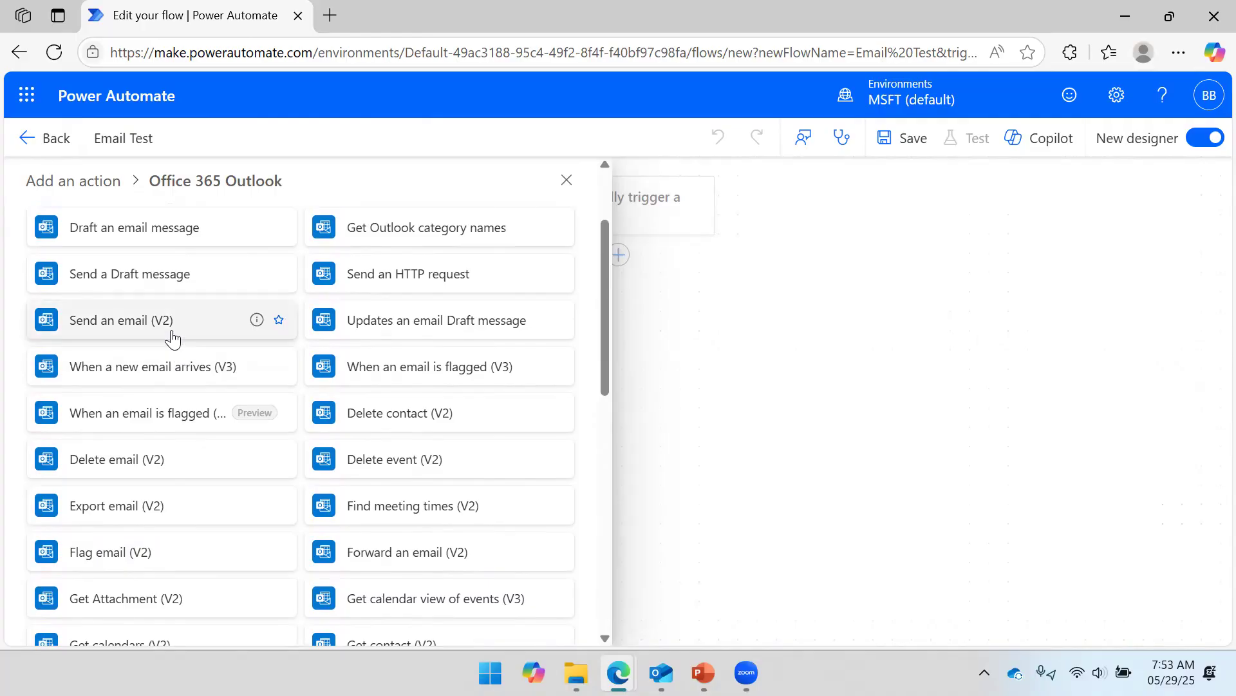
left_click(173, 336)
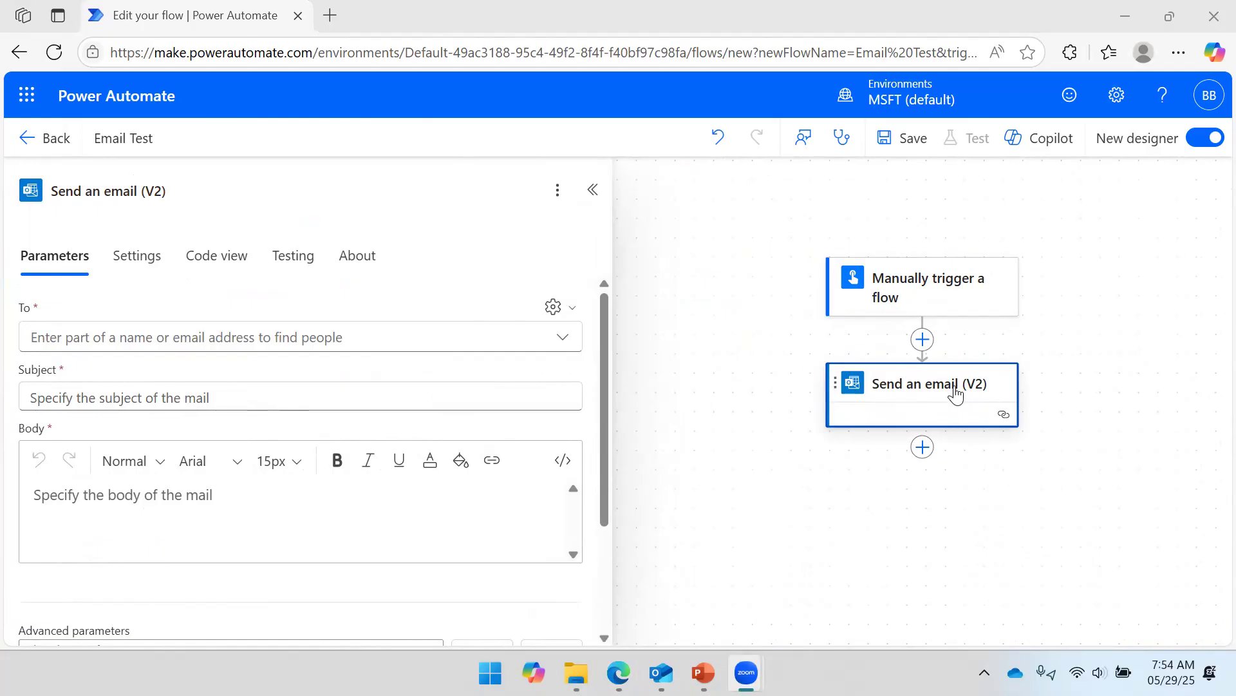
Choose the recipient from the people search in the To field and set the email subject to Test Email.
left_click(386, 338)
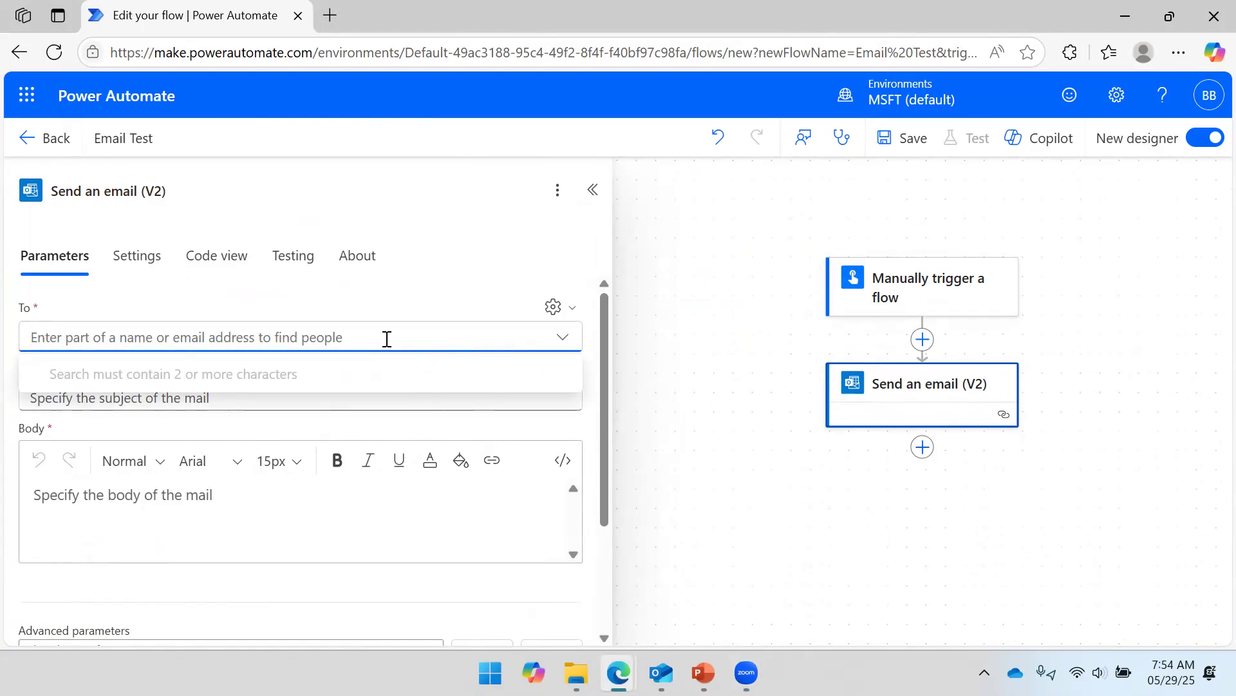
type("Pul")
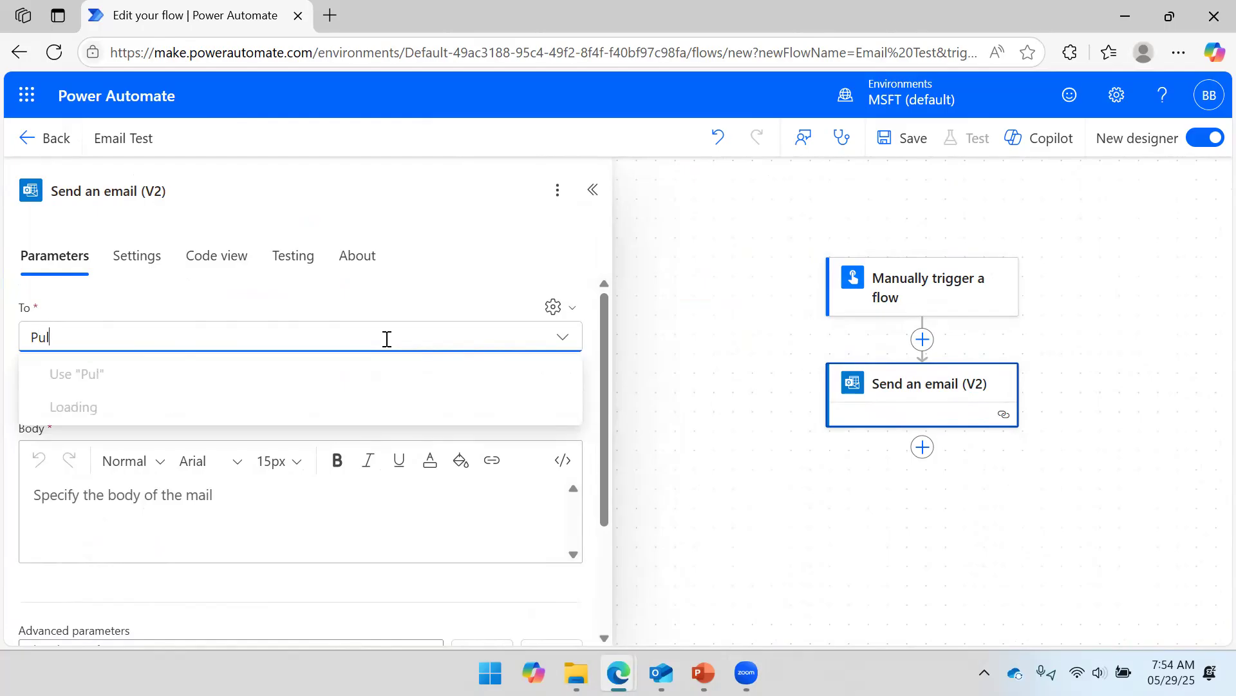
left_click(240, 422)
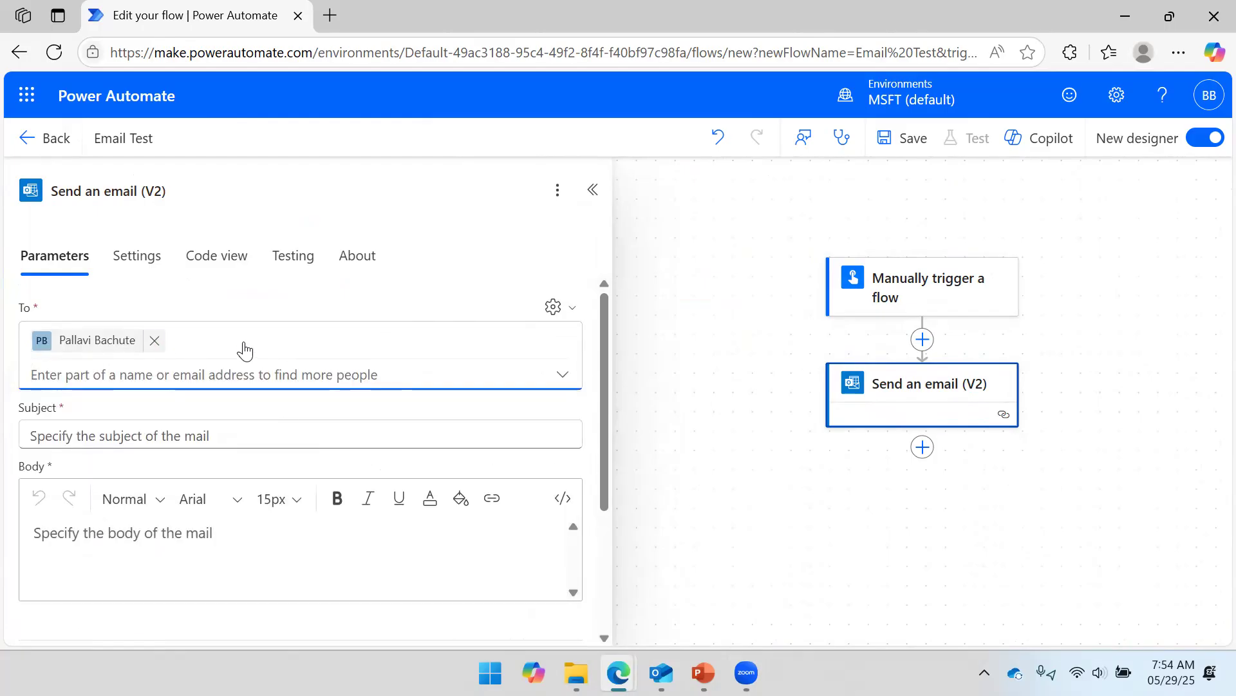
left_click(169, 438)
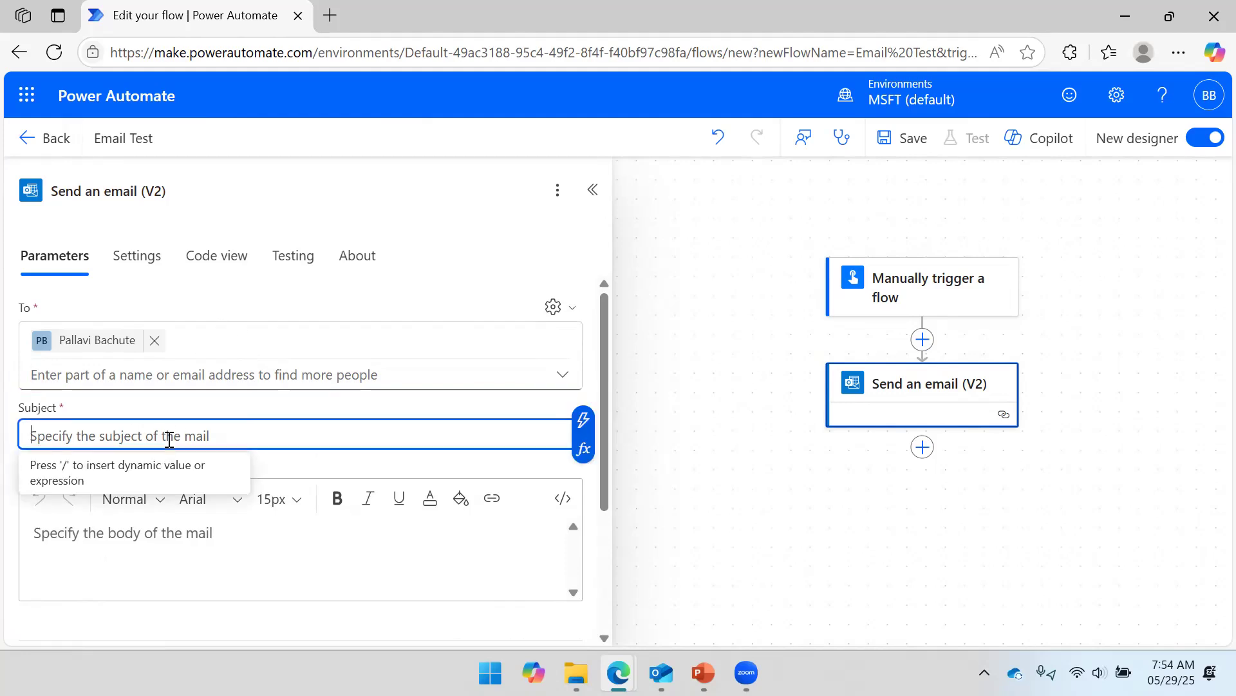
type("Te")
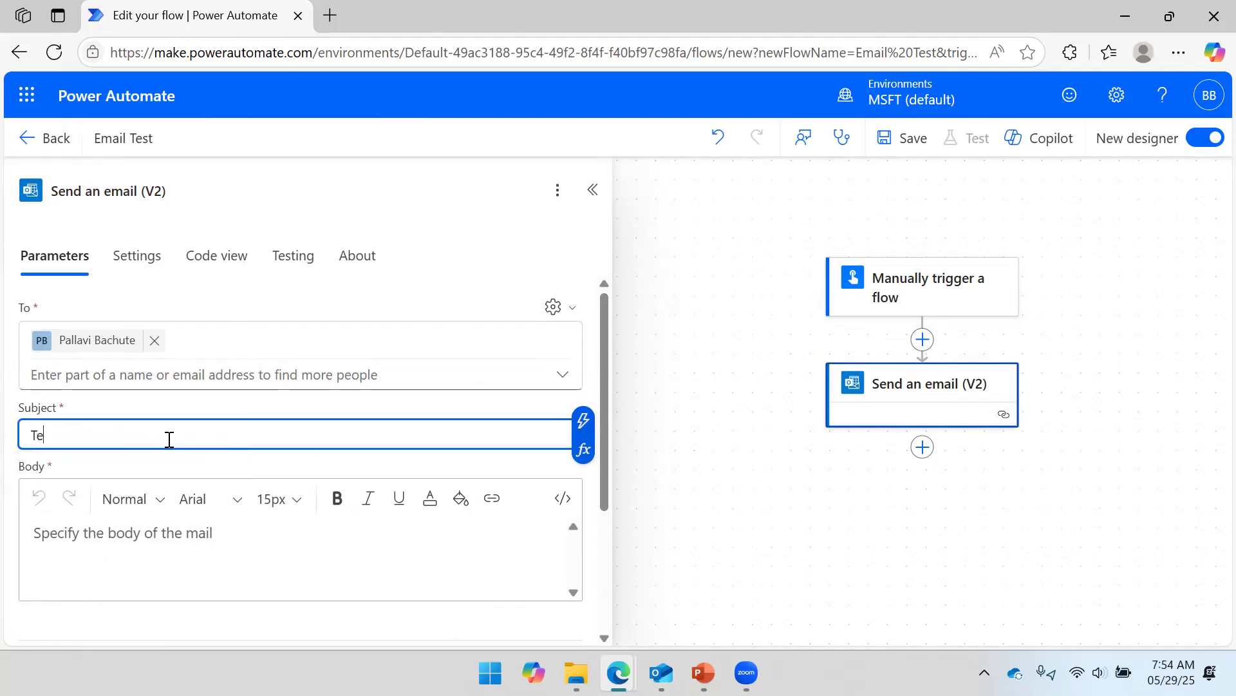
type("st Email")
Write the email body on separate lines: "Hi,", "This is Test Email.", "Thanks," and "Webchamp", with the sign-off directly under "Thanks,".
left_click(84, 539)
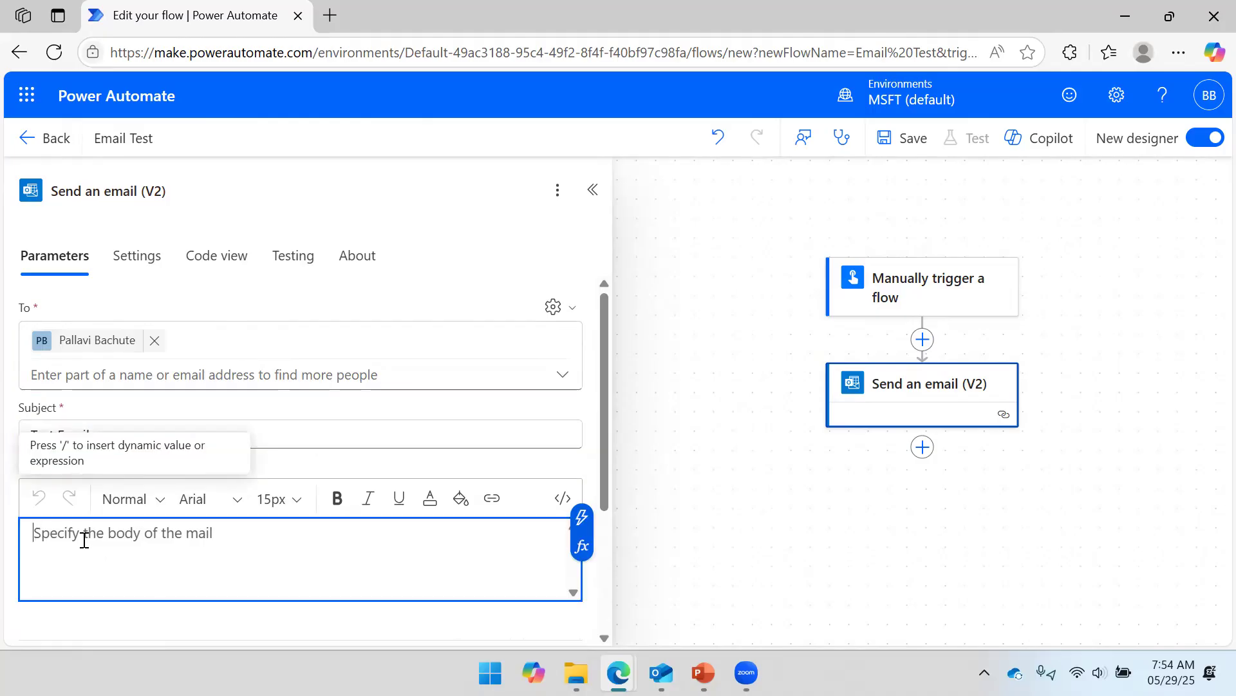
type("Hi")
type(",")
key("Return")
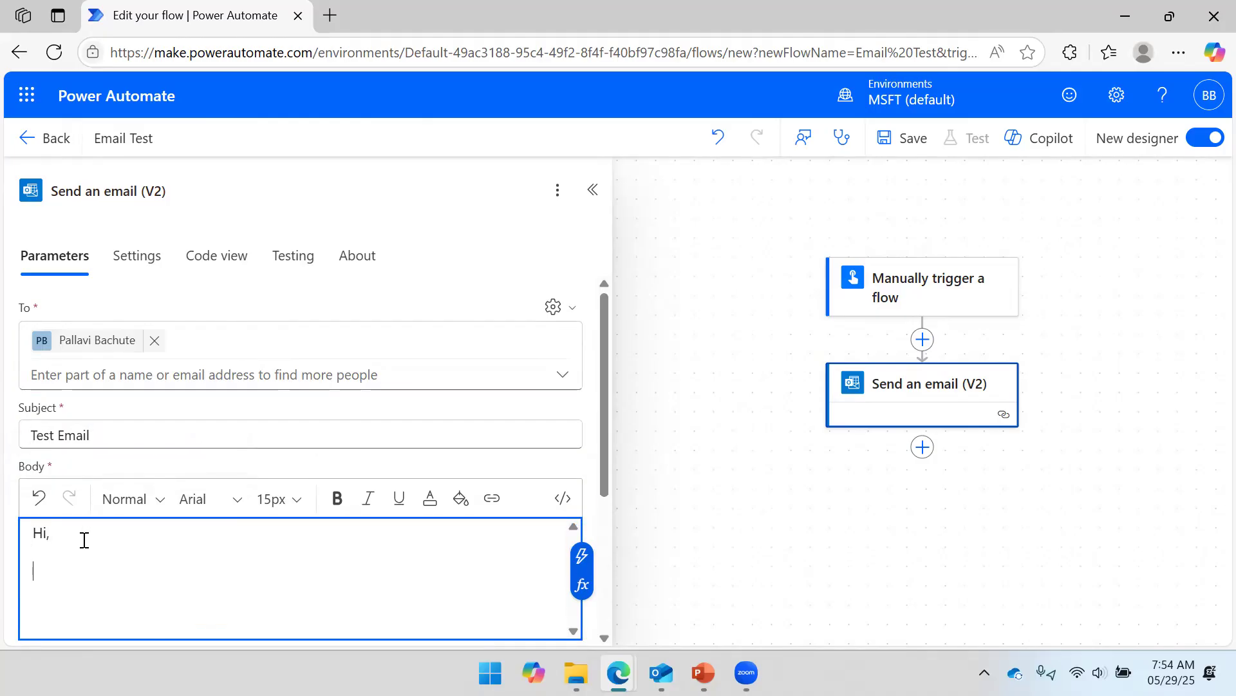
type("This is Test Email")
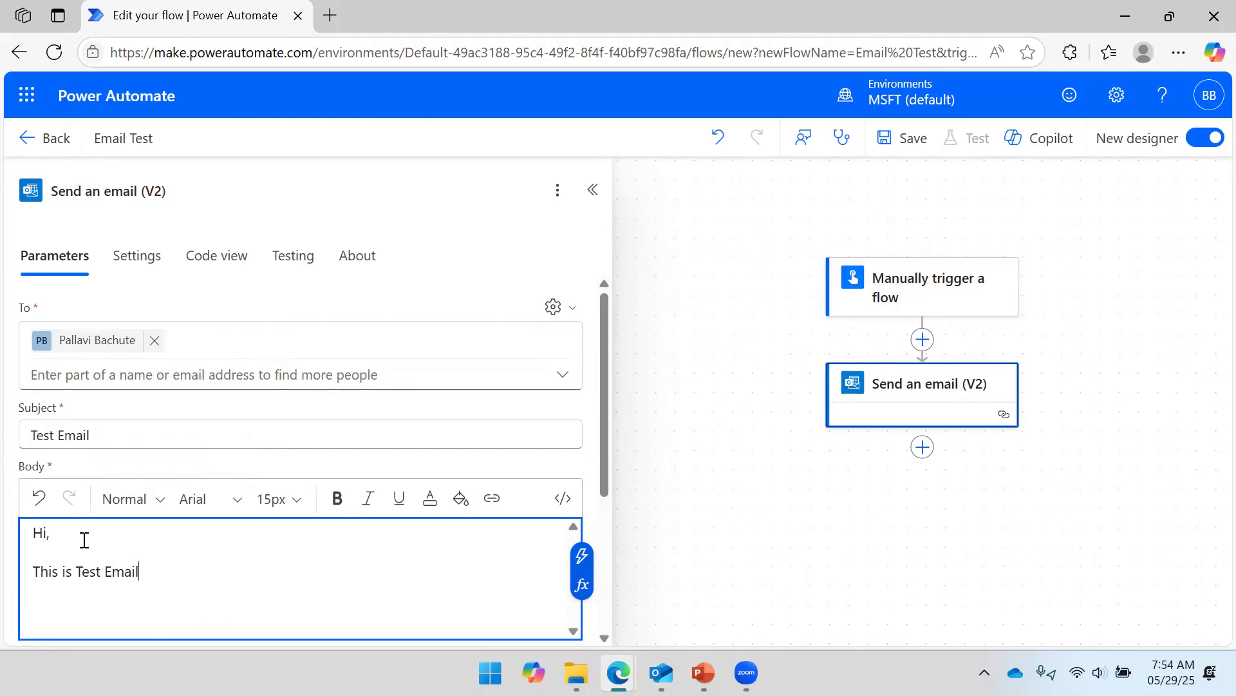
type(".")
key("Return")
type("Tha")
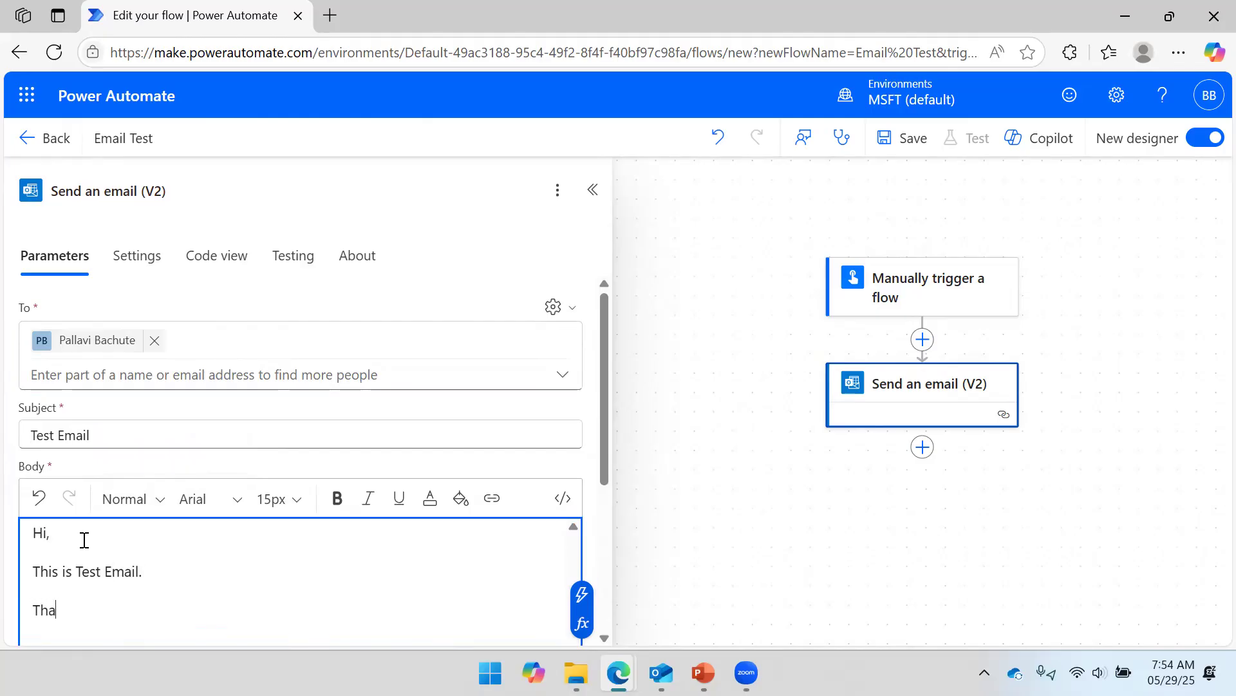
type("nks,")
key("shift+Return")
type("Webchamp")
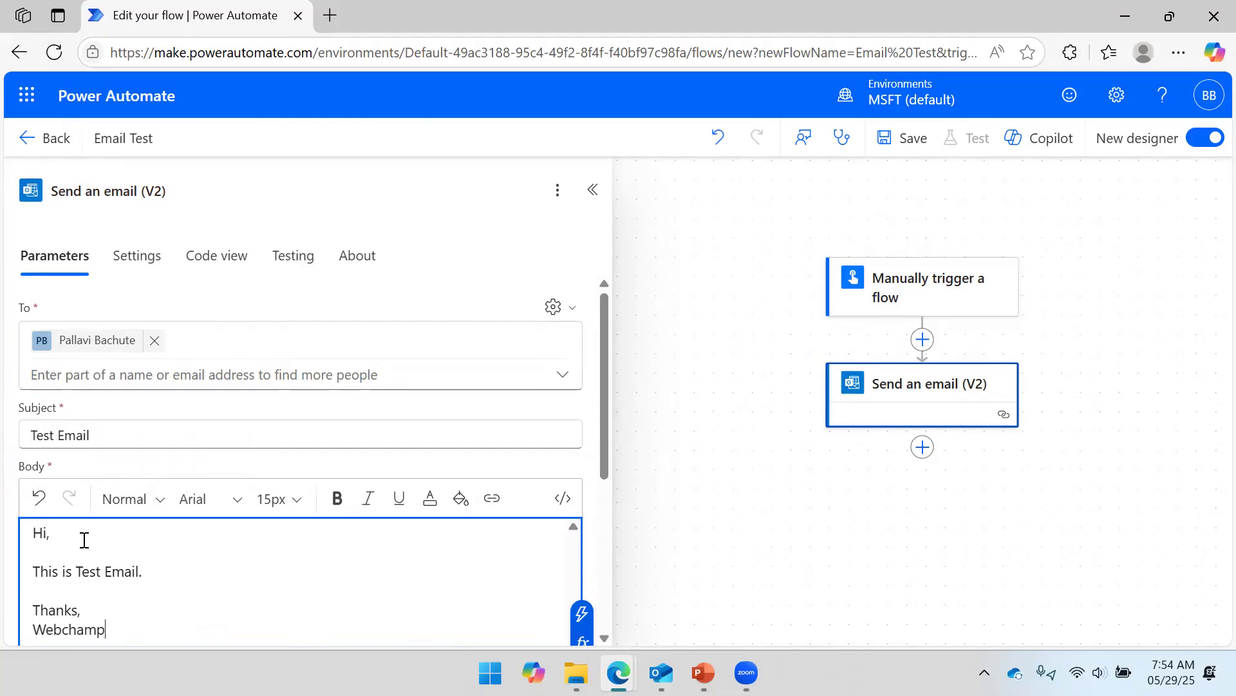
Review the recipient, subject and body of the email action, save the flow and collapse the action details.
scroll(298, 399, "down", 3)
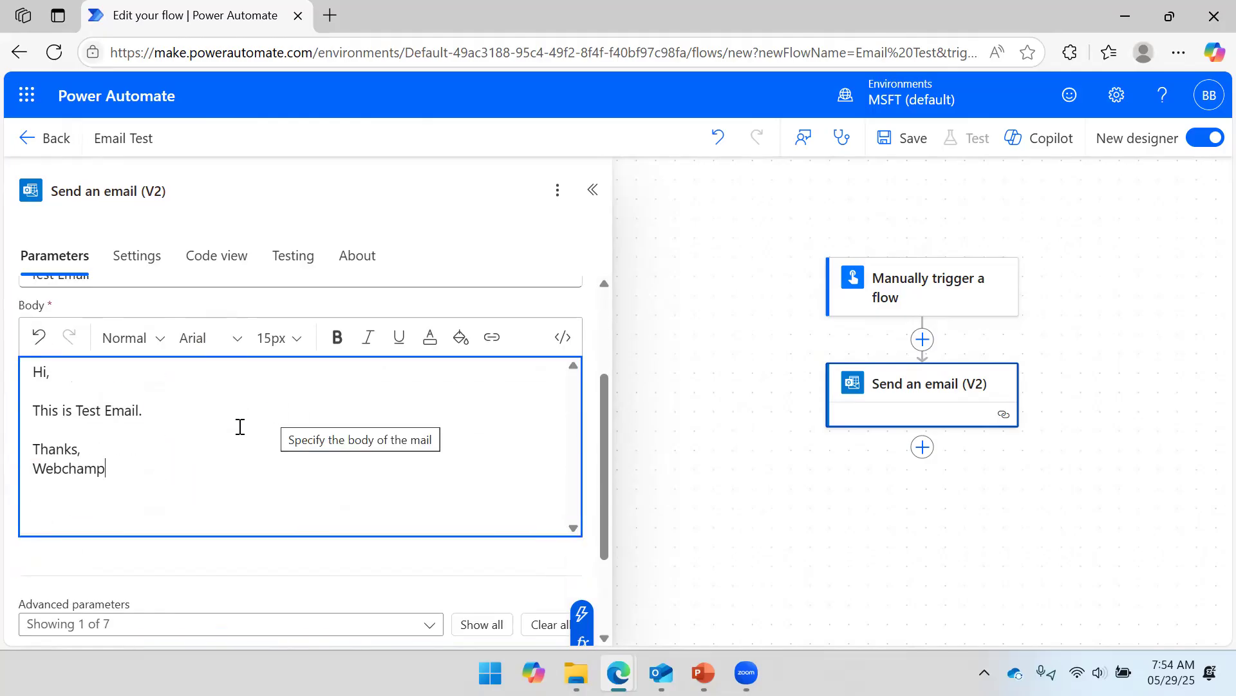
scroll(238, 427, "up", 3)
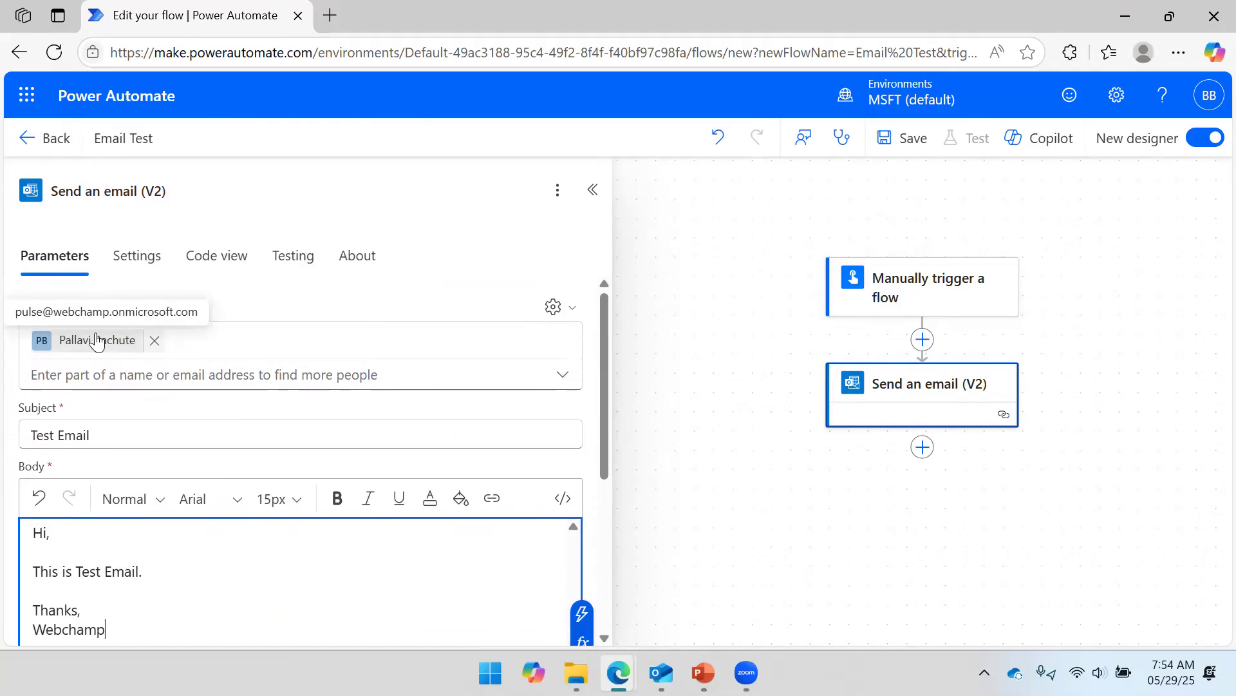
scroll(107, 417, "down", 3)
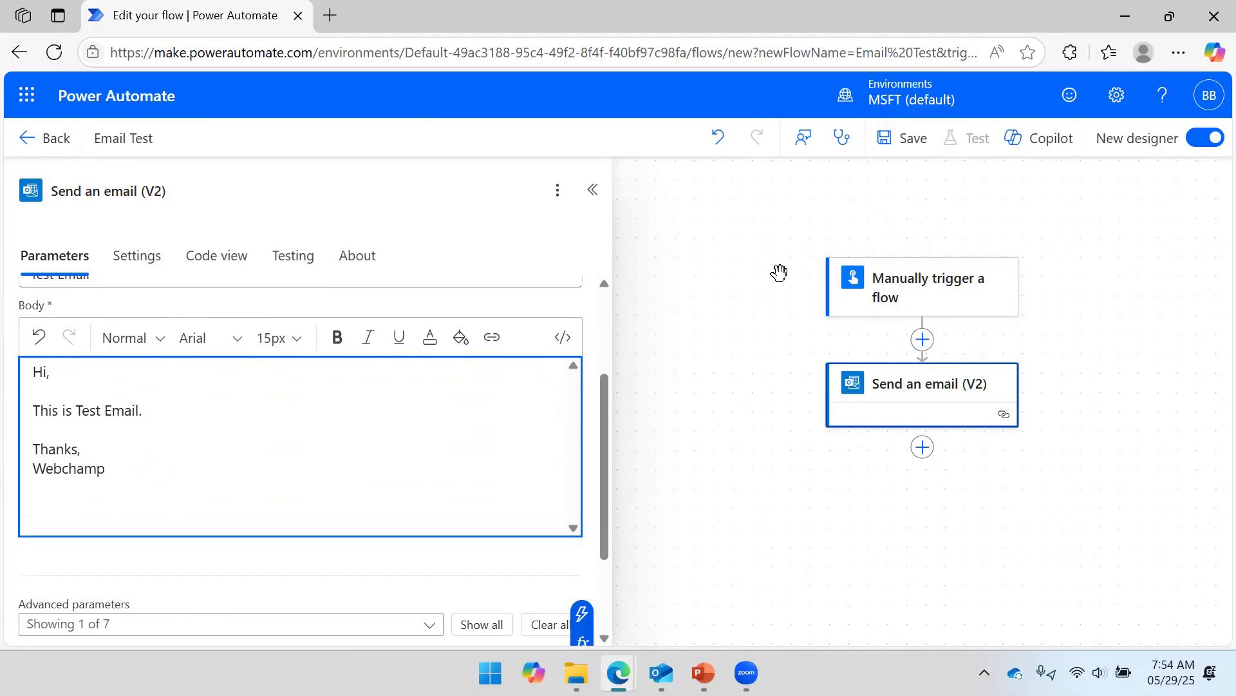
left_click(904, 140)
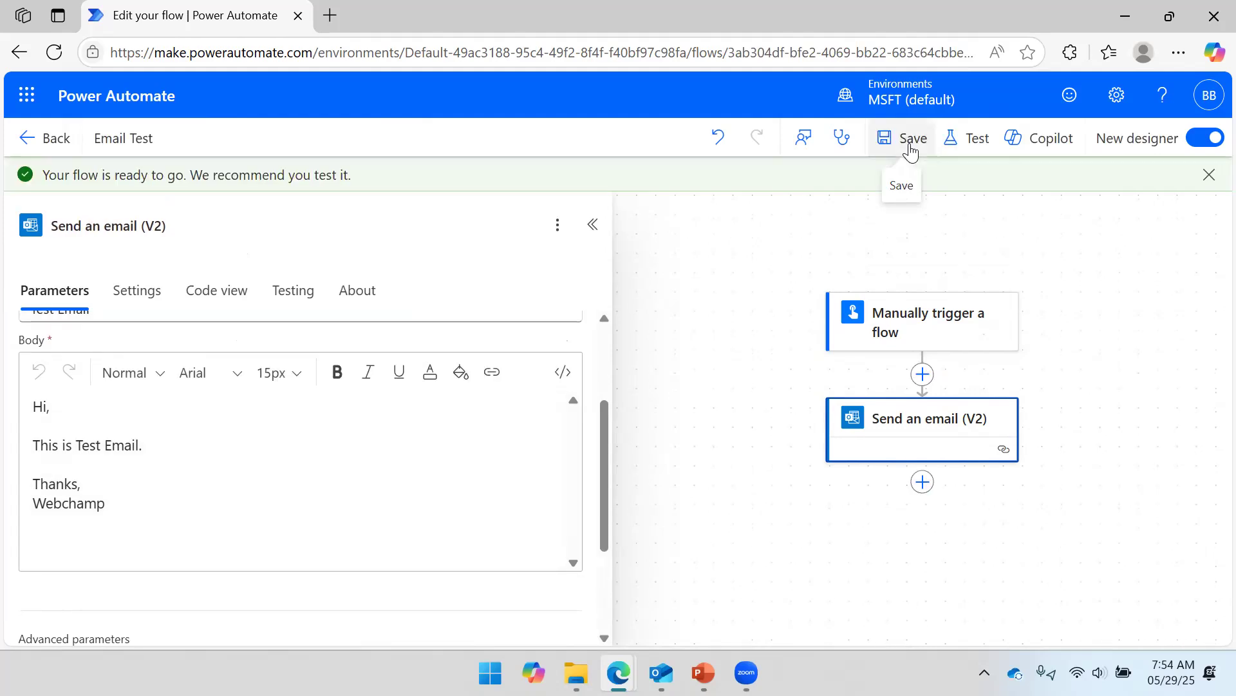
left_click(593, 225)
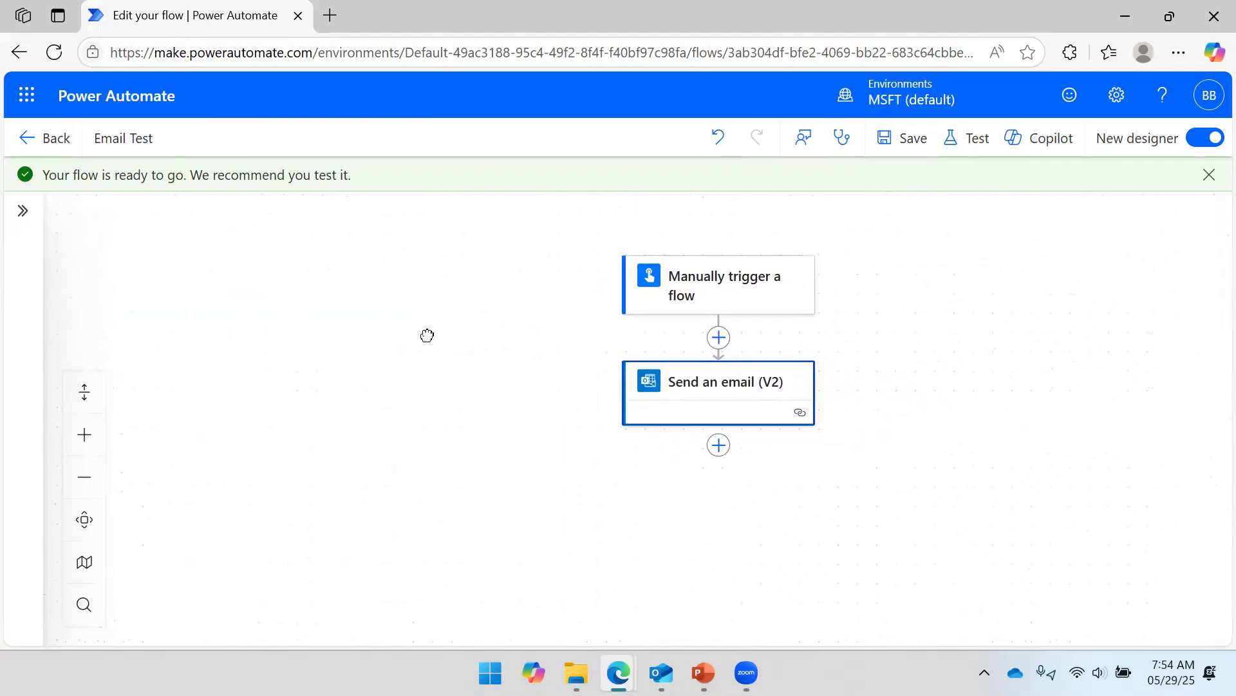
left_click_drag(897, 348, 889, 307)
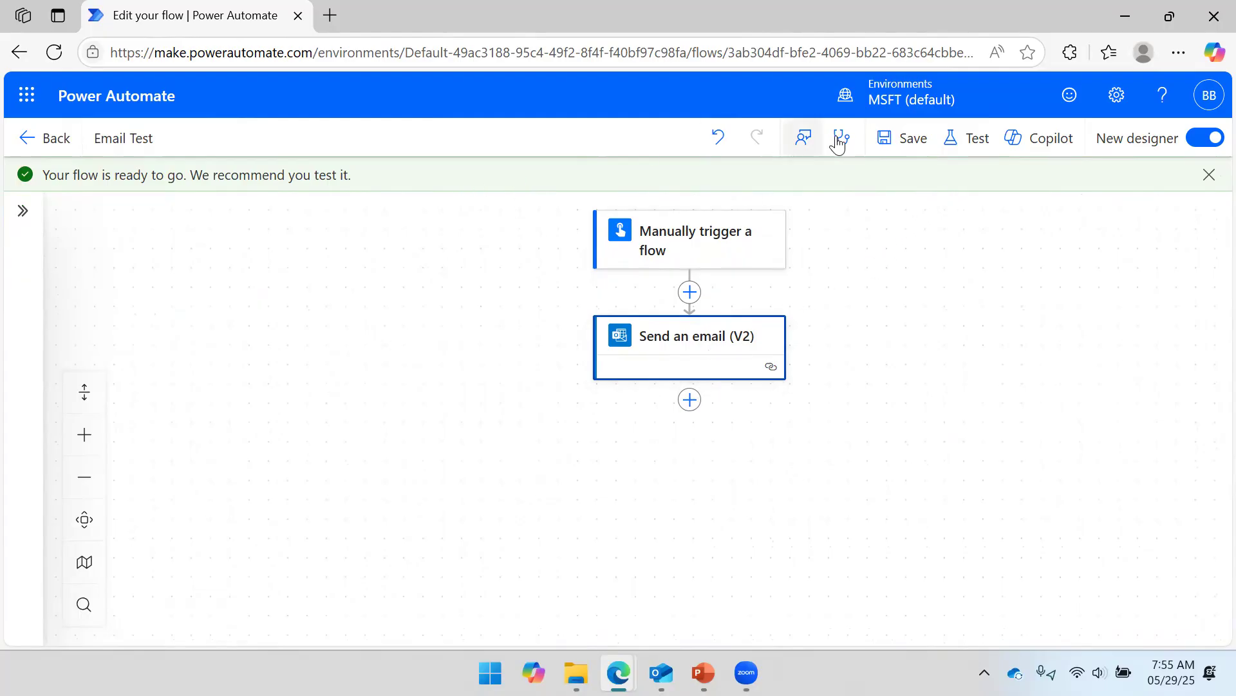
Test the Email Test flow manually, continuing with the Office 365 Outlook connection, and run it.
left_click(970, 151)
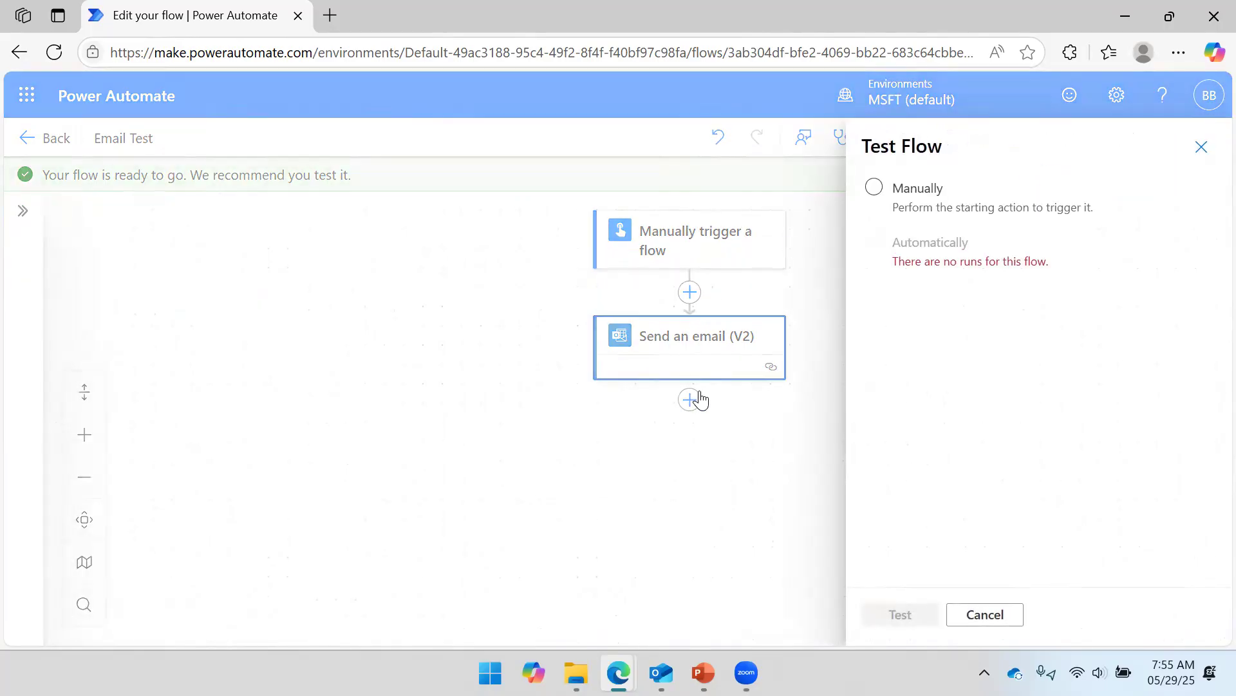
left_click(910, 193)
left_click(945, 204)
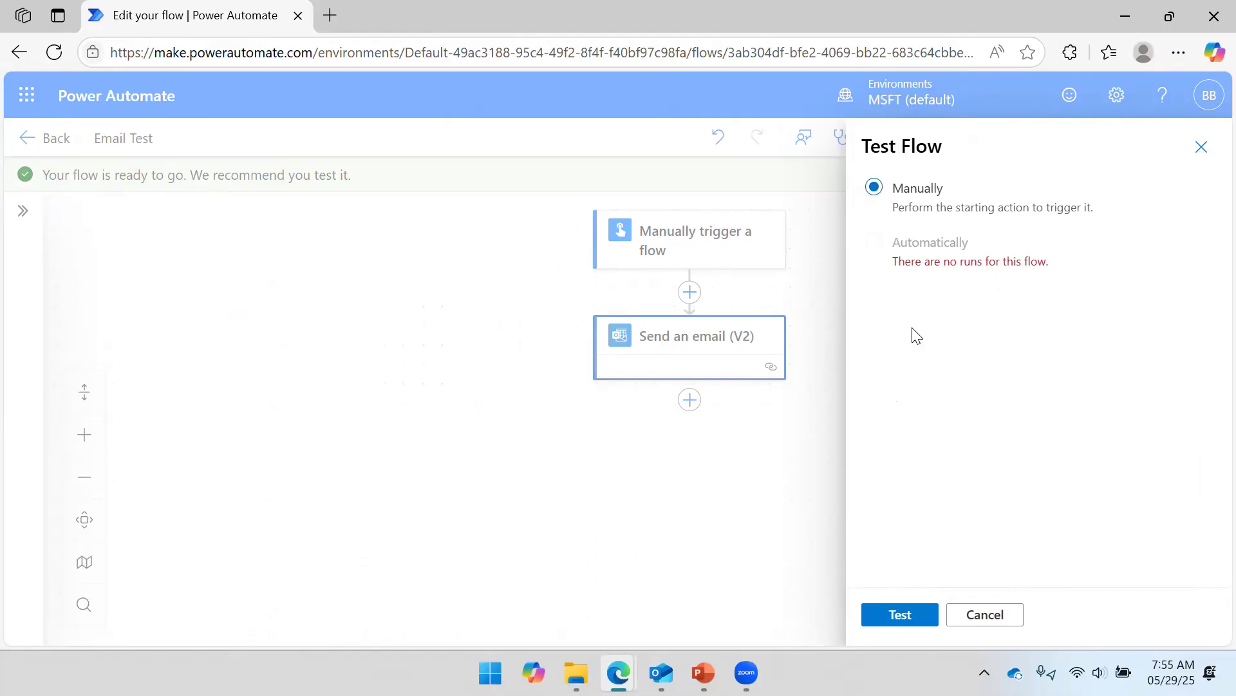
left_click(901, 616)
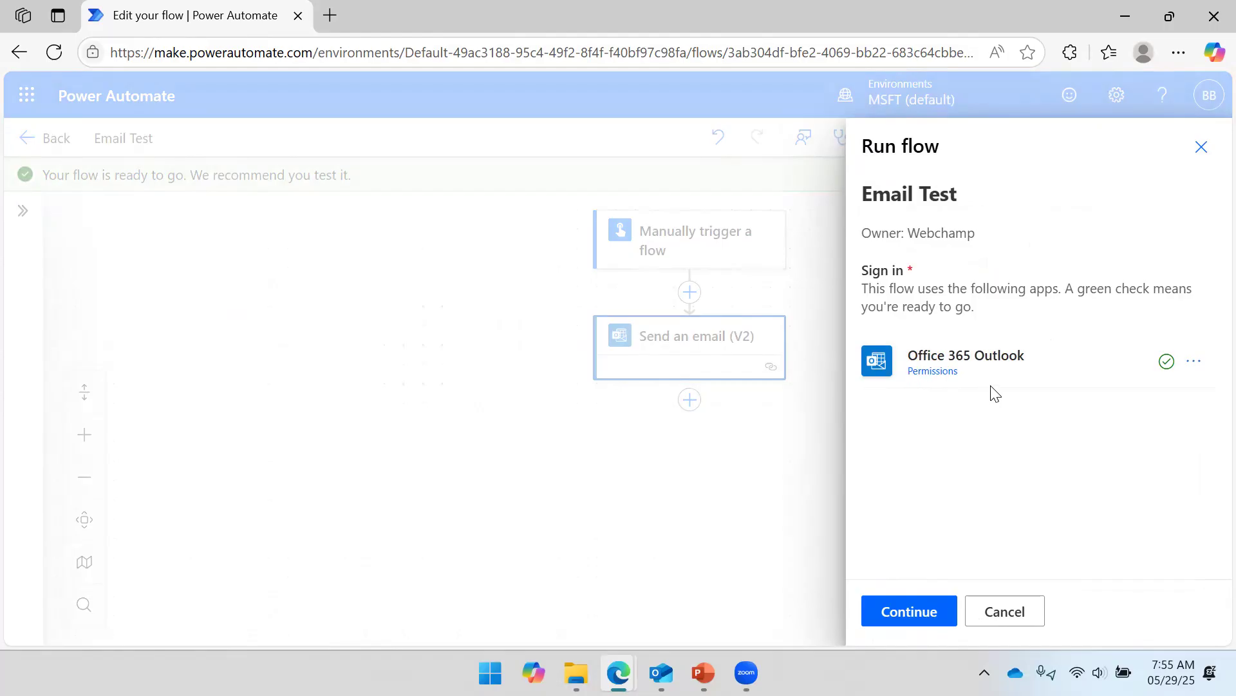
left_click(905, 619)
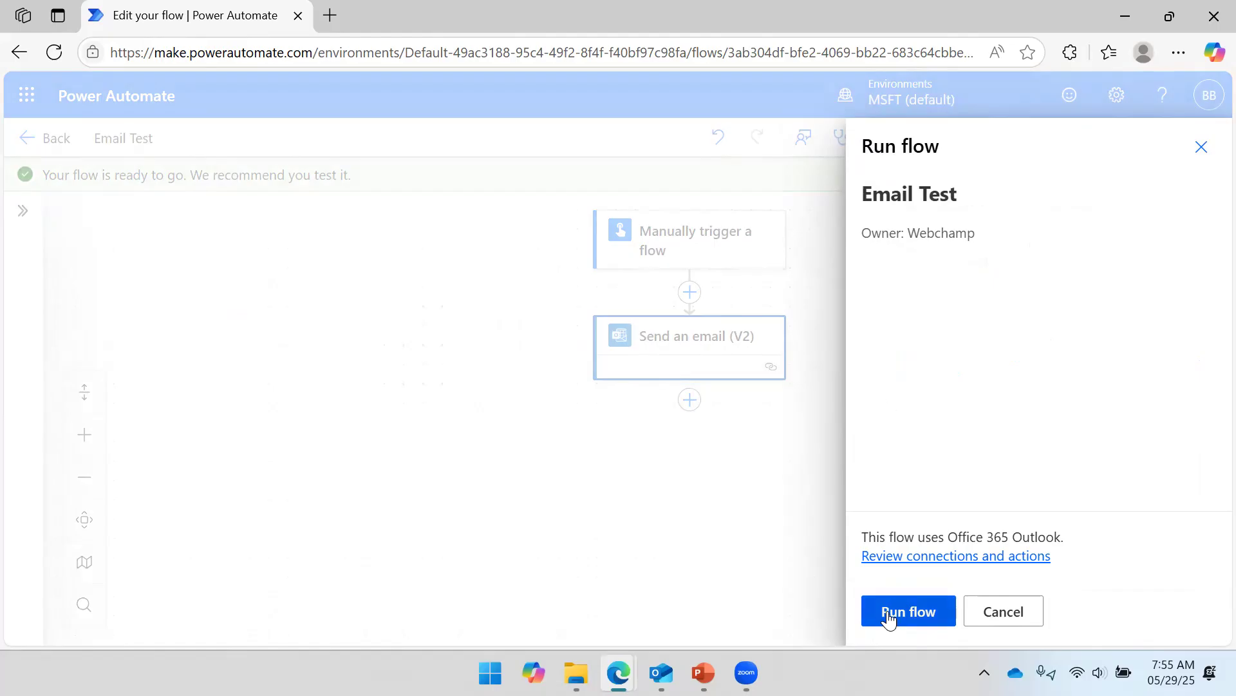
left_click(889, 618)
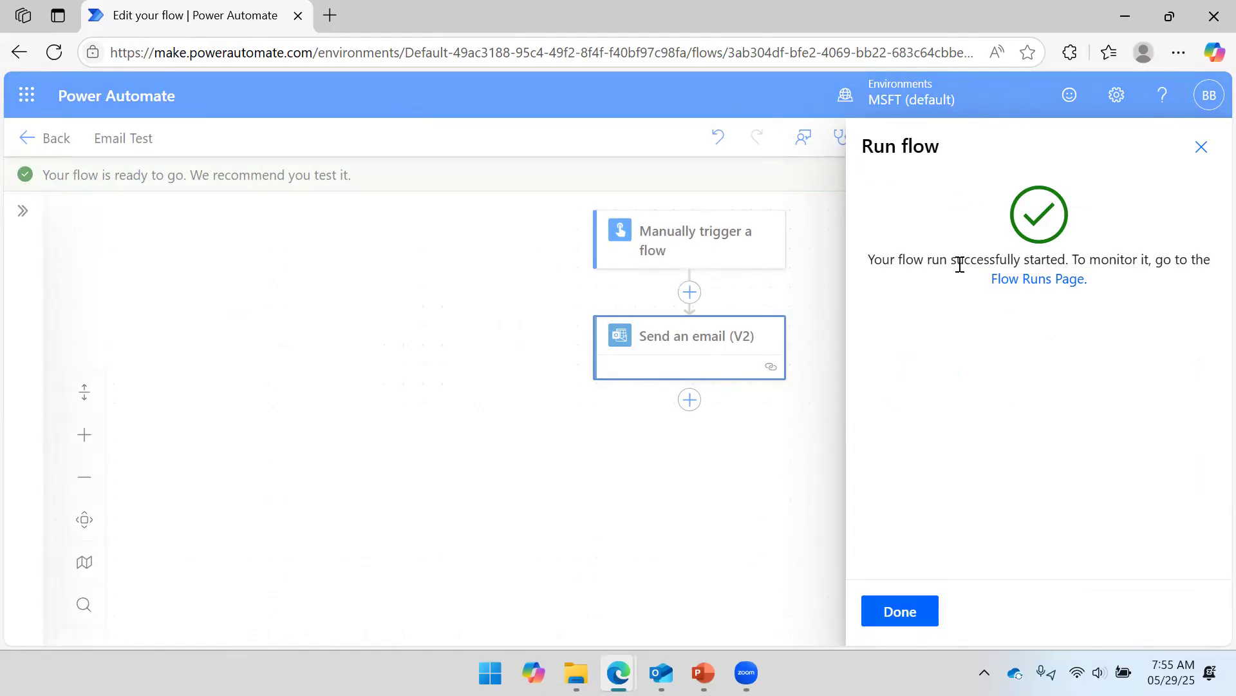
left_click(899, 609)
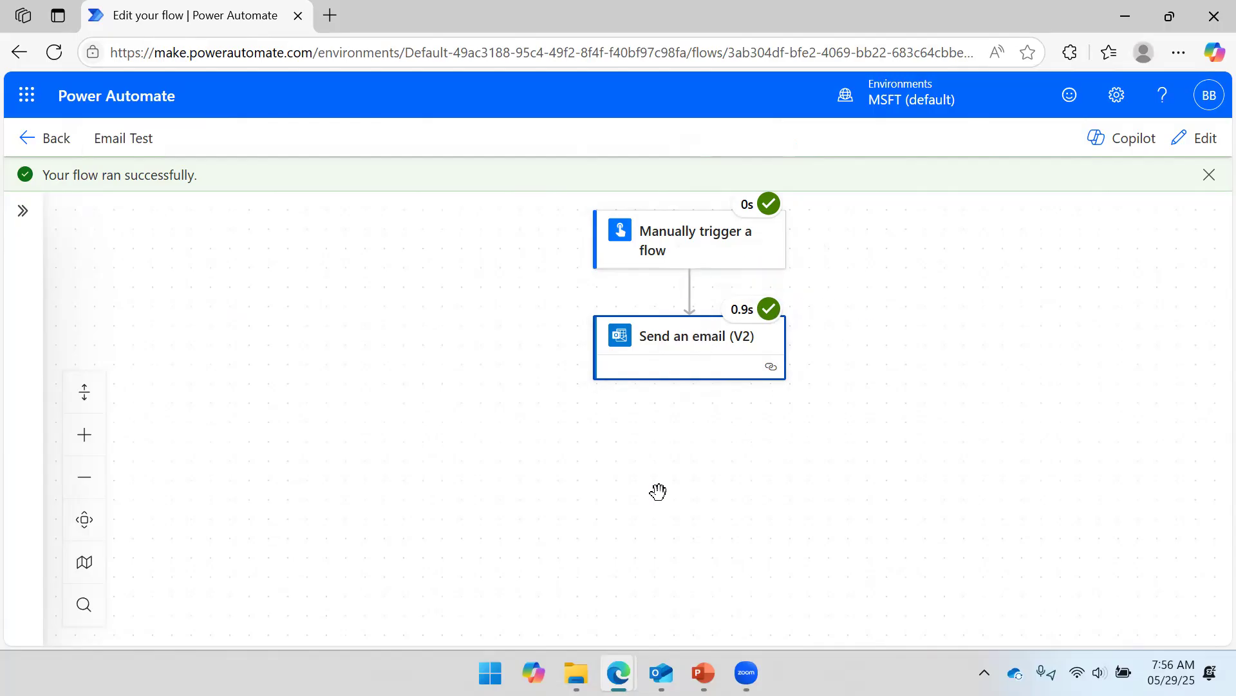
Switch to Outlook, open the Test Email message in Sent Items to check its content, and return to the flow.
left_click(662, 673)
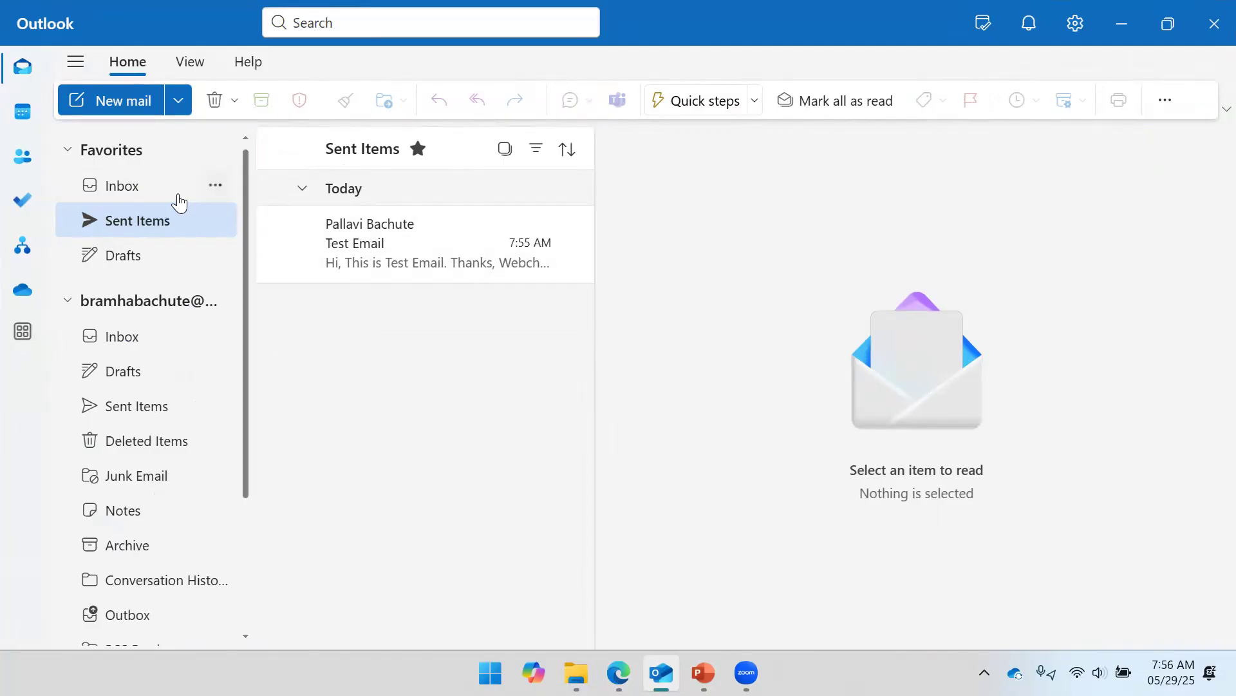
left_click(168, 191)
left_click(156, 227)
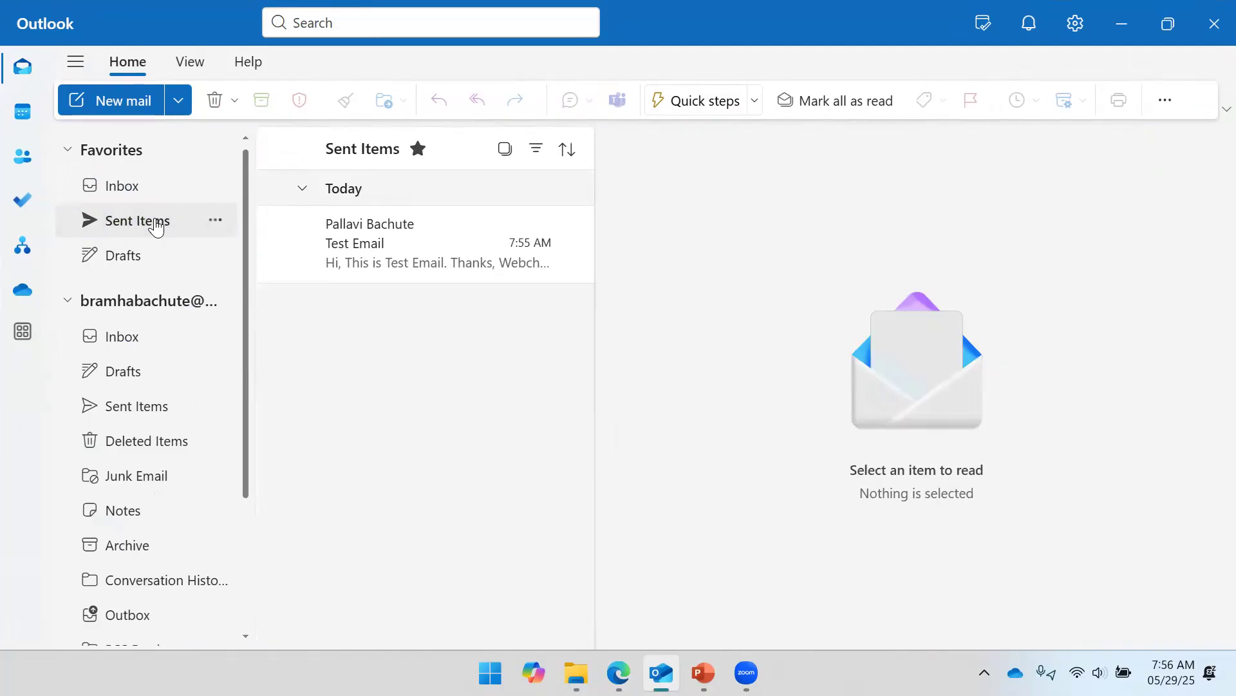
left_click(390, 252)
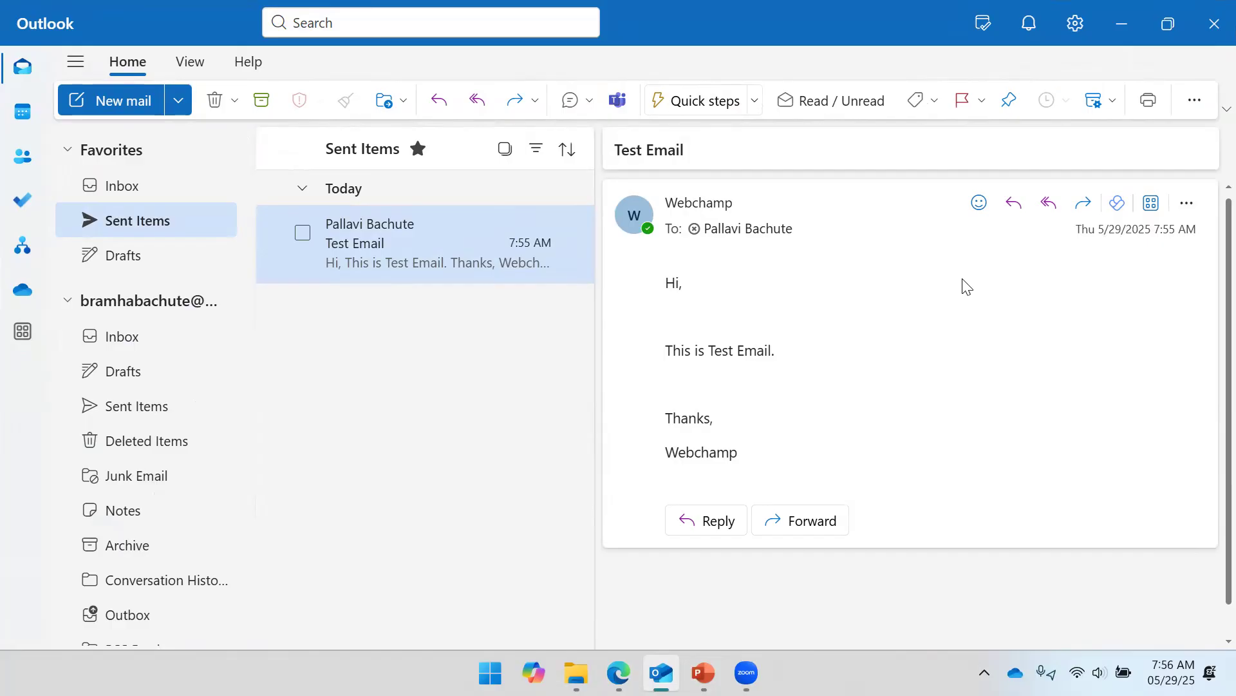
left_click(1120, 30)
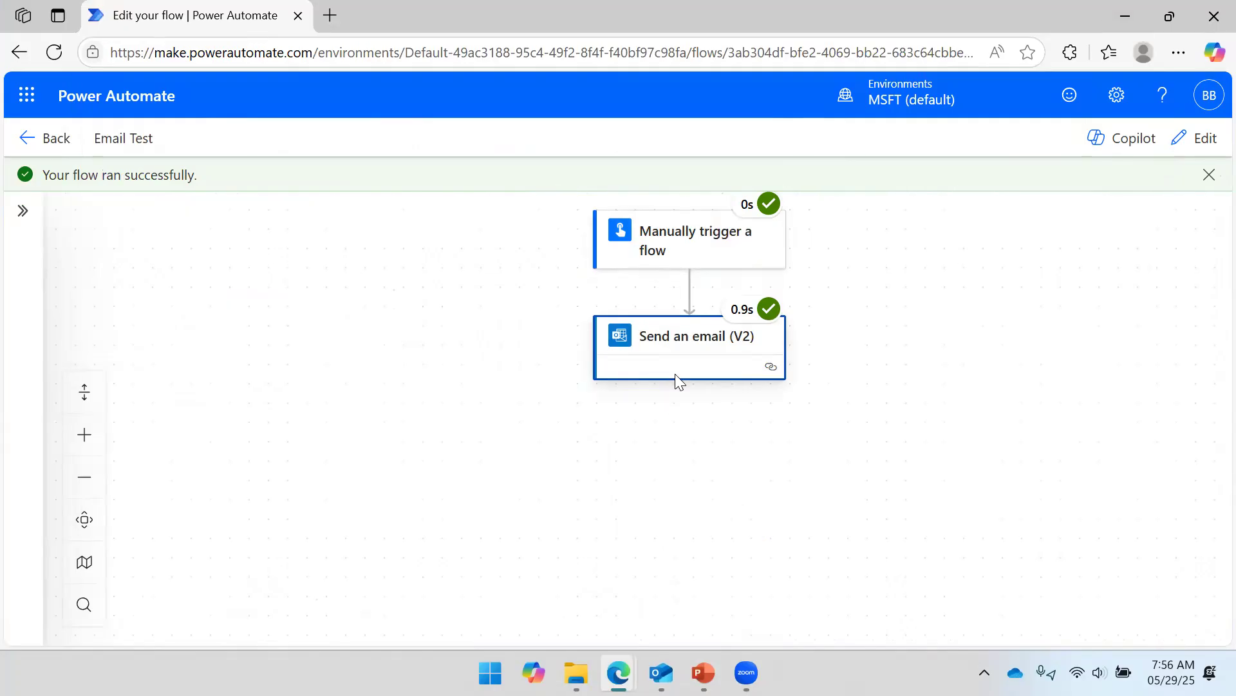
Switch to PowerPoint, review the slides from Select Trigger through Create Dynamic Flow, and return to the flow run.
left_click(704, 672)
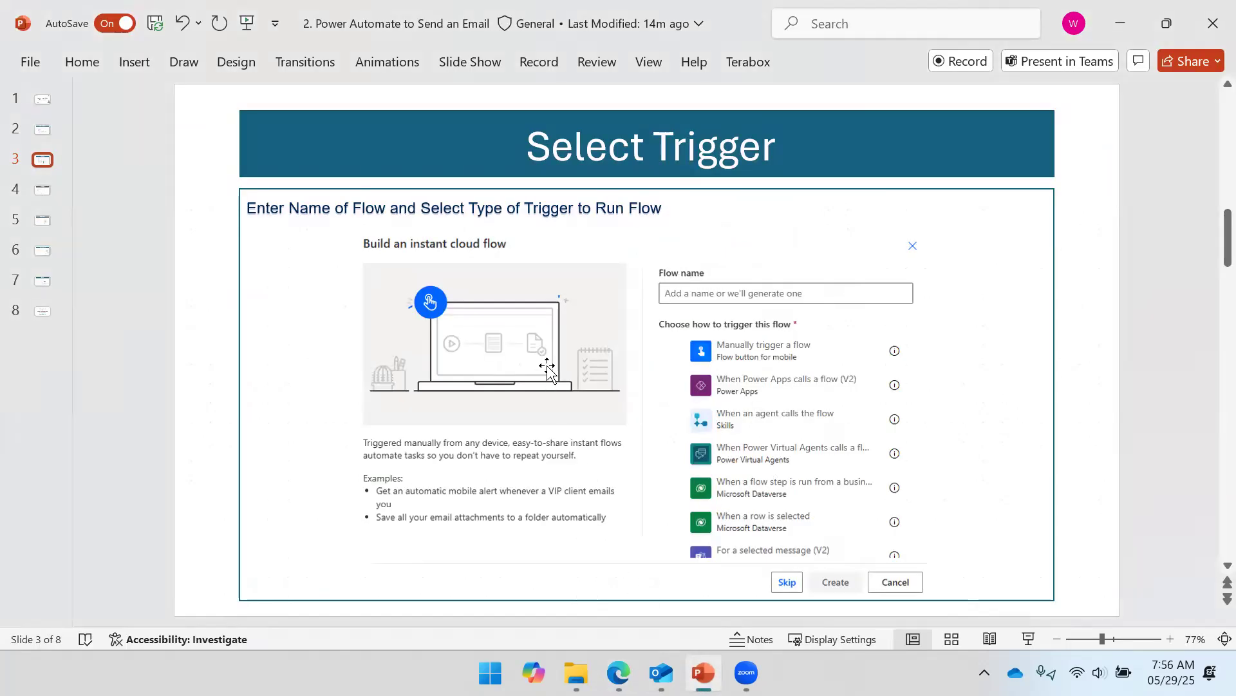
scroll(546, 368, "down", 1)
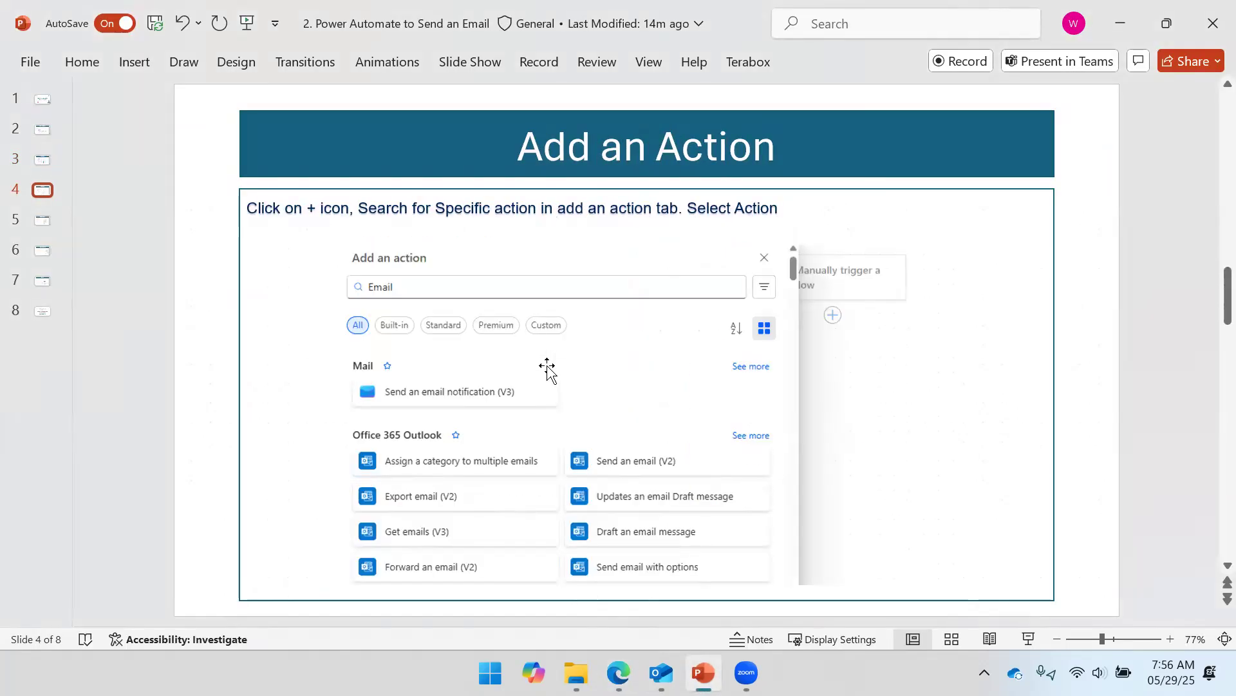
scroll(478, 358, "down", 1)
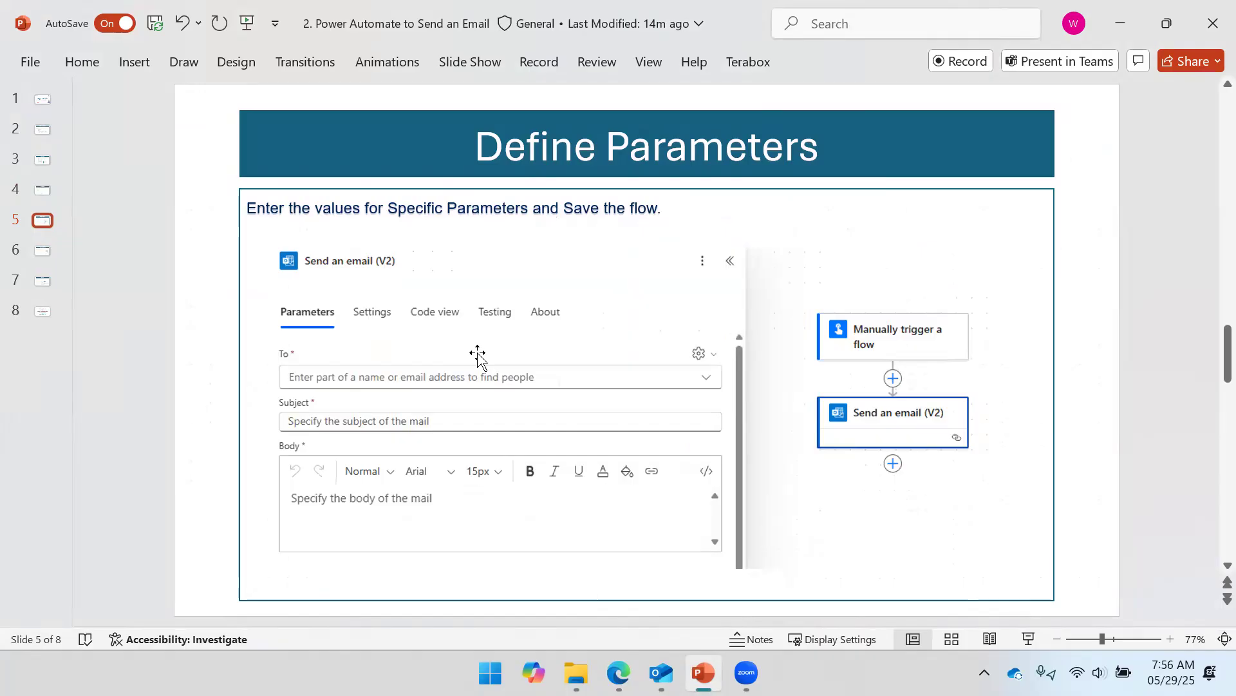
scroll(641, 331, "down", 1)
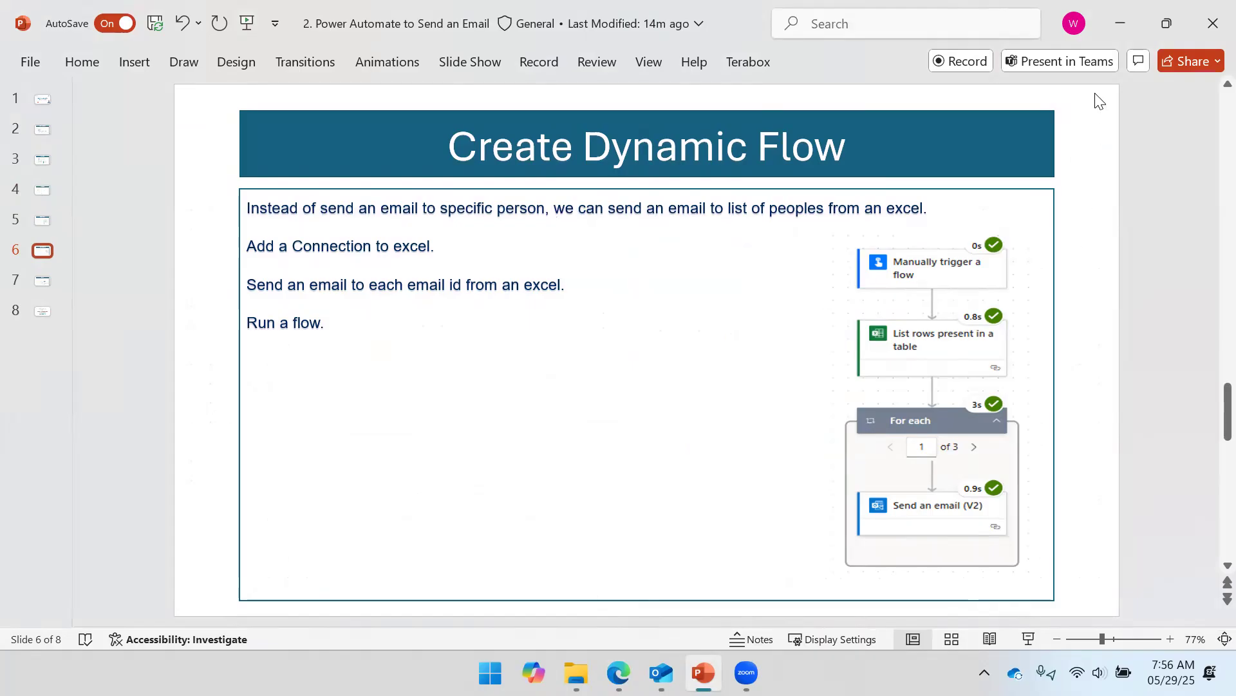
left_click(1120, 23)
mouse_move(765, 380)
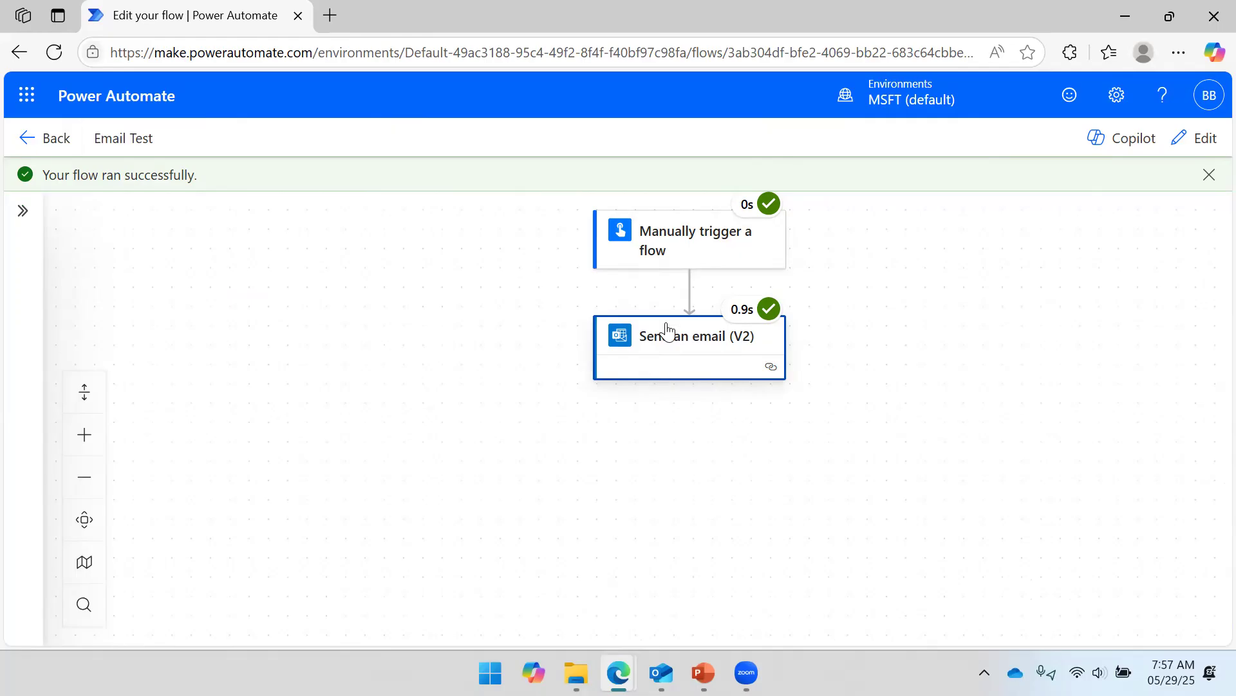
Leave the run results and open the Email Test flow for editing from its details page.
left_click(845, 274)
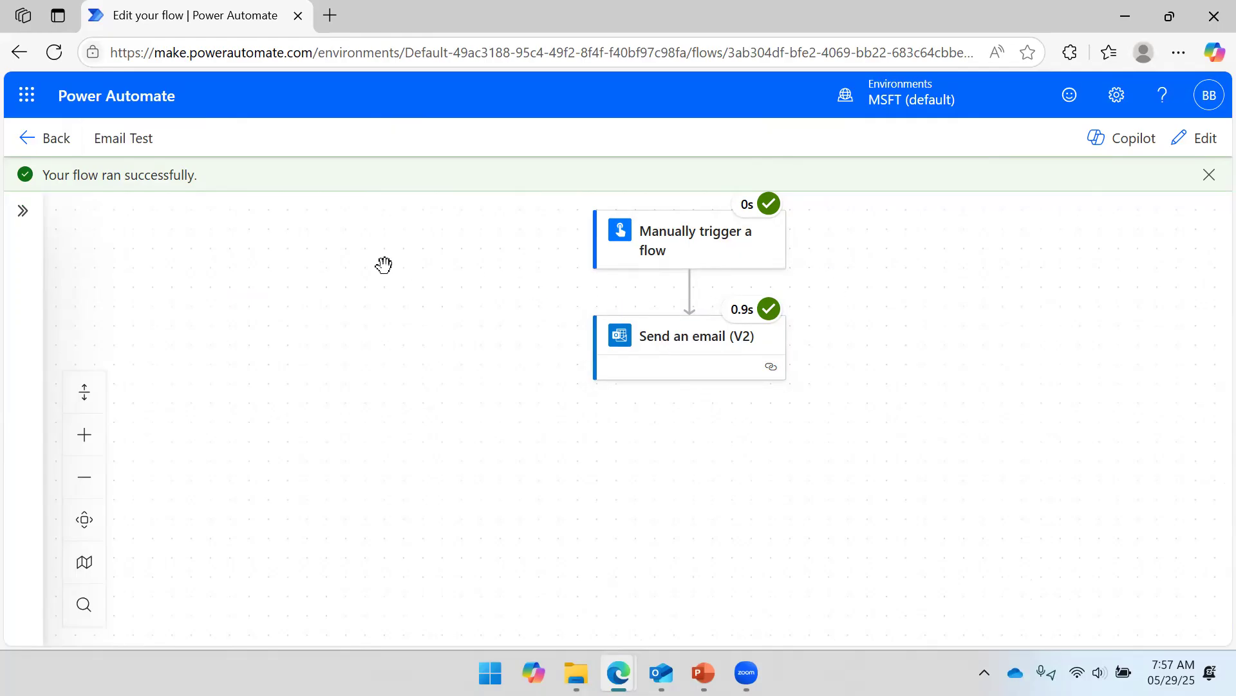
left_click(54, 138)
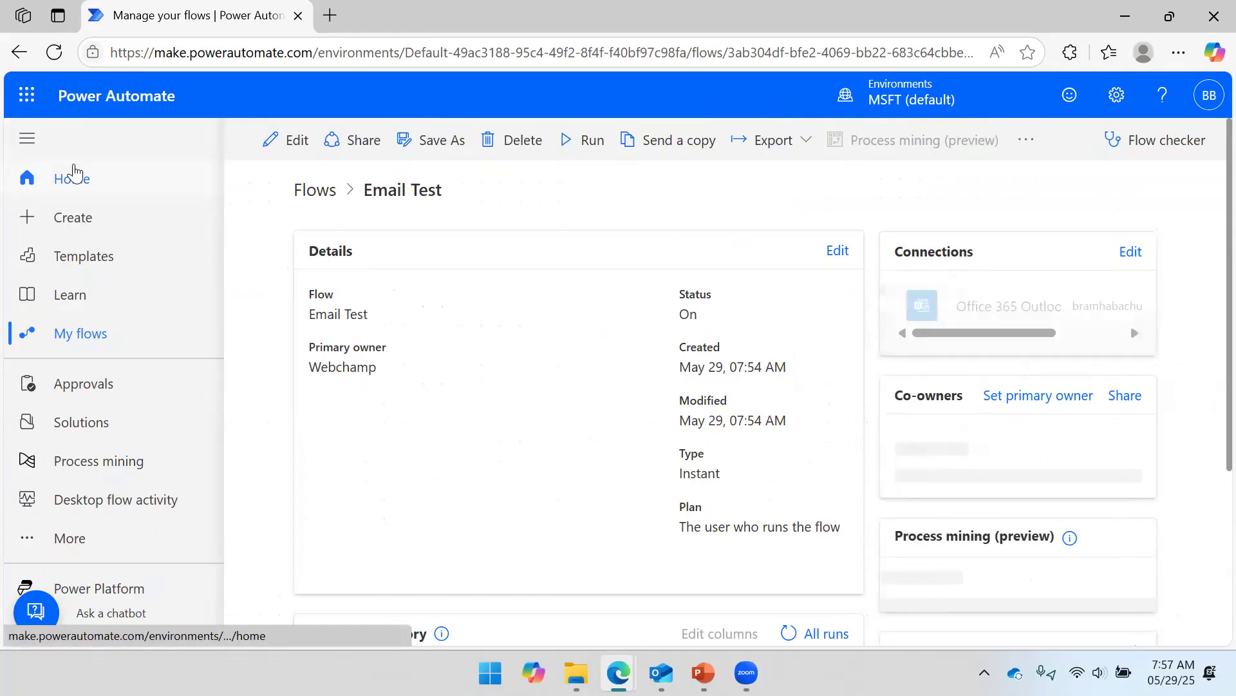
left_click(282, 143)
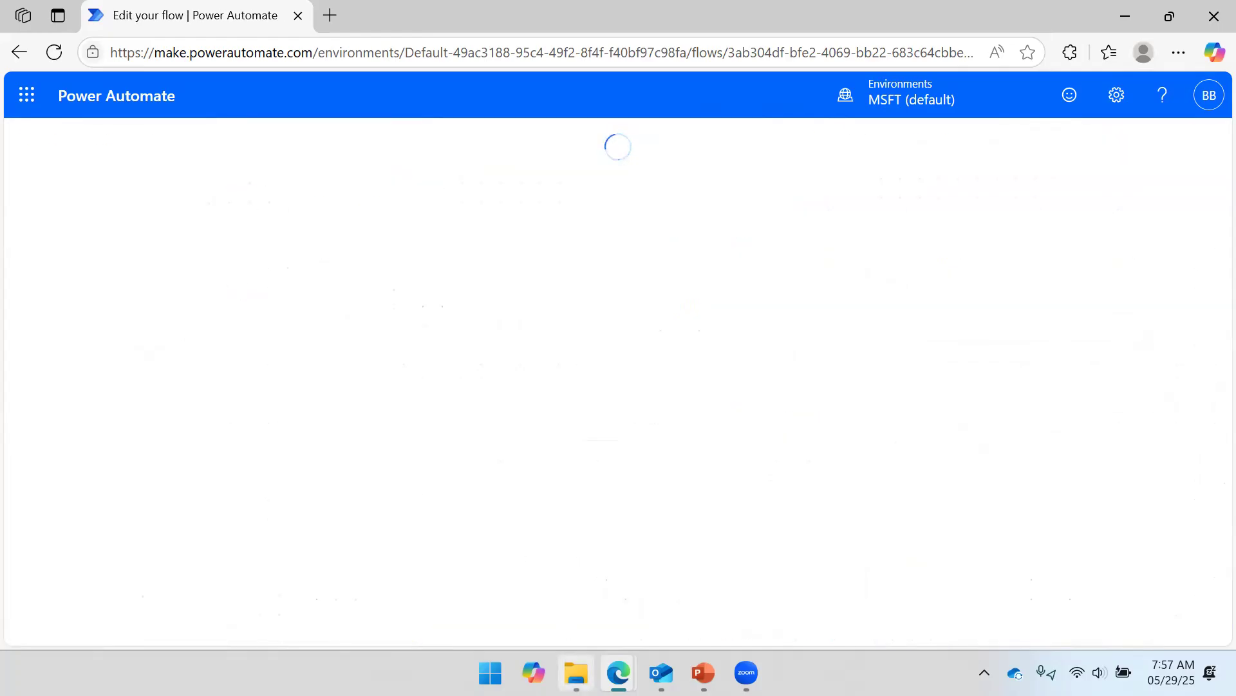
Switch to File Explorer and open the Employee workbook from the Data folder inside the Power Automate folder.
left_click(576, 673)
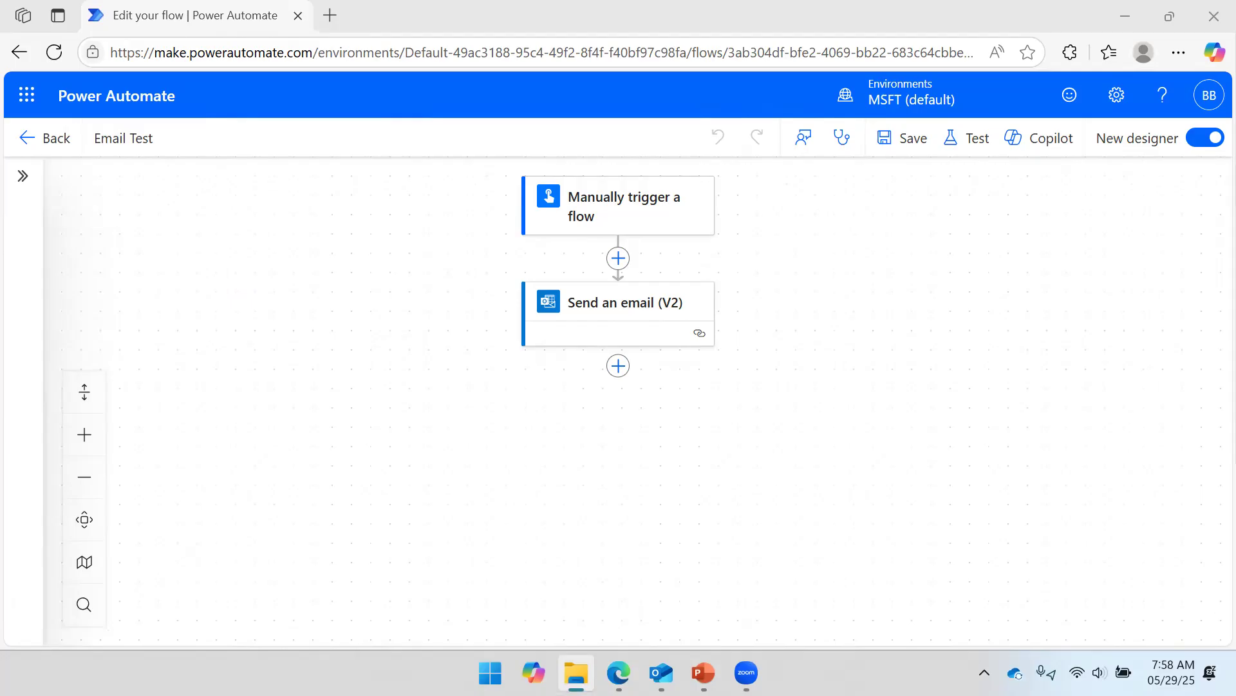
left_click(959, 154)
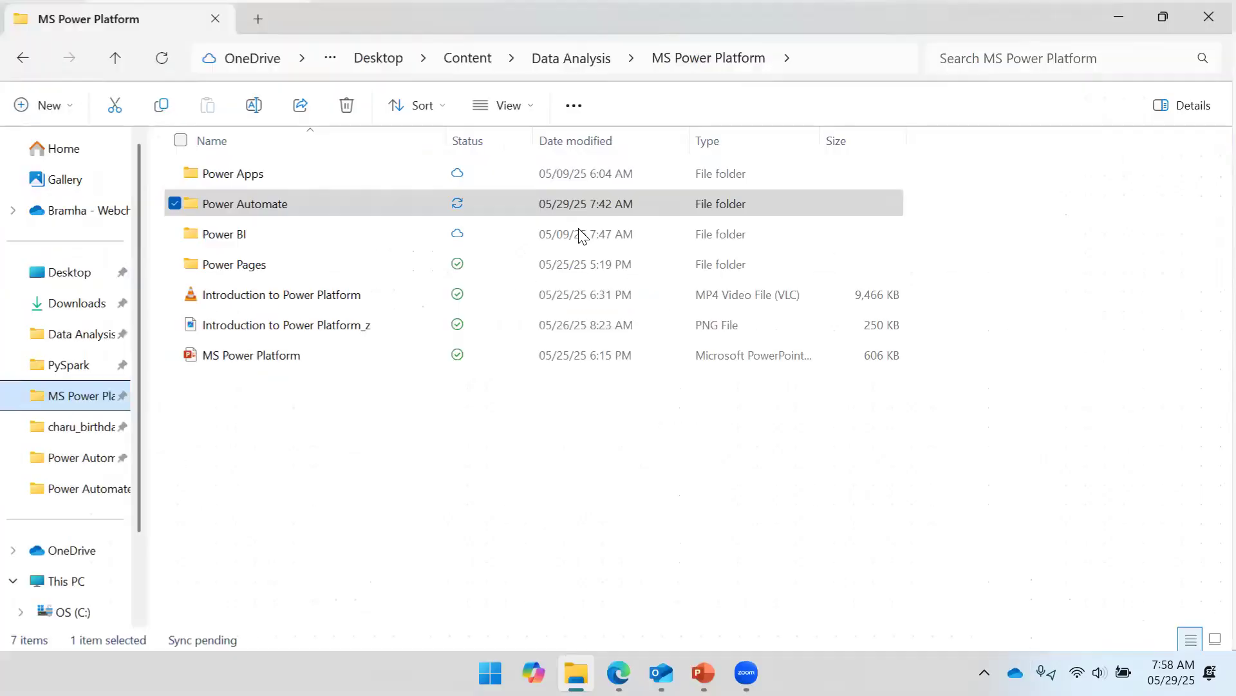
double_click(291, 202)
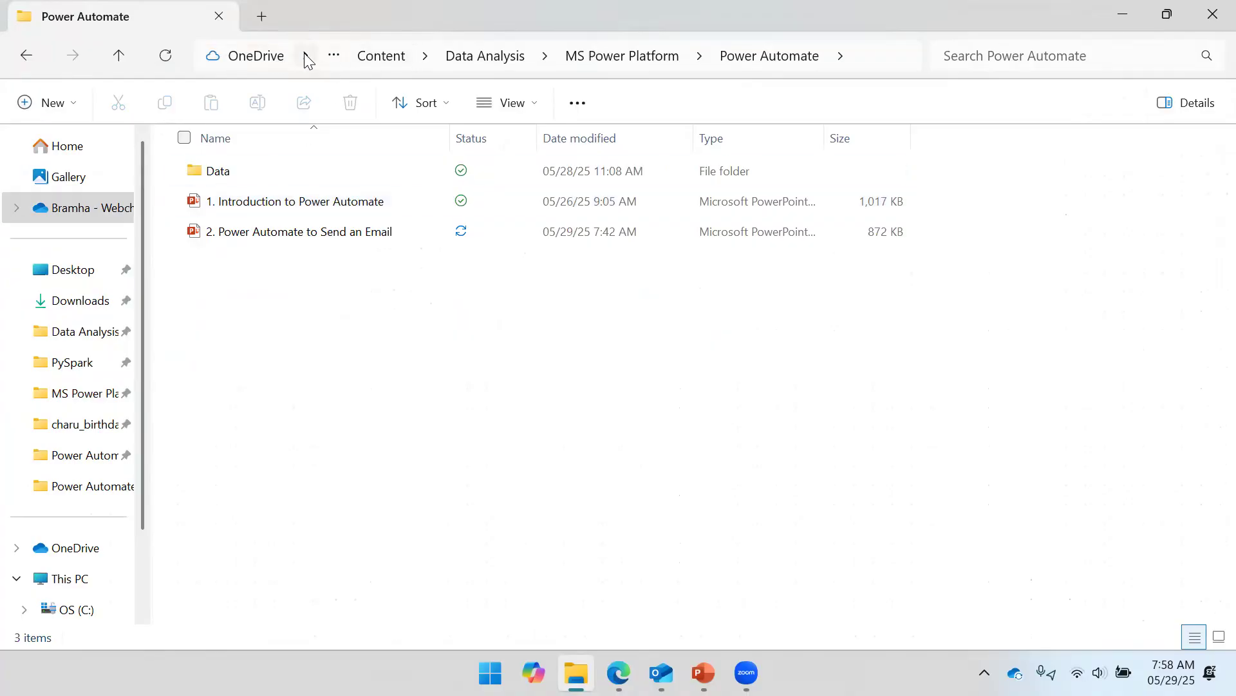
double_click(267, 169)
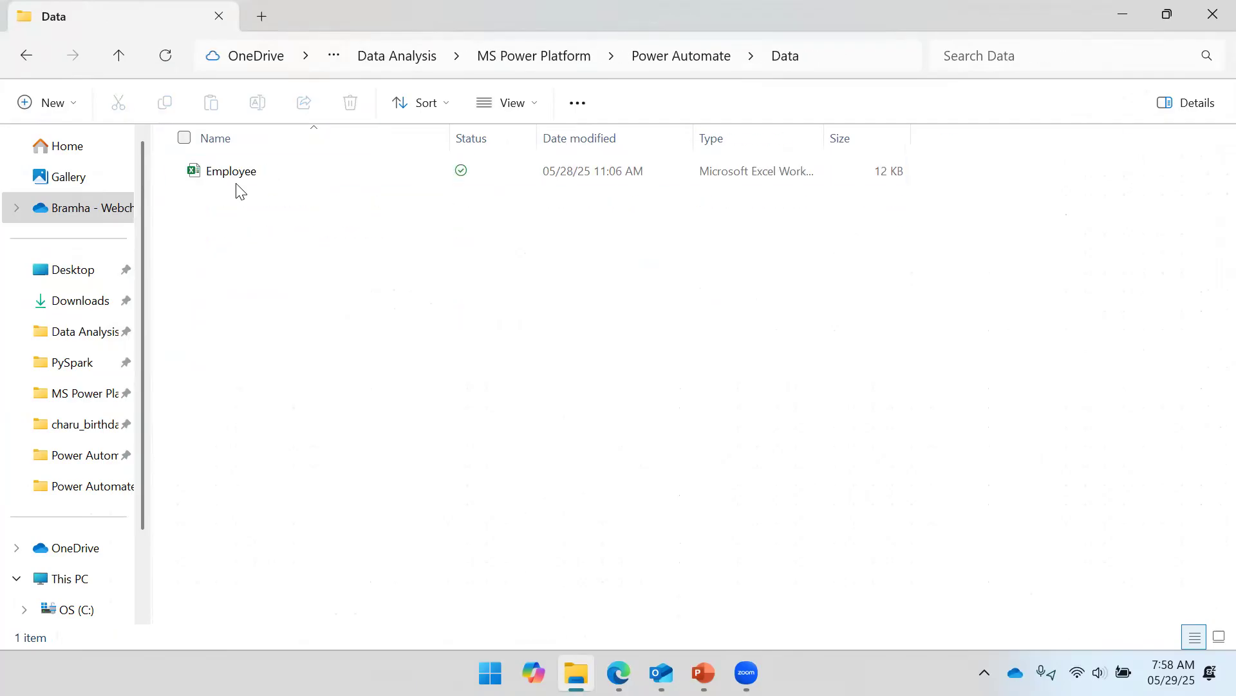
double_click(257, 180)
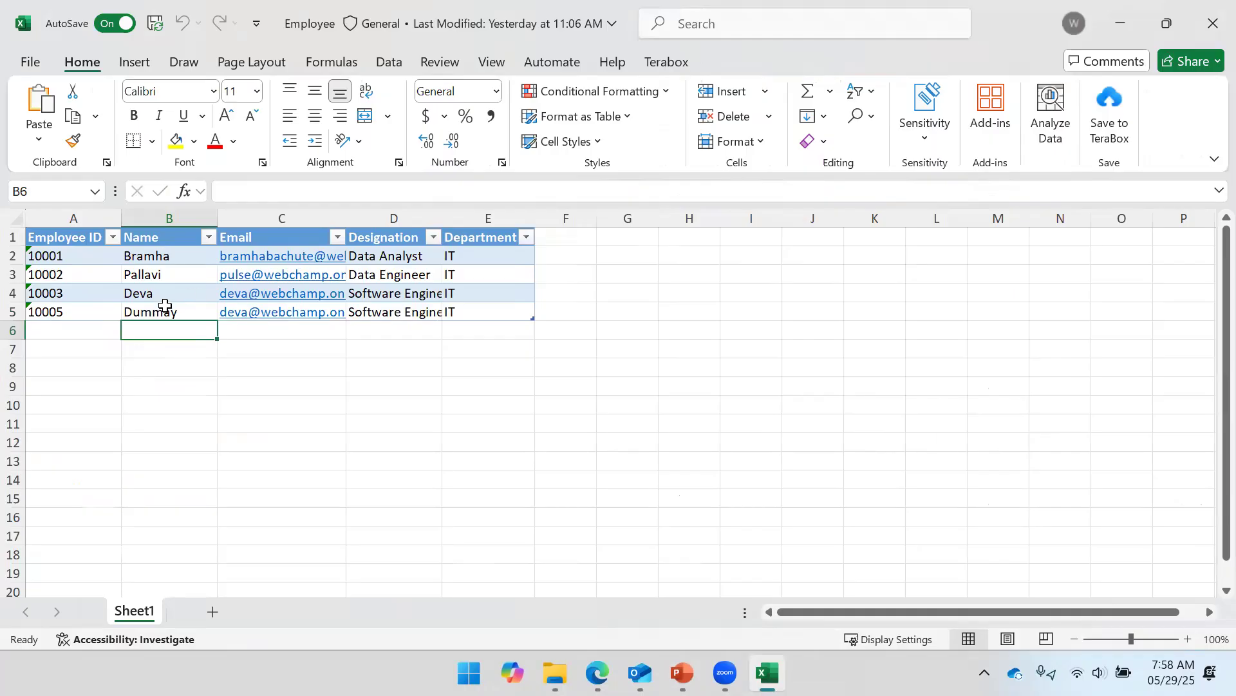
Delete the last data row of the employee table, dismiss the automatic saving tip and close the workbook.
left_click(164, 305)
key("shift+space")
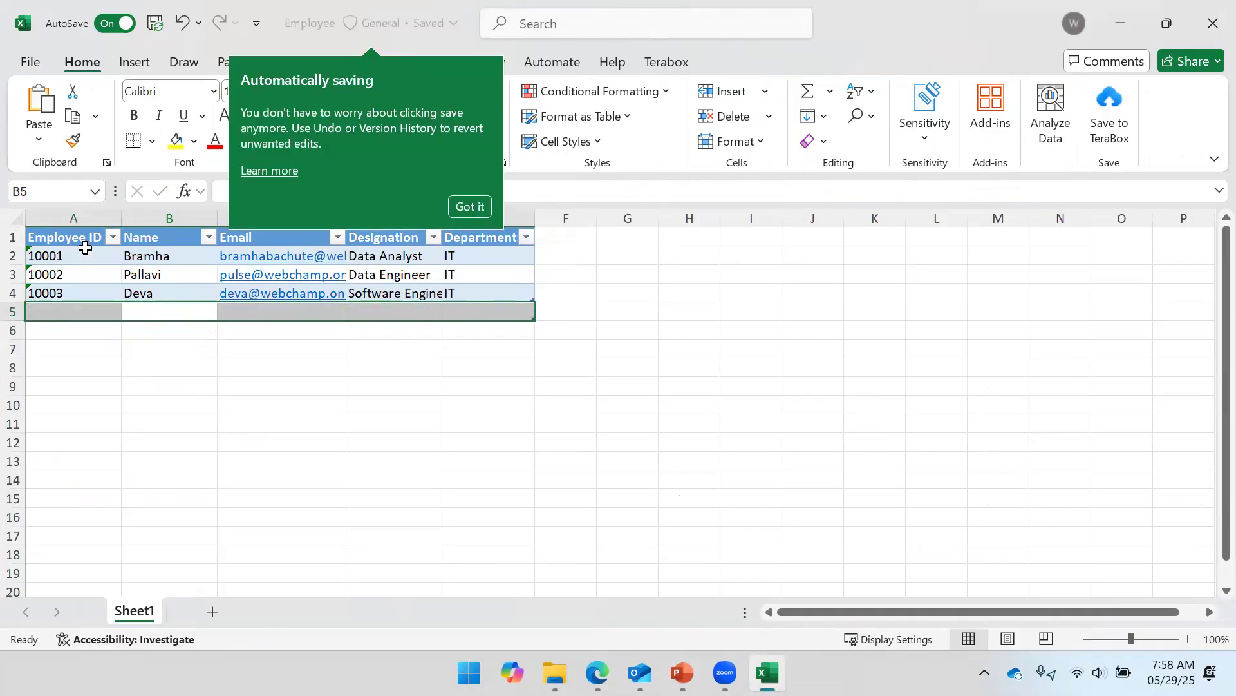
left_click(468, 207)
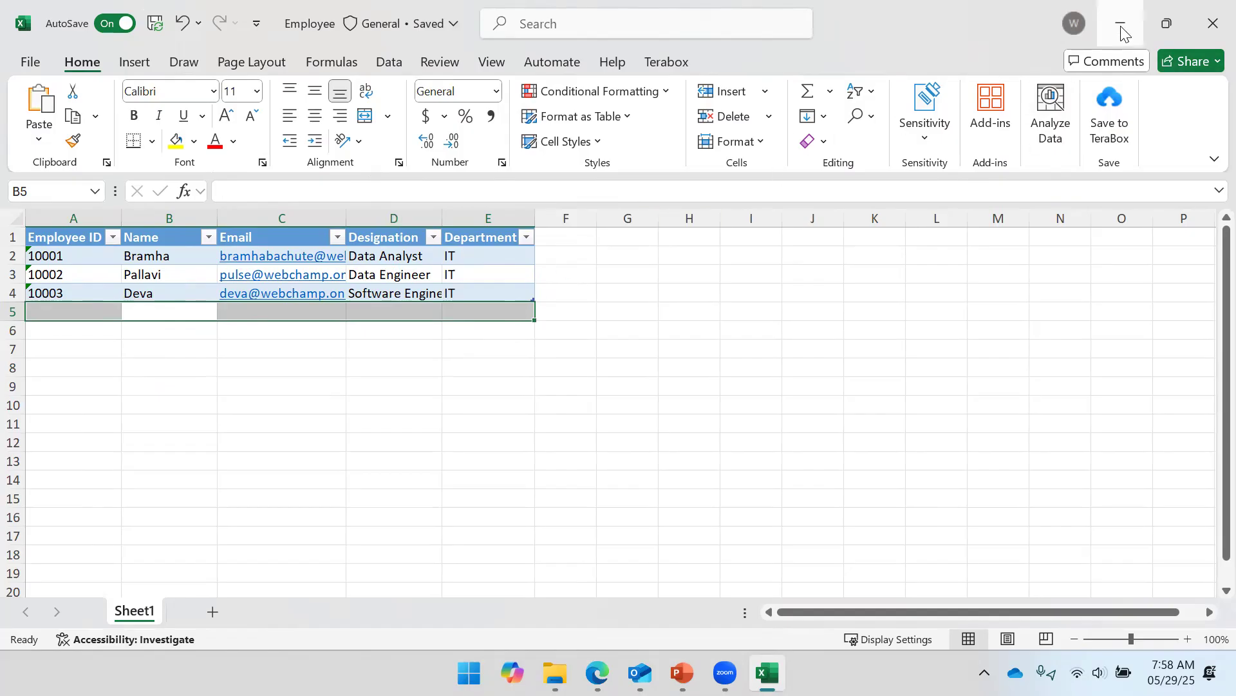
left_click(1202, 24)
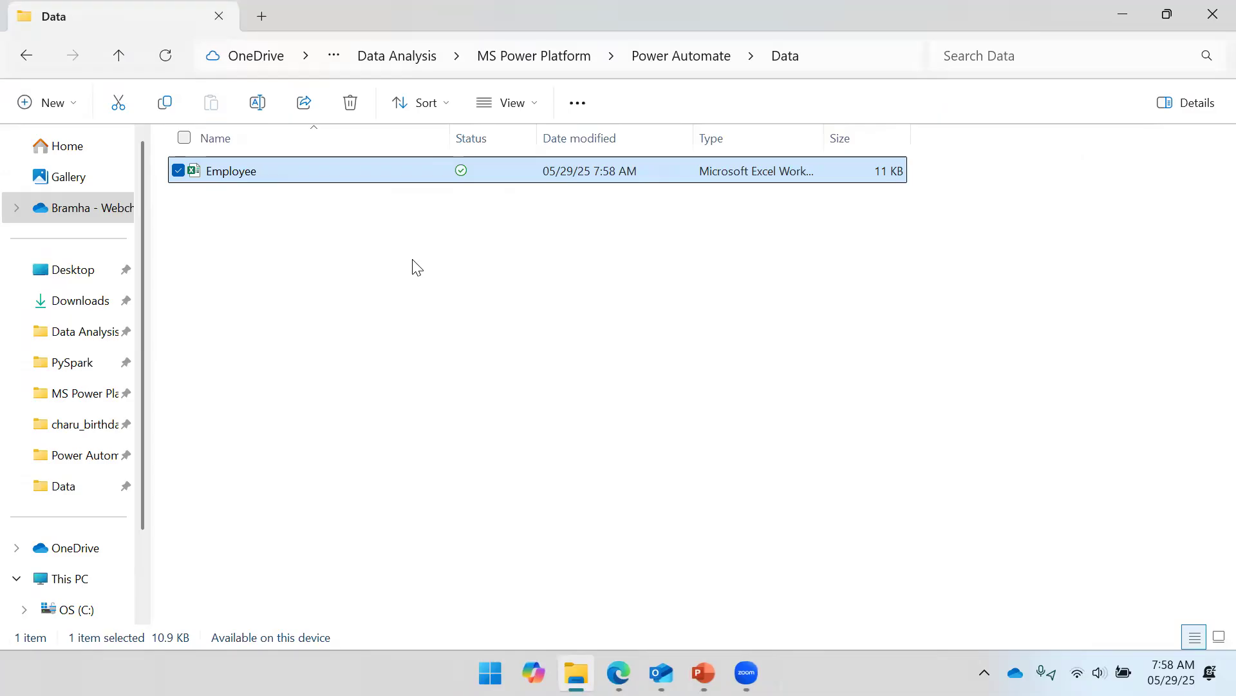
Switch back to the Power Automate window with the Email Test flow and reopen the flow for editing from its details page.
left_click(416, 266)
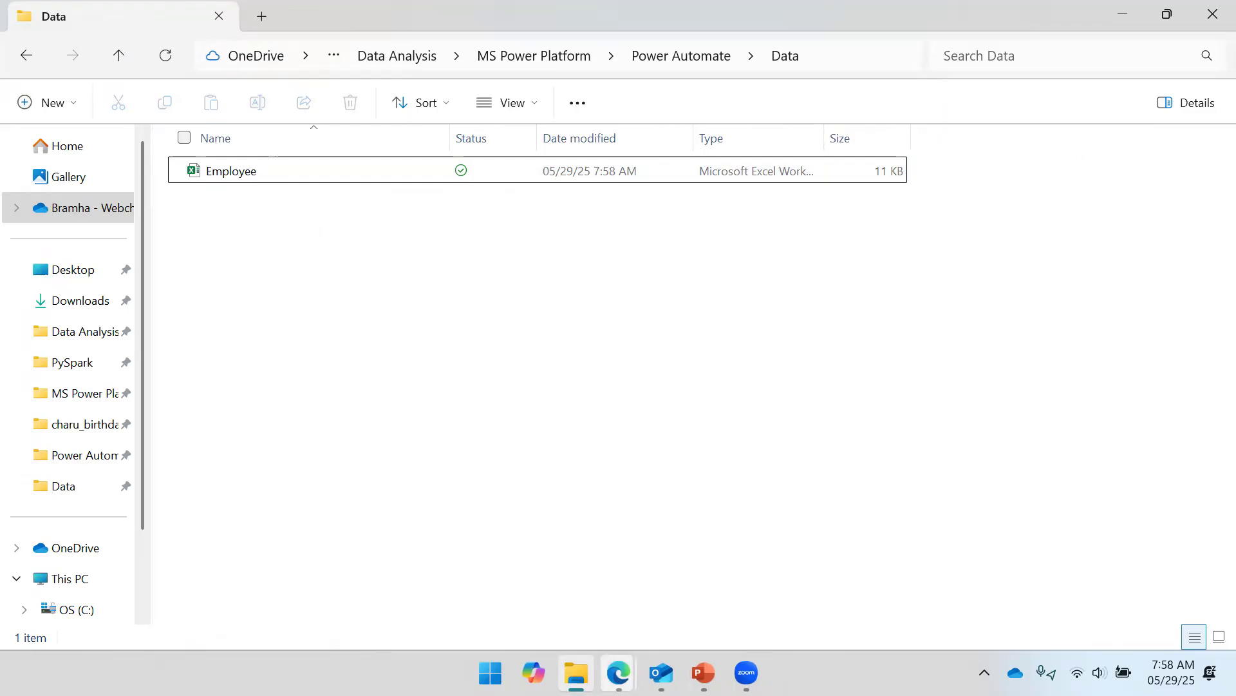
left_click(618, 672)
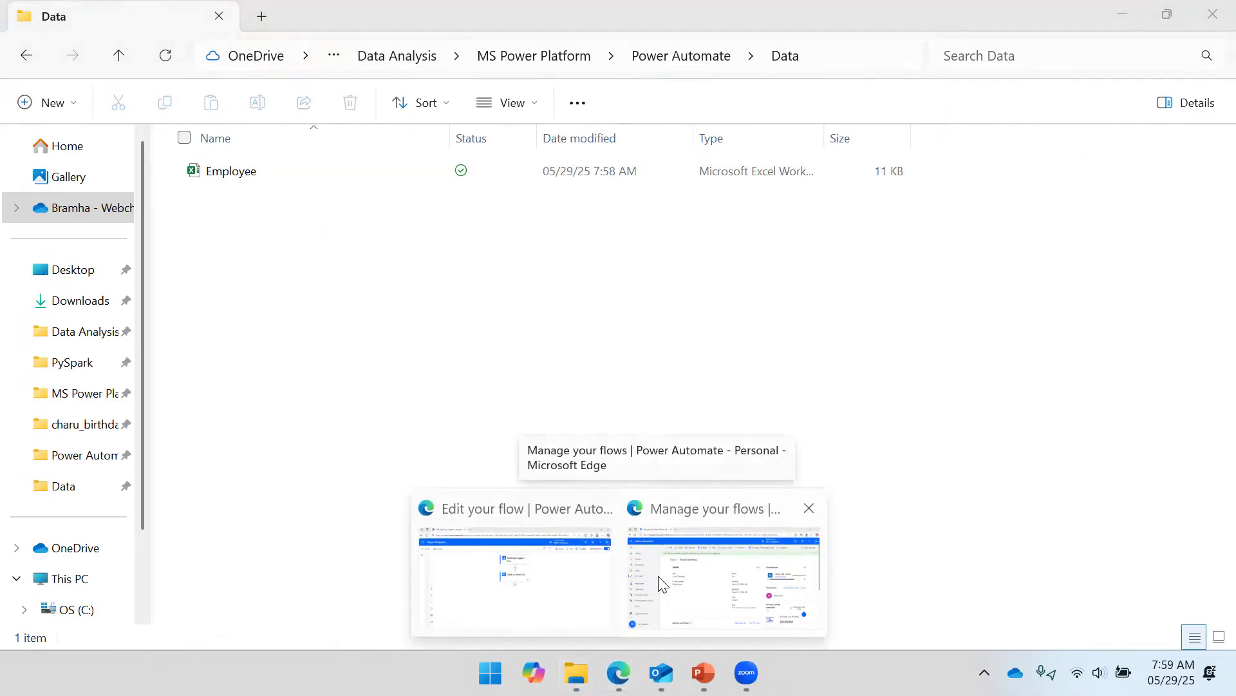
left_click(593, 585)
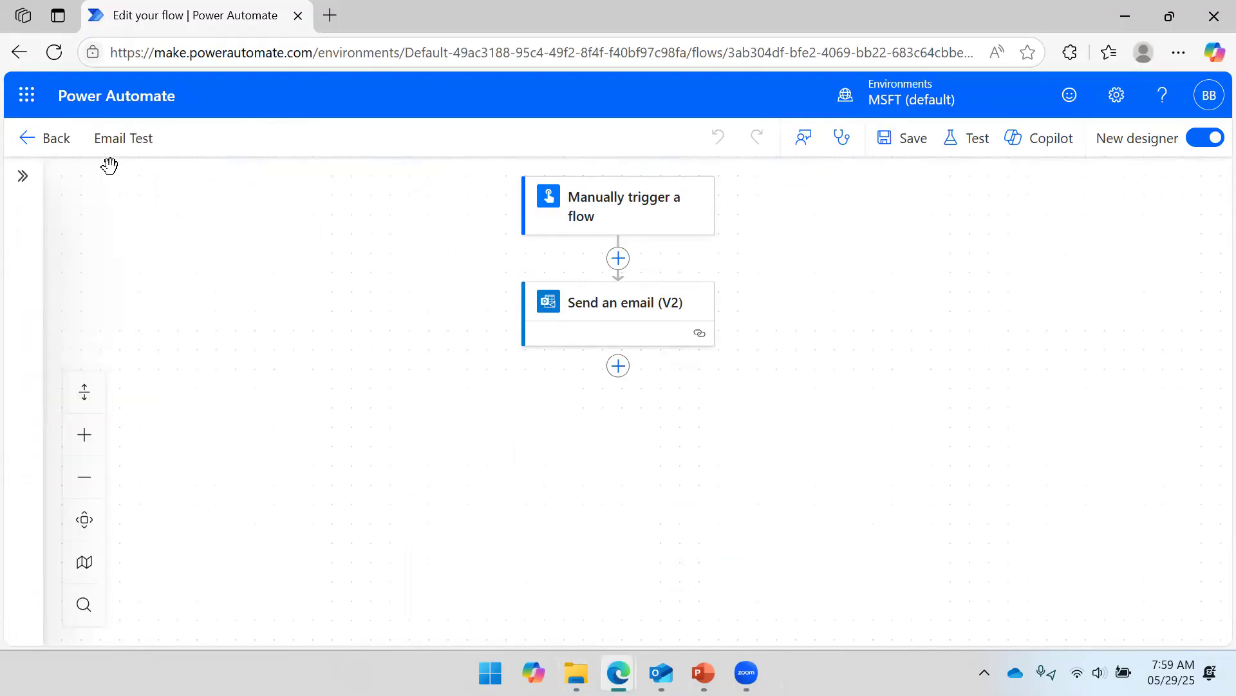
left_click(53, 143)
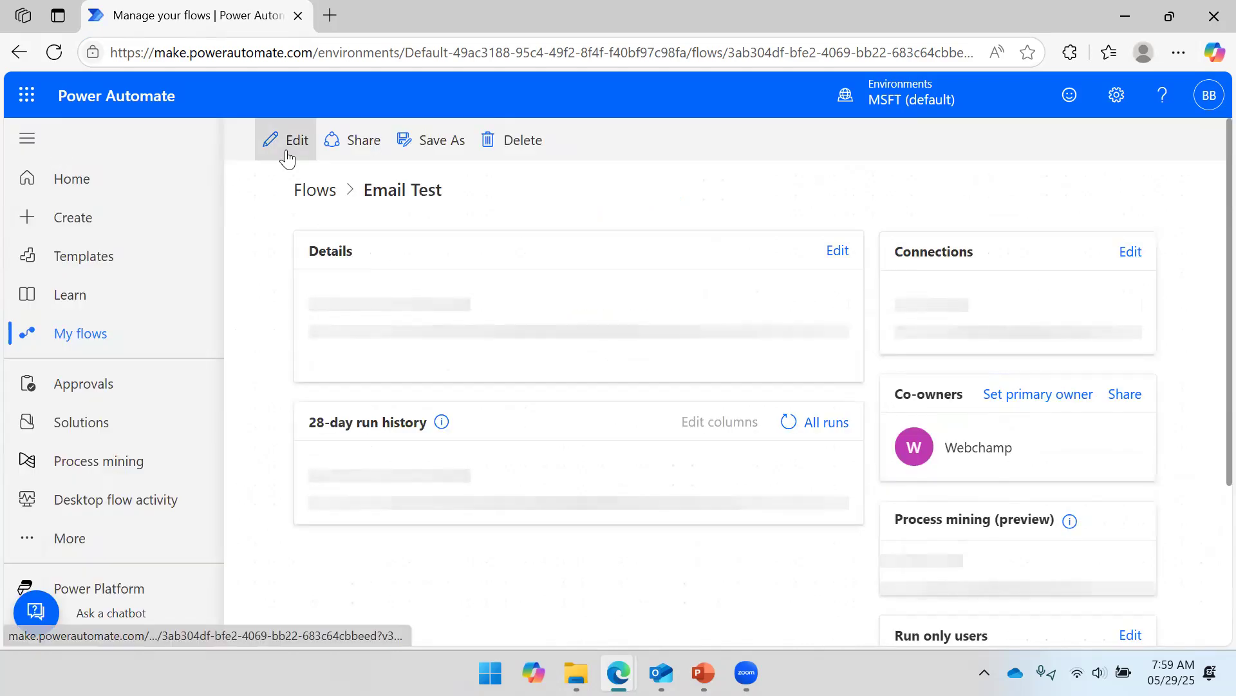
left_click(287, 159)
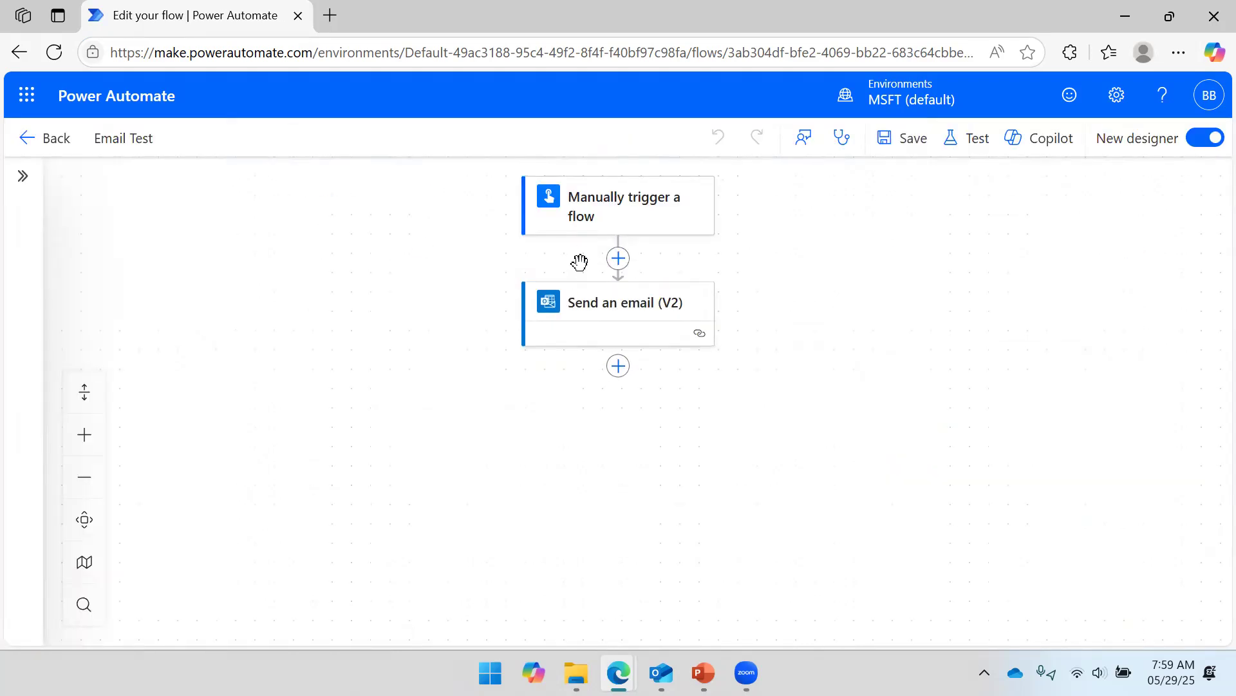
Start adding an action between the trigger and the email action, search for "list rows present", and clear the search.
left_click(621, 261)
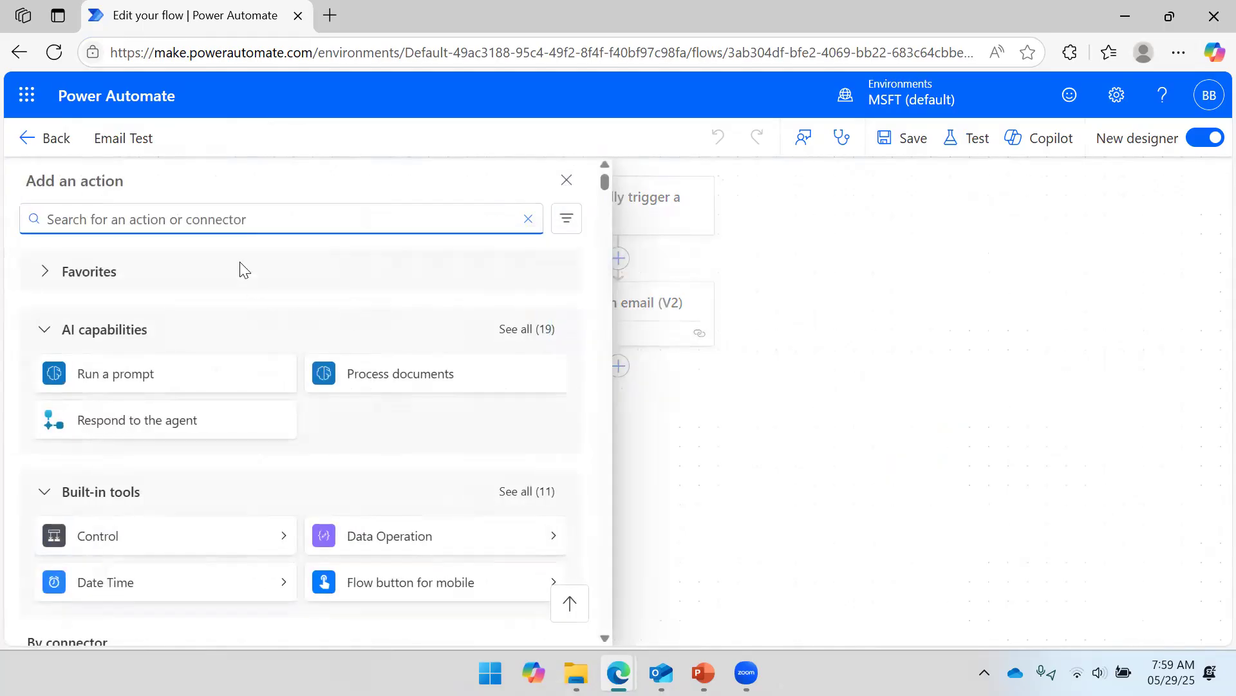
left_click(201, 210)
type("list")
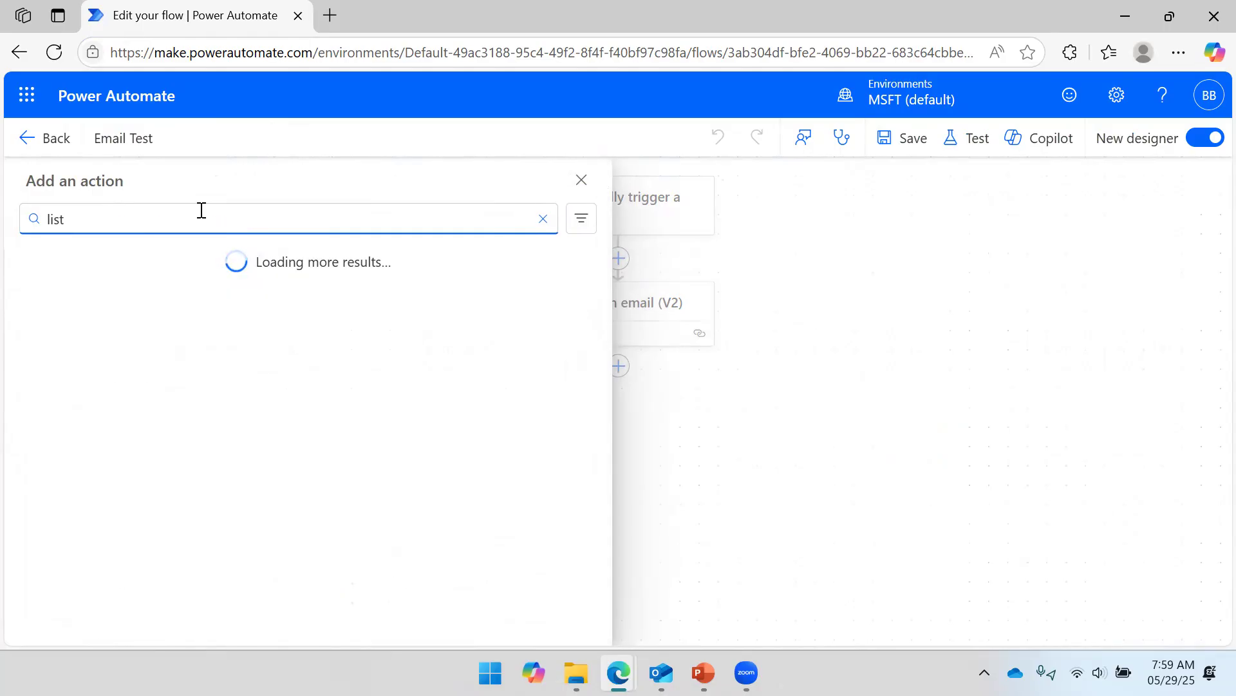
type(" rows f")
key("BackSpace")
type("present")
left_click_drag(202, 210, 31, 200)
key("BackSpace")
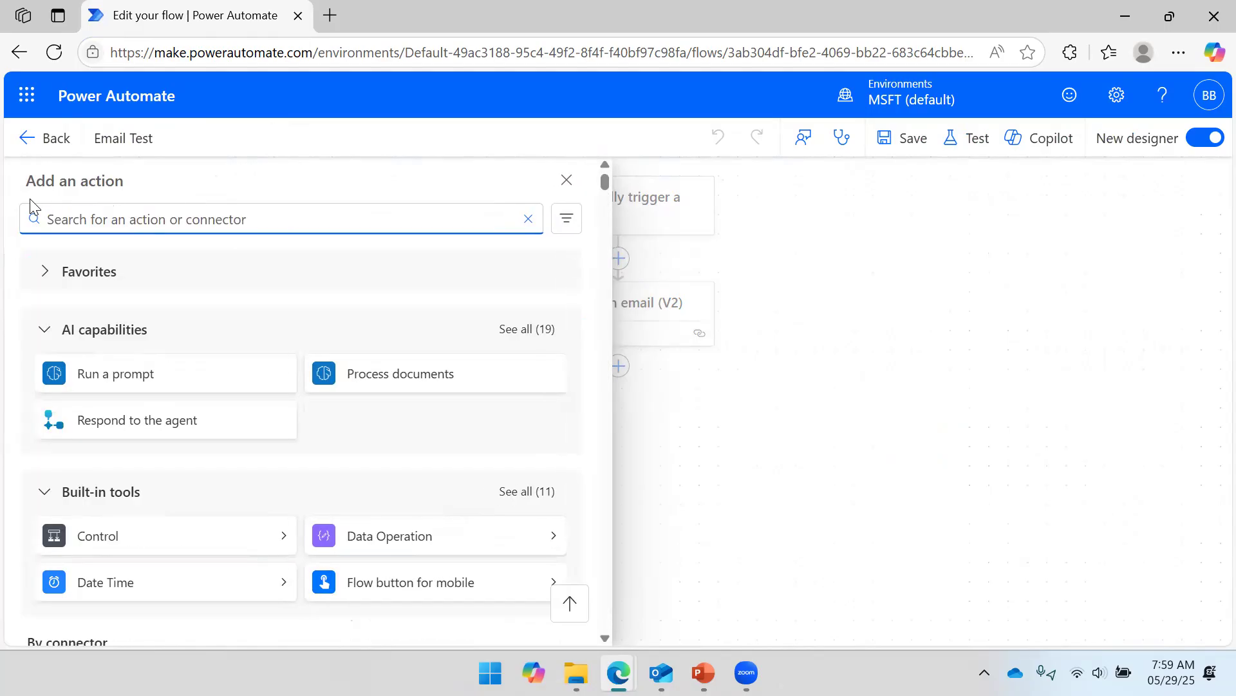
Search the actions for "onedrive", examine the full list of OneDrive for Business actions, and leave the flow designer.
type("onedrive")
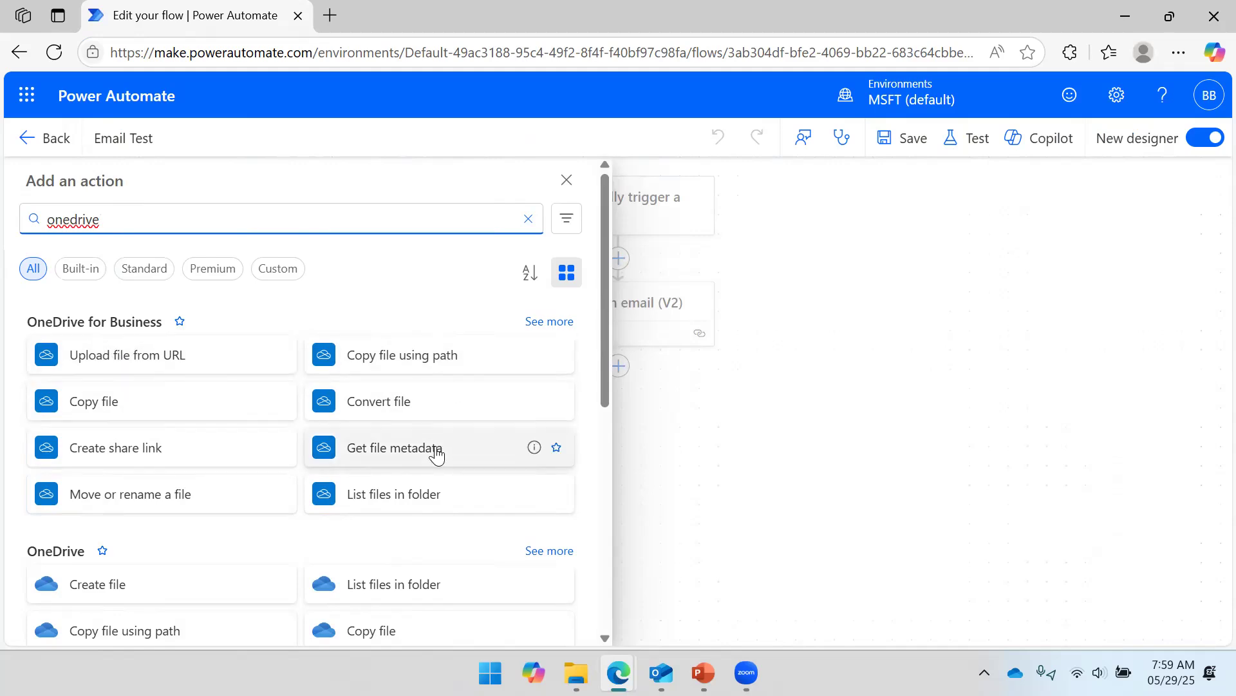
left_click(547, 325)
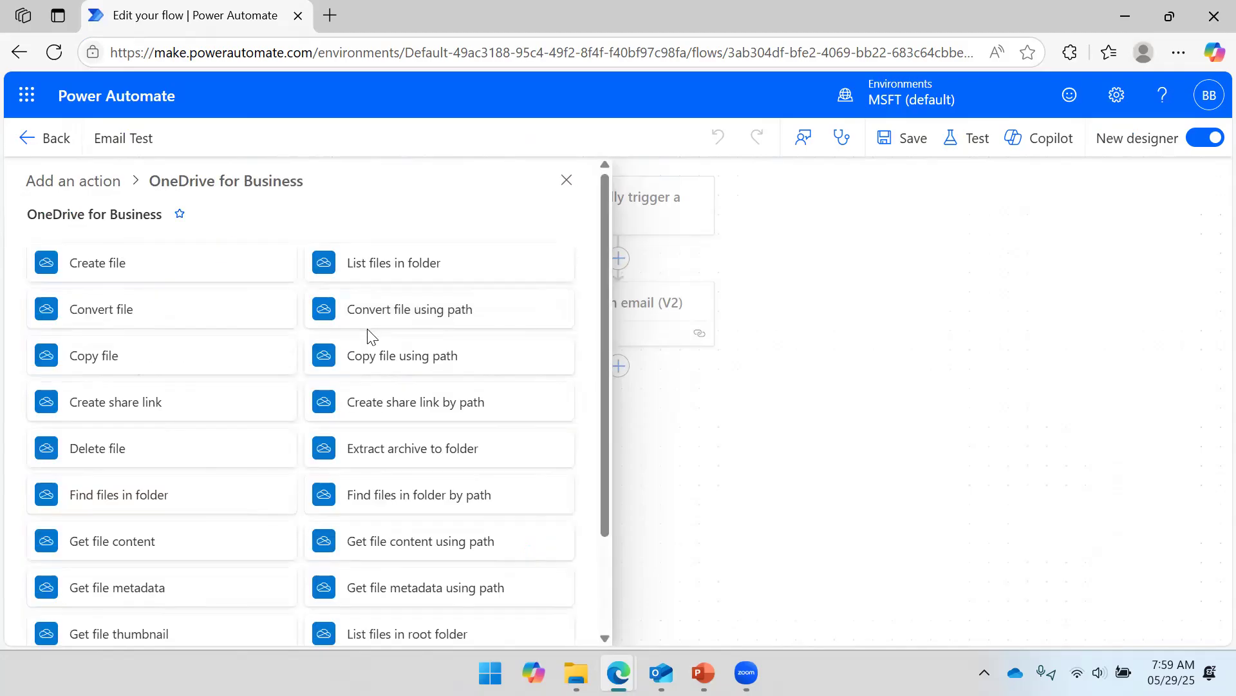
scroll(367, 331, "down", 2)
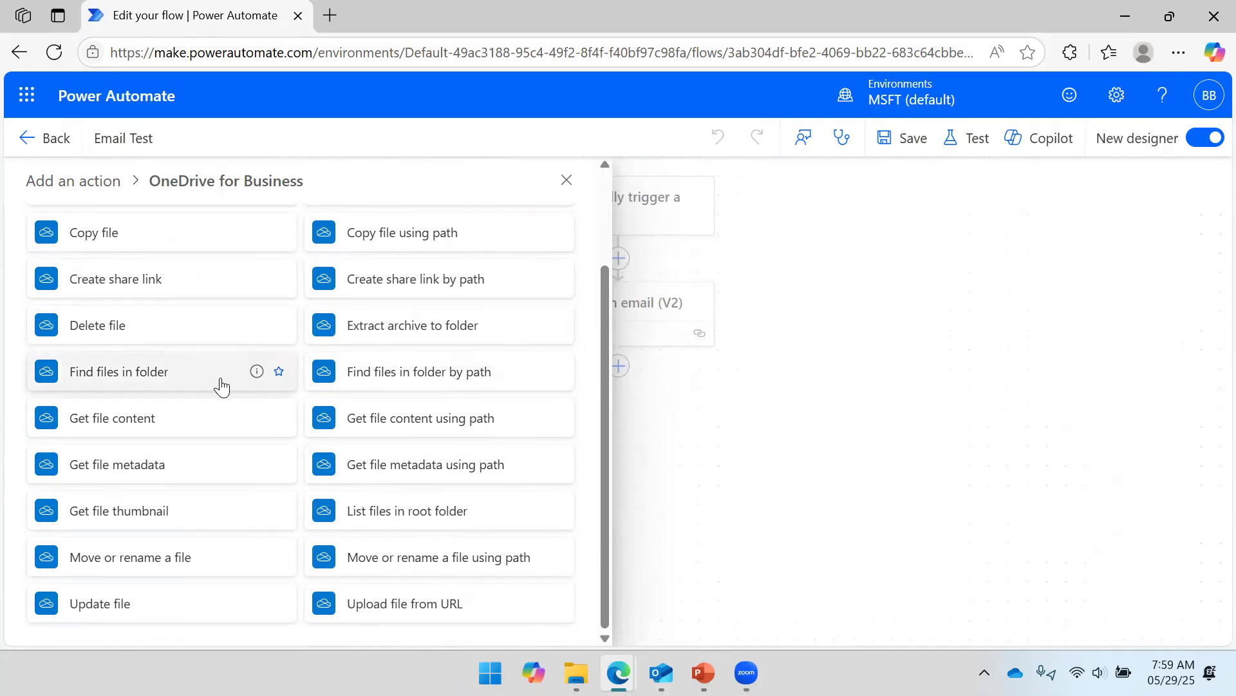
scroll(223, 385, "up", 2)
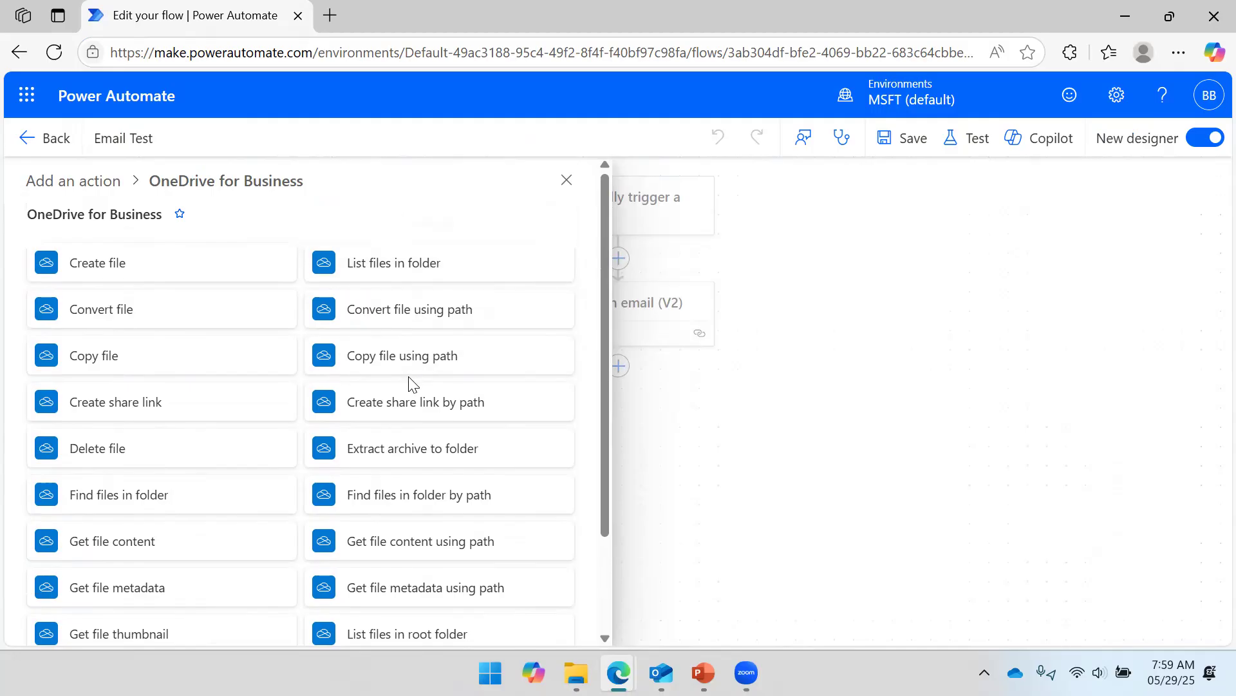
scroll(194, 357, "down", 2)
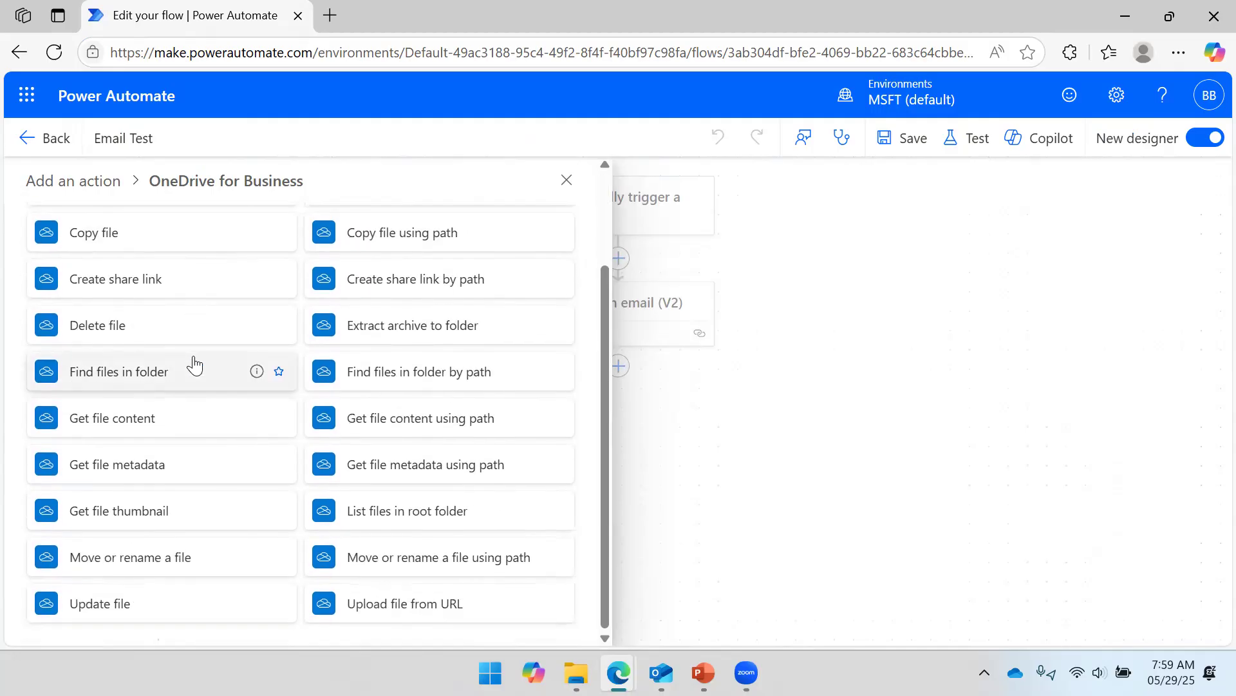
scroll(410, 351, "up", 2)
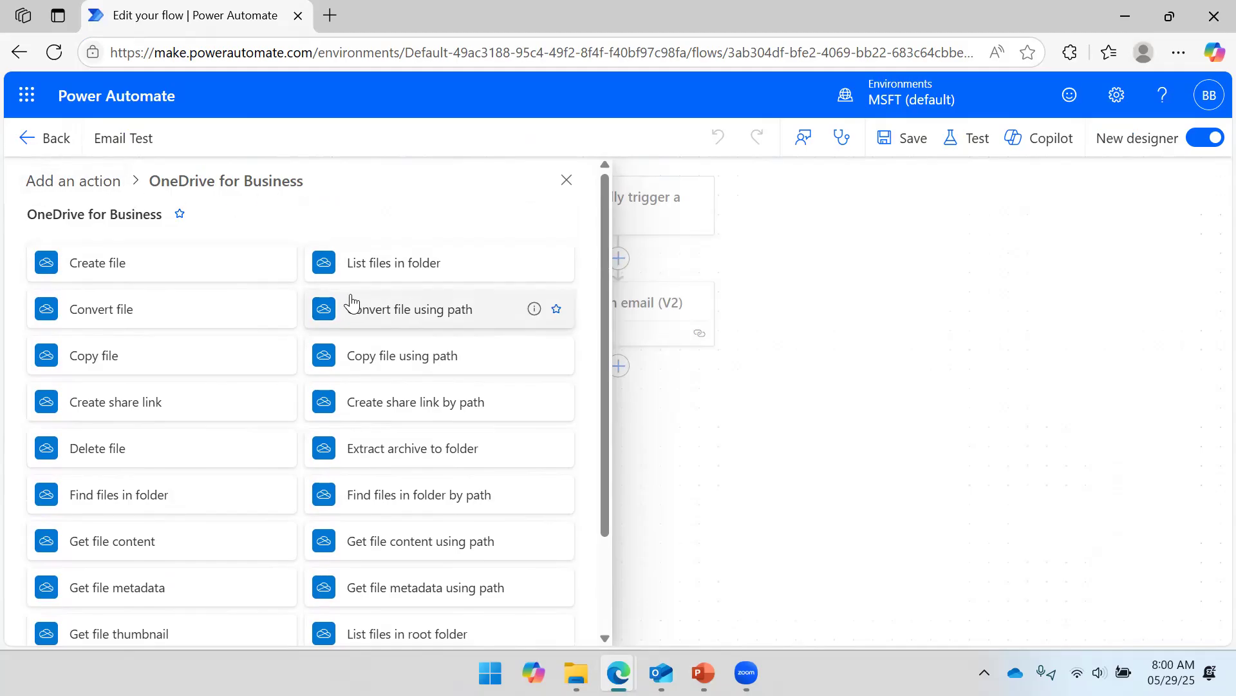
left_click(74, 143)
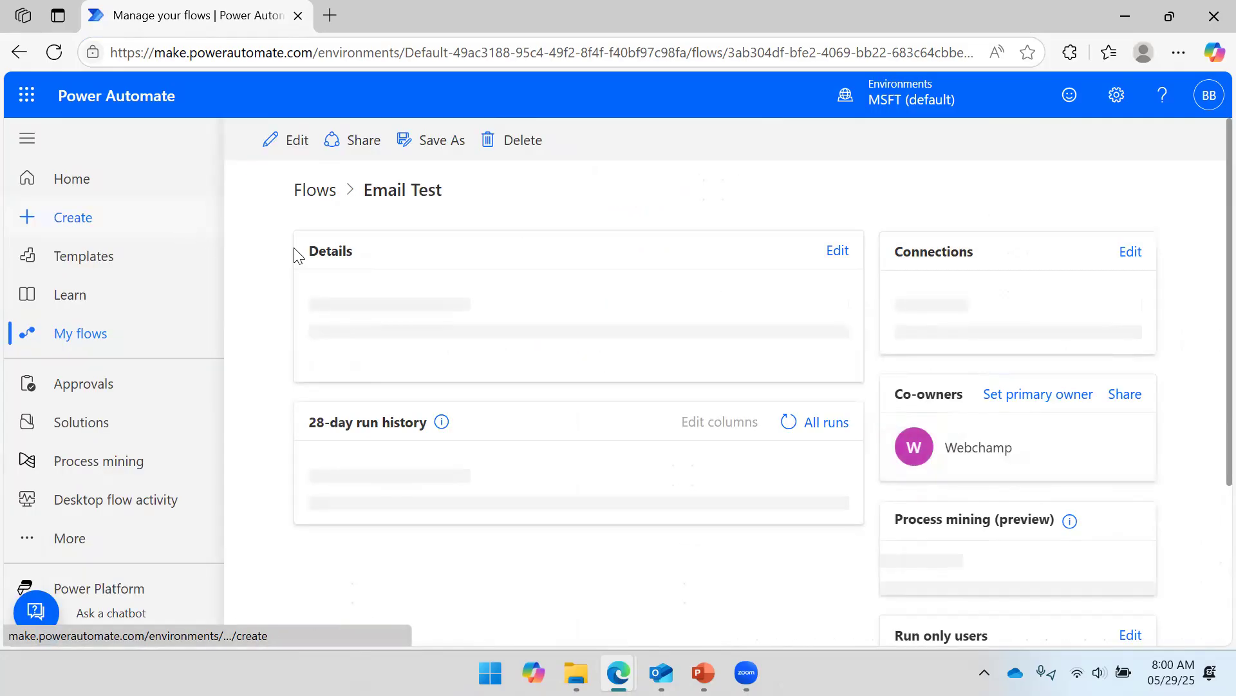
Reopen the Email Test flow for editing and search for an "excel" action to insert between the trigger and the email action.
left_click(291, 138)
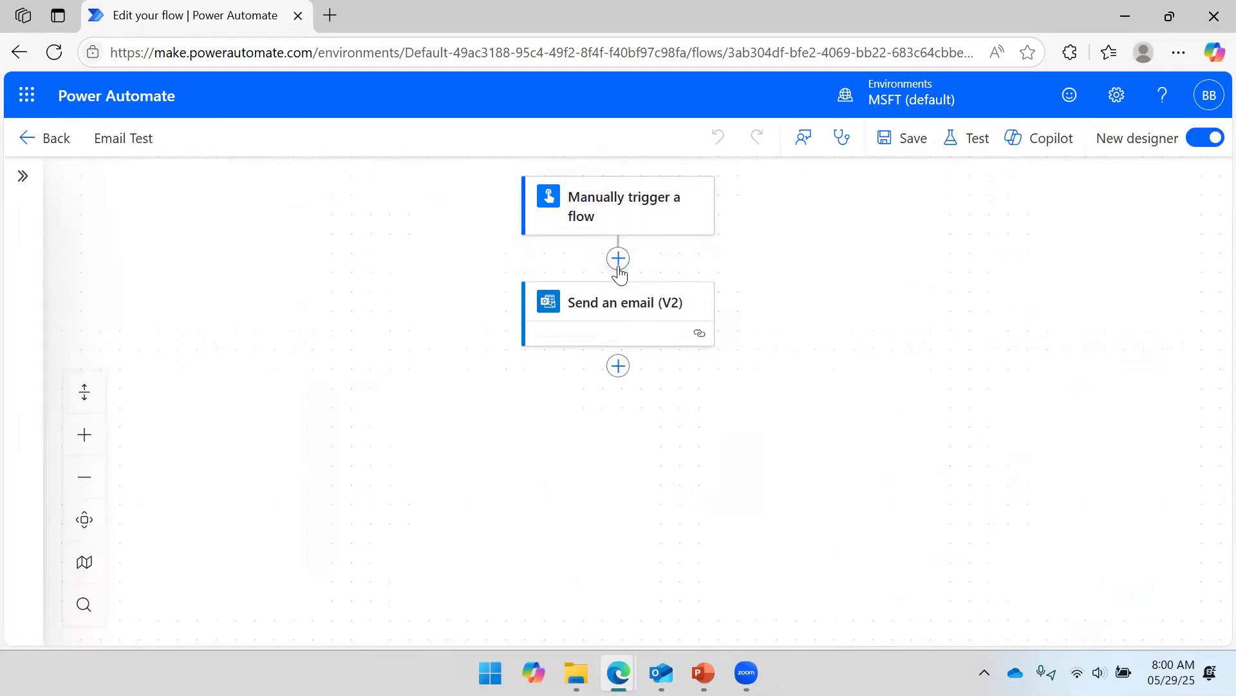
left_click(618, 257)
left_click(156, 219)
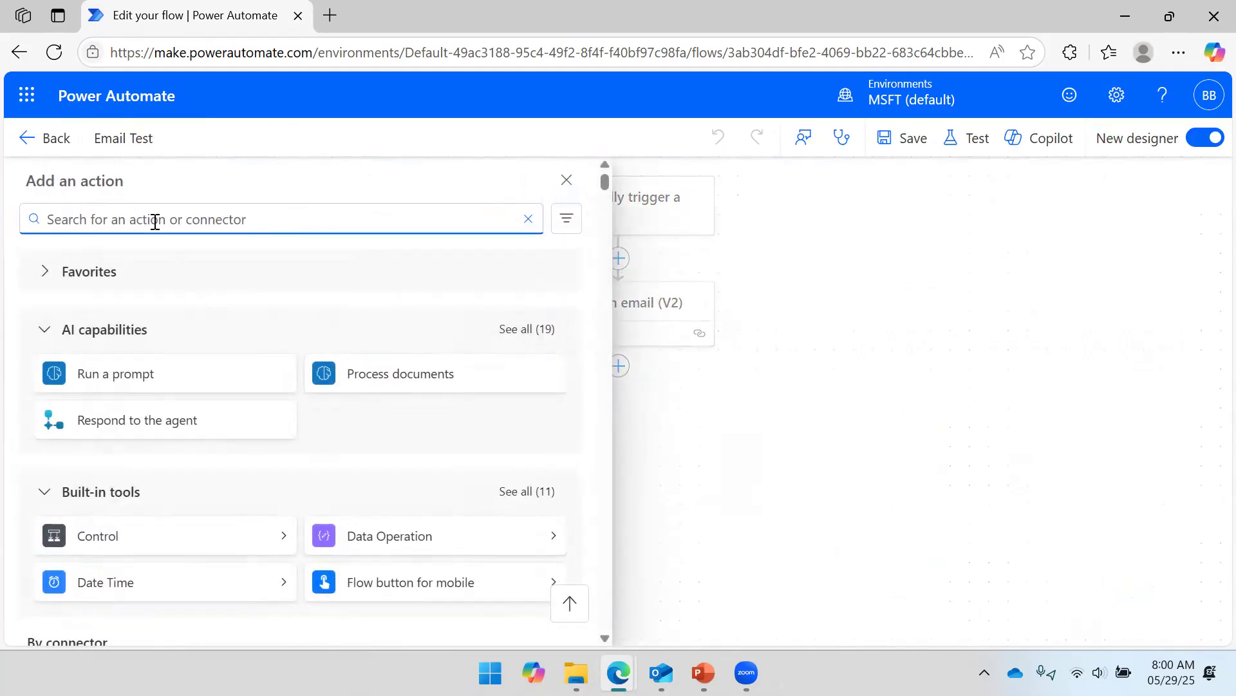
type("excel")
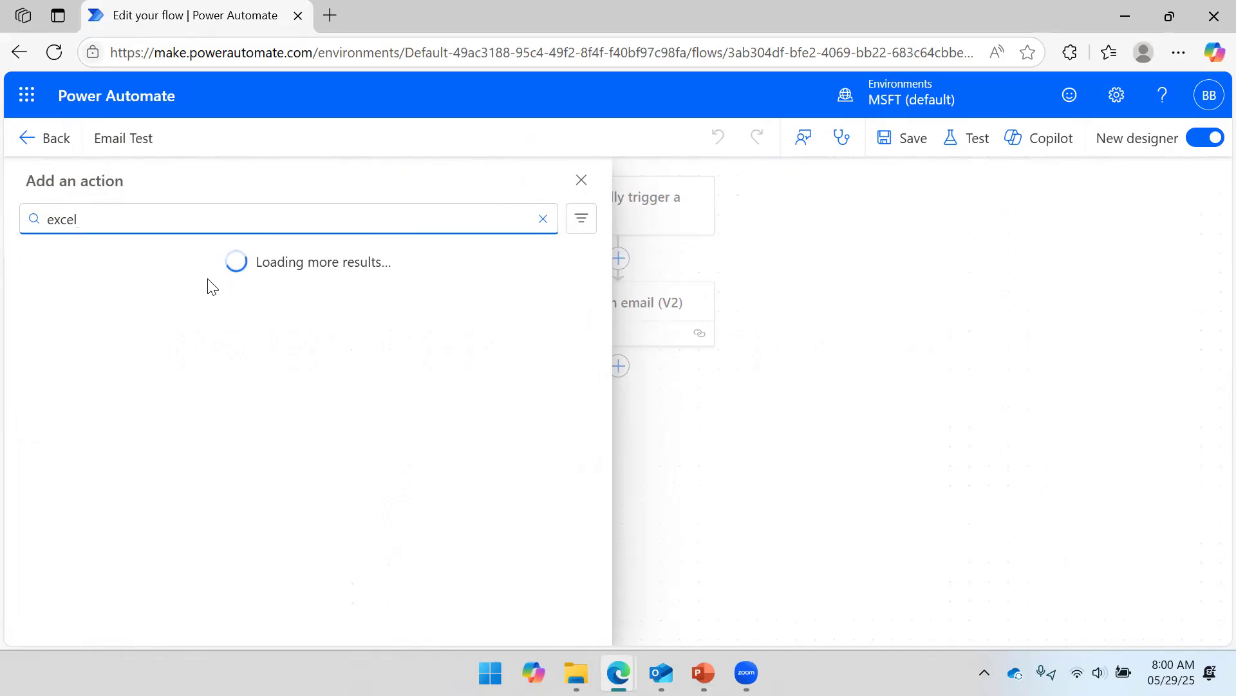
Replace the action search text with "table from onedrive".
key("BackSpace")
key("BackSpace")
key("BackSpace")
key("BackSpace")
type("table from onedrive")
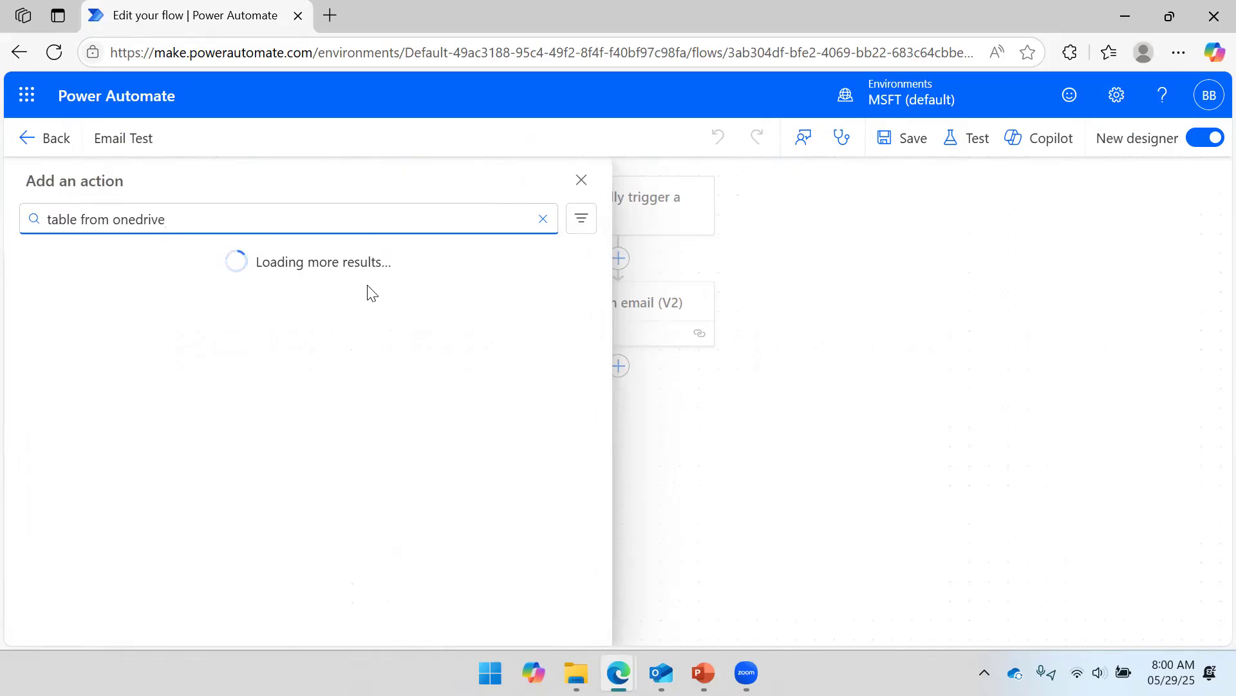
Clear the action search text and browse the available connectors down to Excel Online (Business).
left_click(543, 222)
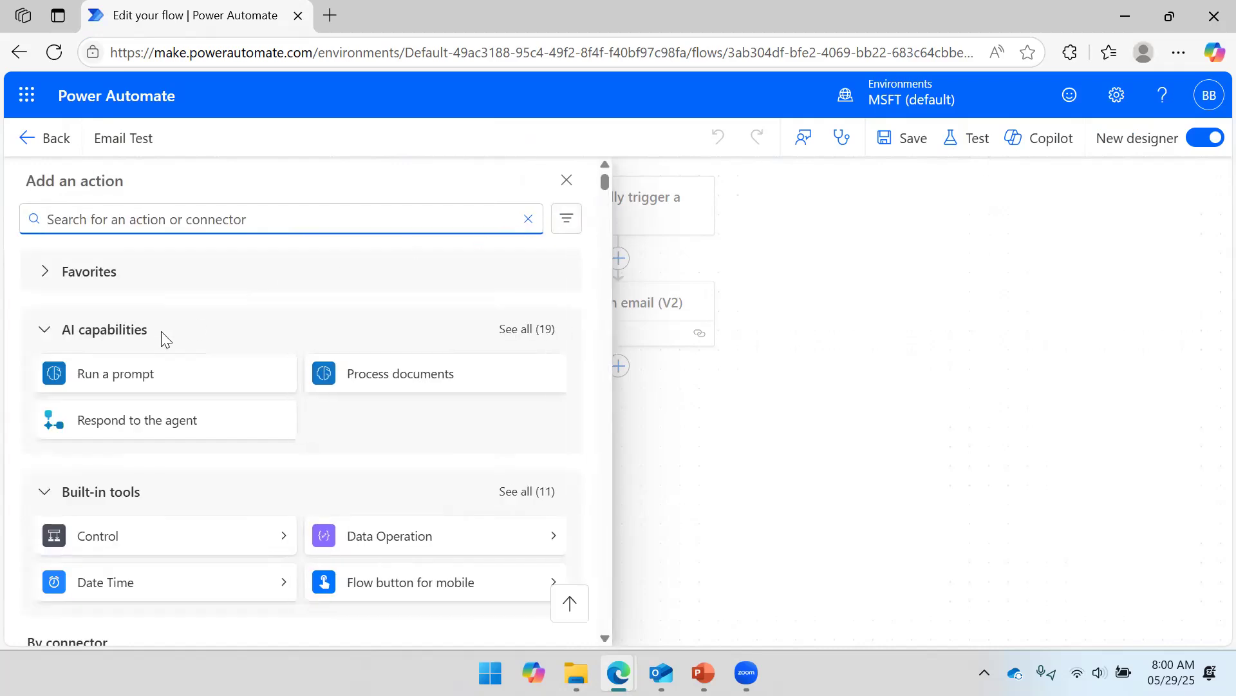
scroll(129, 383, "down", 5)
scroll(120, 358, "down", 3)
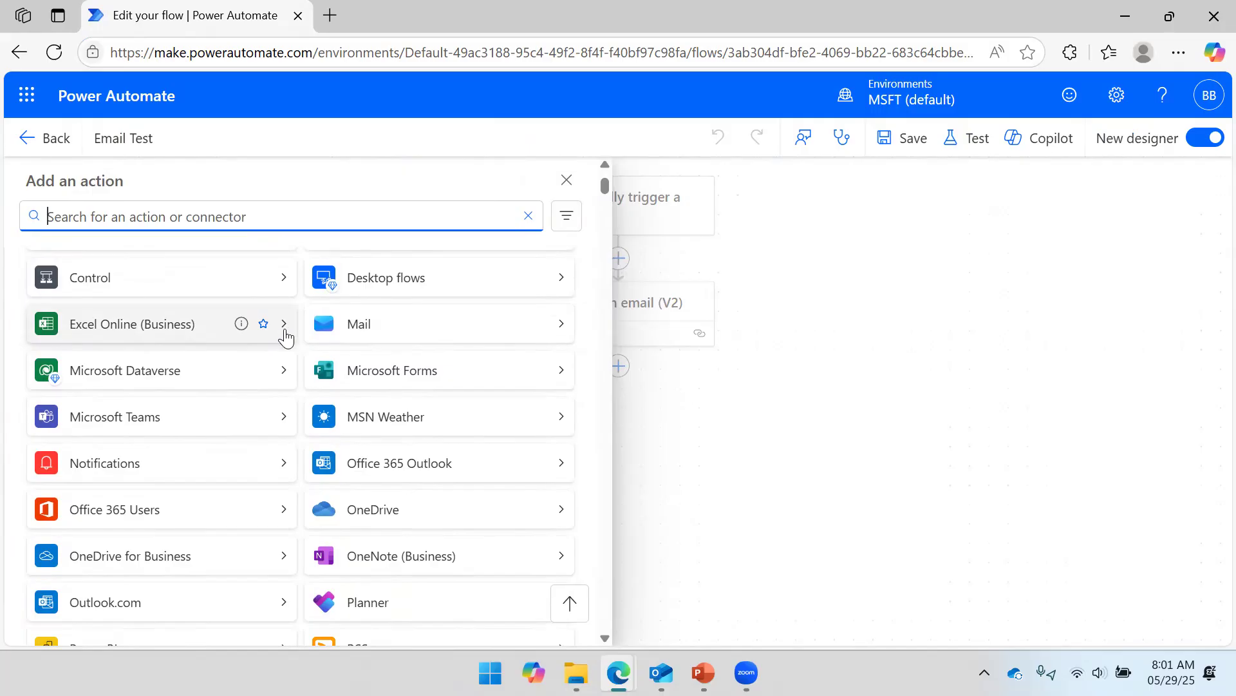
left_click(209, 217)
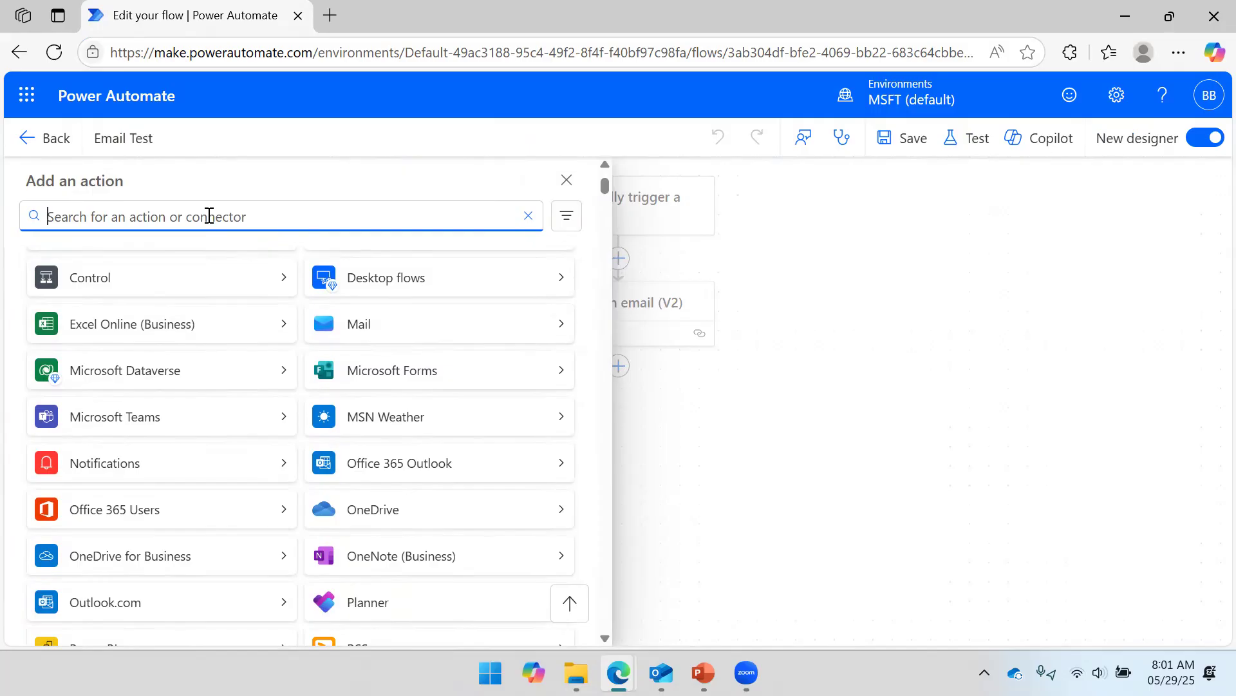
type("exce")
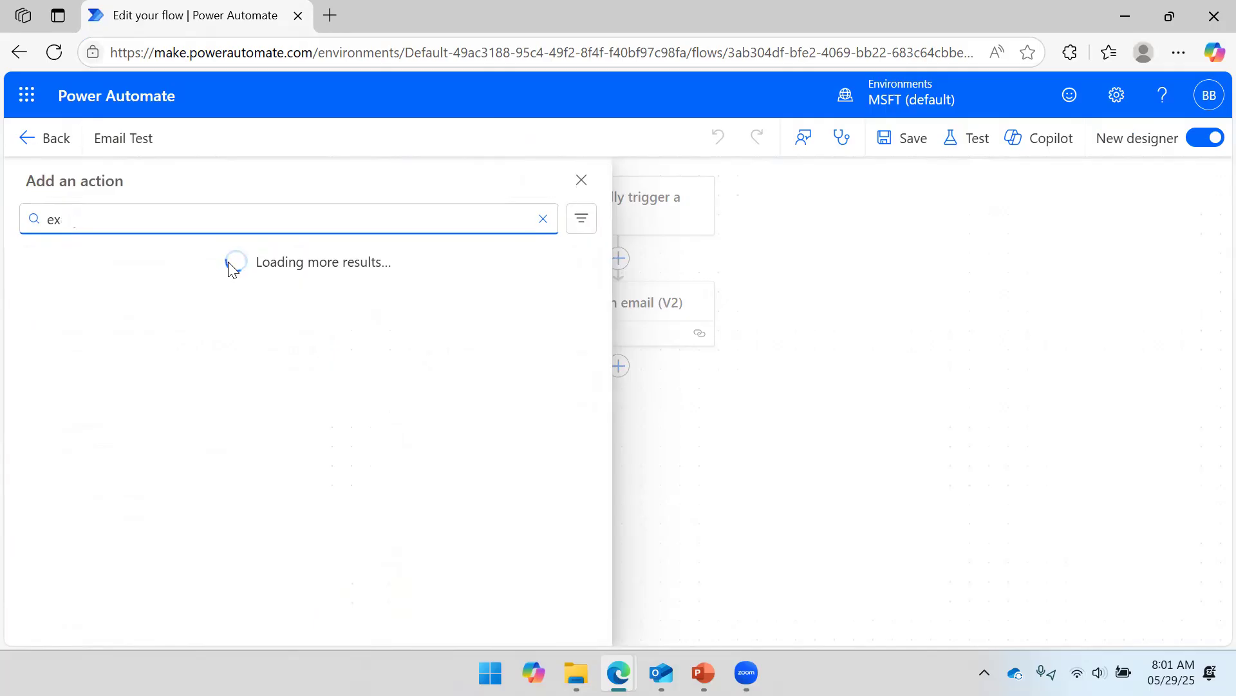
key("BackSpace")
key("BackSpace")
Insert the Excel Online (Business) action "List rows present in a table" between the manual trigger and the email action.
scroll(202, 348, "down", 5)
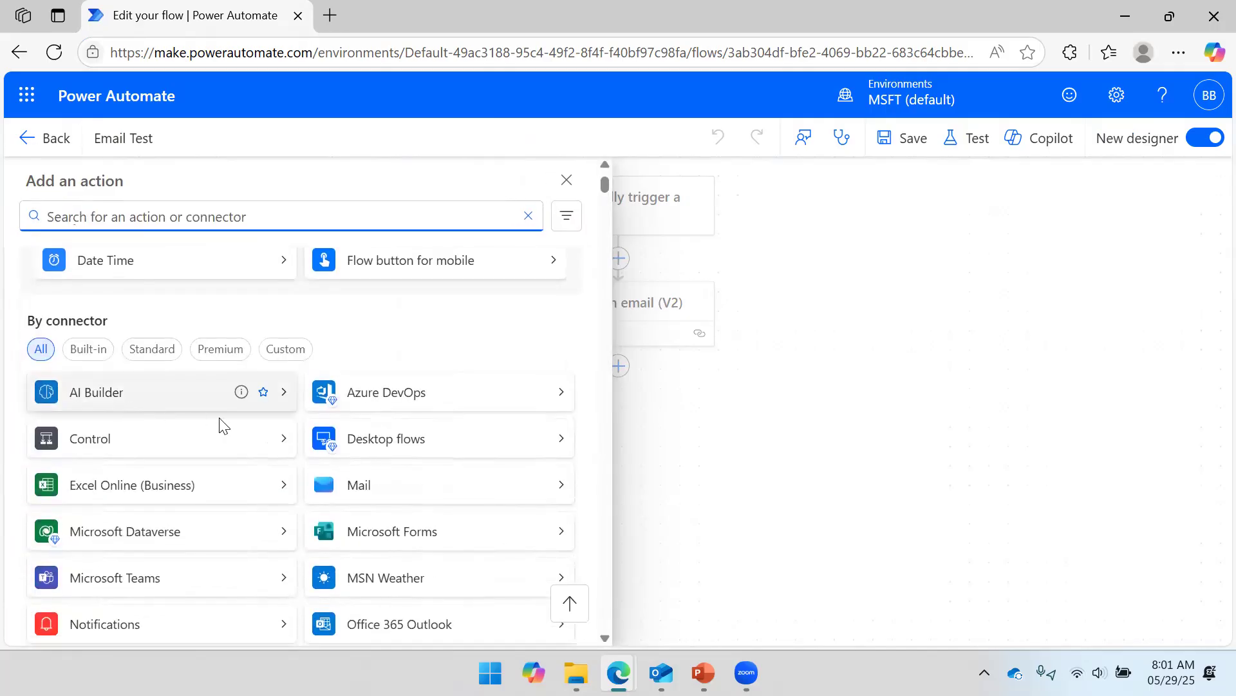
left_click(293, 497)
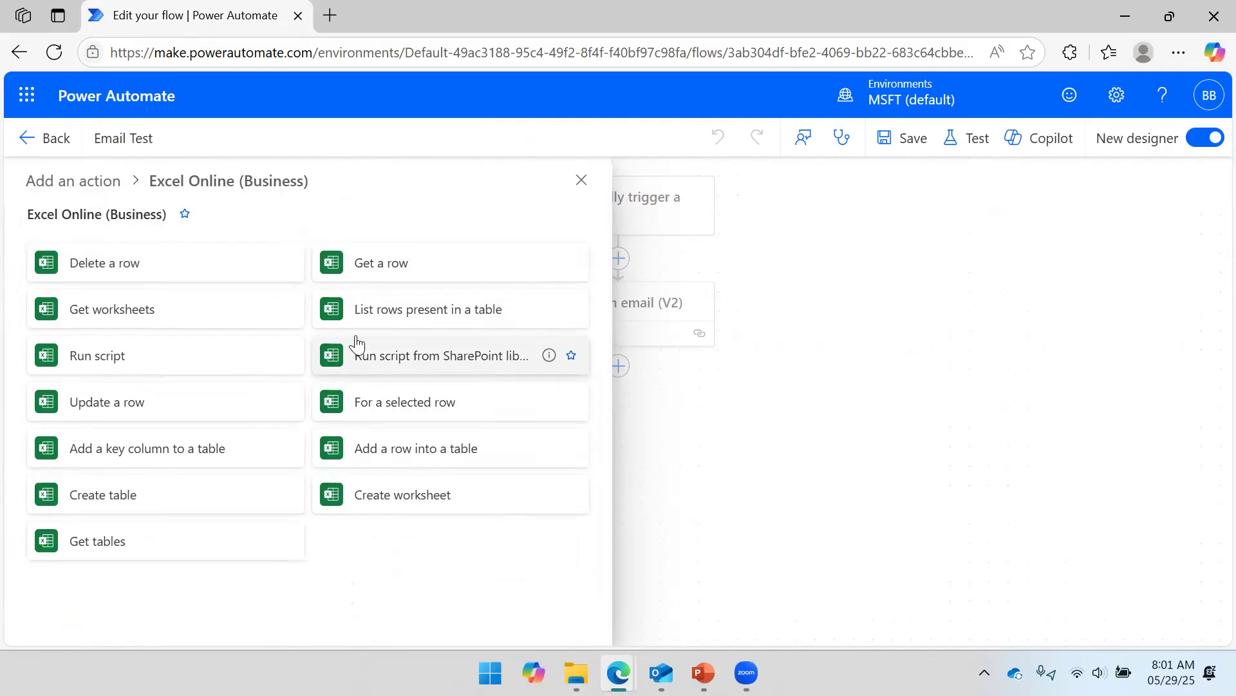
left_click(428, 325)
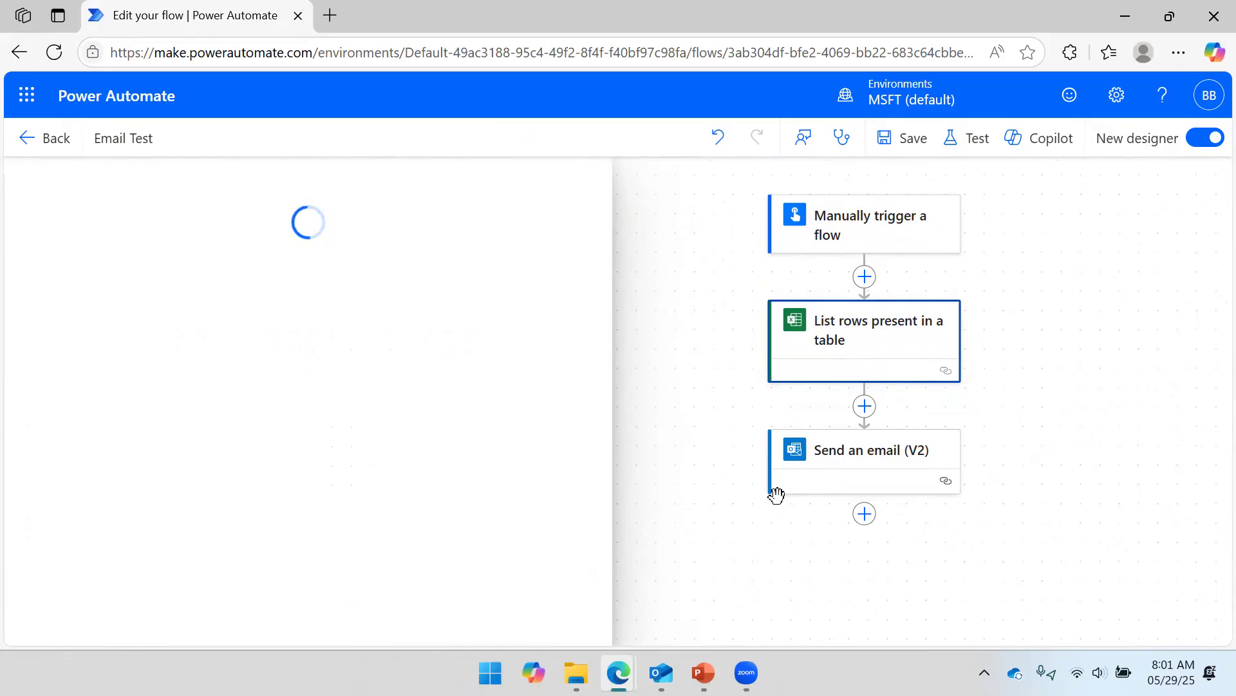
Switch the computer's Wi-Fi connection to the TECNO POVA 5 Pro 5G network and return to the flow canvas.
left_click(1099, 673)
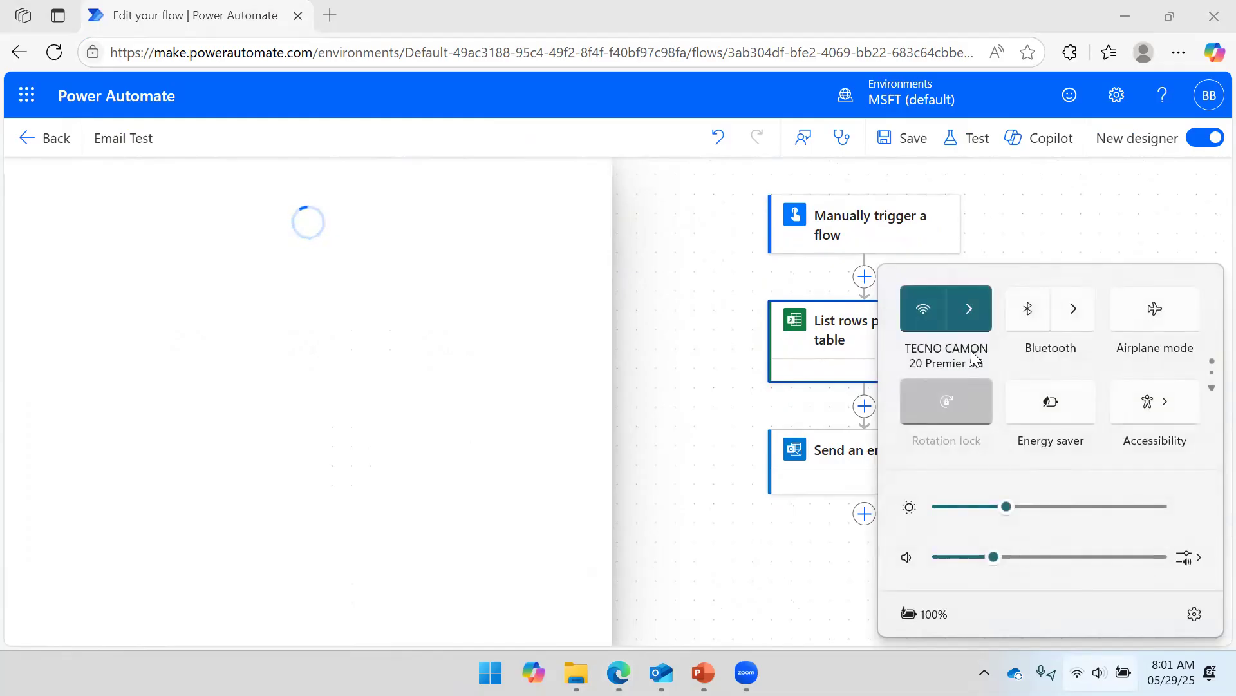
left_click(977, 305)
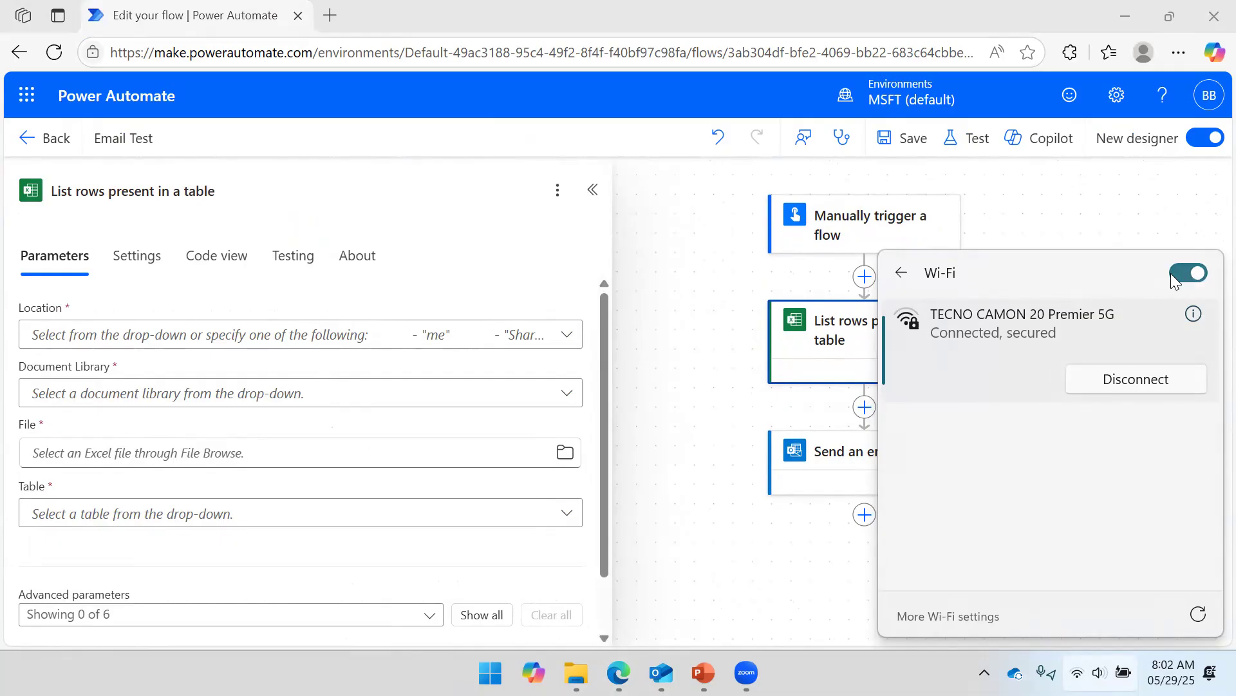
left_click(896, 287)
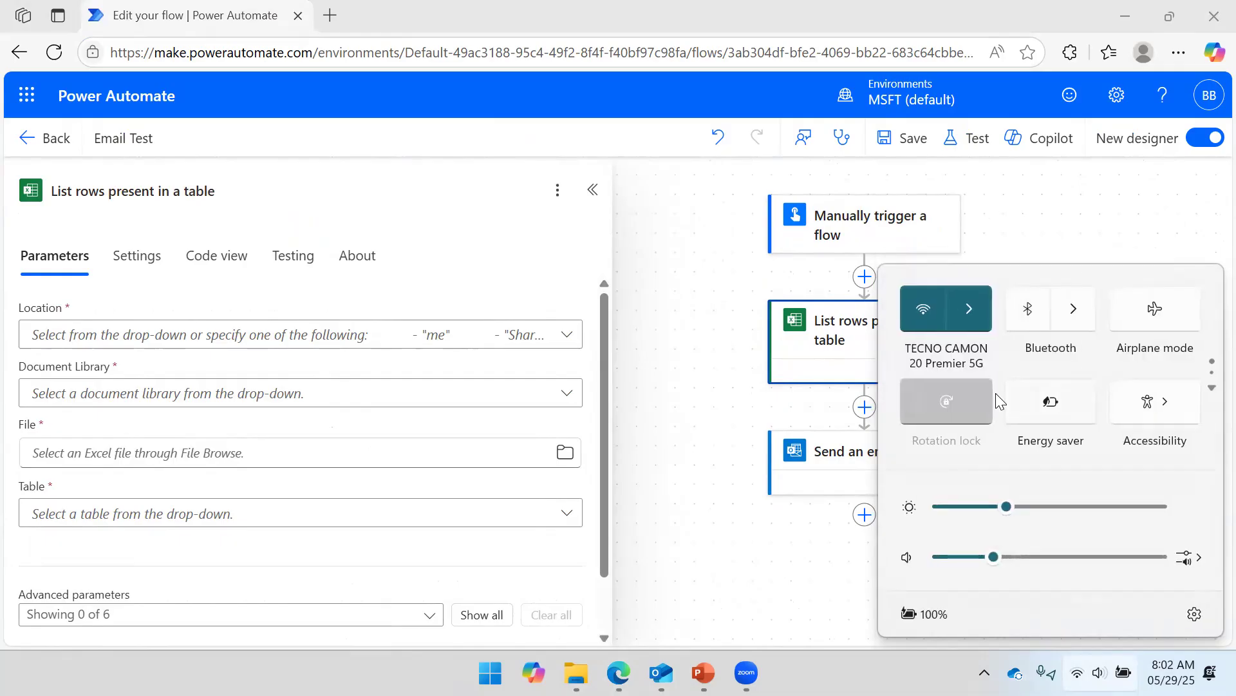
left_click(981, 304)
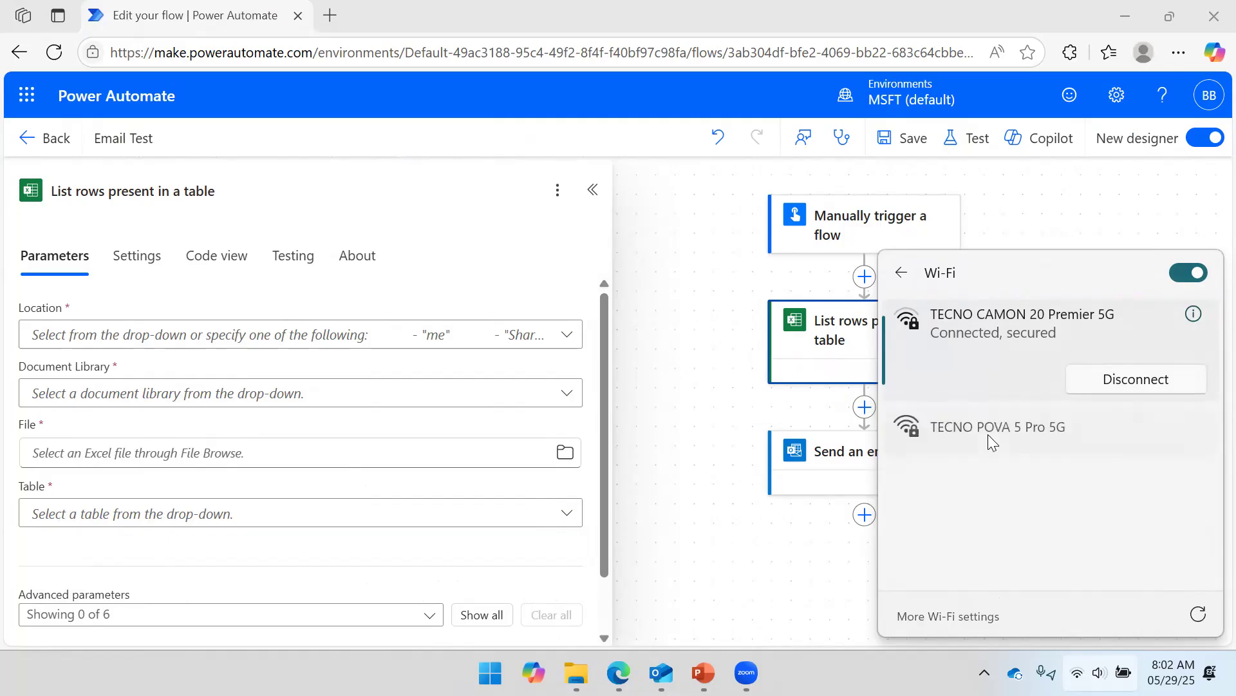
left_click(988, 430)
left_click(1107, 459)
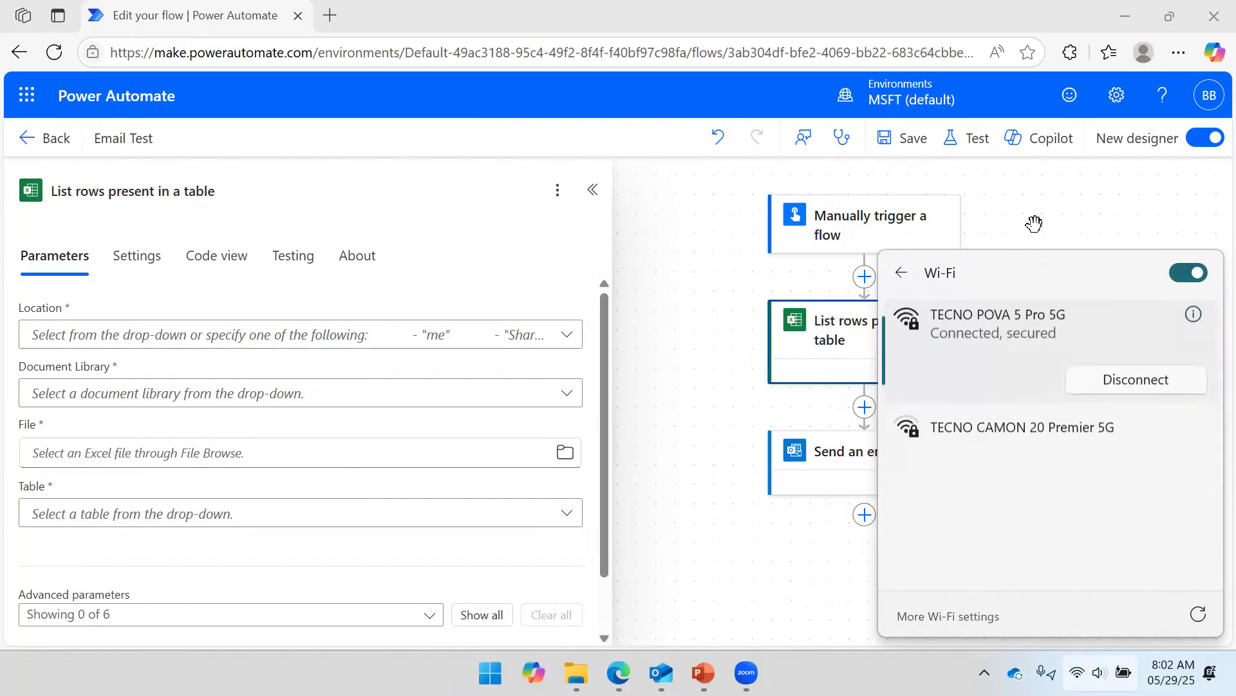
left_click(705, 231)
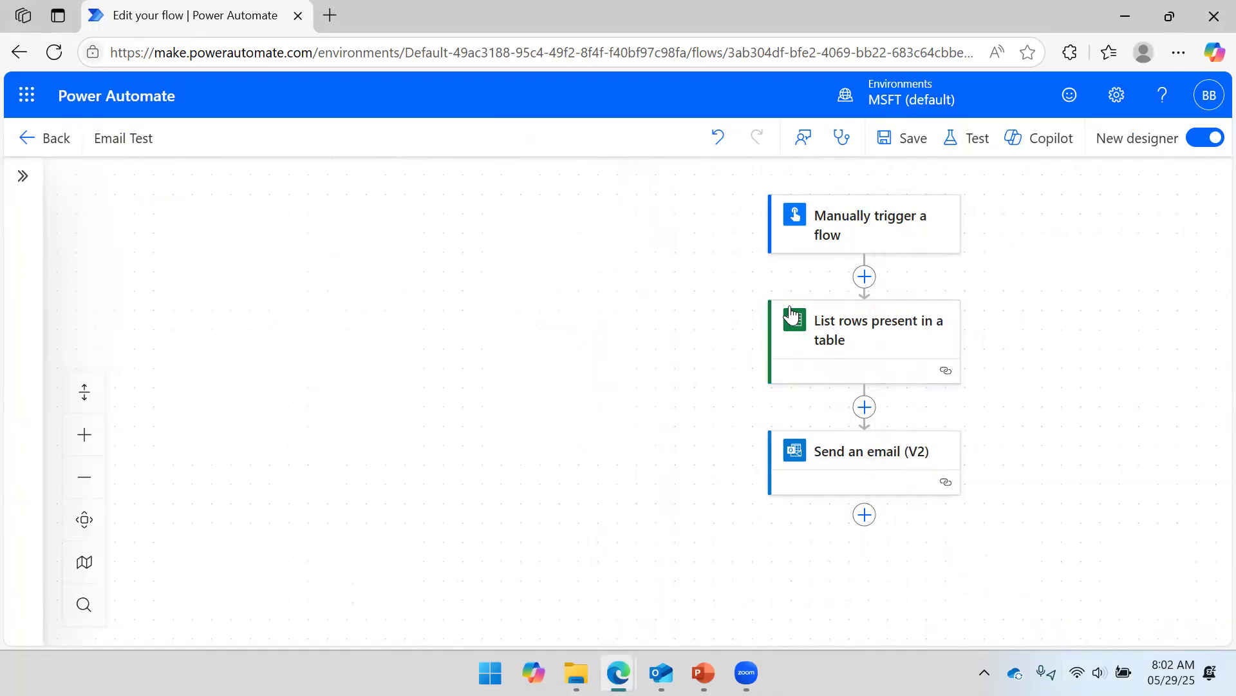
Set the List rows present in a table action's location to OneDrive for Business and its document library to OneDrive.
left_click(848, 339)
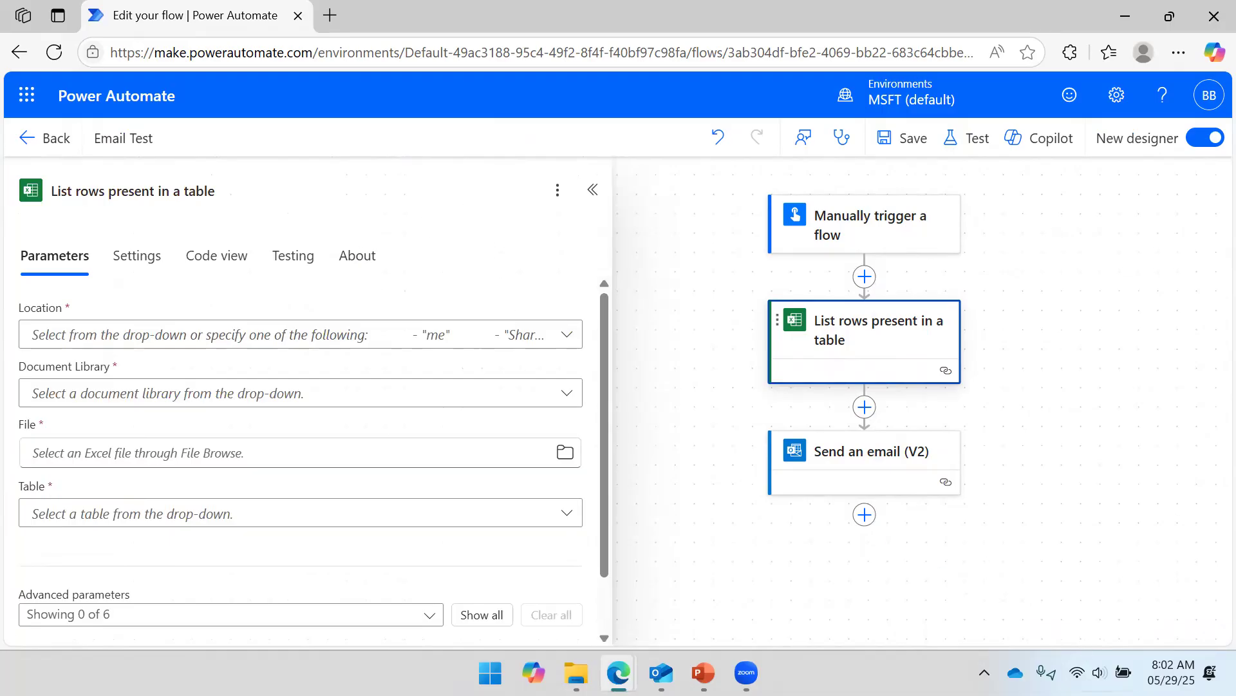
left_click(567, 332)
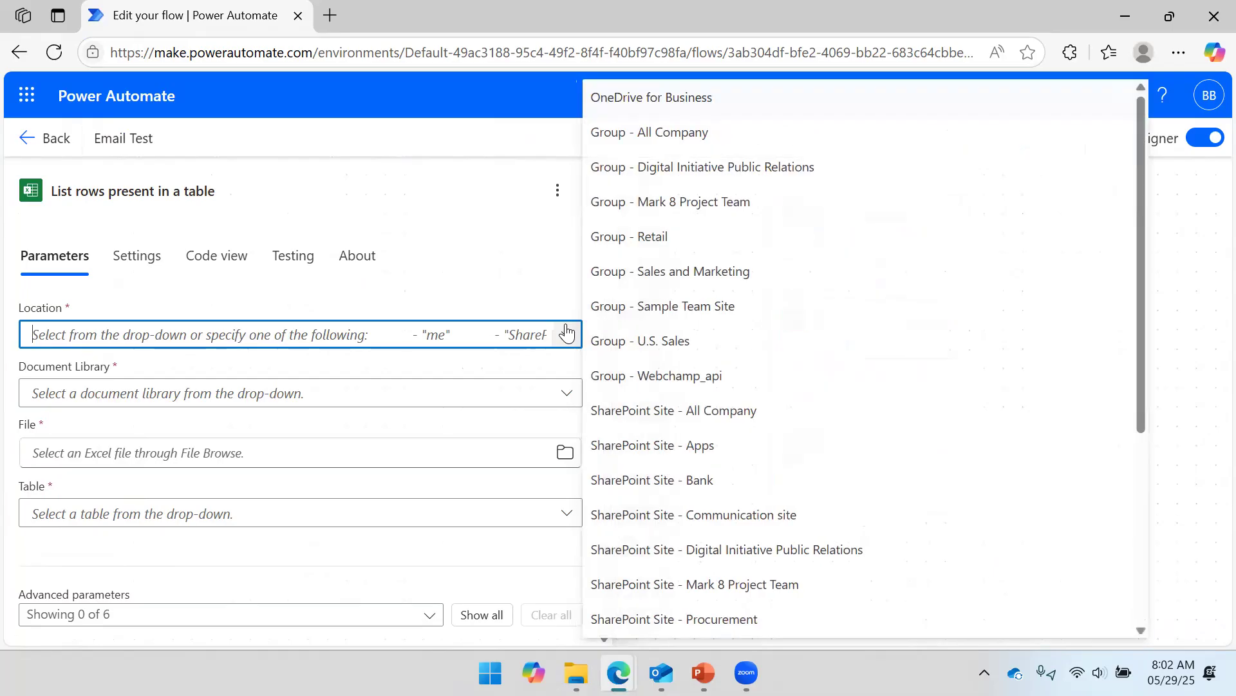
left_click(634, 103)
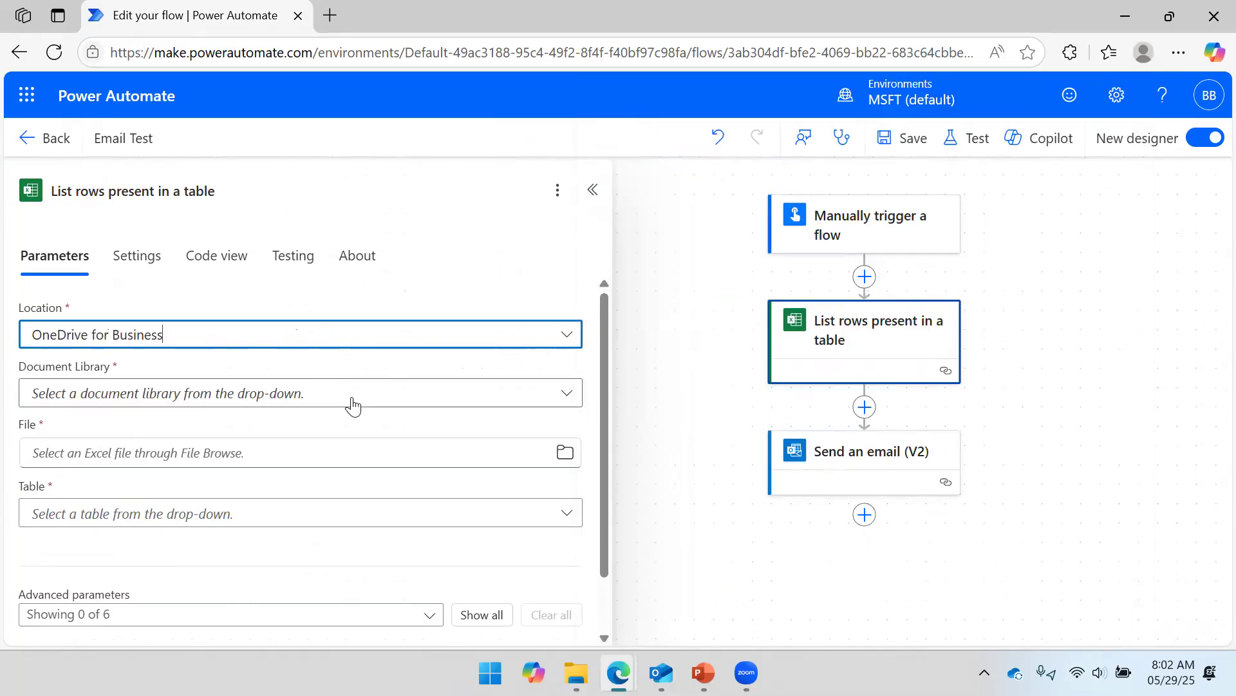
left_click(557, 397)
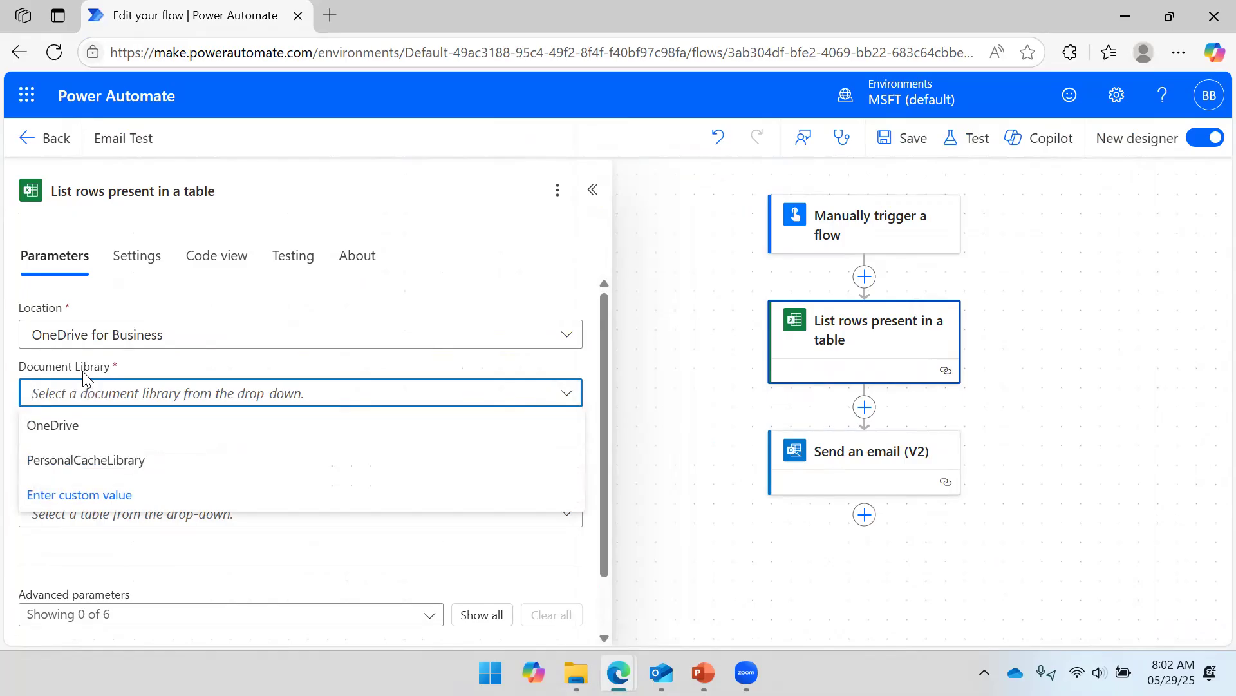
left_click(86, 438)
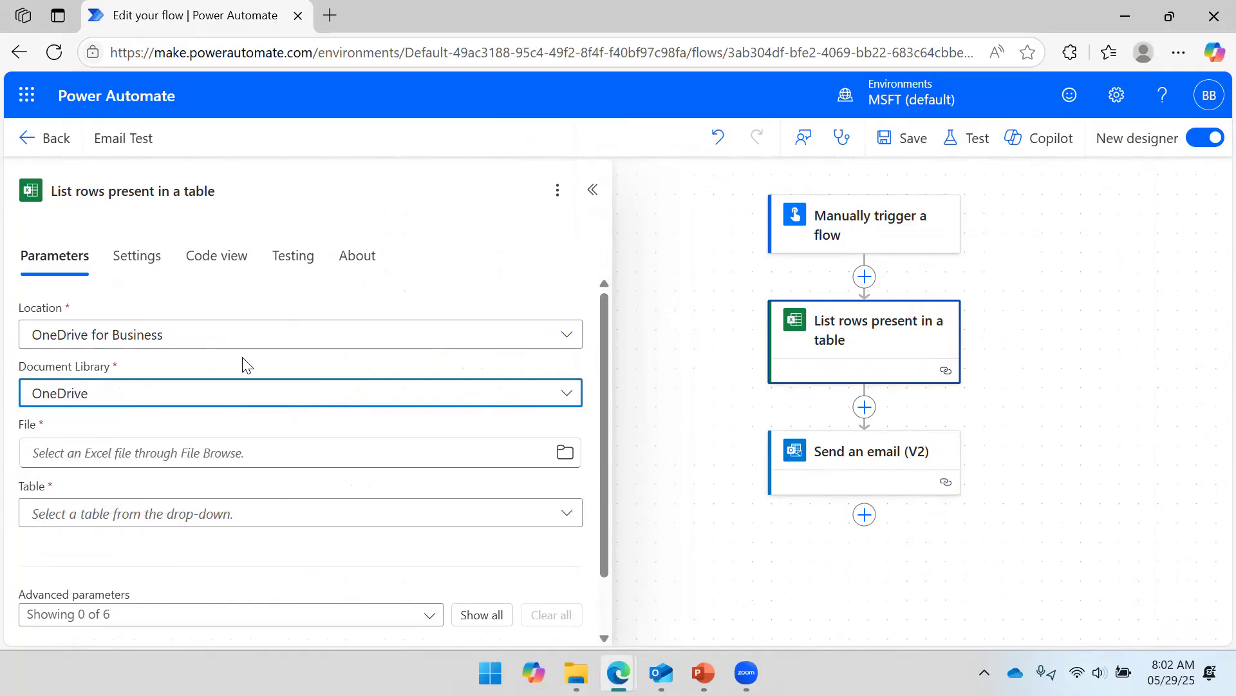
Choose the file /Desktop/Content/Data Analysis/MS Power Platform/Power Automate/Data/Employee.xlsx and its Employee table as the row source.
scroll(243, 365, "down", 1)
left_click(566, 387)
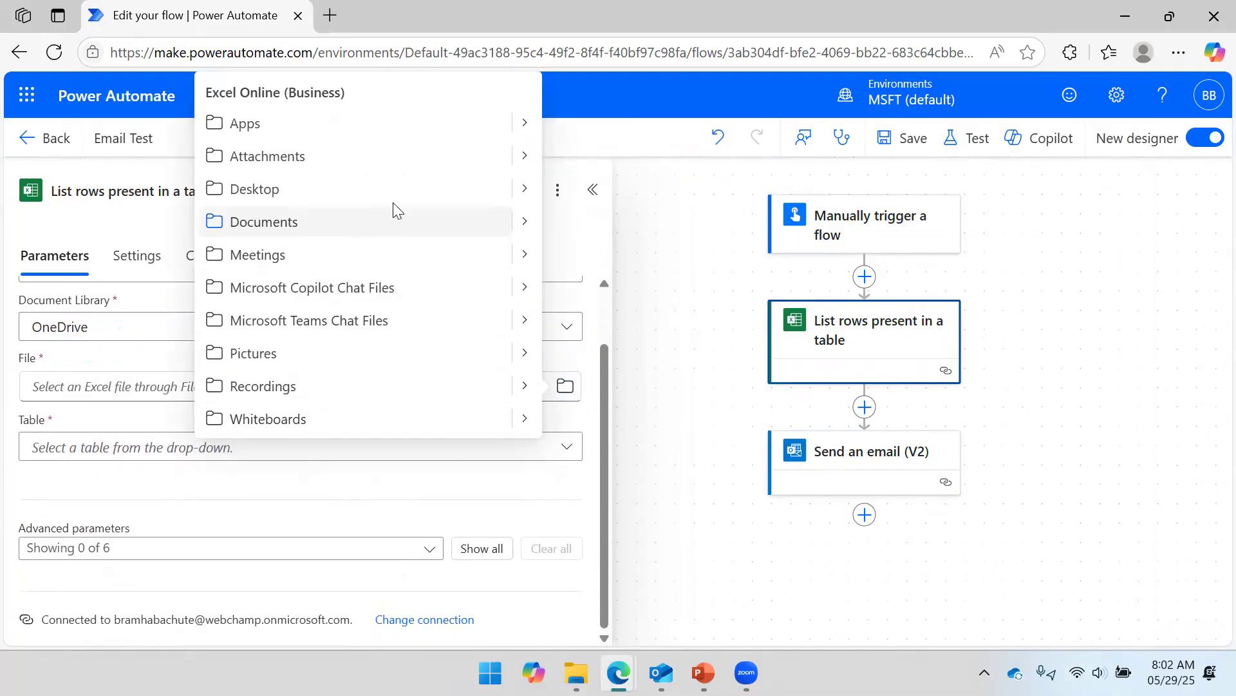
left_click(525, 188)
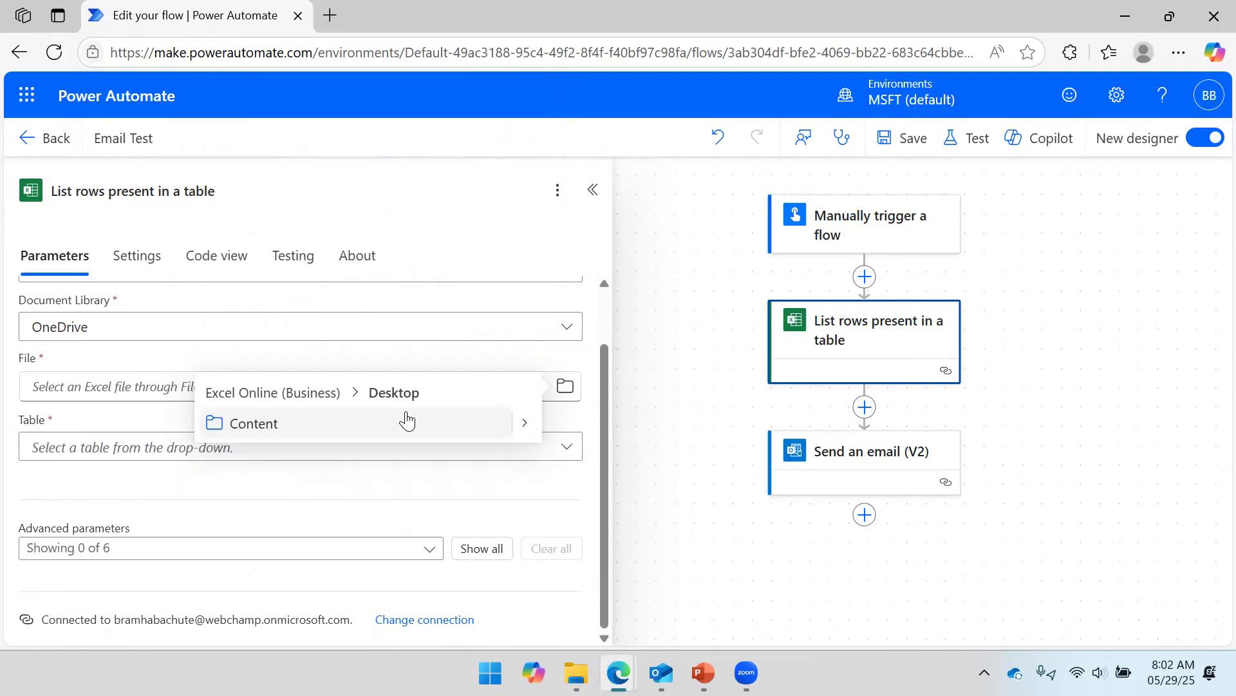
left_click(523, 422)
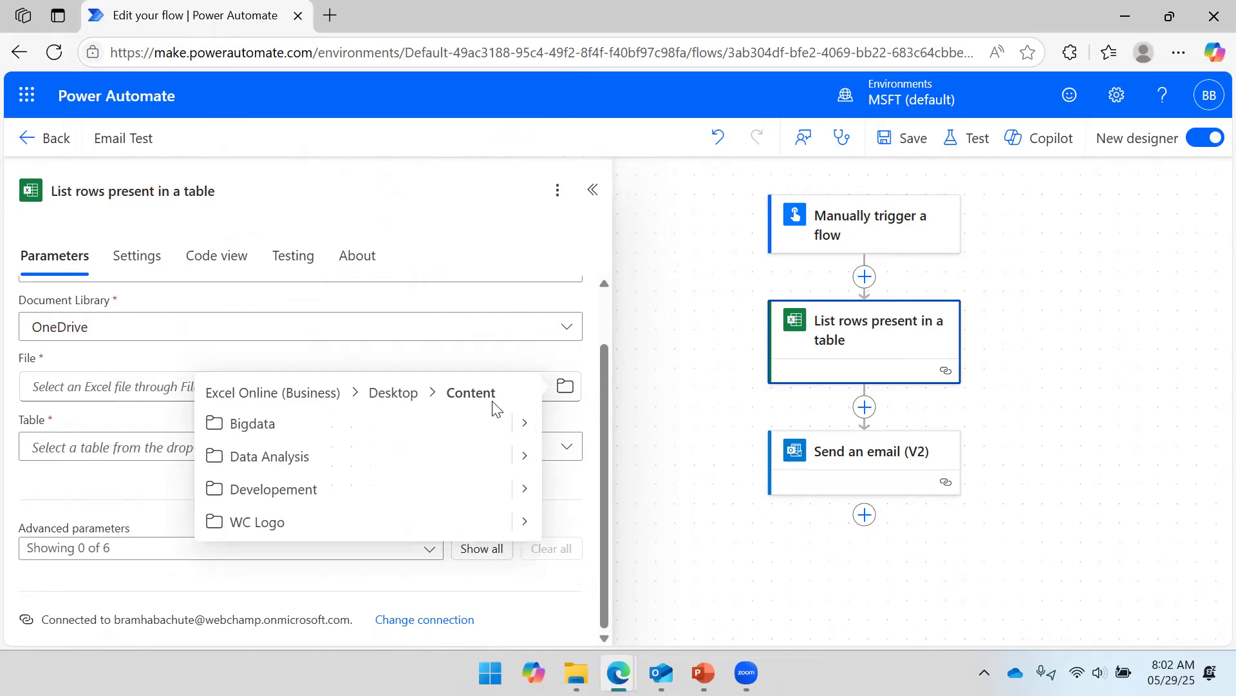
left_click(523, 458)
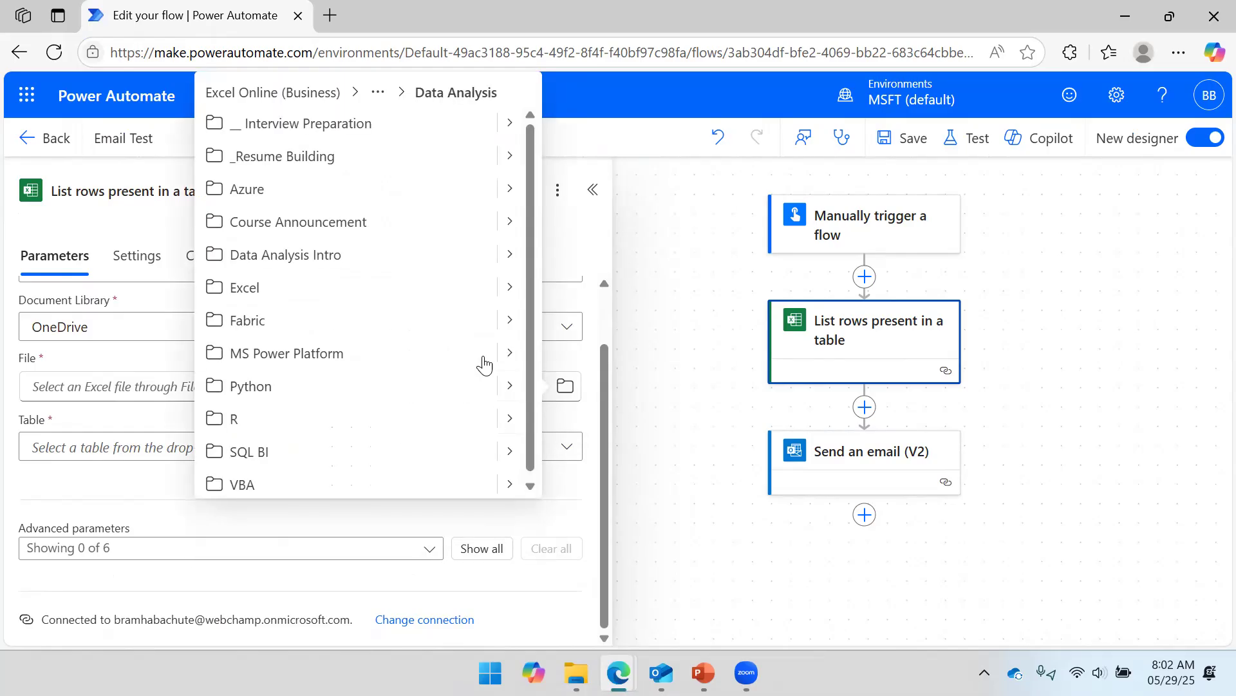
left_click(510, 353)
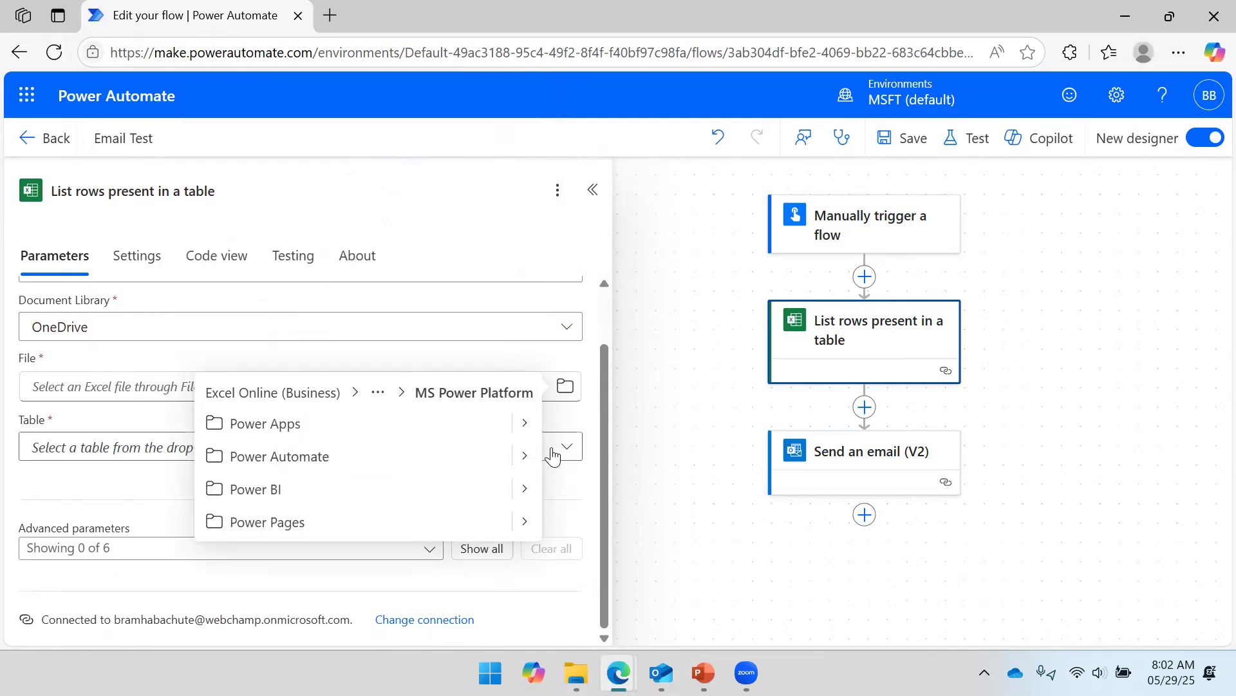
left_click(524, 456)
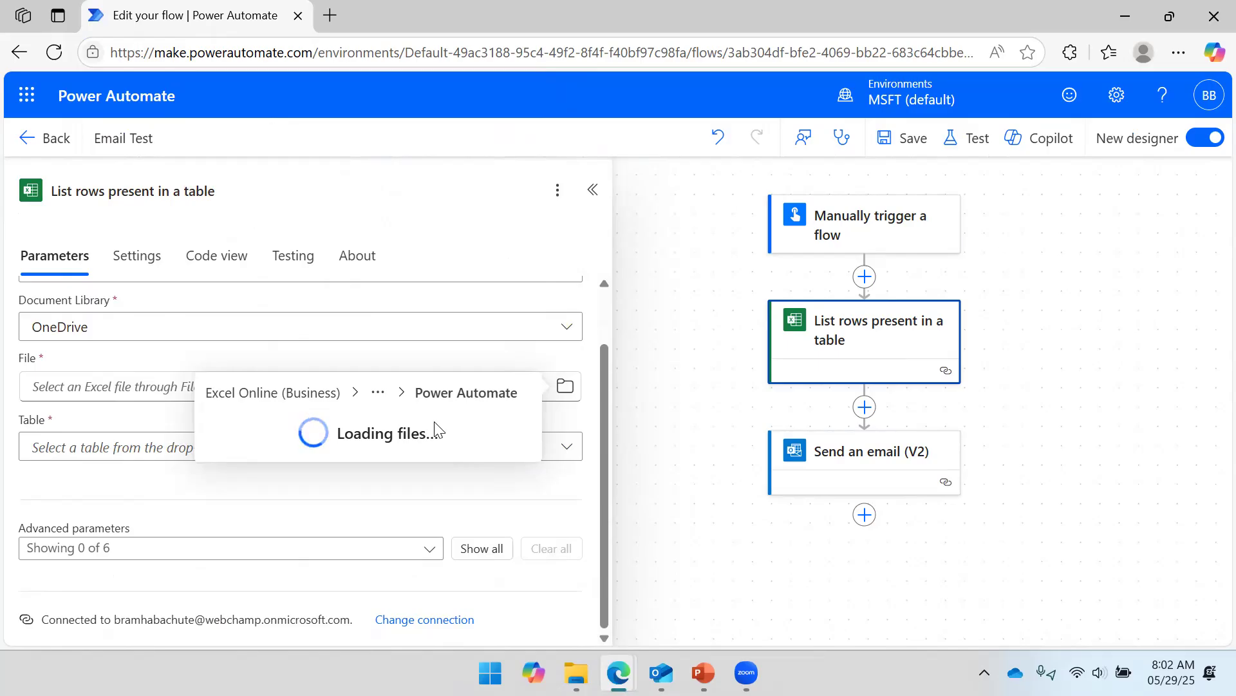
left_click(525, 428)
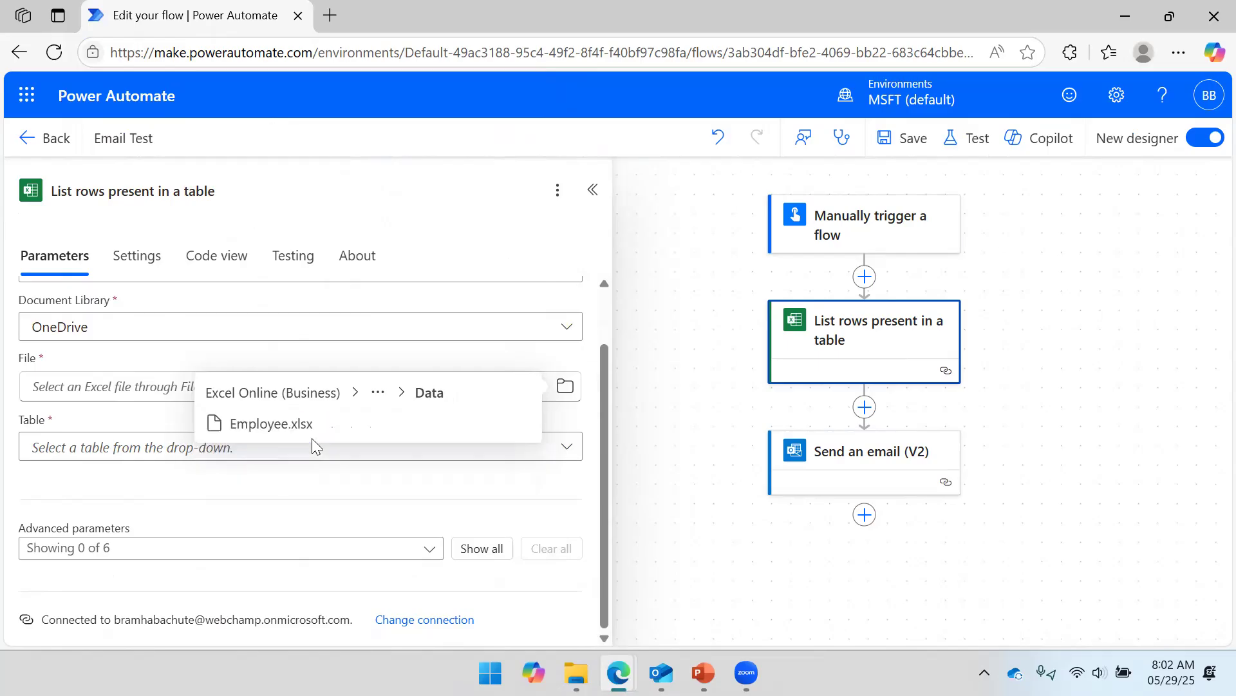
left_click(277, 432)
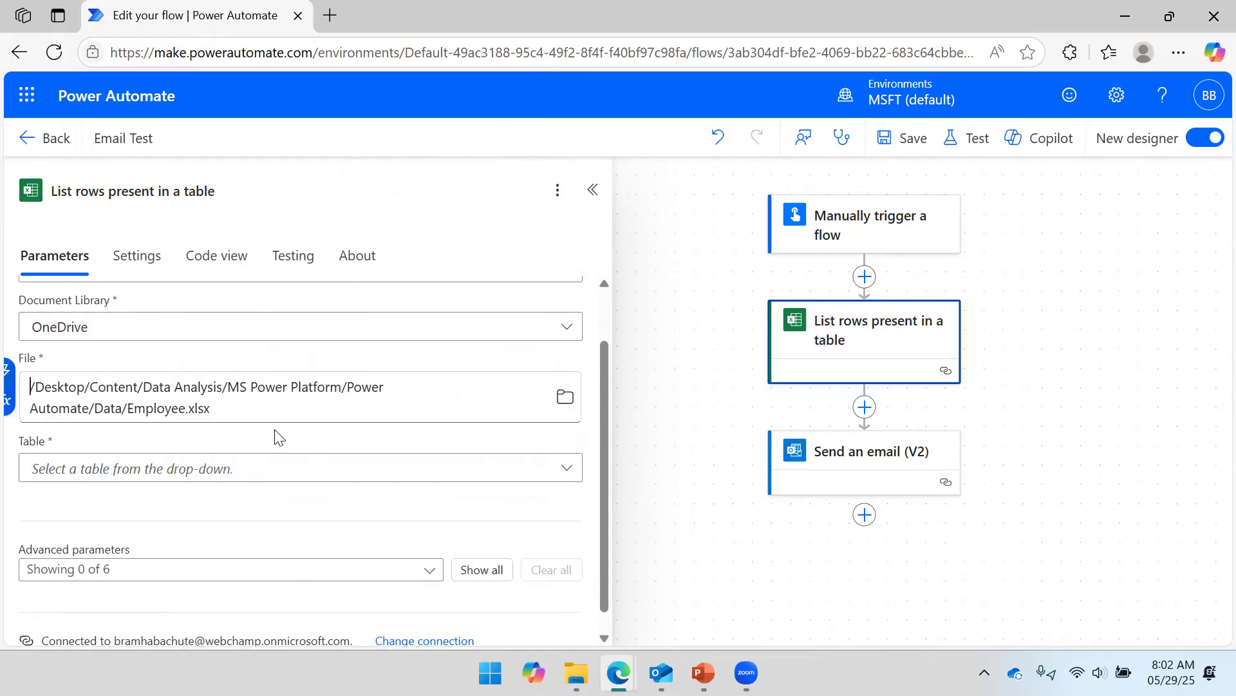
left_click(136, 480)
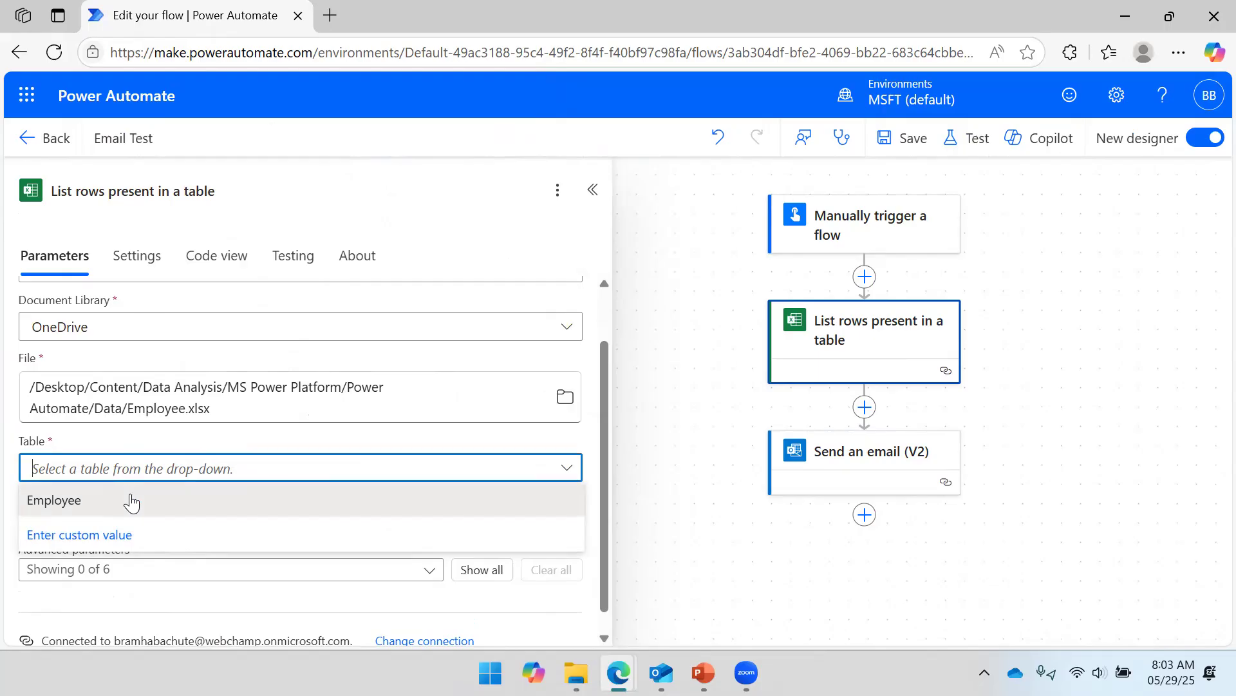
left_click(131, 501)
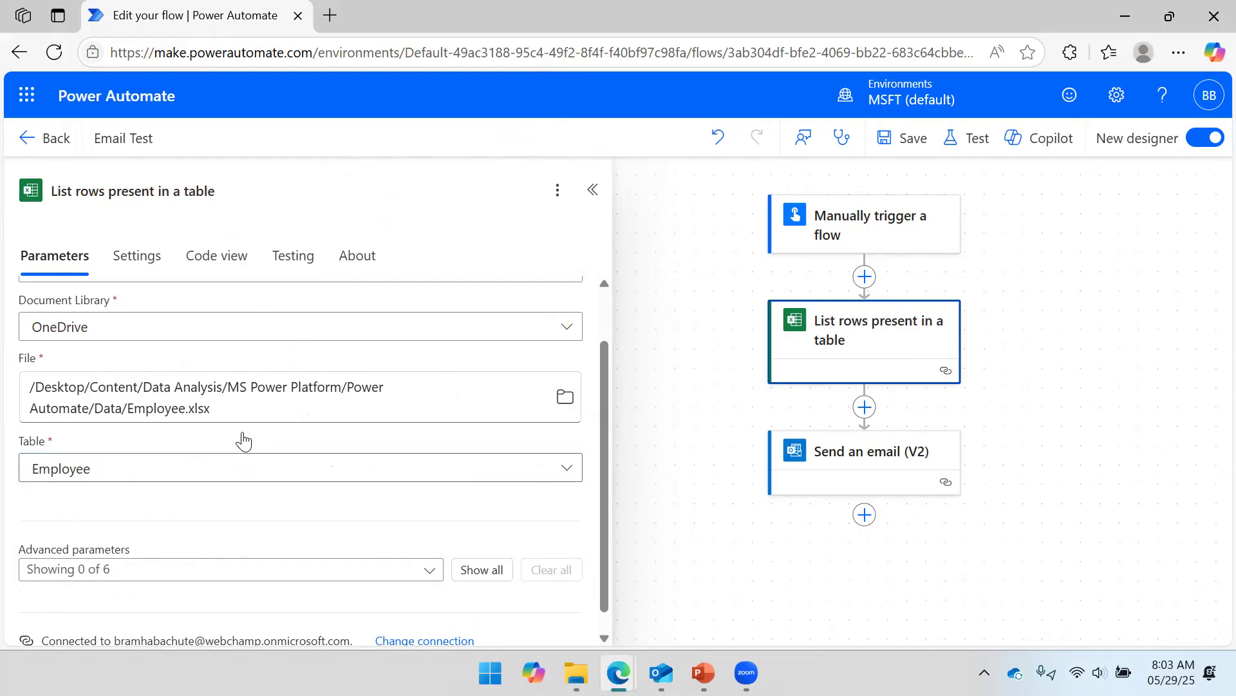
Examine the optional advanced parameters offered for the List rows present in a table action.
scroll(264, 419, "down", 1)
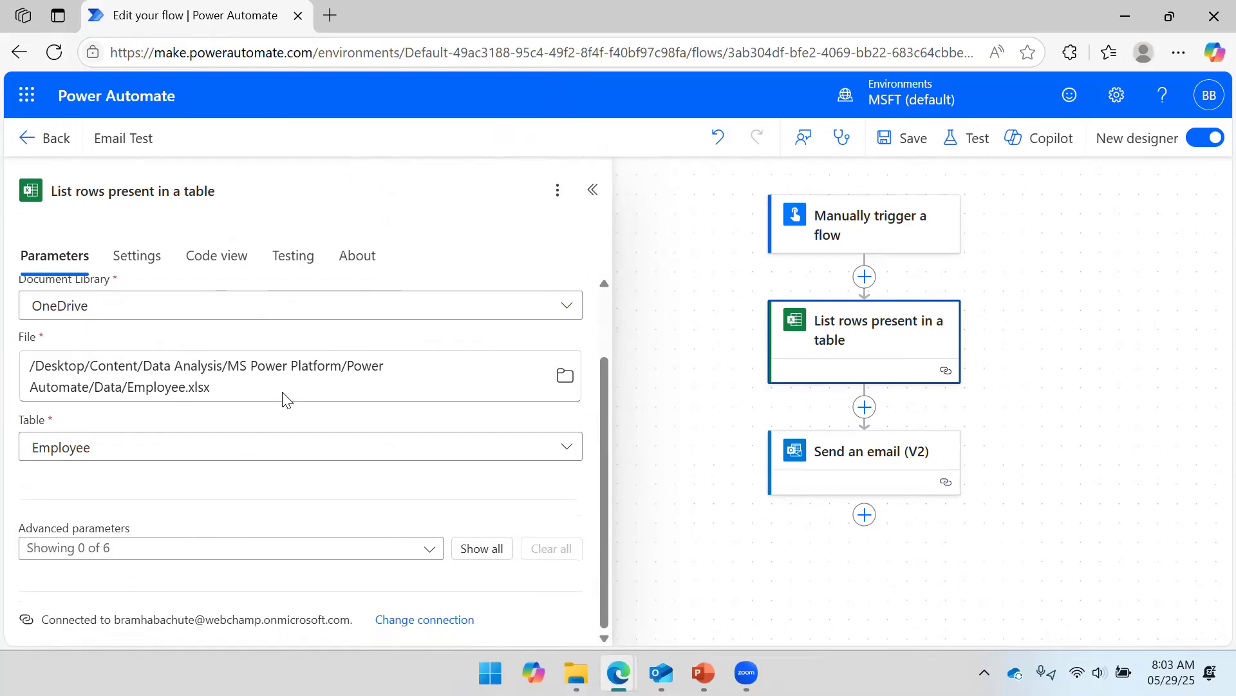
left_click(422, 553)
left_click(124, 350)
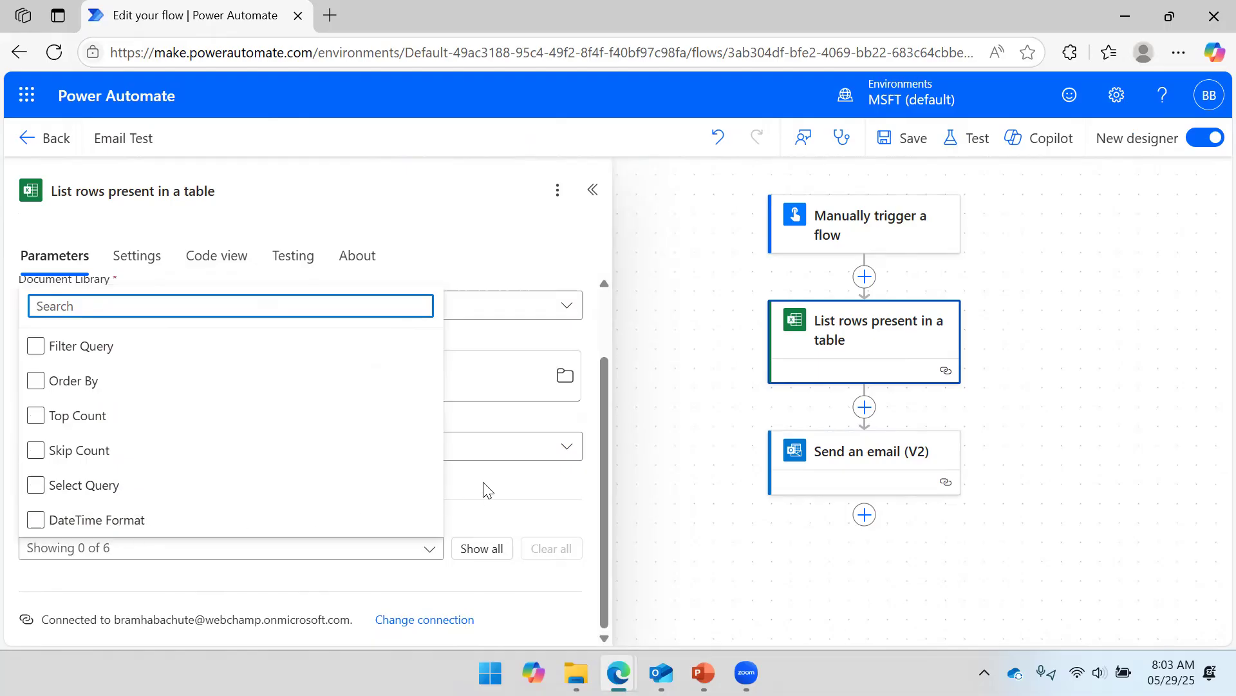
left_click(554, 489)
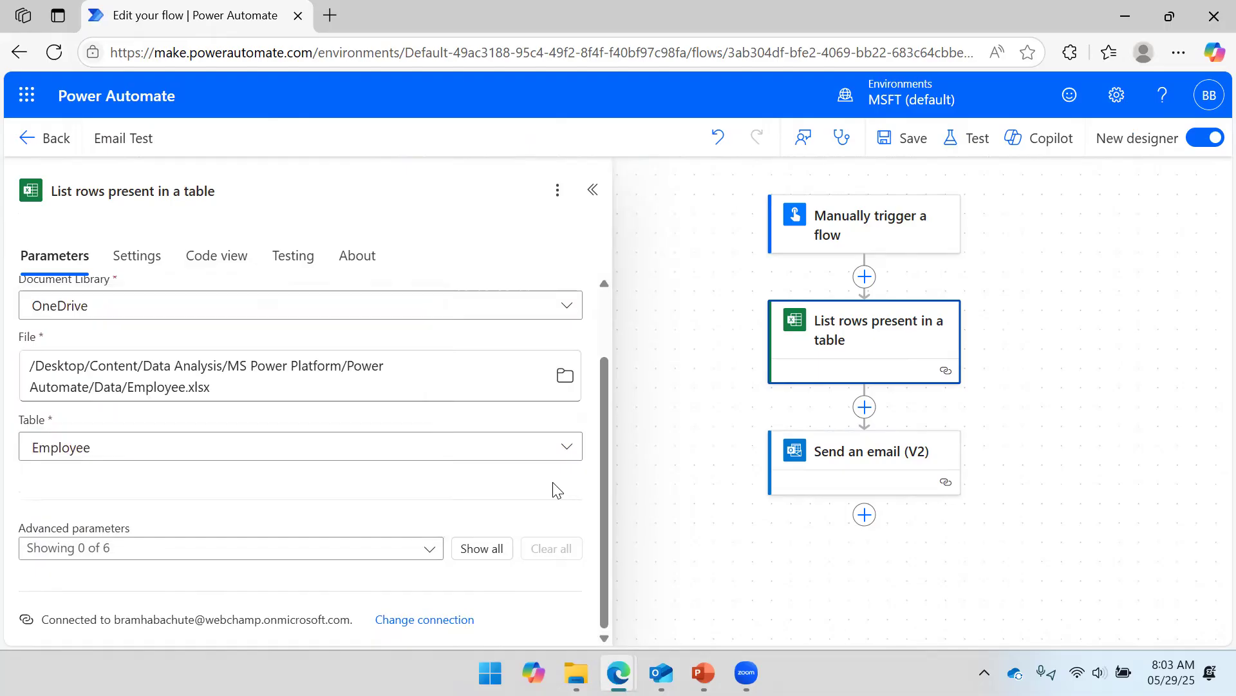
Review the flow's sequence of actions and the configured parameters of List rows present in a table.
left_click(640, 320)
left_click_drag(1102, 337, 888, 304)
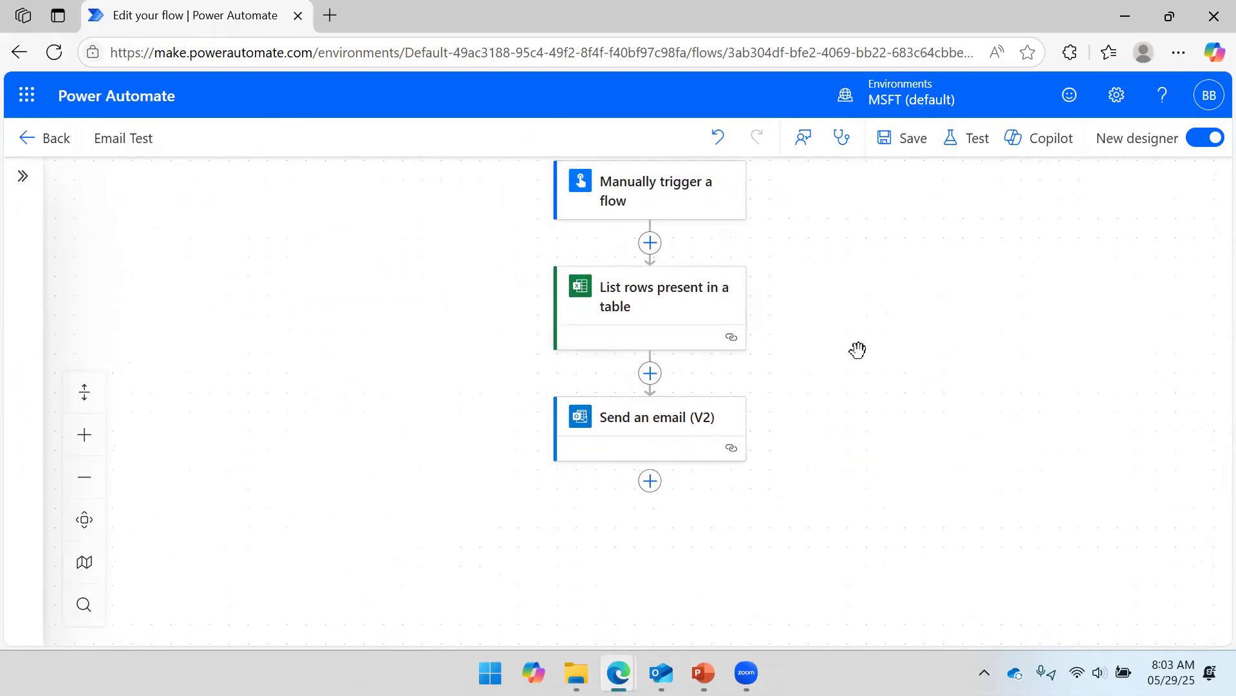
left_click(635, 306)
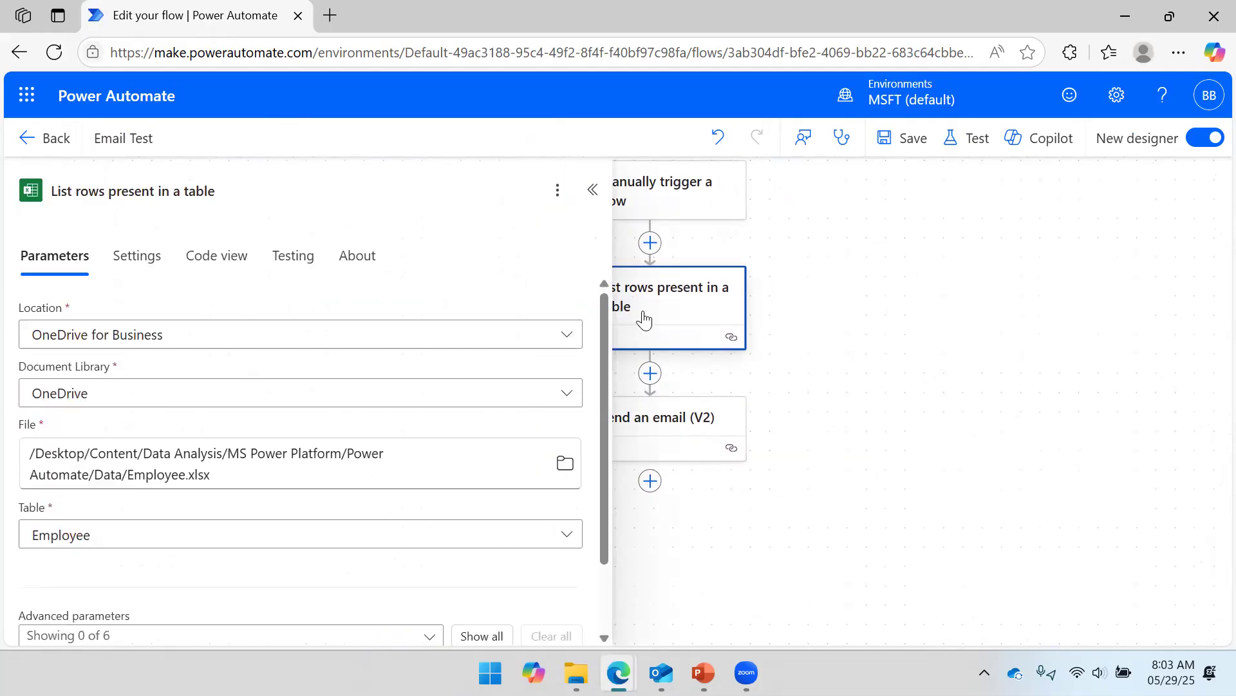
left_click(988, 271)
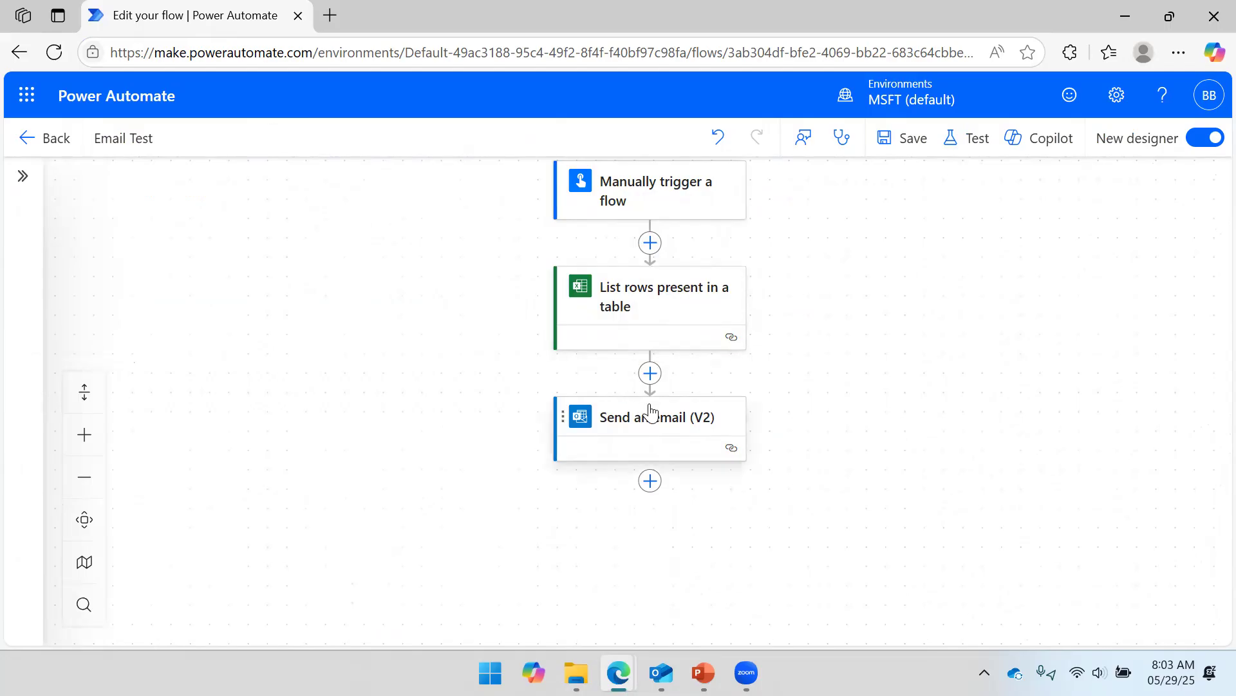
left_click(645, 307)
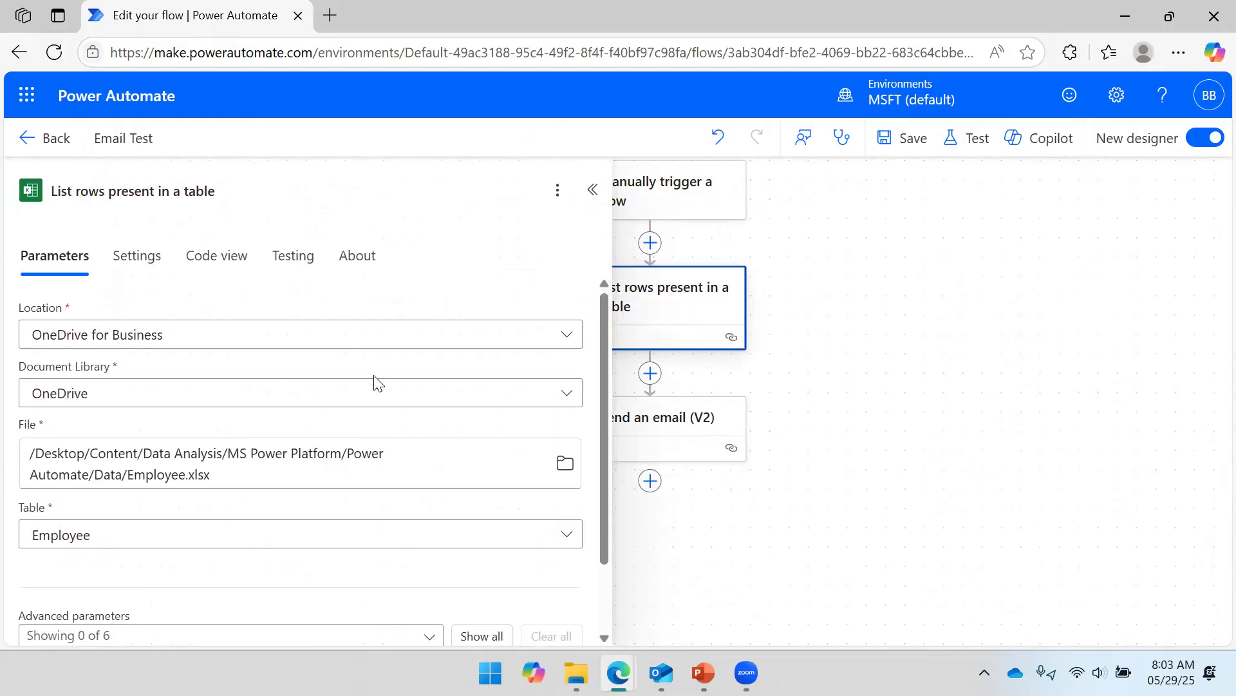
Remove the existing fixed recipient from the To field of the Send an email (V2) action.
left_click(1013, 322)
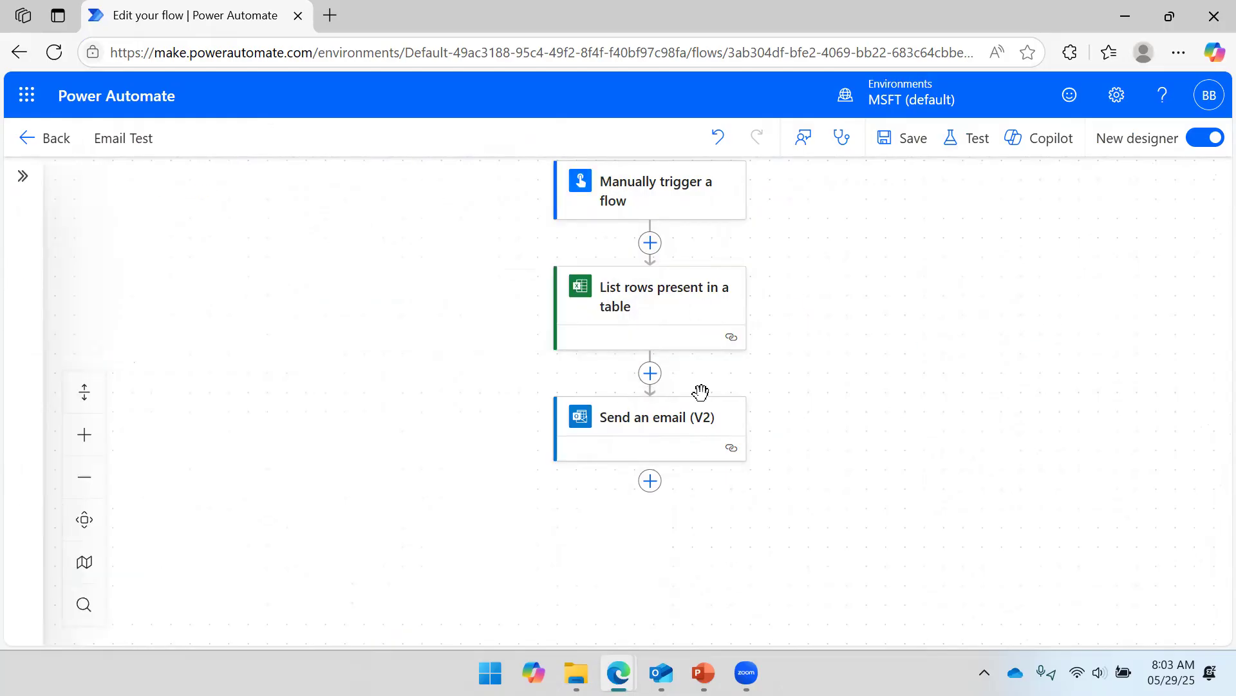
left_click(647, 425)
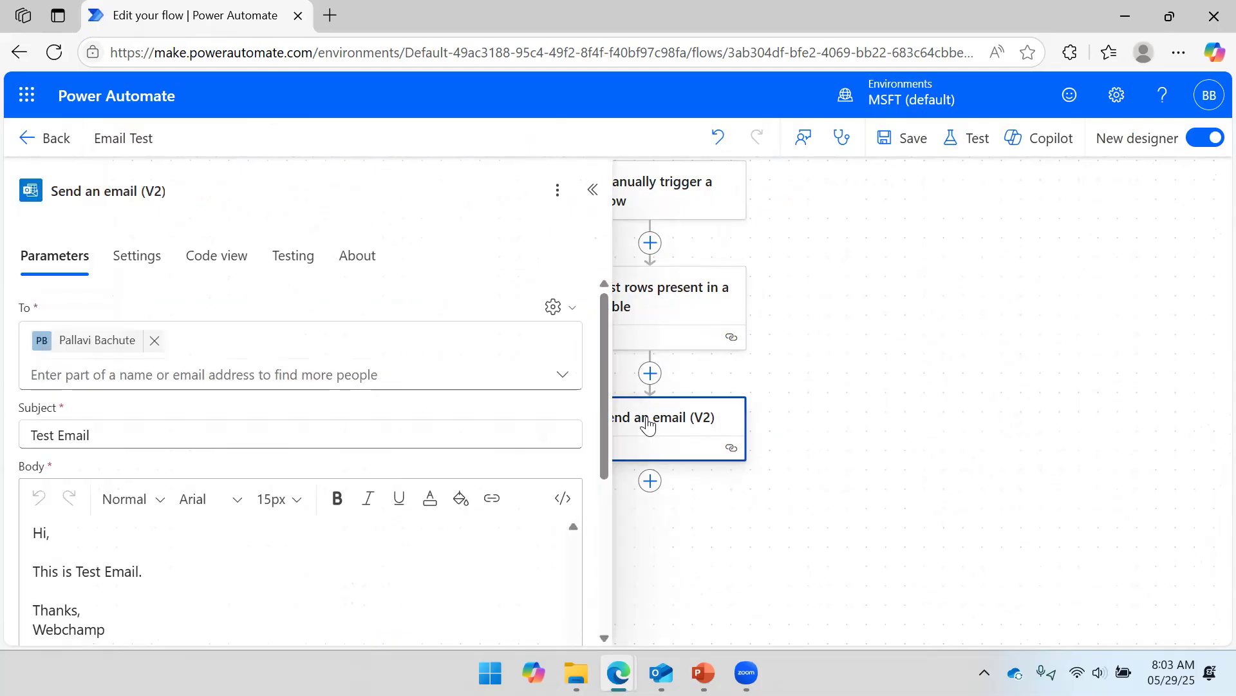
left_click(153, 340)
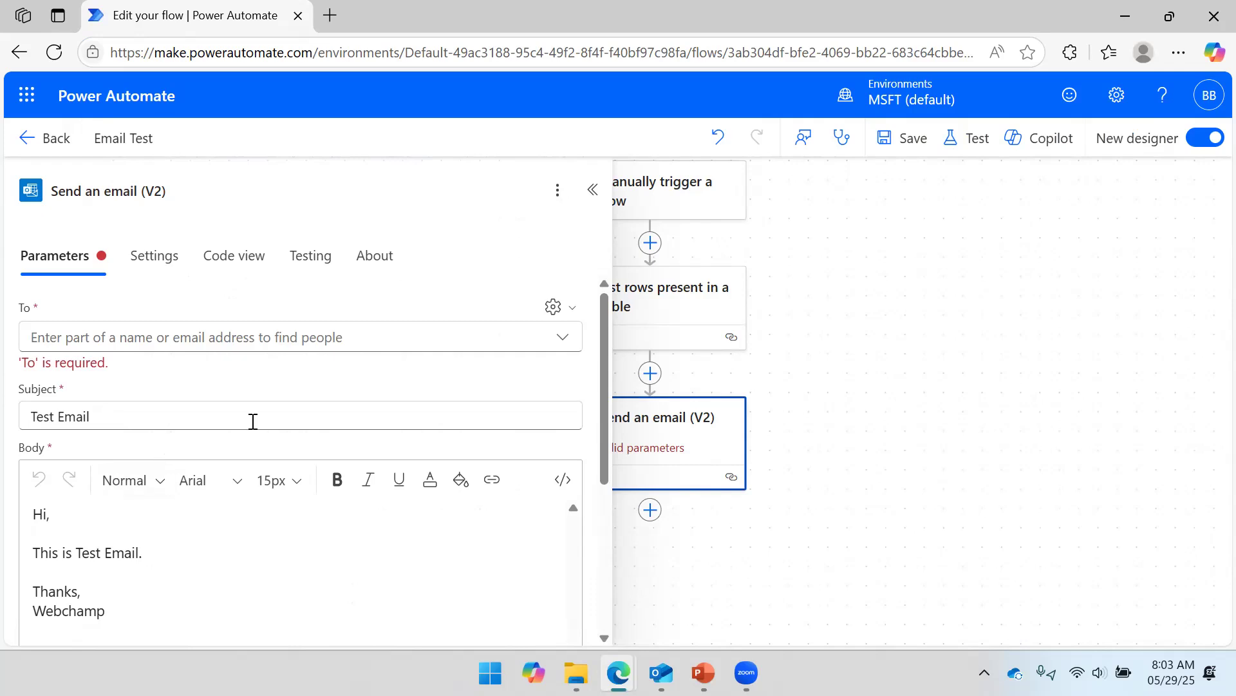
left_click_drag(864, 361, 955, 369)
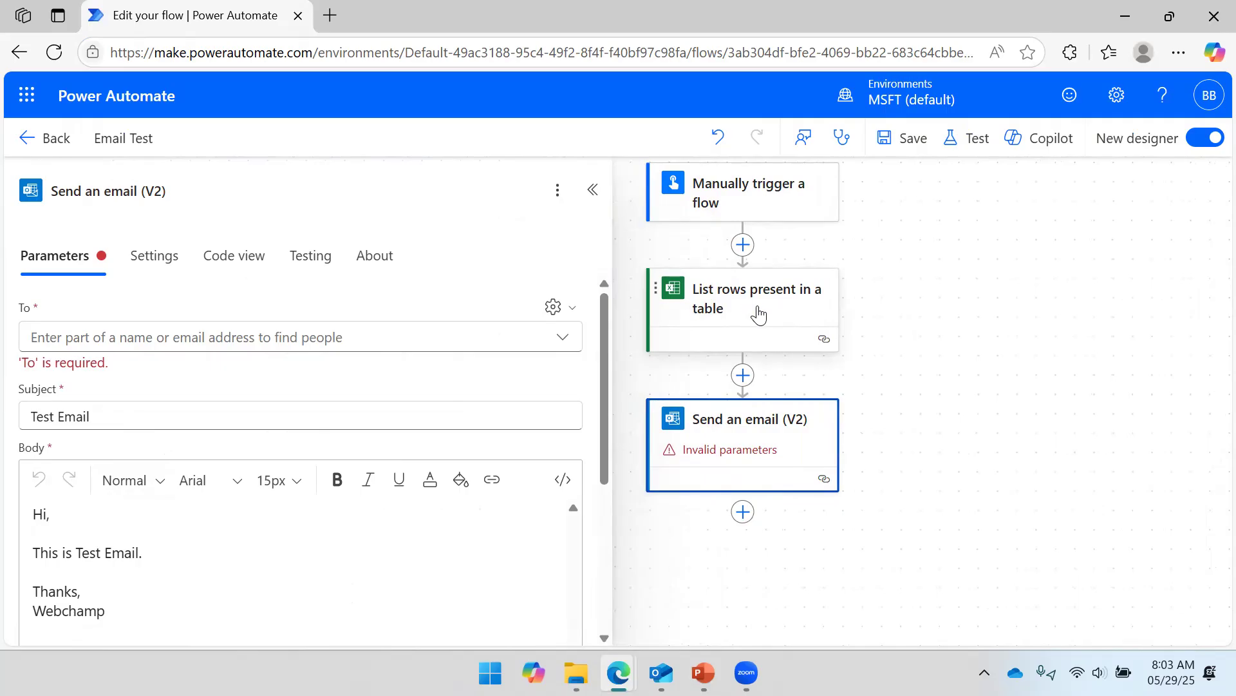
Switch the email action's To field from people search to dynamic content entry.
left_click(565, 345)
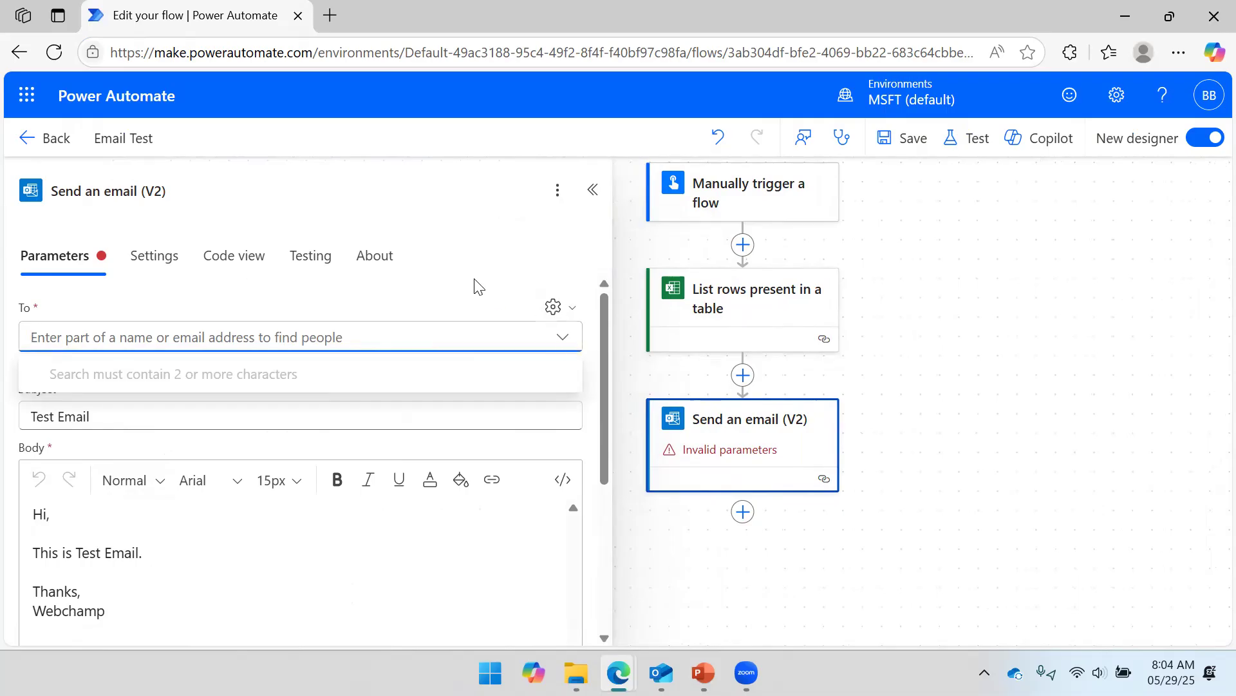
left_click(550, 303)
left_click(571, 313)
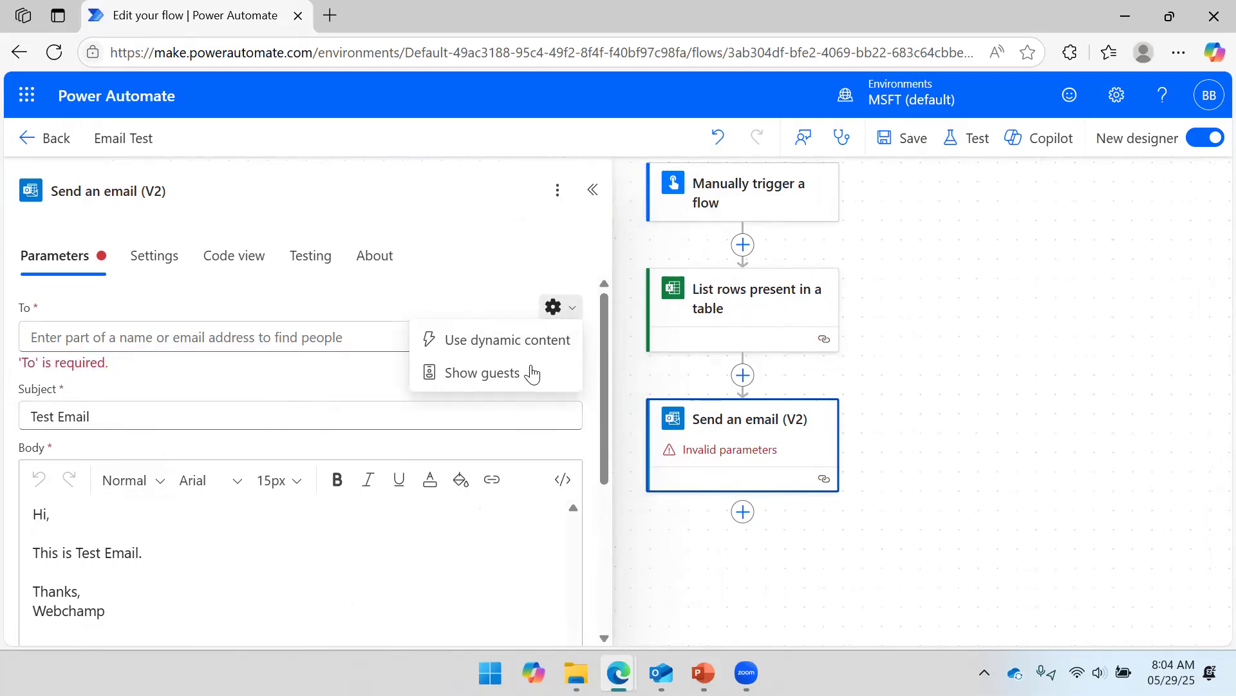
left_click(535, 343)
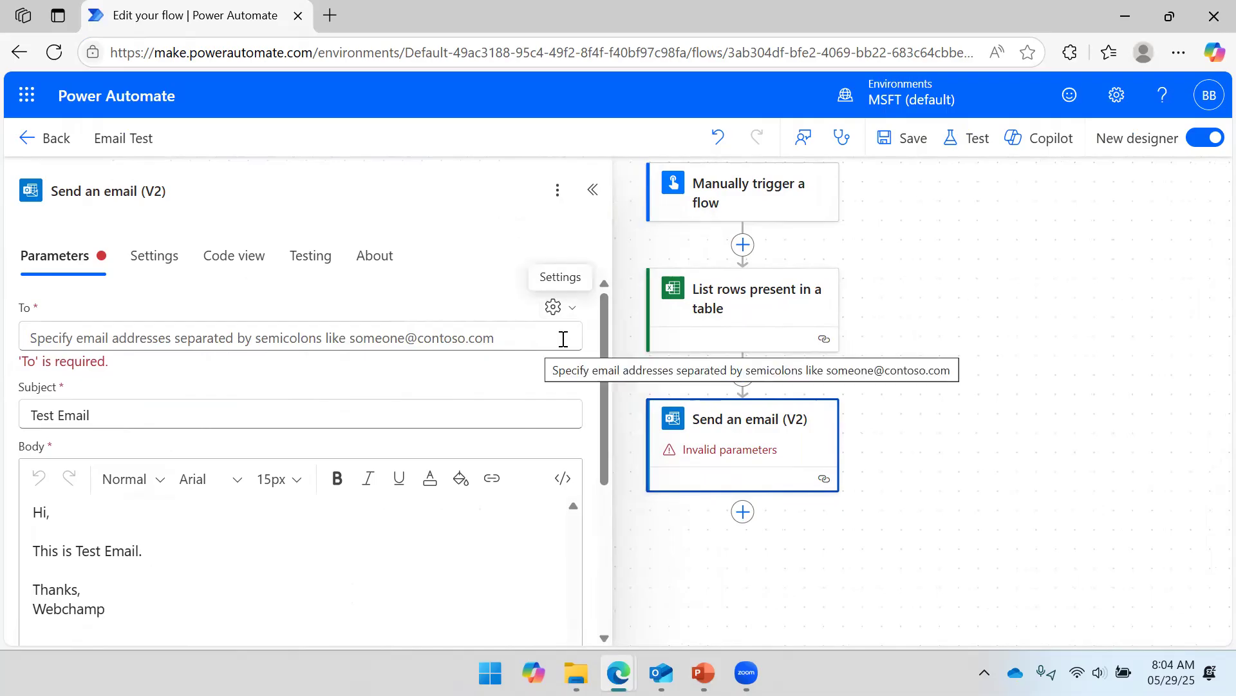
Insert the Email column from List rows present in a table as the recipient, wrapping the email action in a For each loop.
left_click(566, 338)
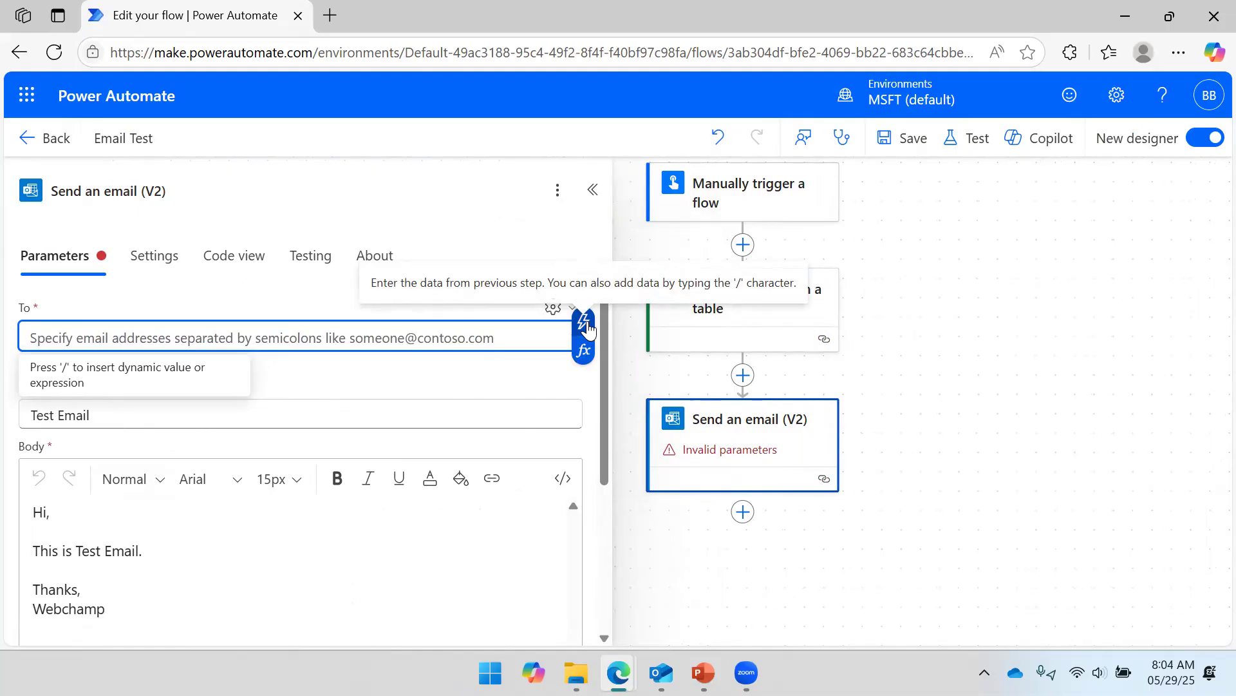
left_click(585, 322)
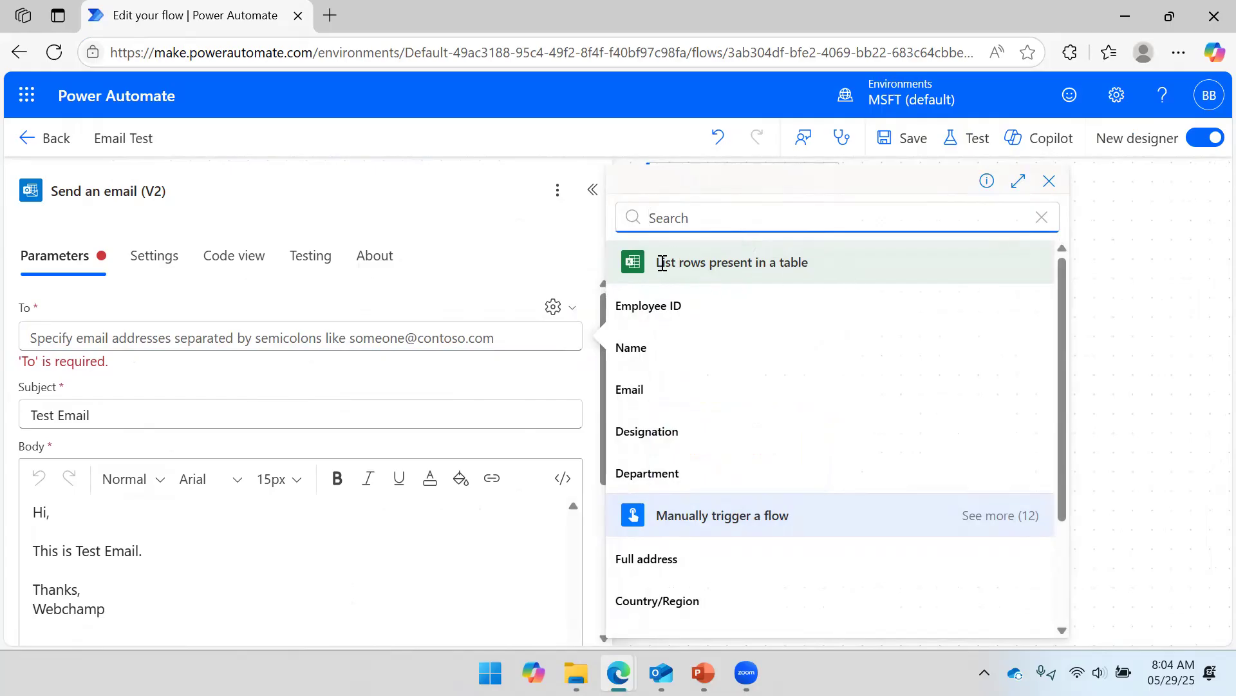
left_click_drag(661, 264, 818, 268)
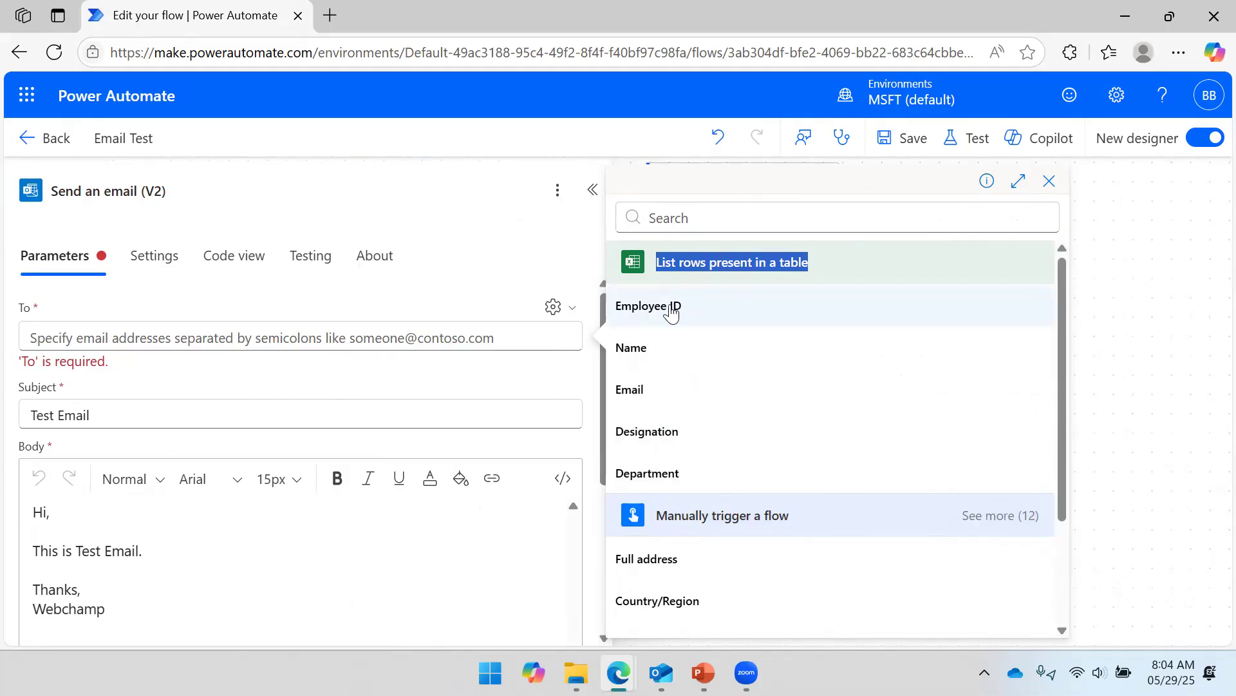
left_click(655, 403)
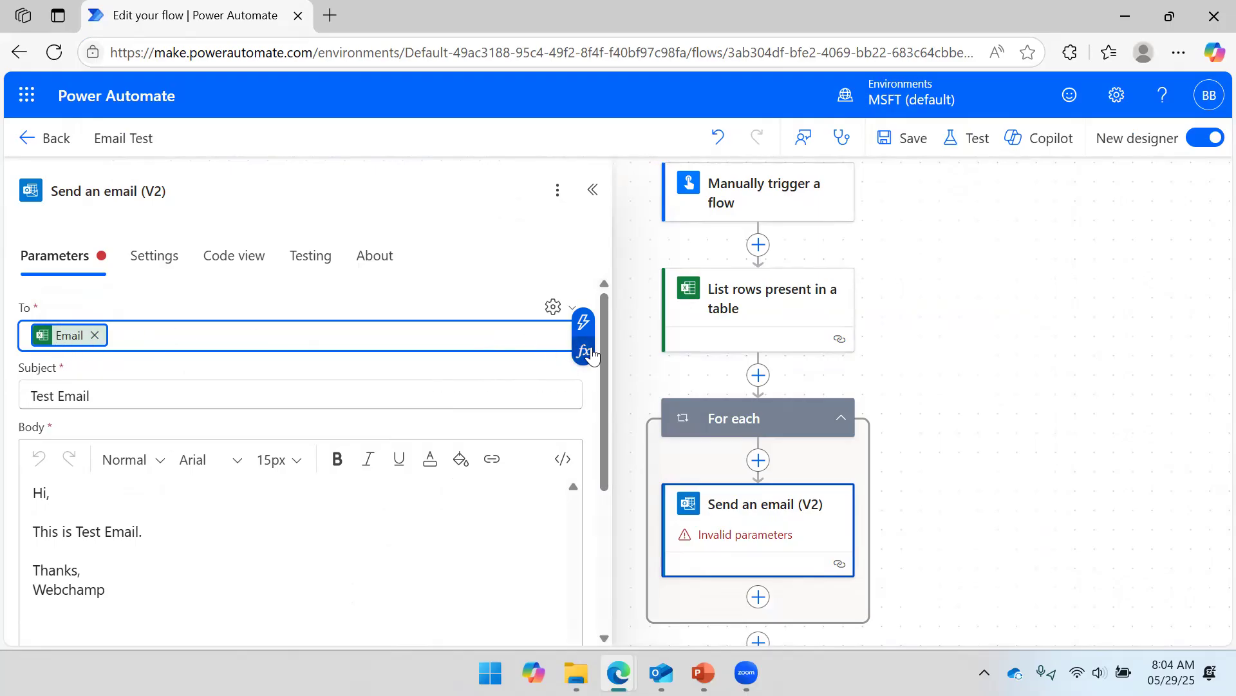
Replace the Email token in the To field with the expression items('For_each')?['Email'].
left_click(95, 336)
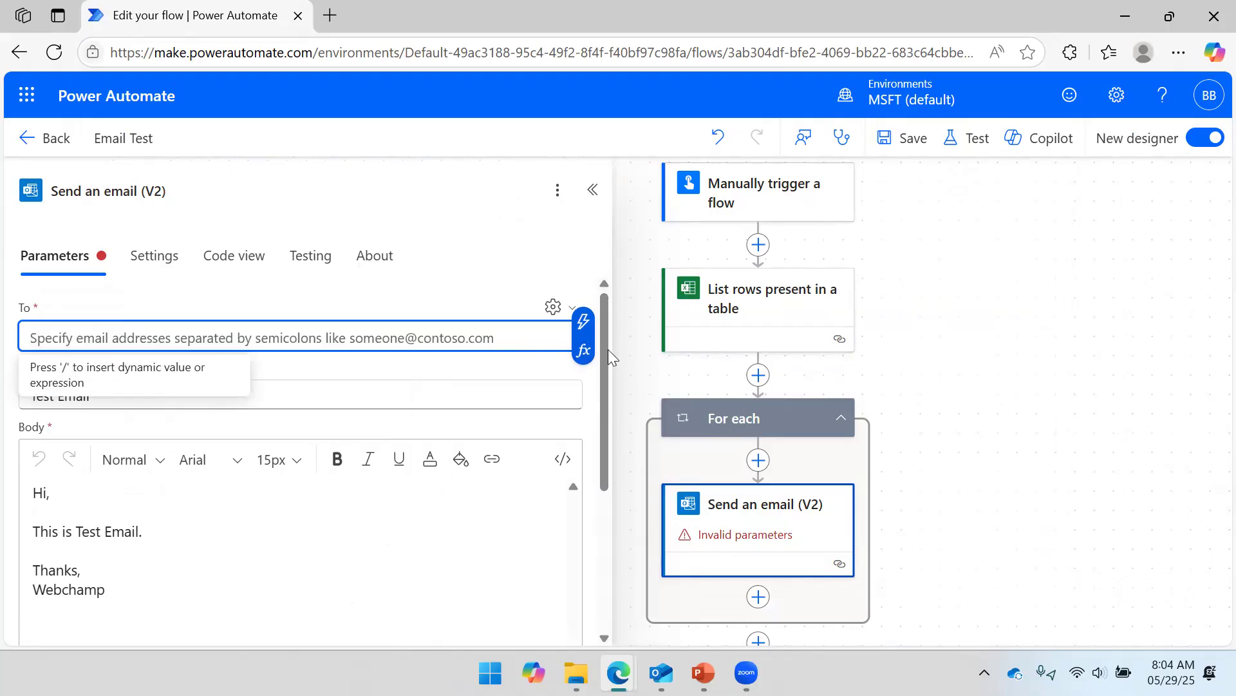
left_click(577, 360)
left_click(707, 461)
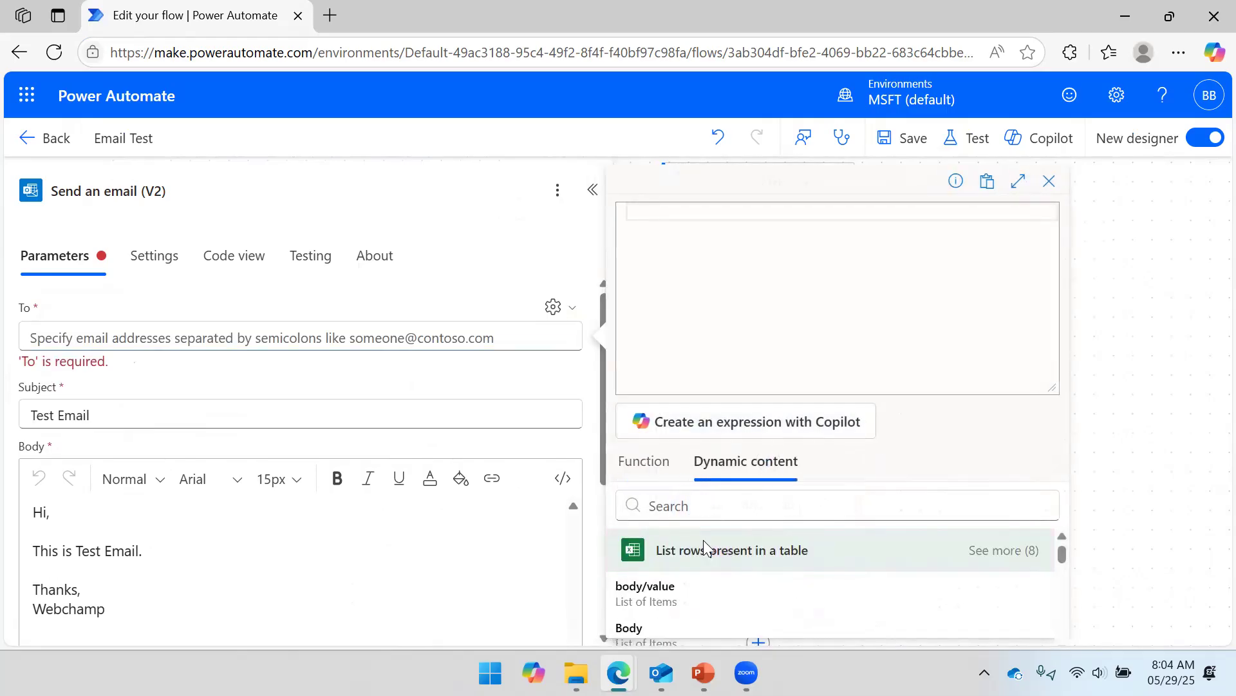
scroll(685, 593, "down", 2)
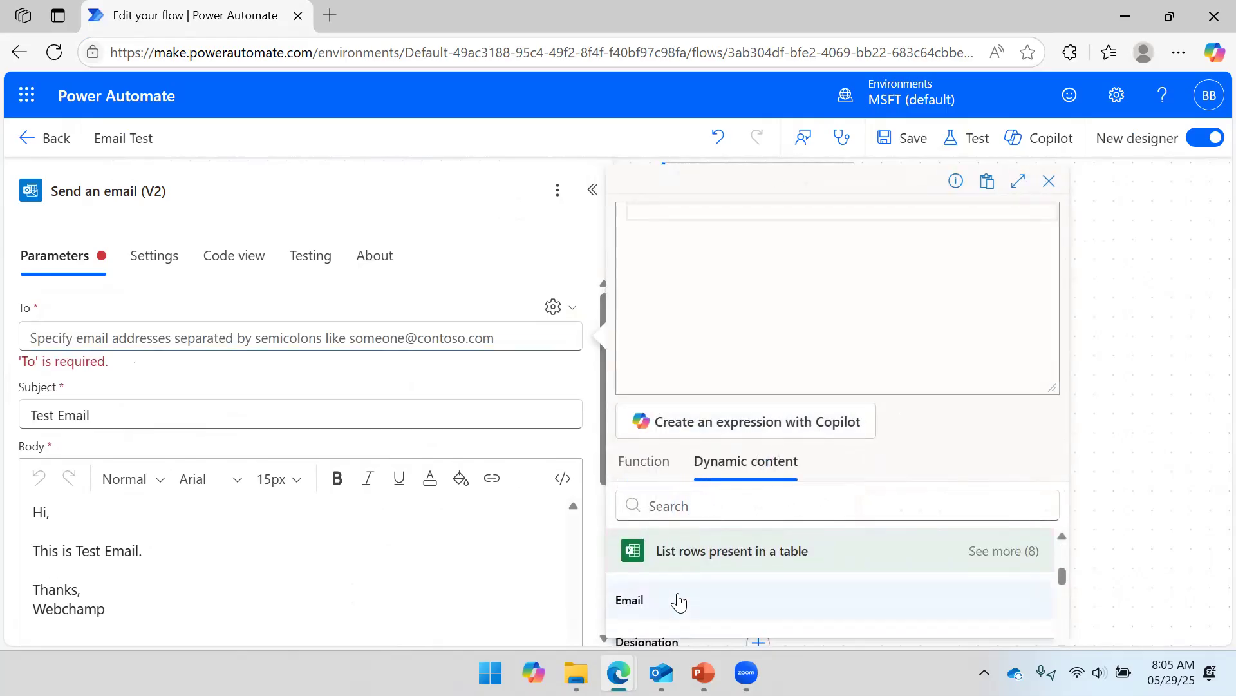
left_click(679, 602)
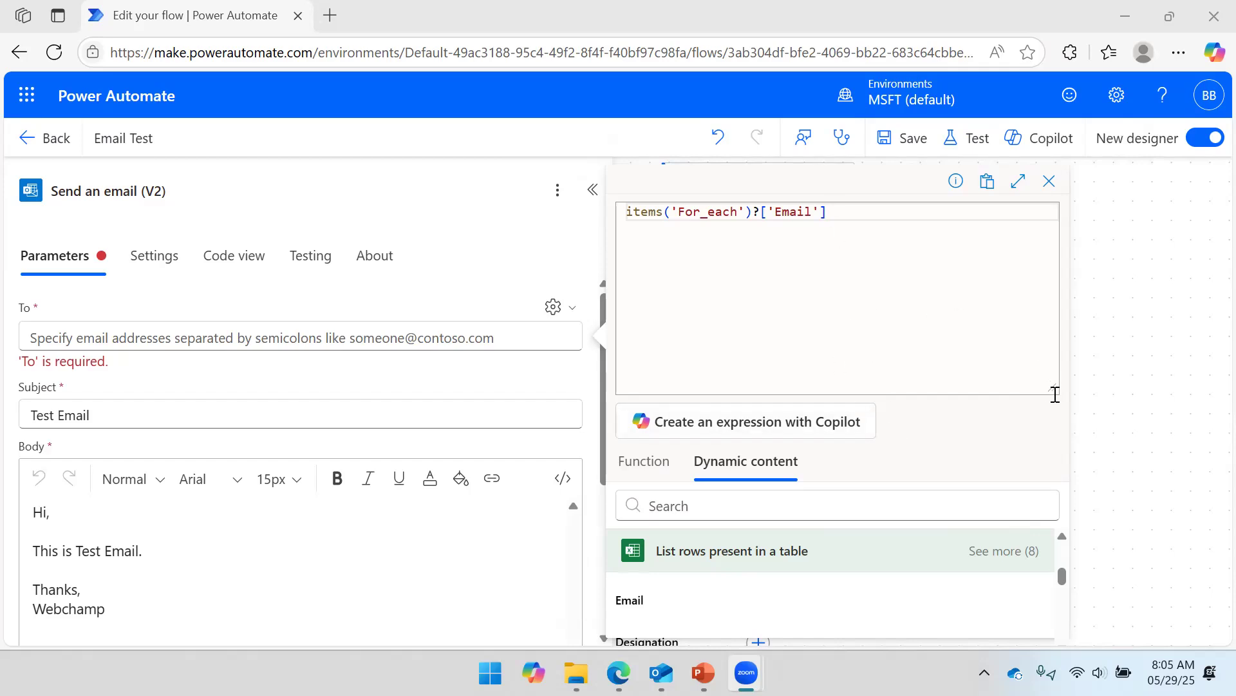
left_click_drag(1055, 394, 1052, 242)
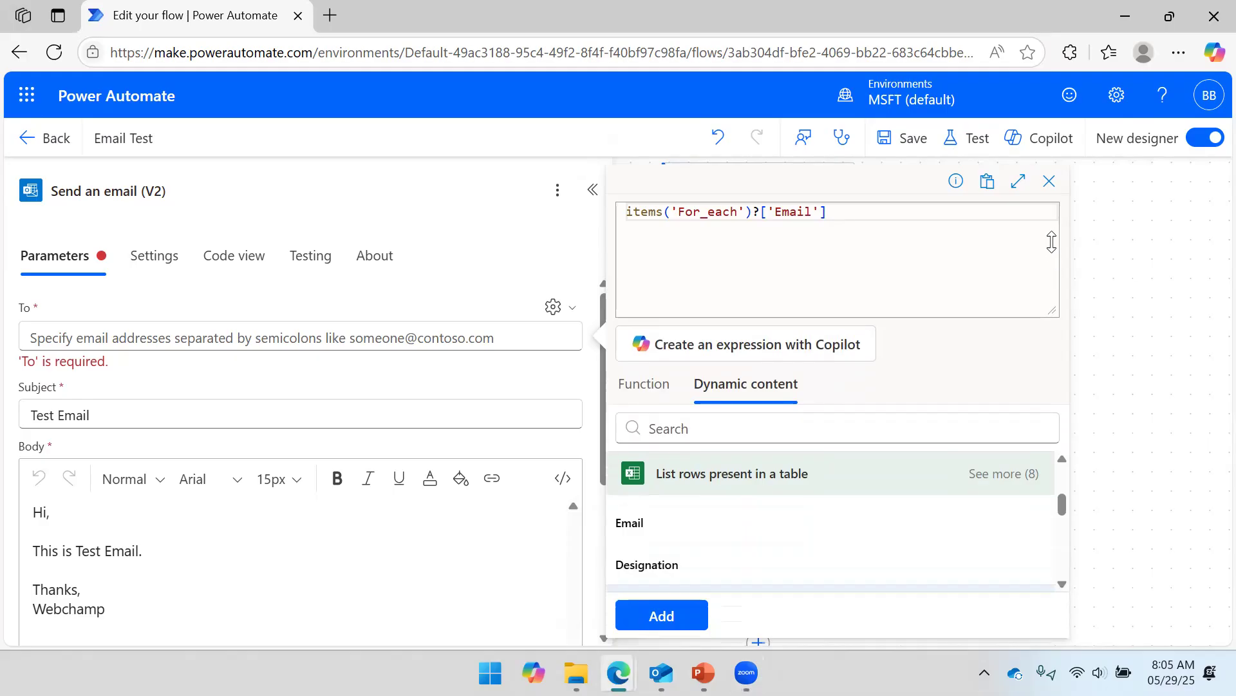
left_click(678, 625)
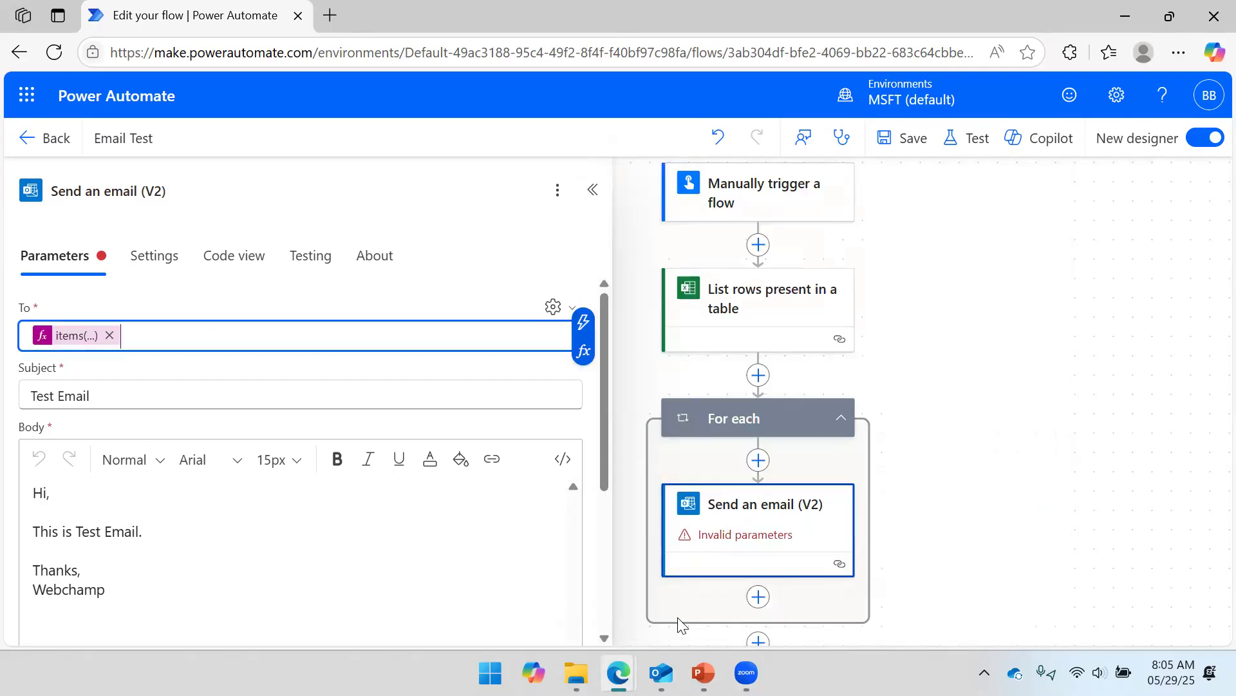
left_click(155, 373)
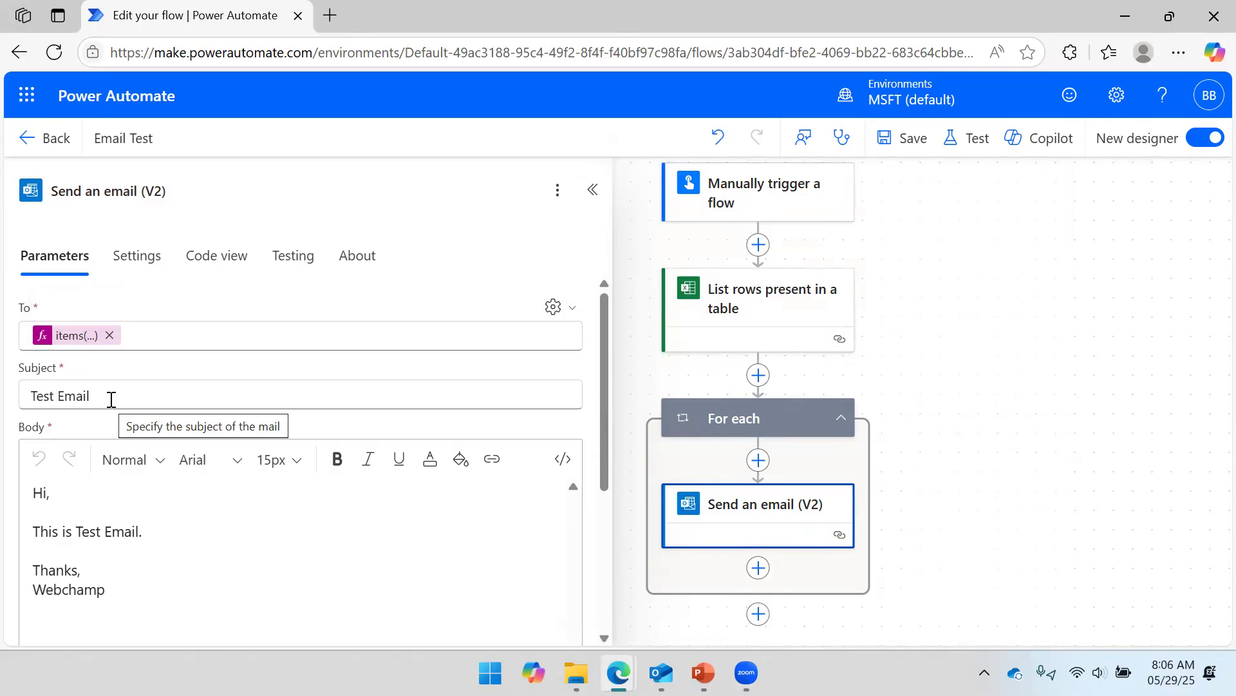
Set the email subject to "Details of" followed by the Employee ID column from List rows present in a table.
left_click_drag(119, 393, 16, 399)
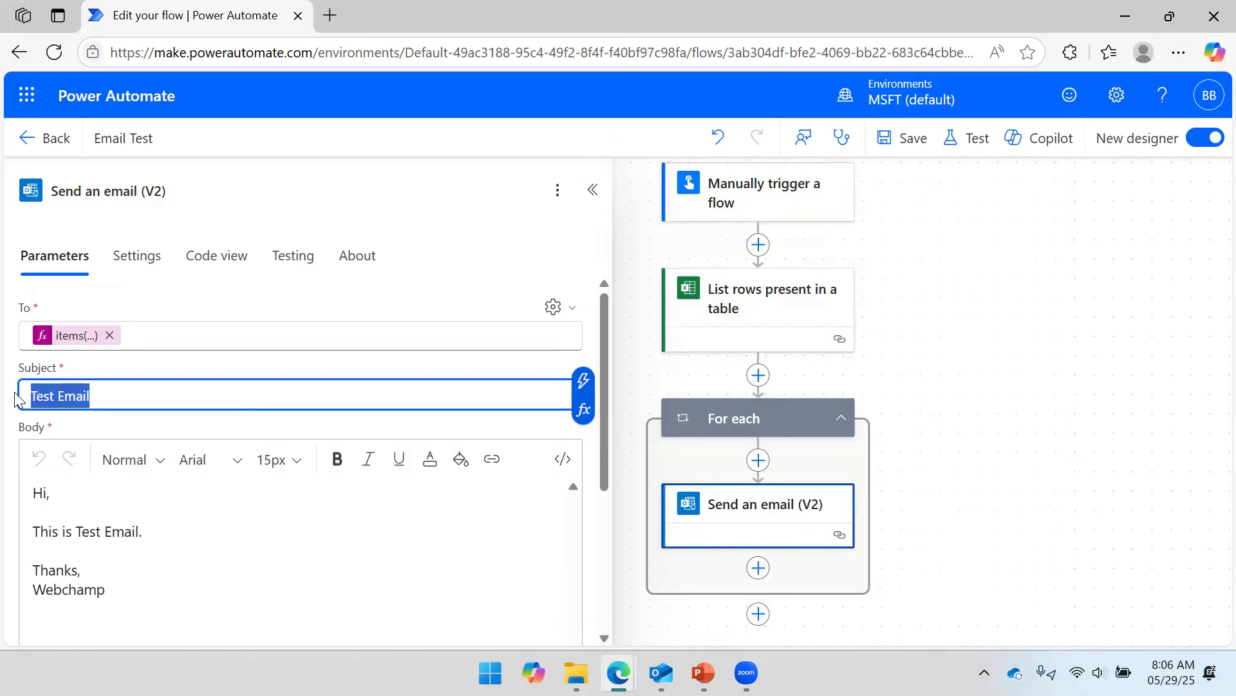
key("BackSpace")
type("Deatils")
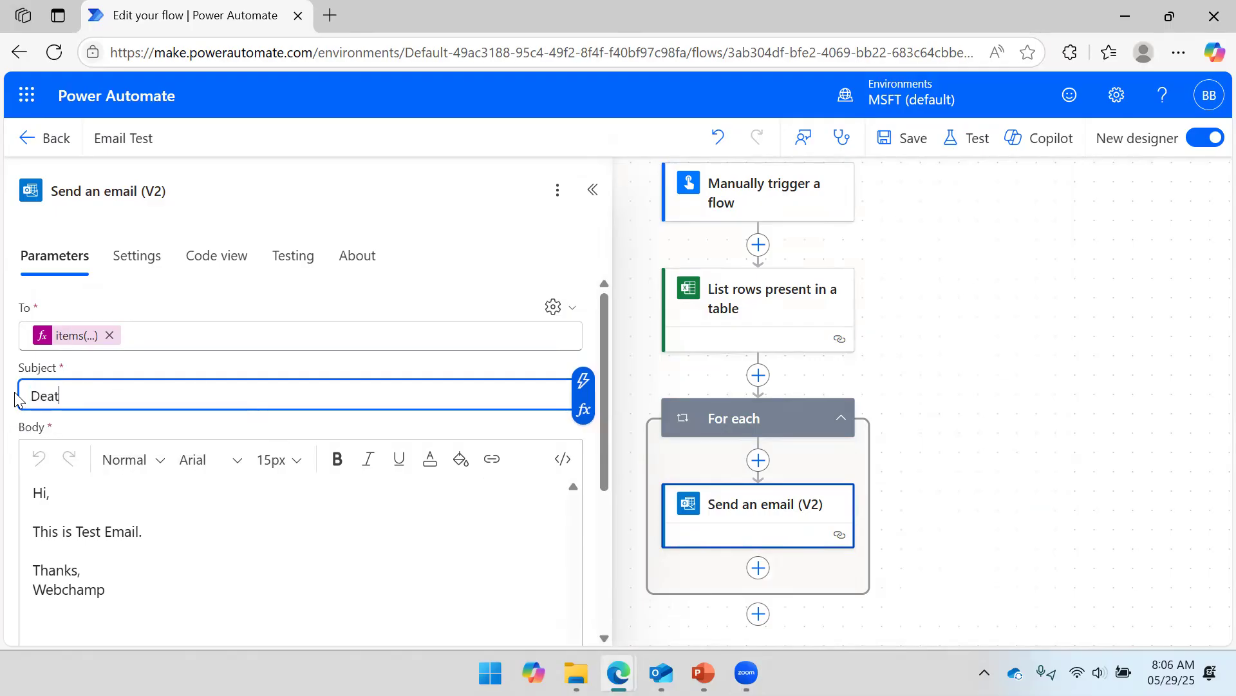
key("BackSpace")
key("BackSpace")
key("BackSpace")
key("BackSpace")
key("BackSpace")
type("tails of:")
key("BackSpace")
left_click(585, 389)
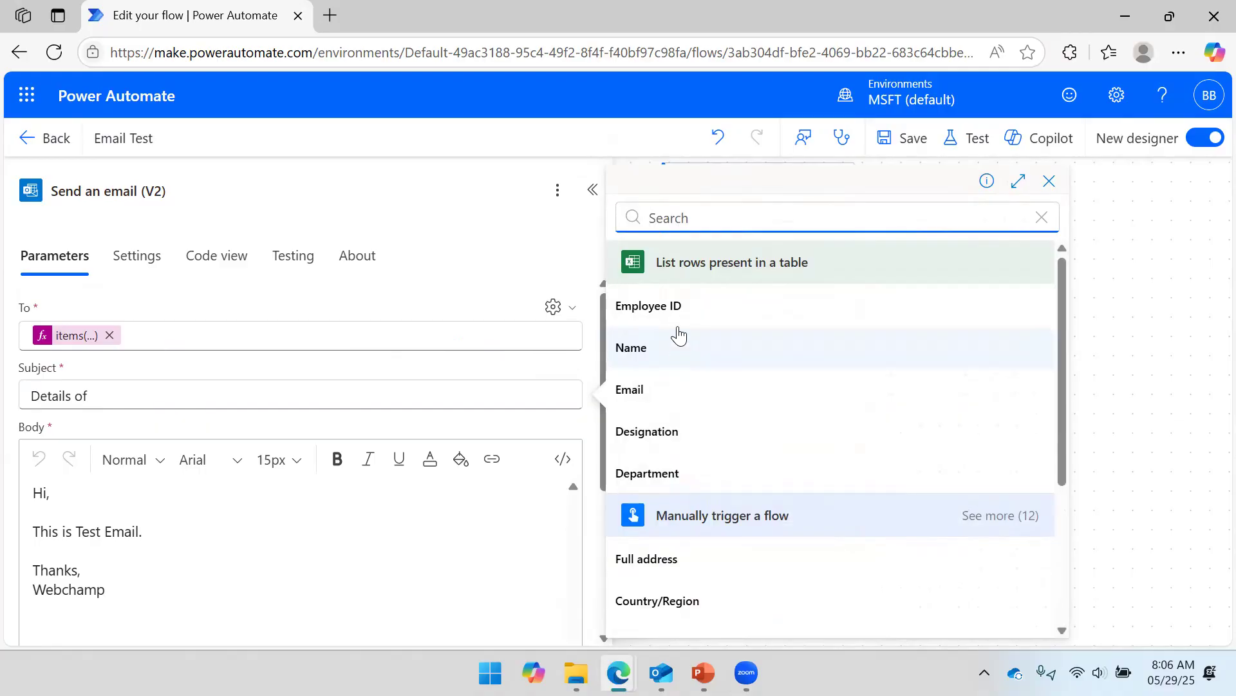
left_click(681, 306)
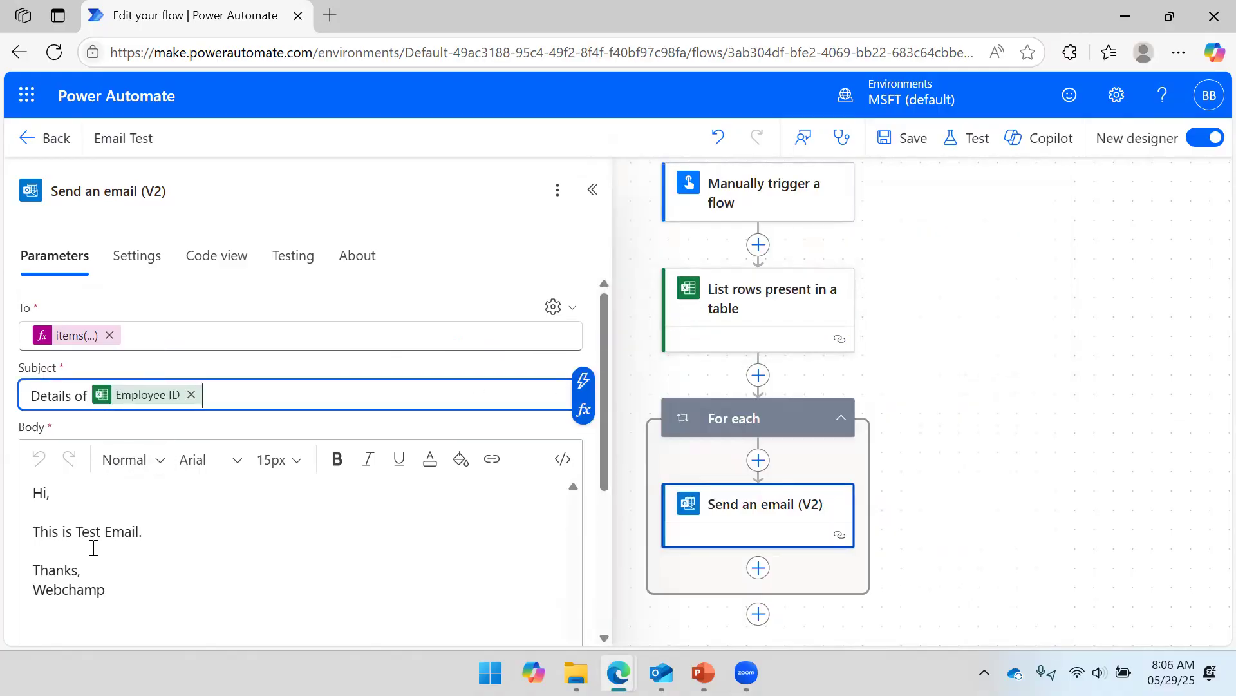
Delete the sentence "This is Test Email." from the email body.
left_click(226, 552)
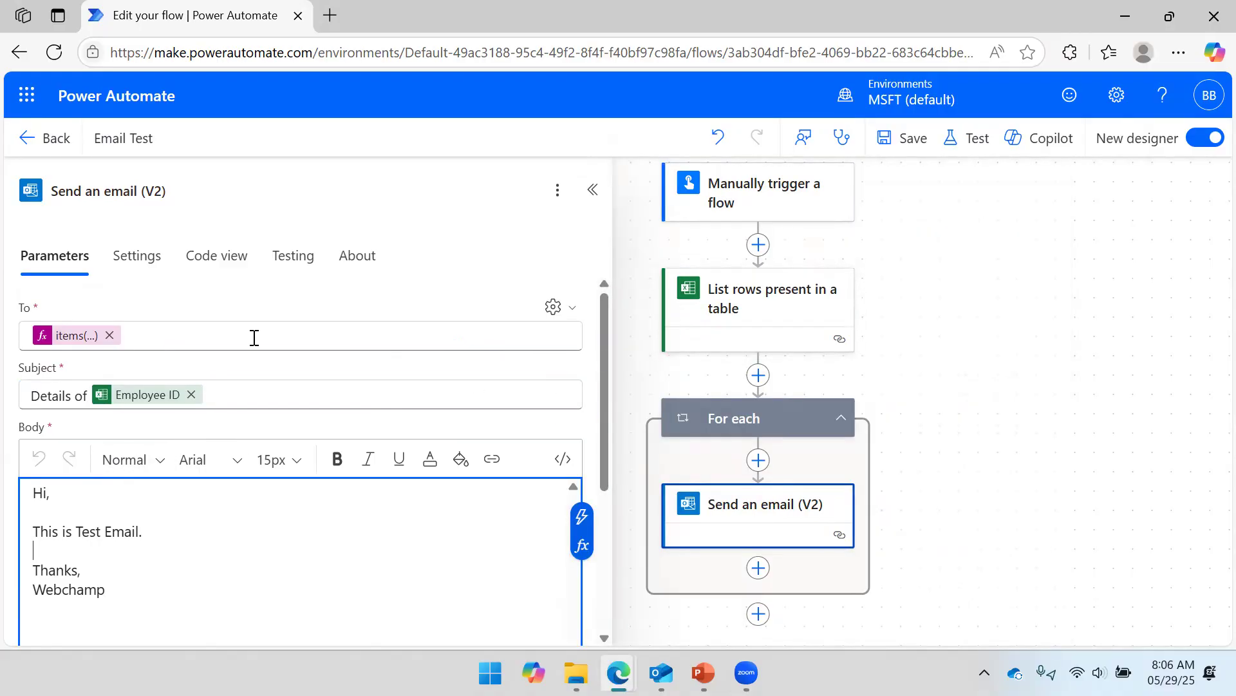
scroll(268, 303, "down", 2)
scroll(192, 406, "up", 2)
left_click(180, 537)
left_click_drag(25, 548, 17, 536)
key("BackSpace")
key("BackSpace")
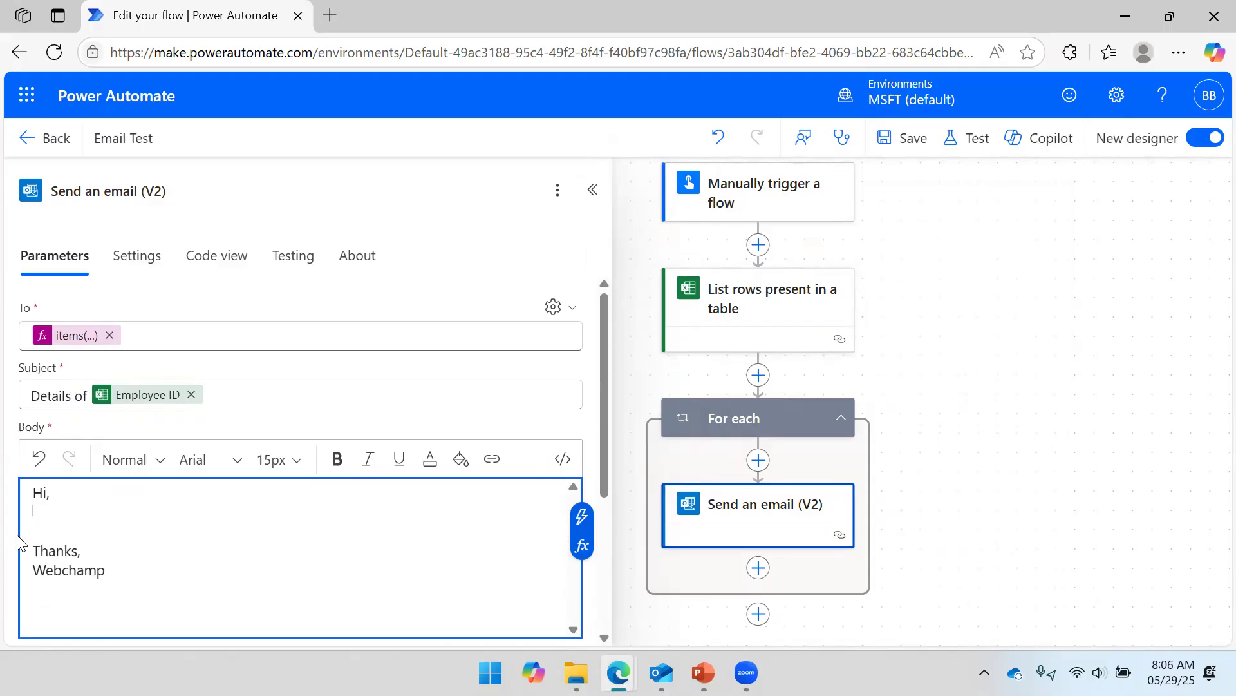
Insert the Name column from the Employee table after "Hi" in the body's greeting.
left_click(48, 494)
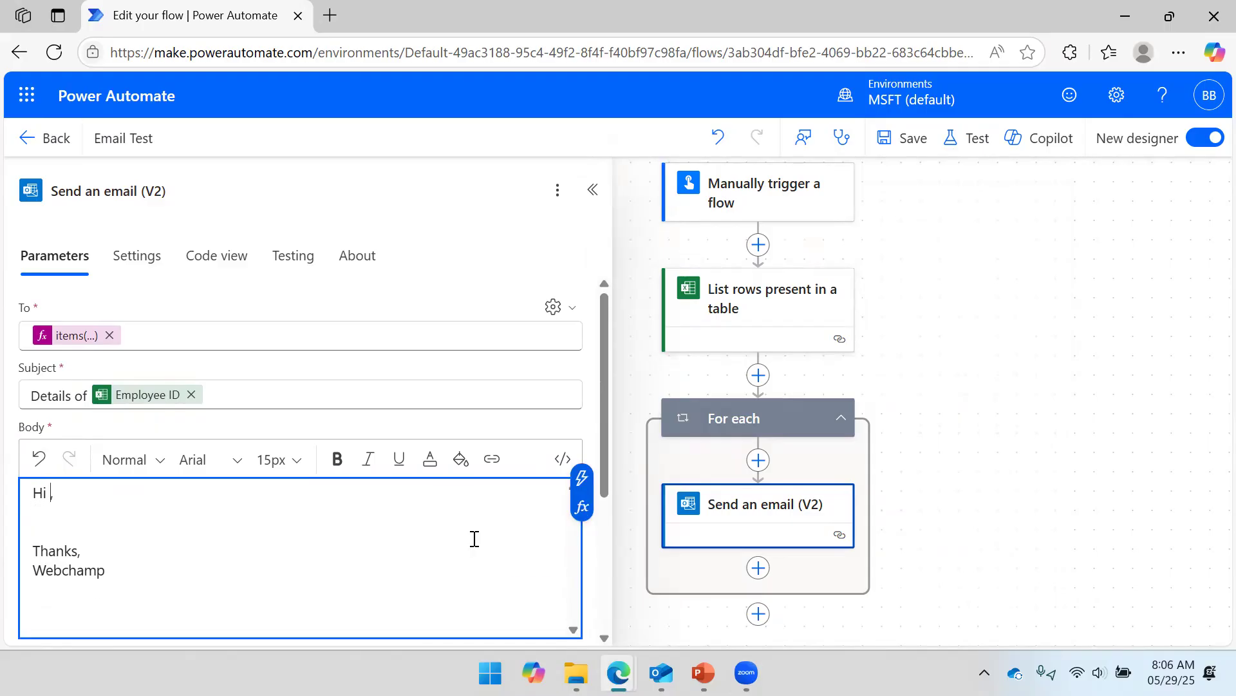
left_click(582, 477)
left_click(708, 353)
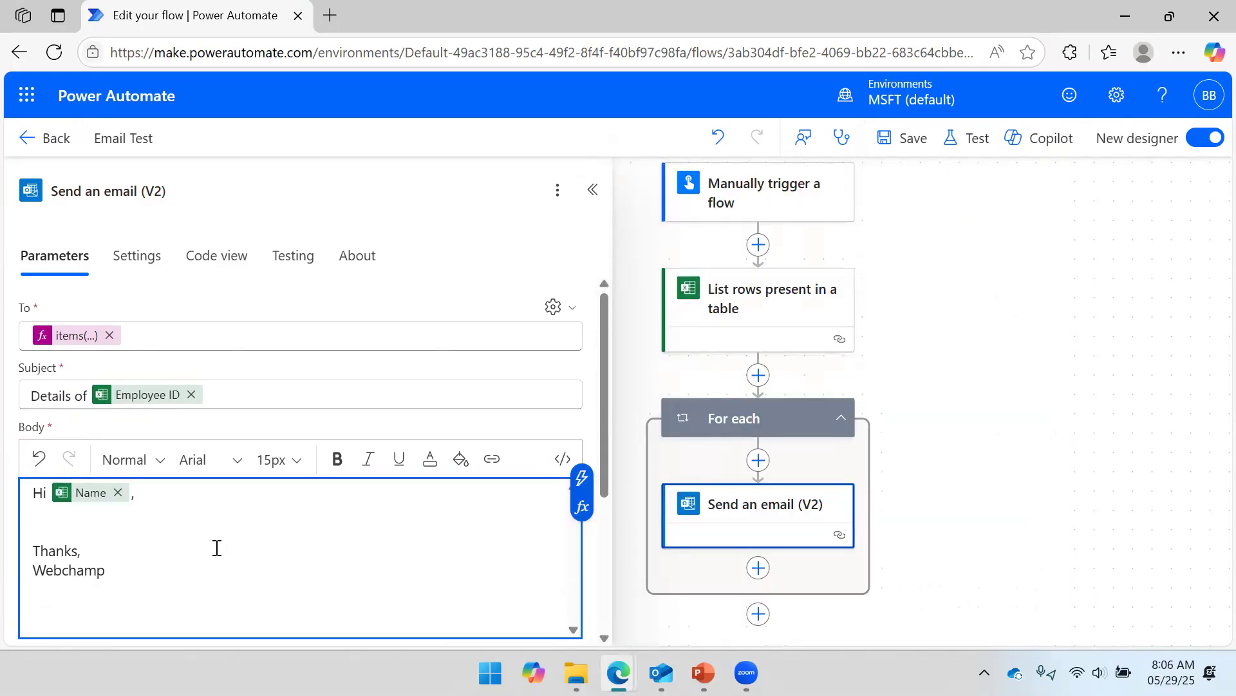
Add blank lines between the greeting and the sign-off, and insert the For each loop's Current item there.
left_click(180, 504)
key("Return")
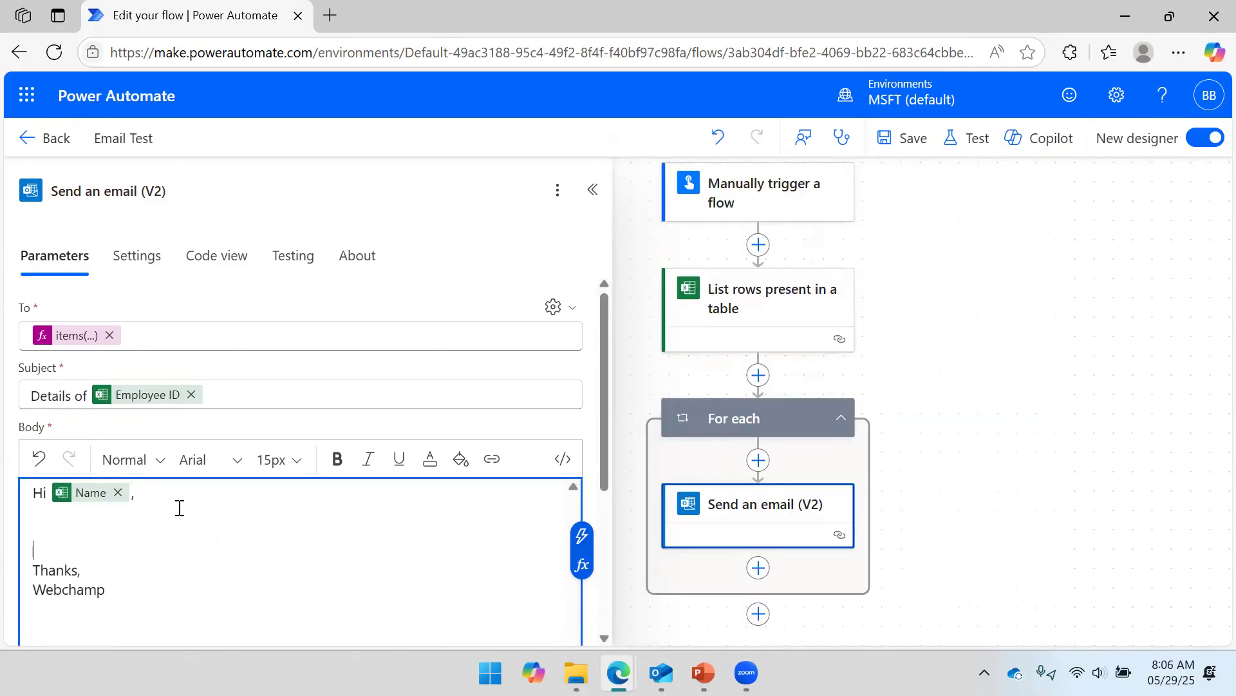
key("Return")
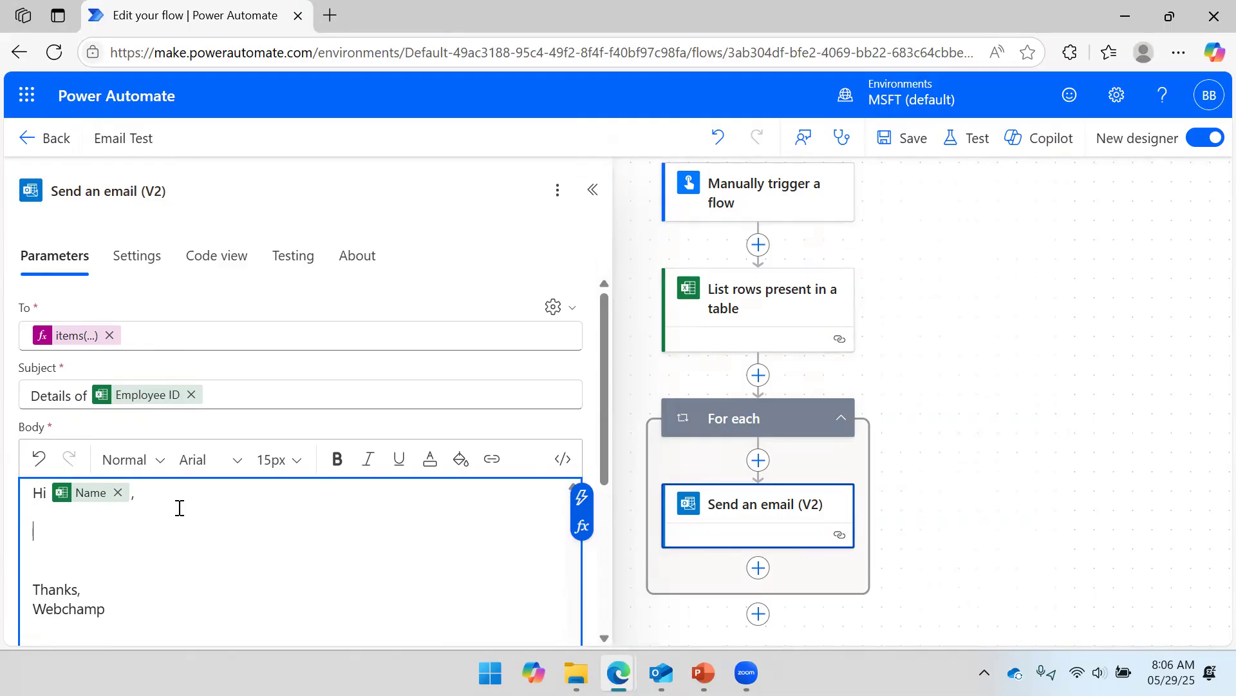
key("Return")
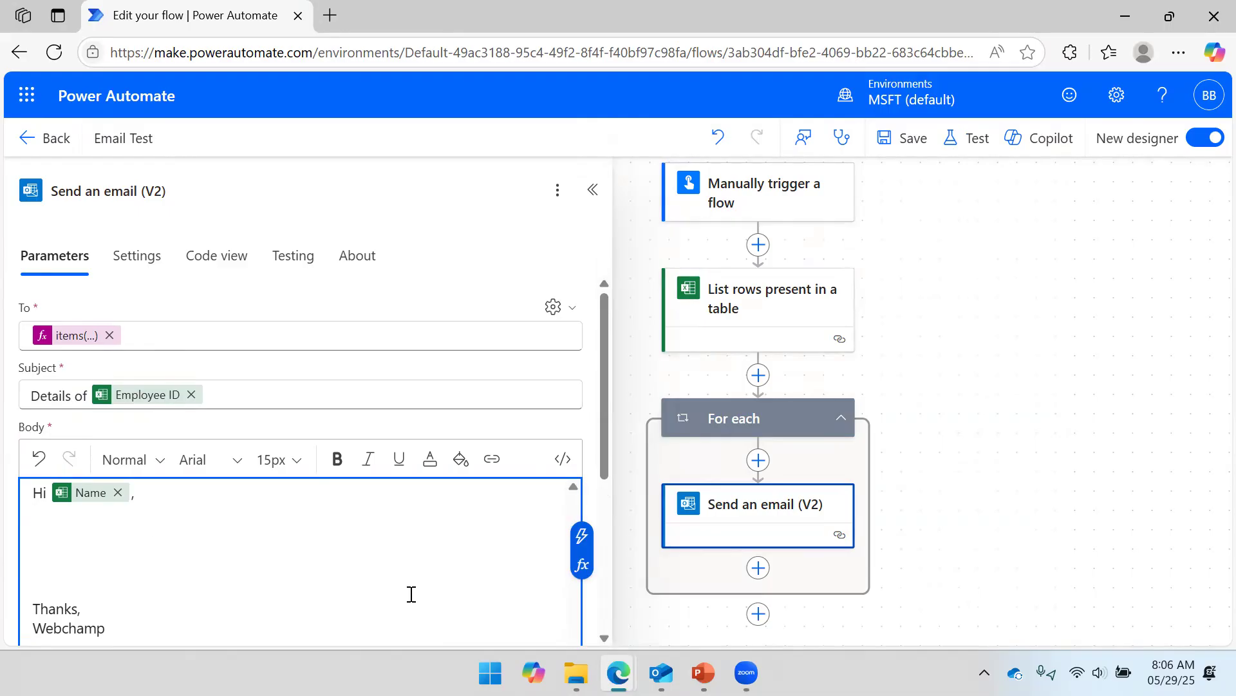
left_click(583, 538)
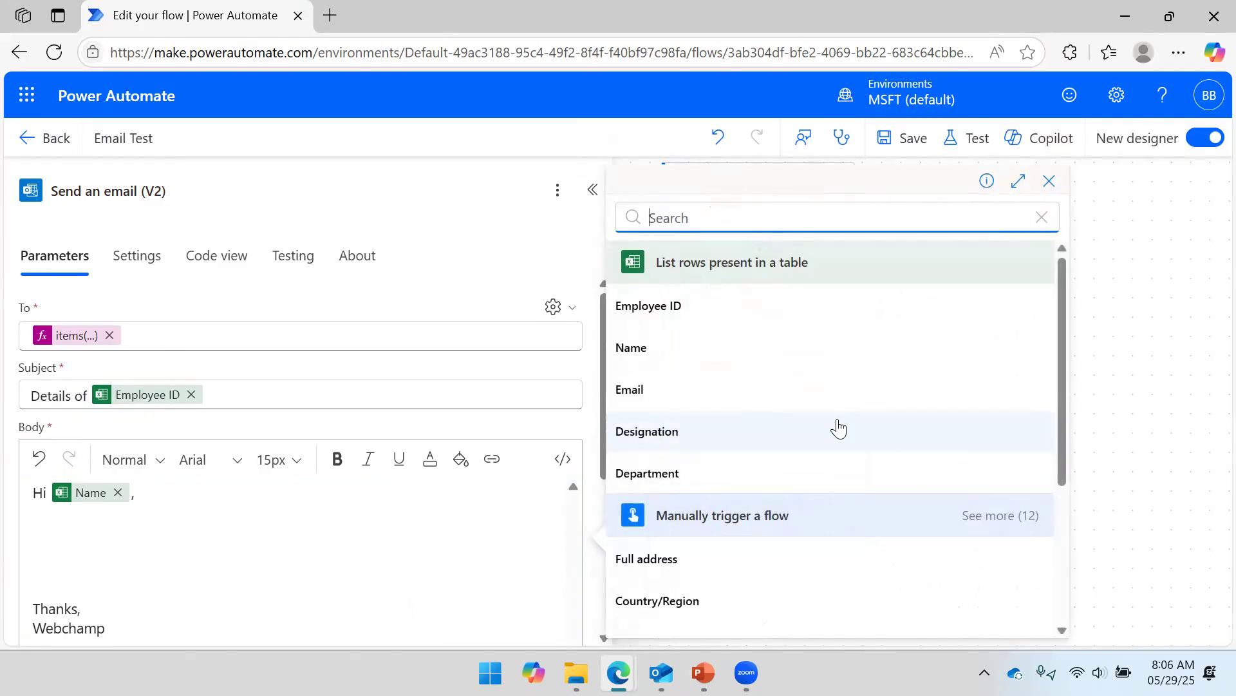
scroll(838, 428, "down", 4)
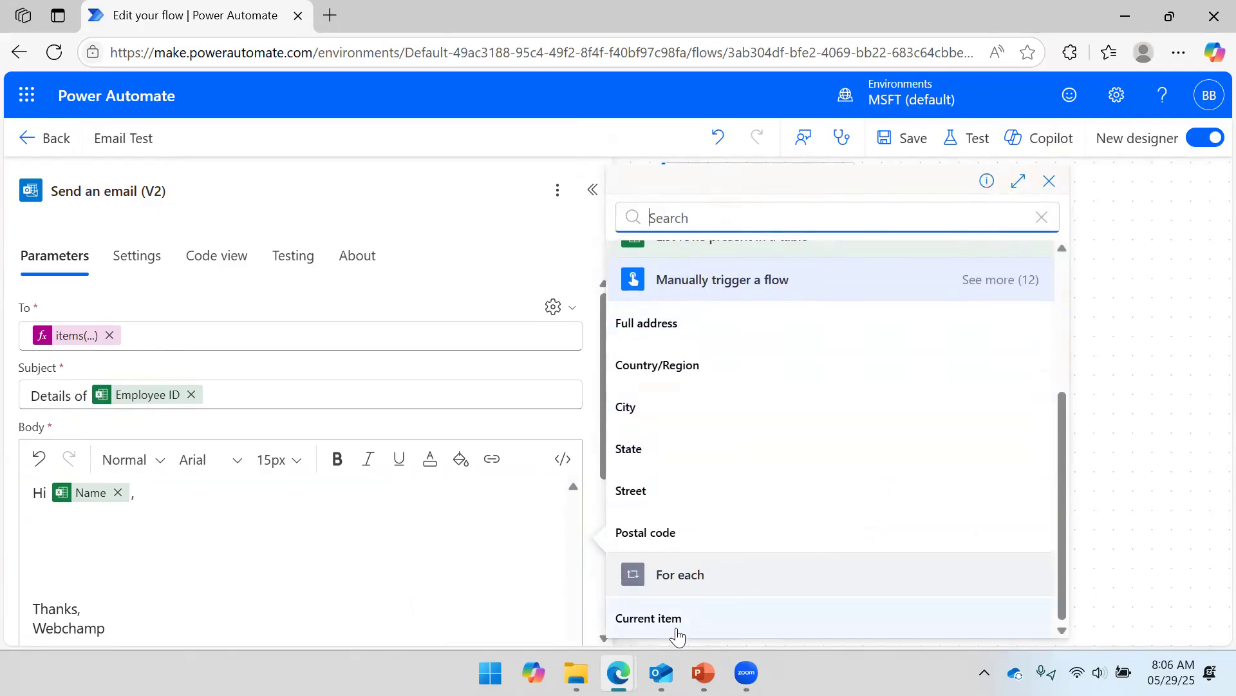
left_click(674, 620)
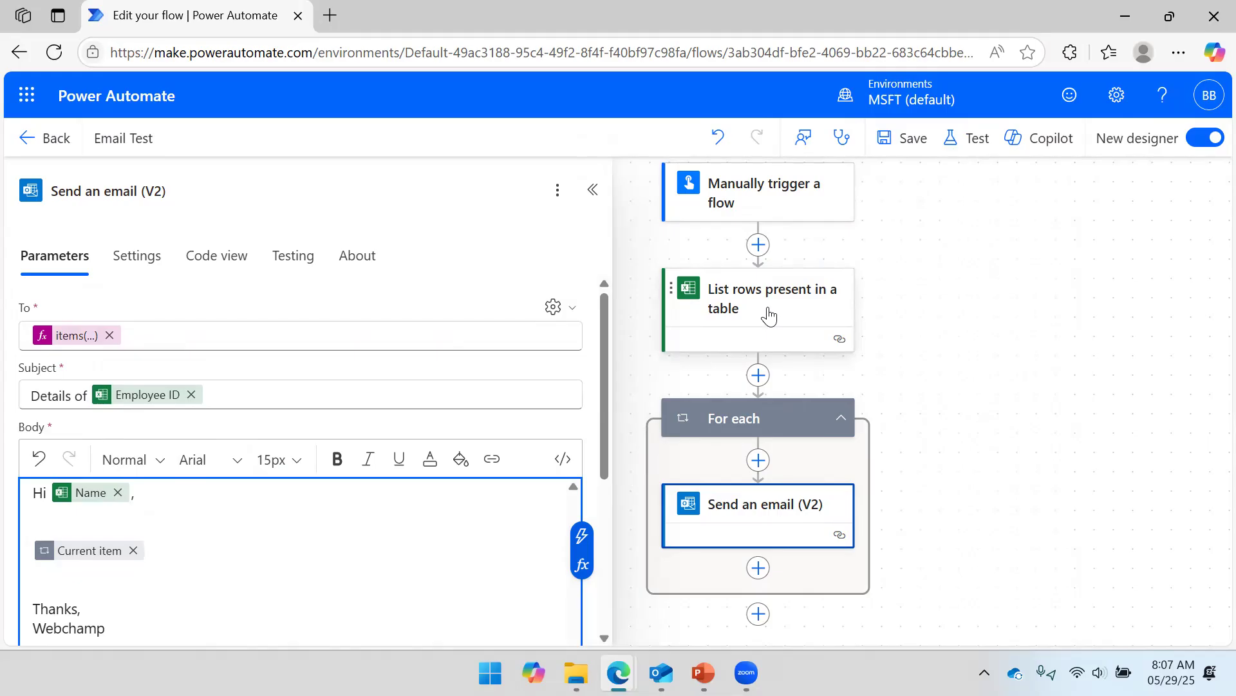
Save the Email Test flow and collapse the email action's details to show the whole sequence.
left_click(925, 153)
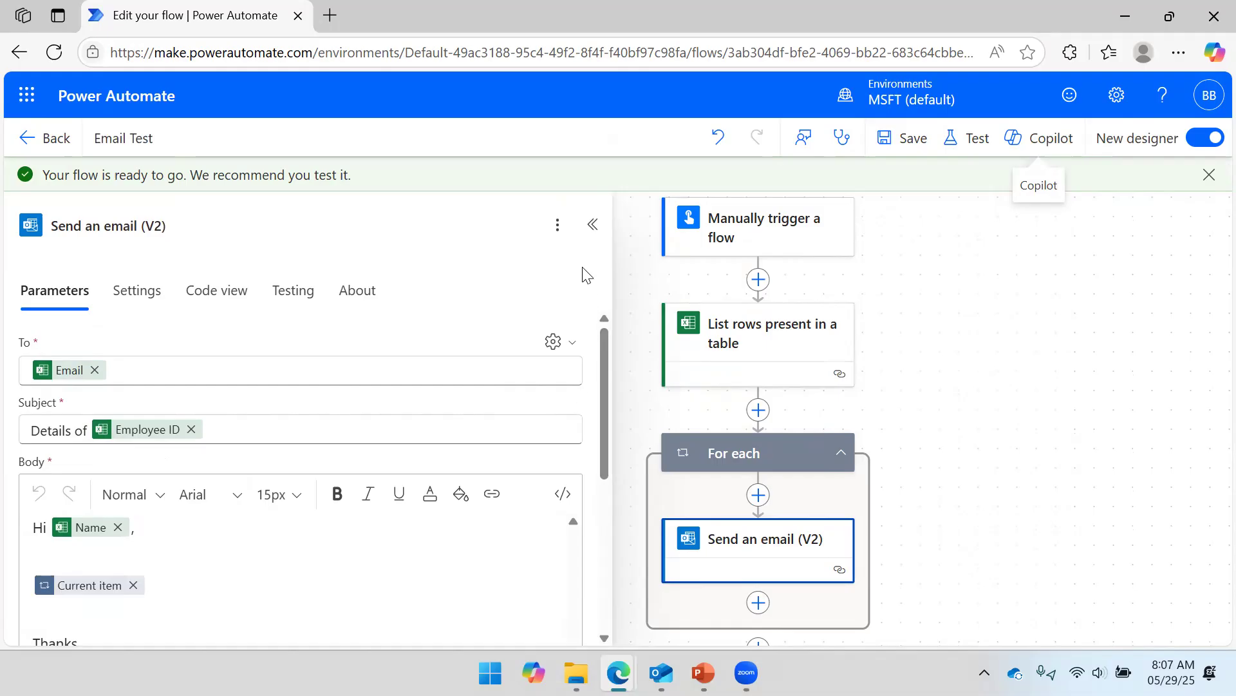
left_click(592, 224)
left_click_drag(1030, 361, 930, 363)
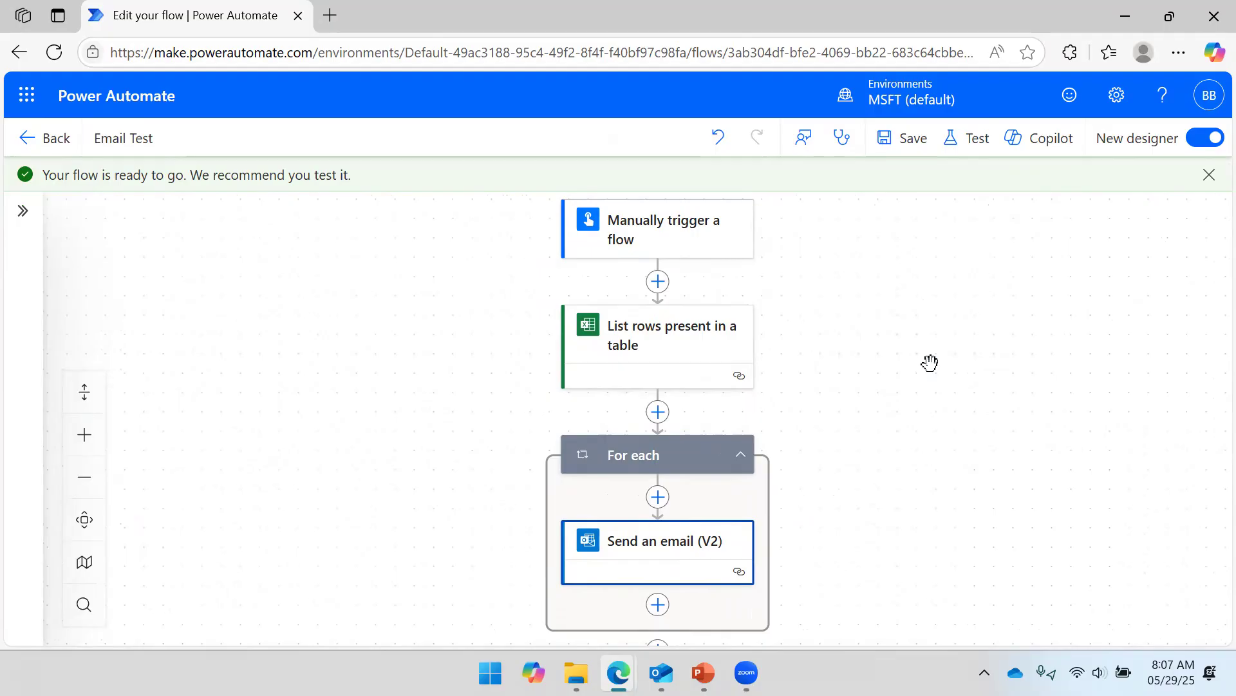
Switch to Outlook and delete the old Test Email message from Sent Items.
left_click(661, 673)
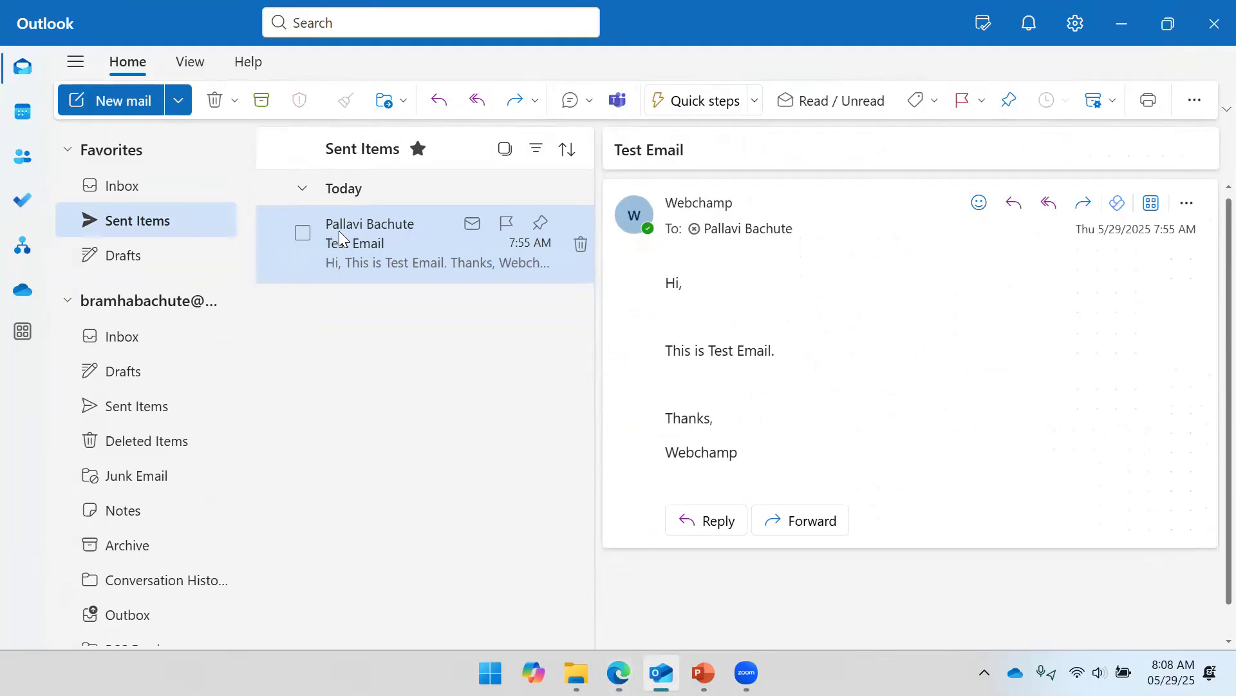
left_click(302, 233)
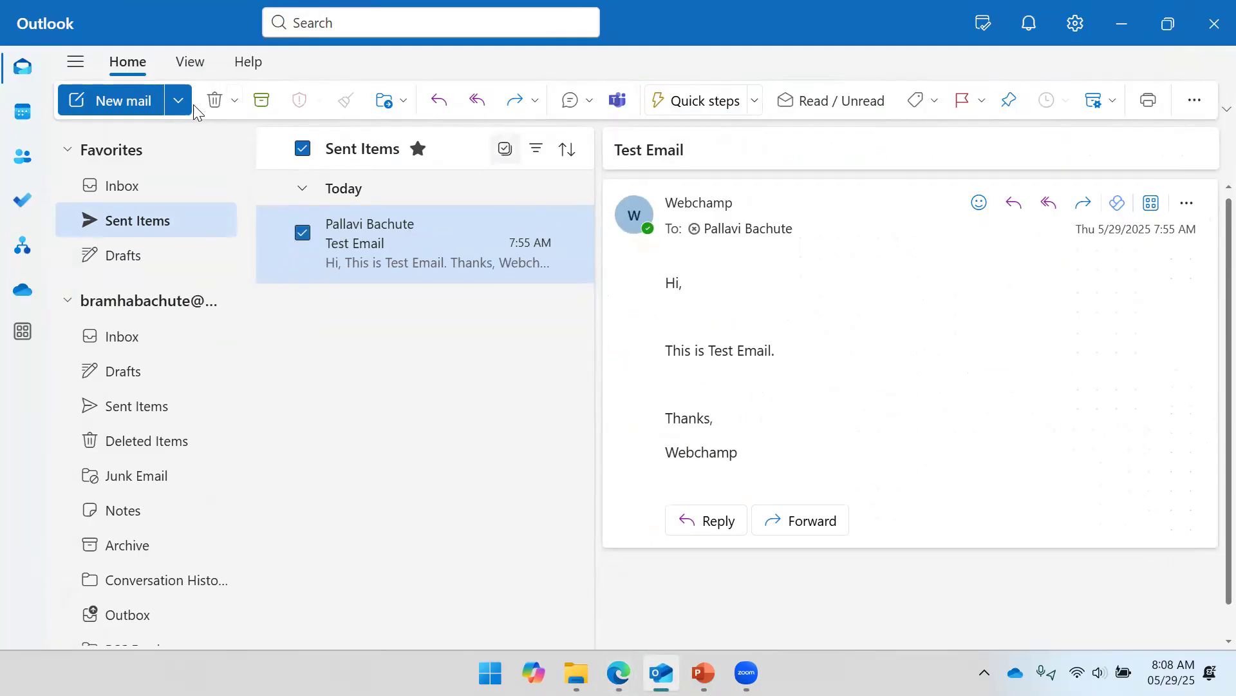
left_click(216, 101)
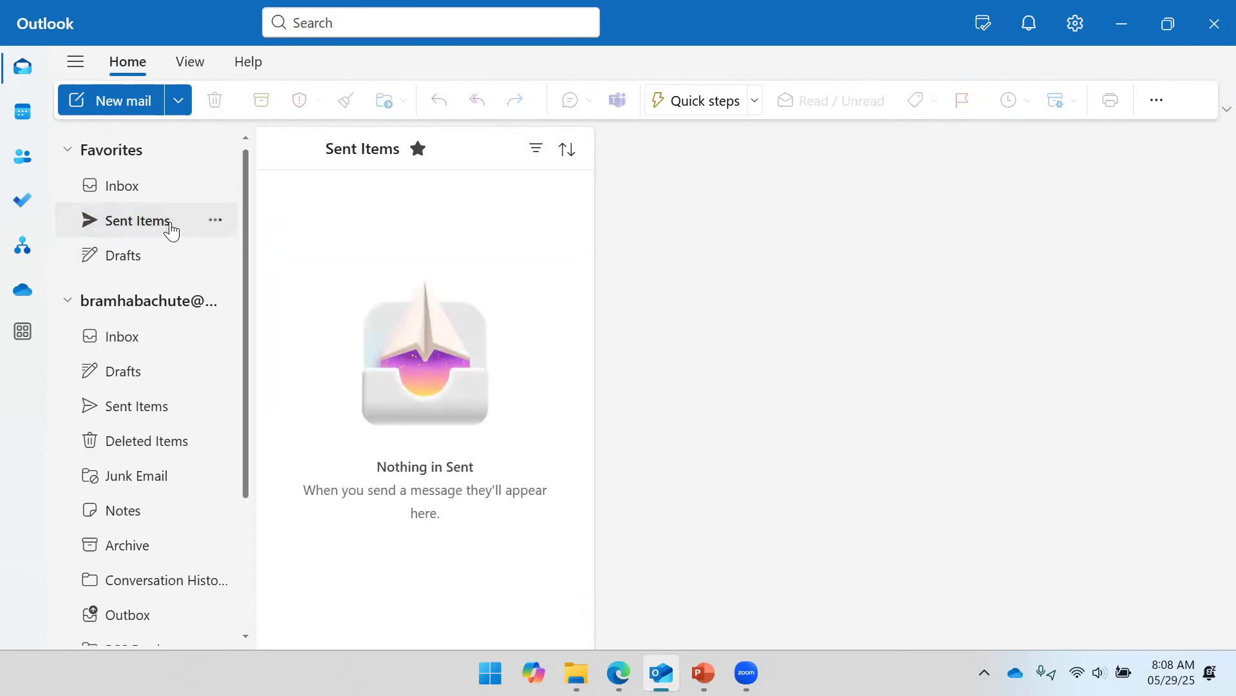
left_click(170, 227)
Switch back to the Email Test flow in Power Automate and run a manual test of it.
mouse_move(618, 673)
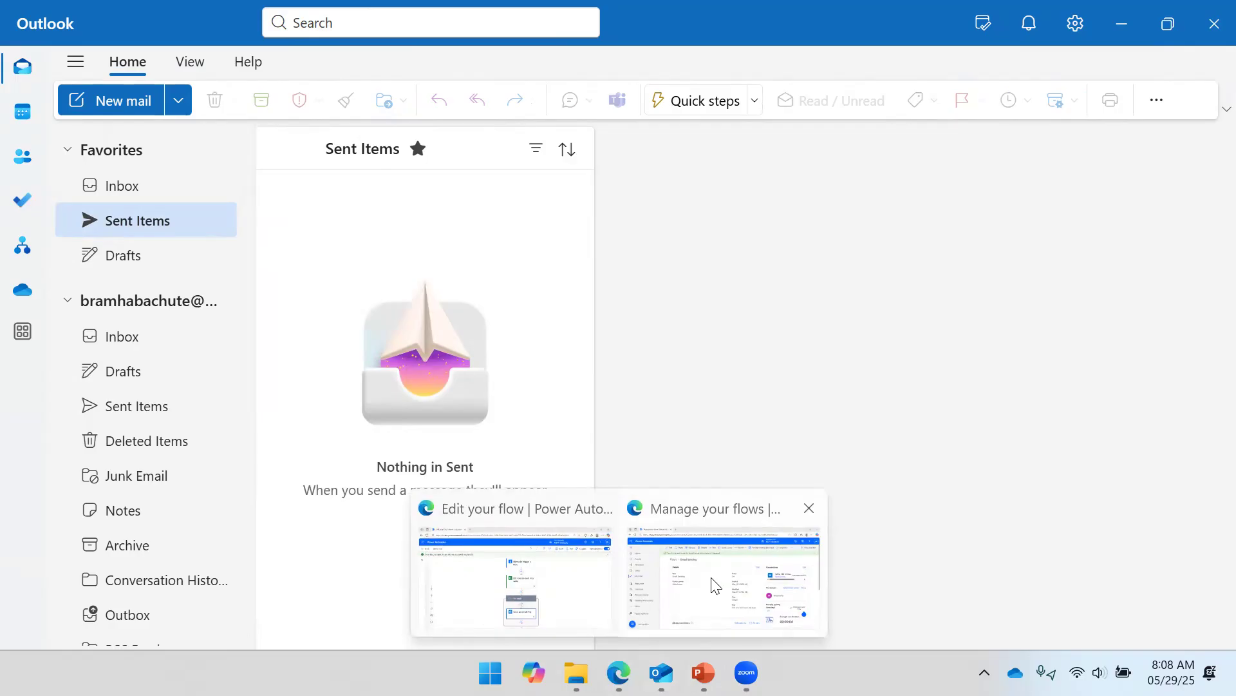
left_click(519, 579)
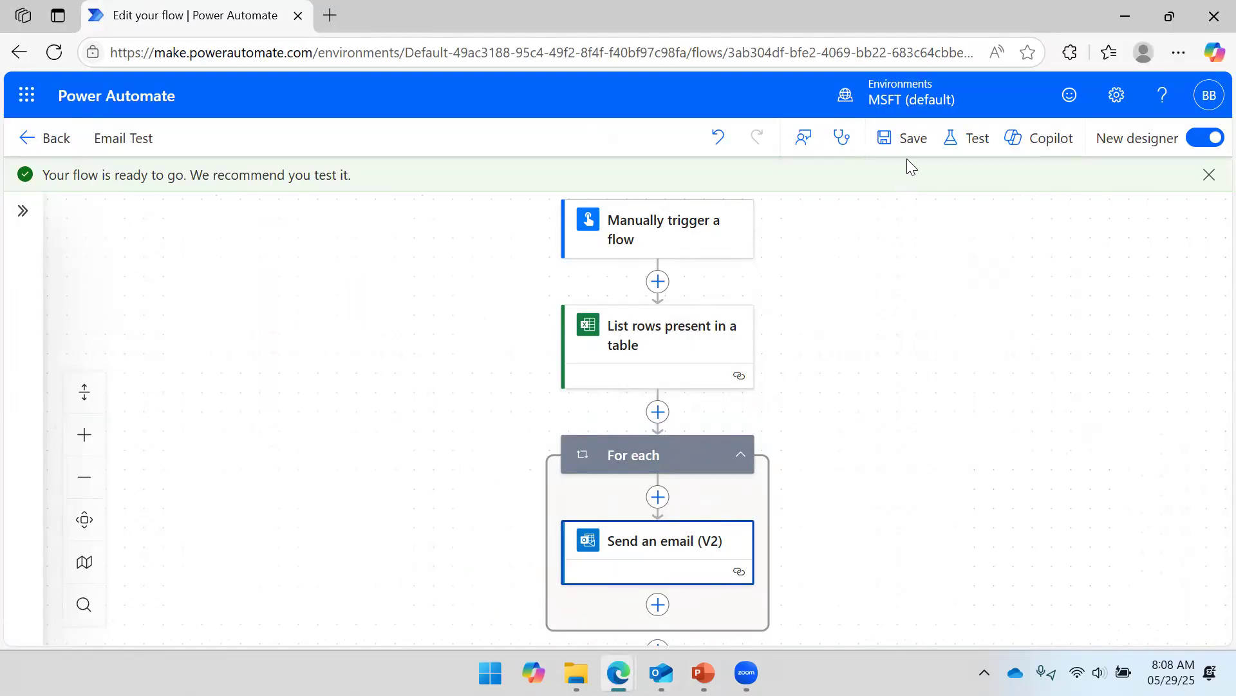
left_click(964, 143)
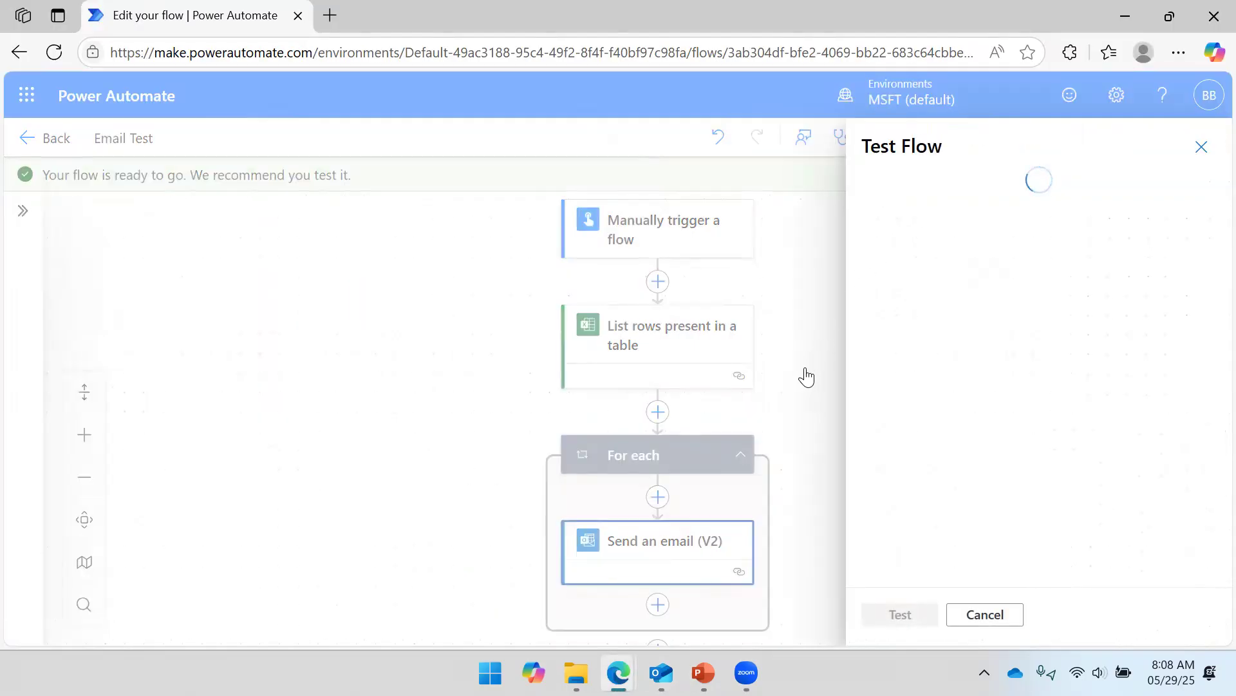
left_click(903, 195)
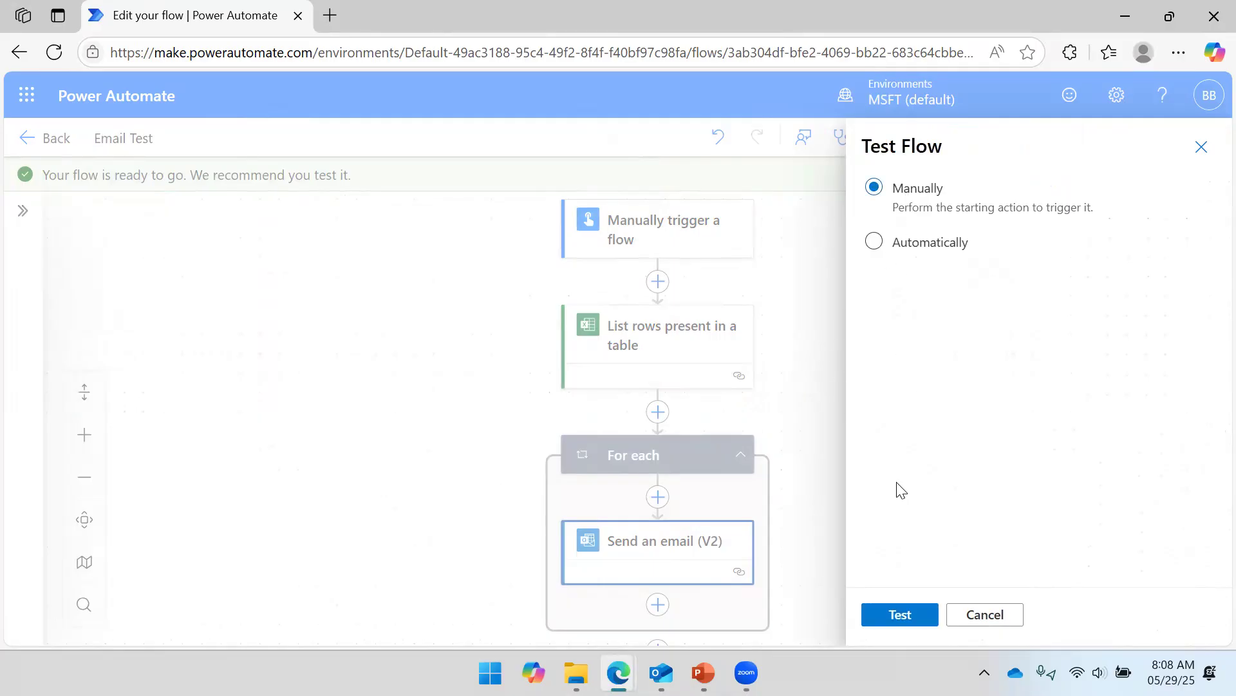
left_click(899, 615)
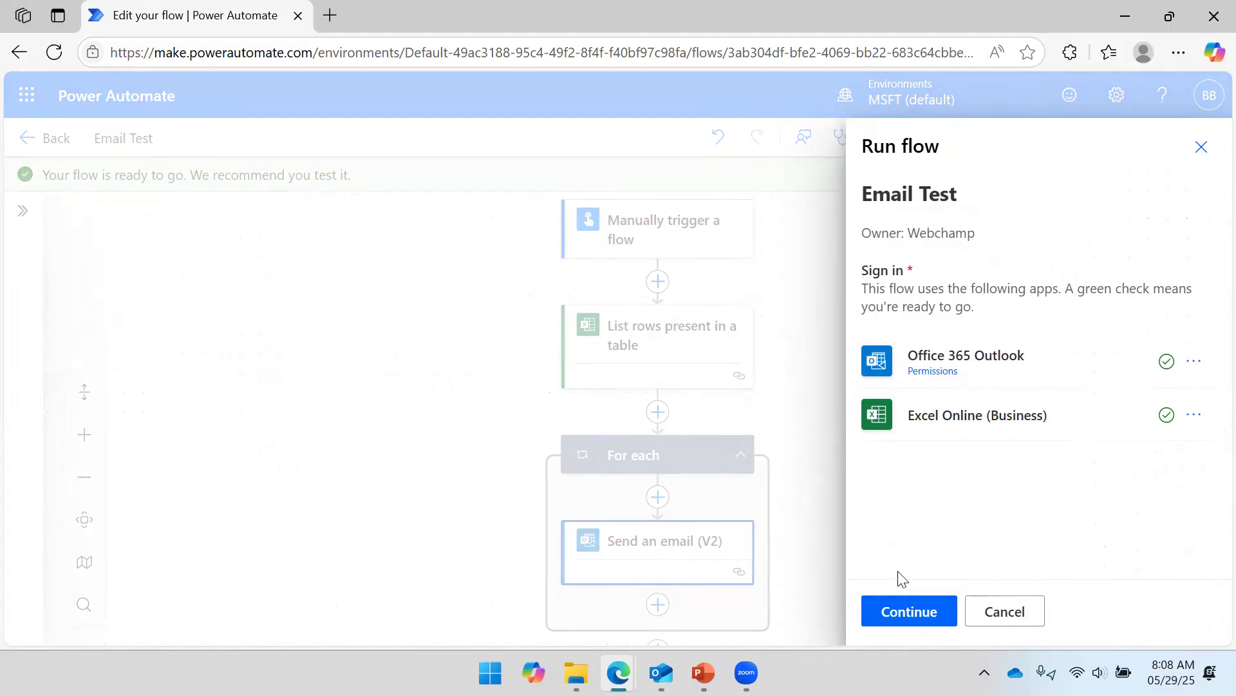
left_click(910, 612)
left_click(894, 609)
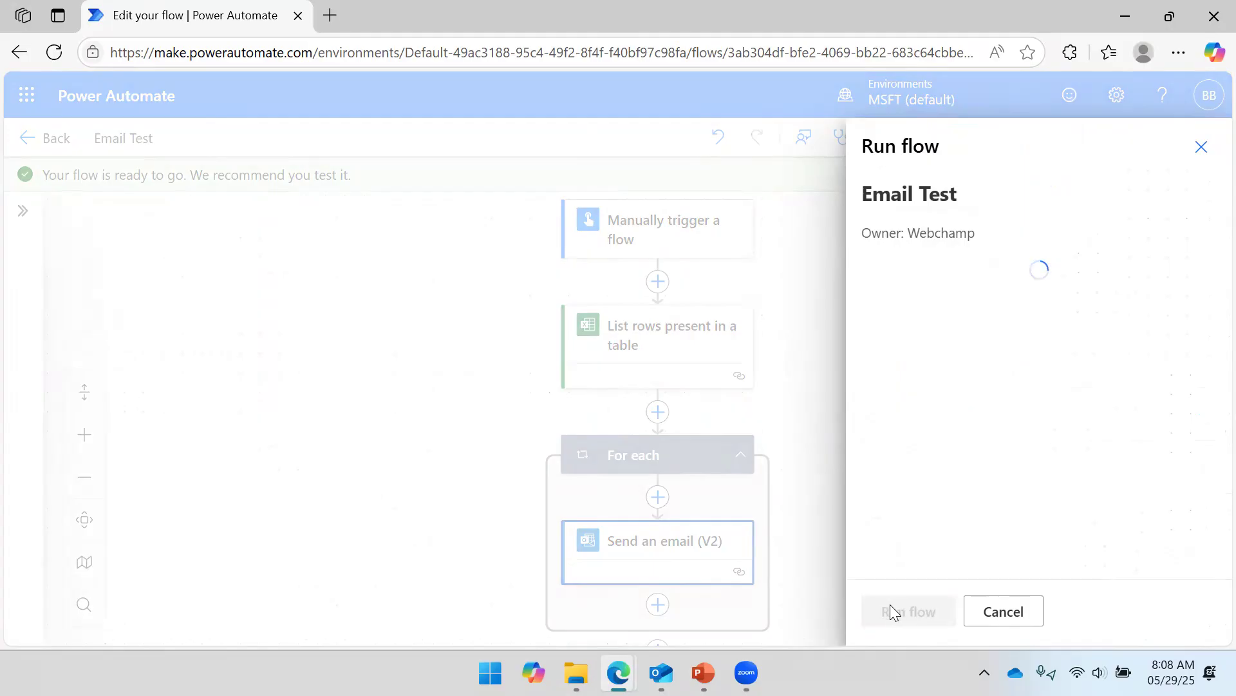
Check Outlook's Sent Items, return to the flow, and close the run pane to review the run's result.
left_click(655, 666)
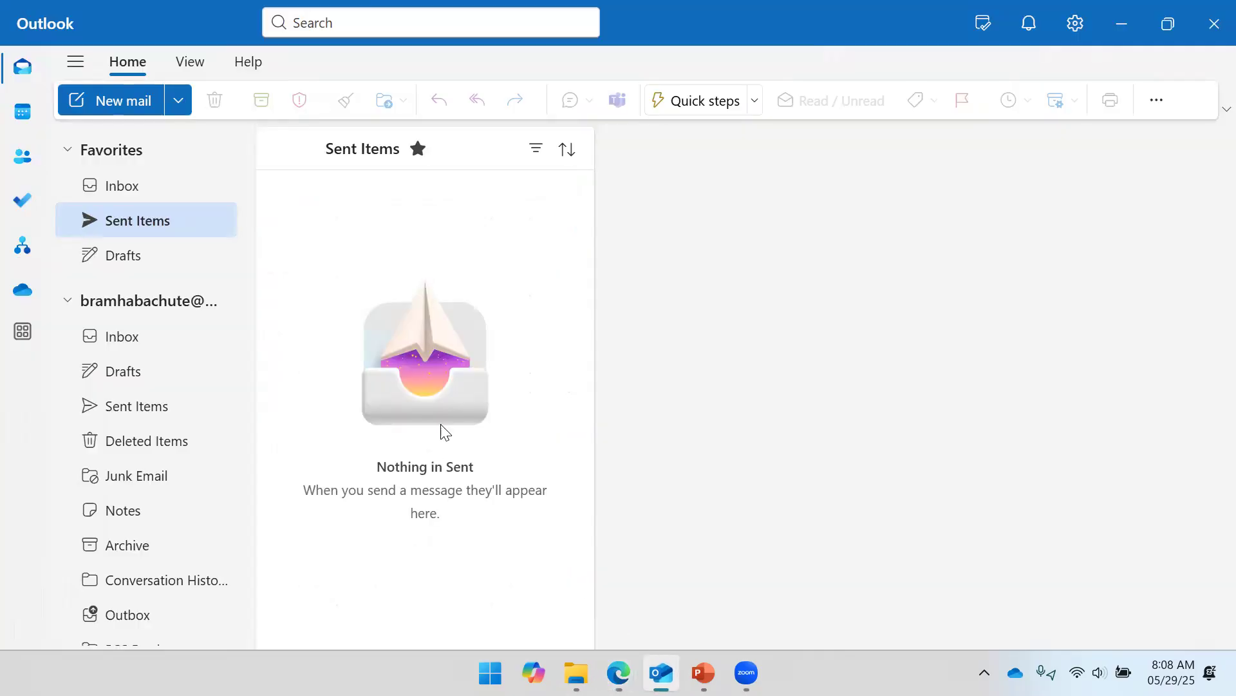
mouse_move(618, 672)
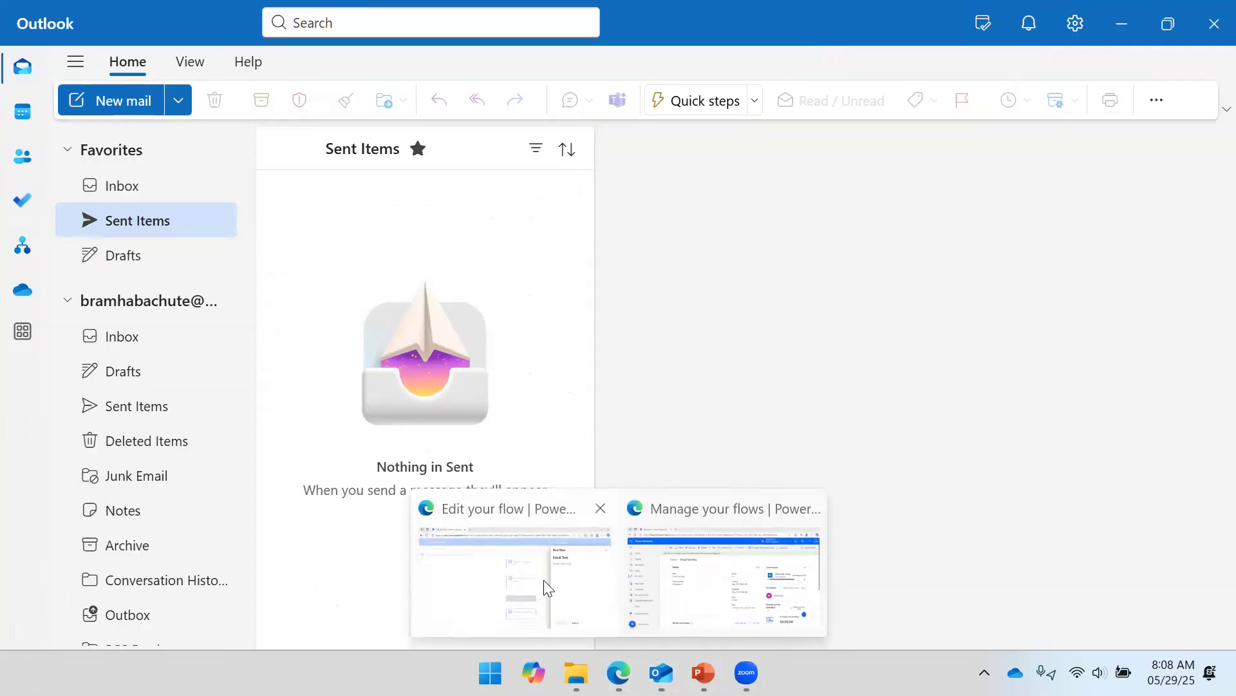
left_click(547, 585)
left_click(870, 603)
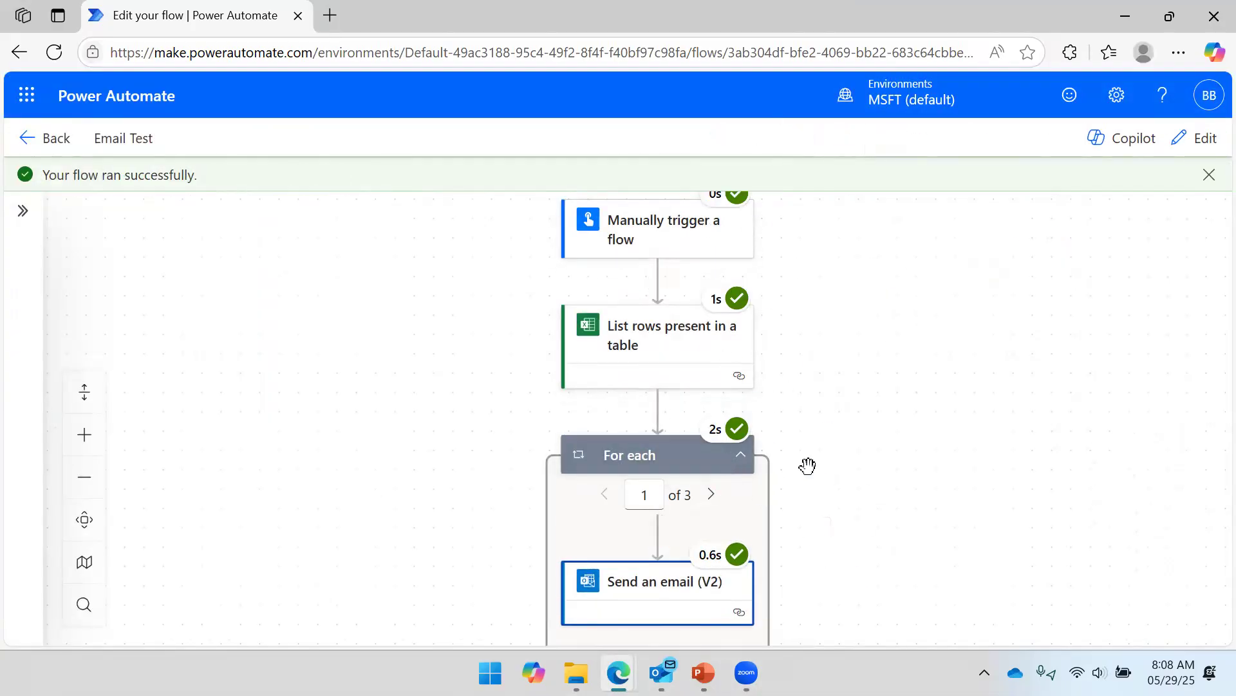
scroll(897, 401, "down", 1)
scroll(899, 401, "up", 1)
Switch to Outlook's Sent Items and examine the employee details in the body of each email sent by the flow.
left_click(661, 673)
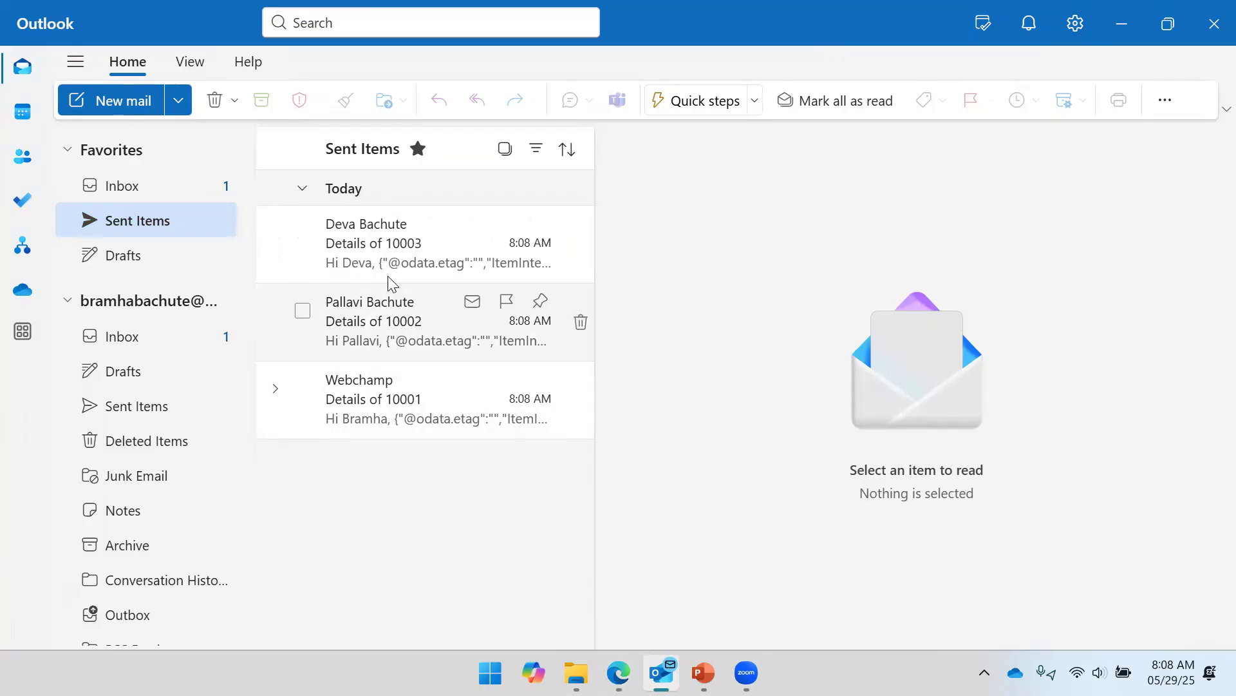
left_click(370, 417)
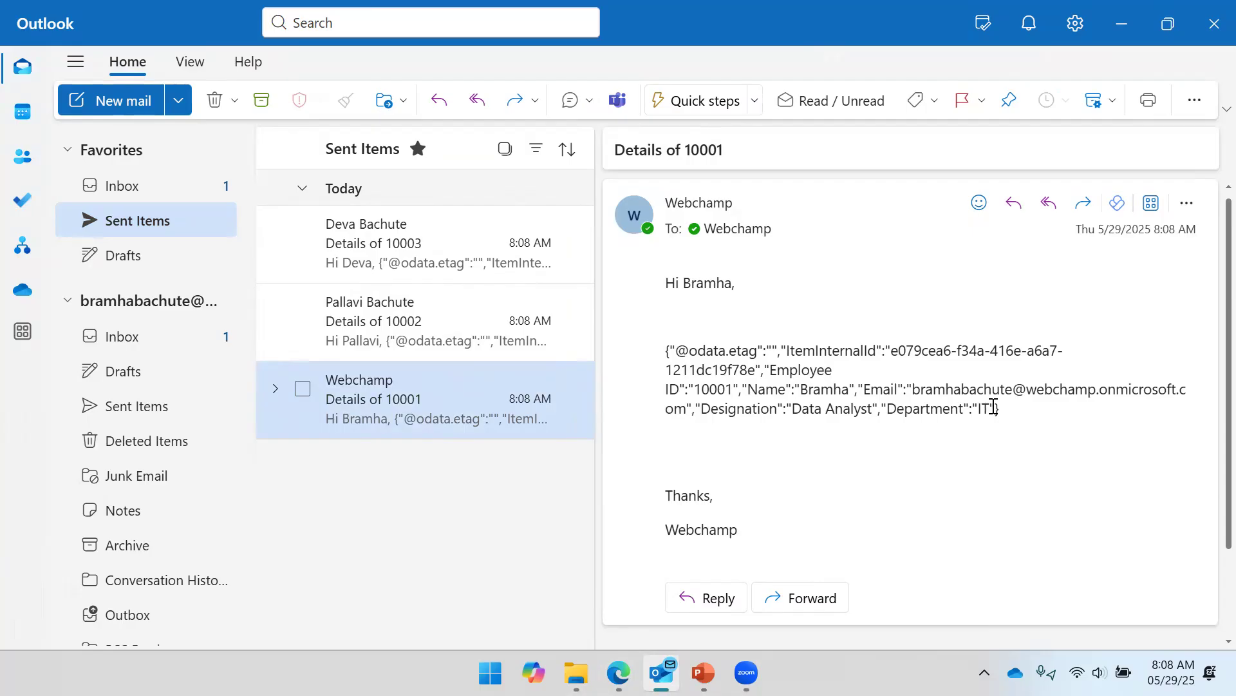
left_click_drag(1006, 411, 672, 350)
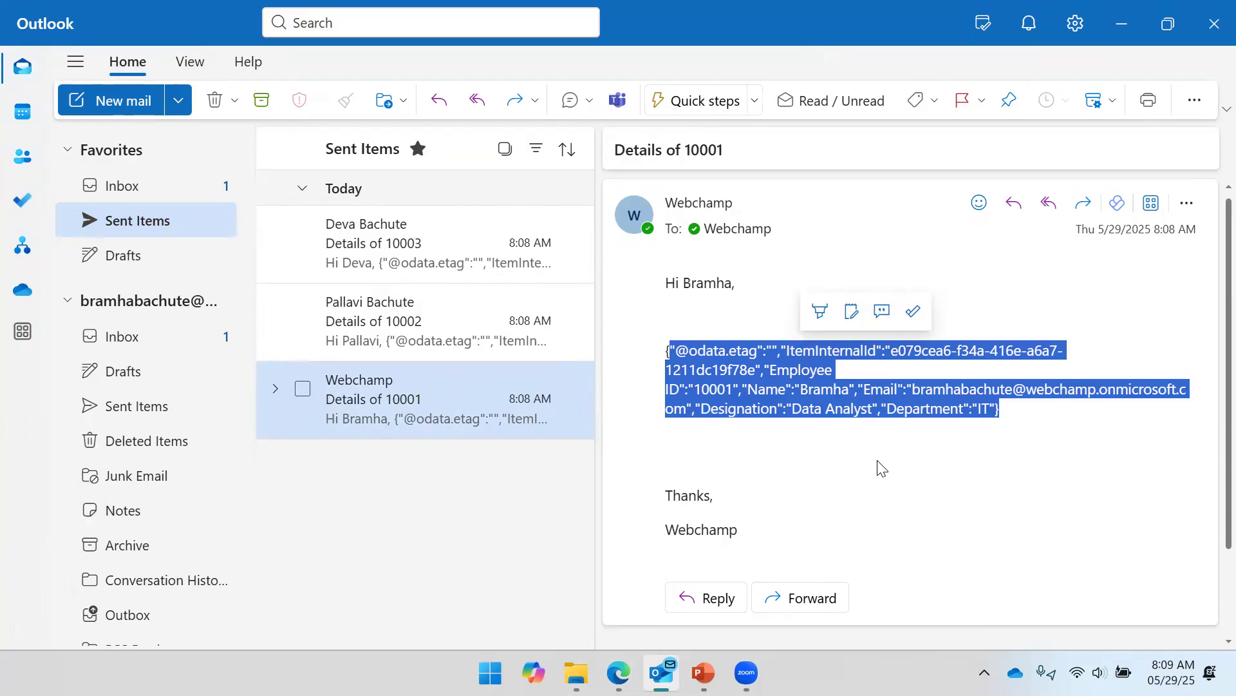
left_click(399, 325)
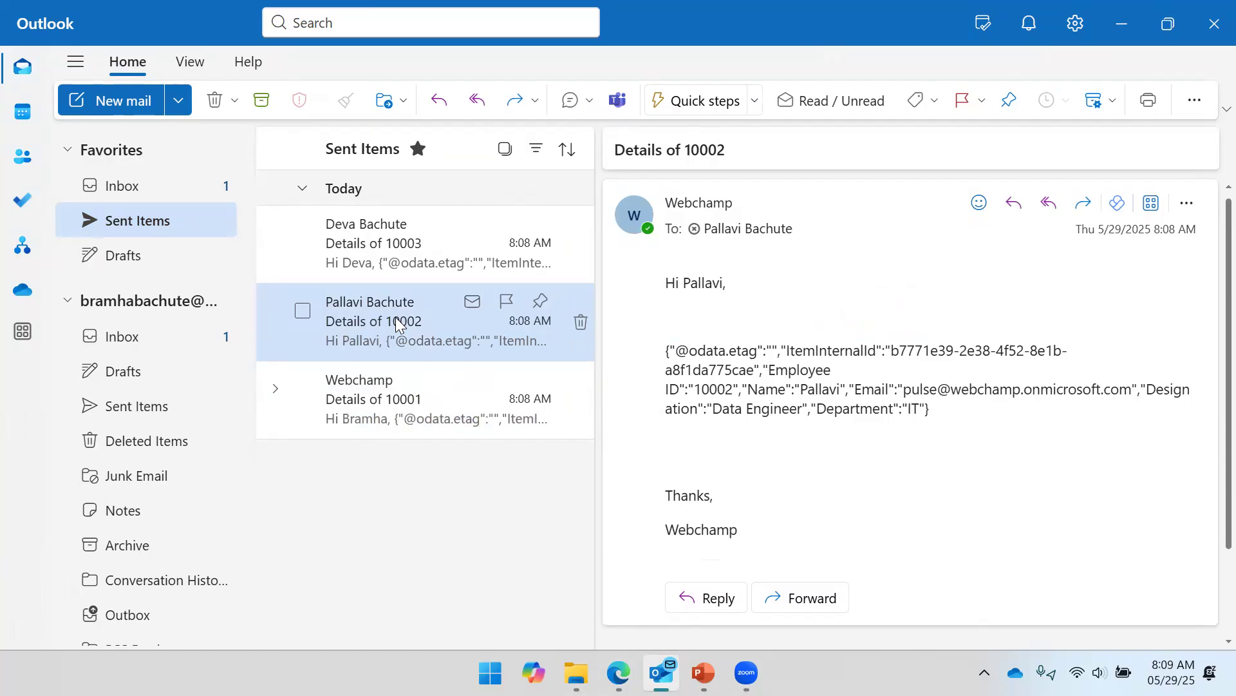
left_click(399, 250)
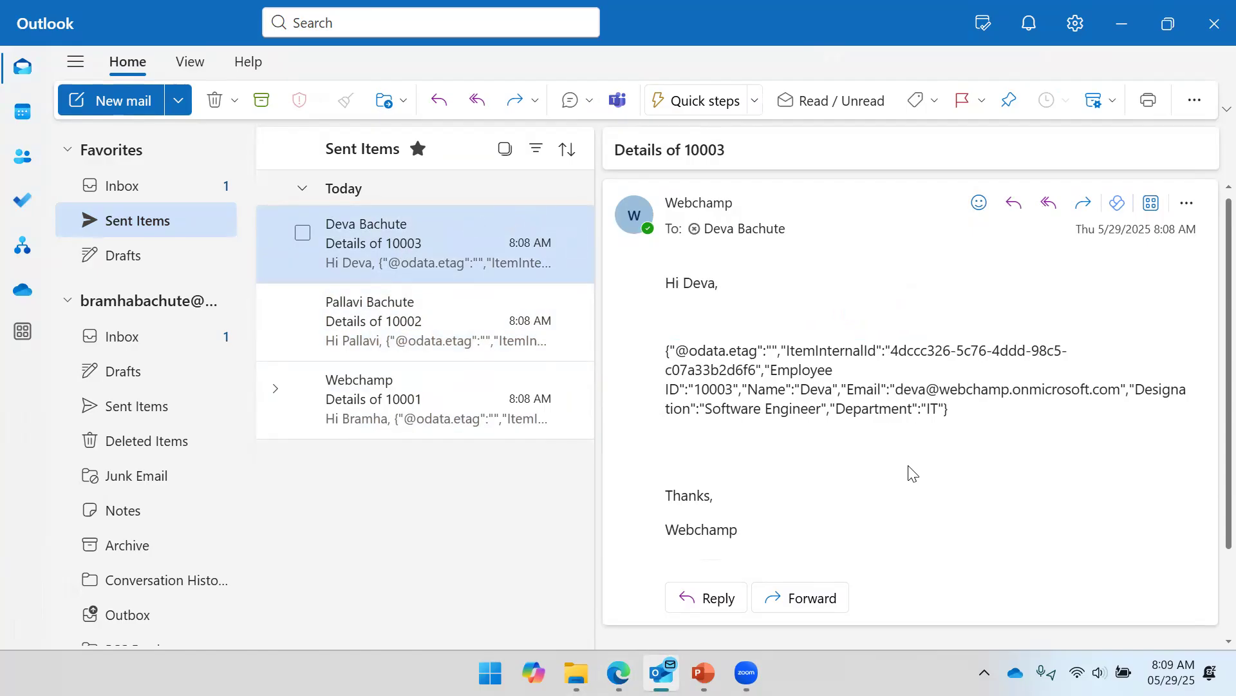
left_click_drag(964, 410, 662, 362)
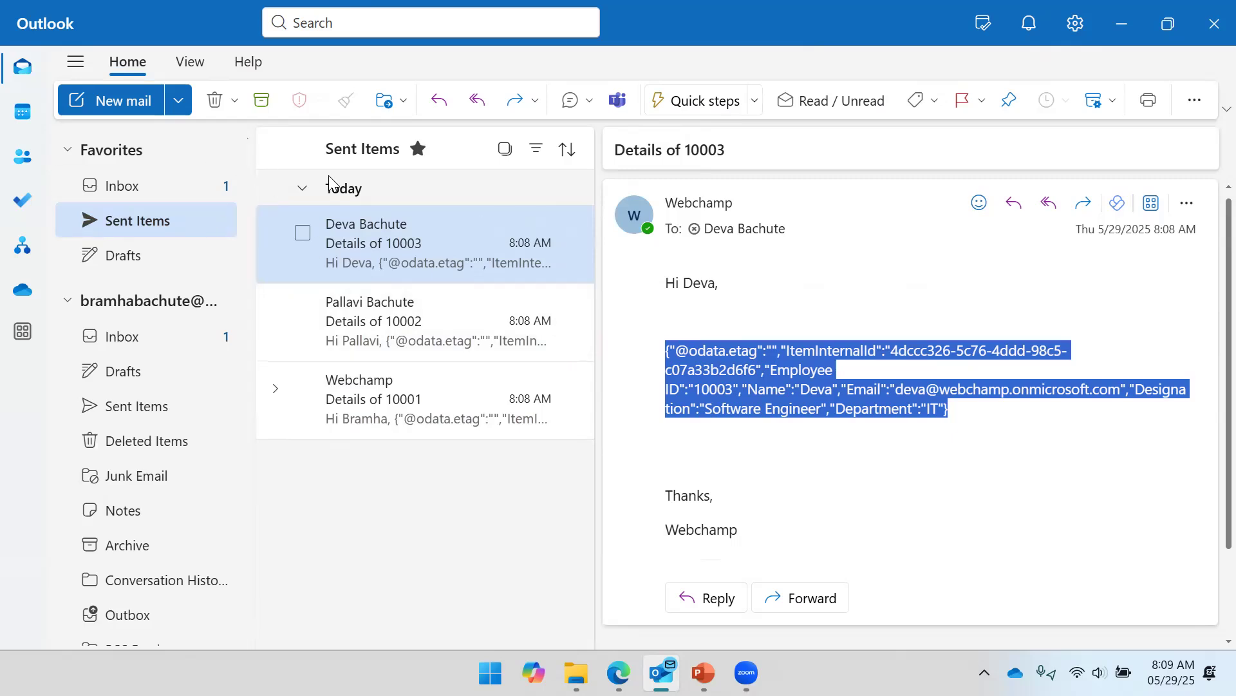
Select all messages in Sent Items and delete them.
left_click(505, 148)
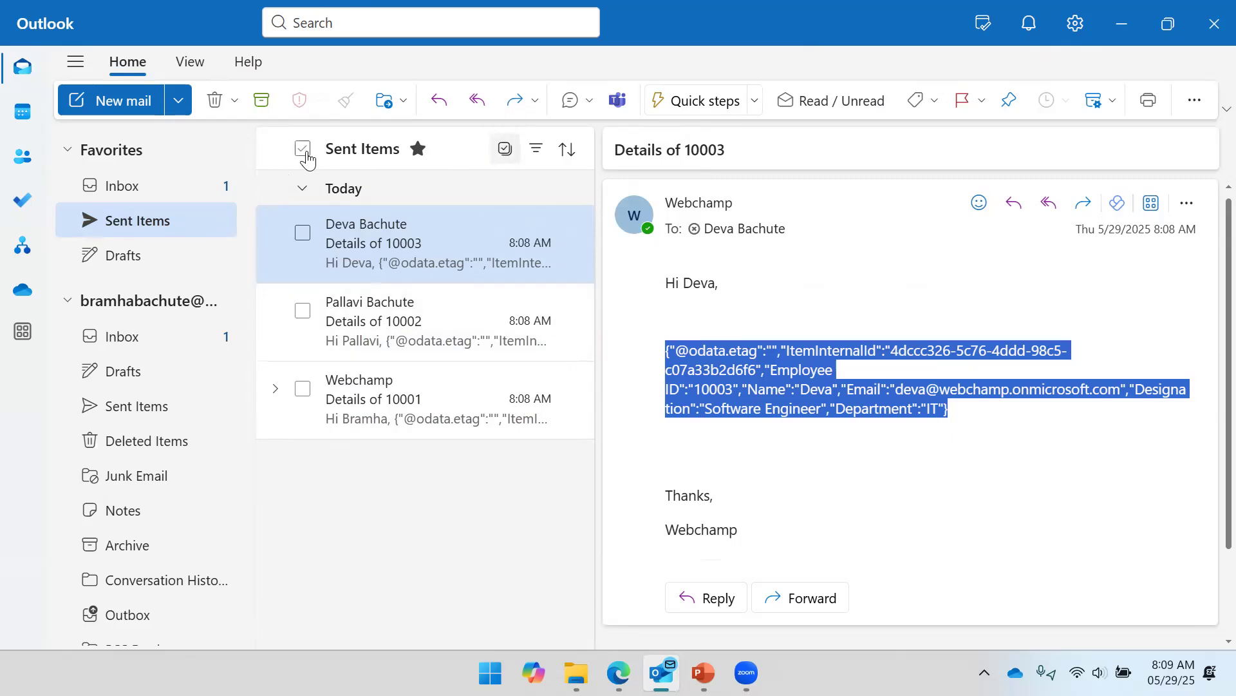
left_click(305, 152)
left_click(217, 111)
left_click(751, 373)
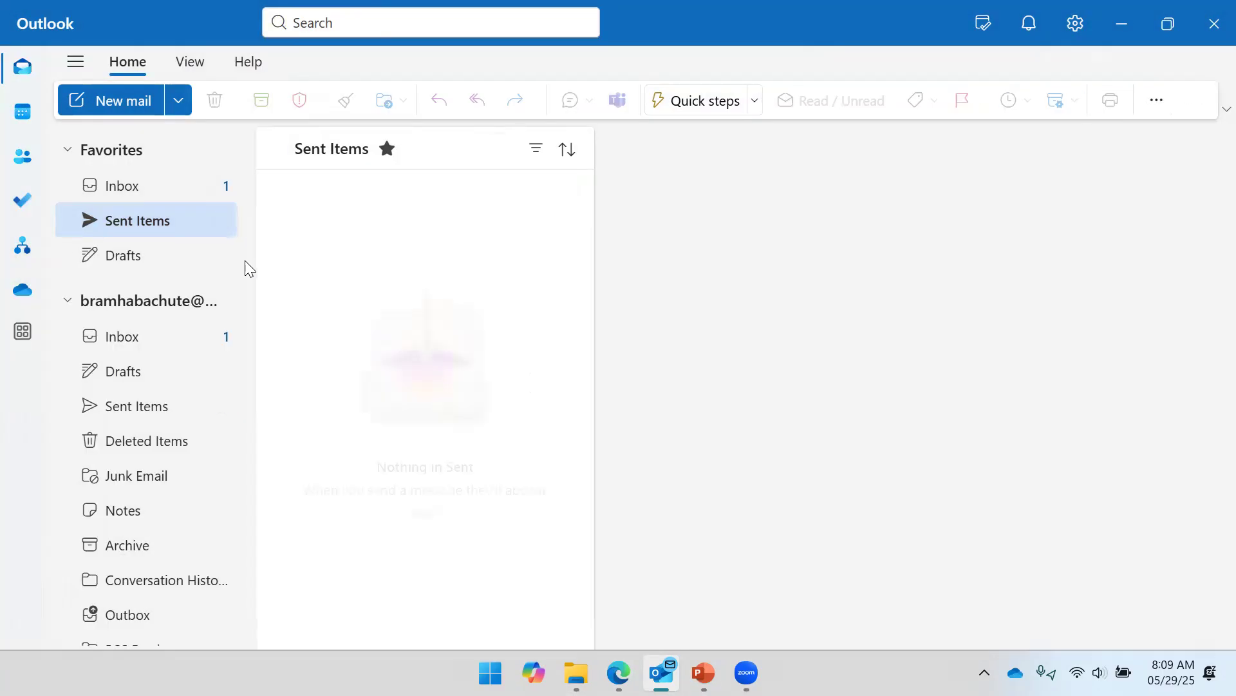
Delete the employee details email received in the Inbox.
right_click(222, 201)
left_click(149, 193)
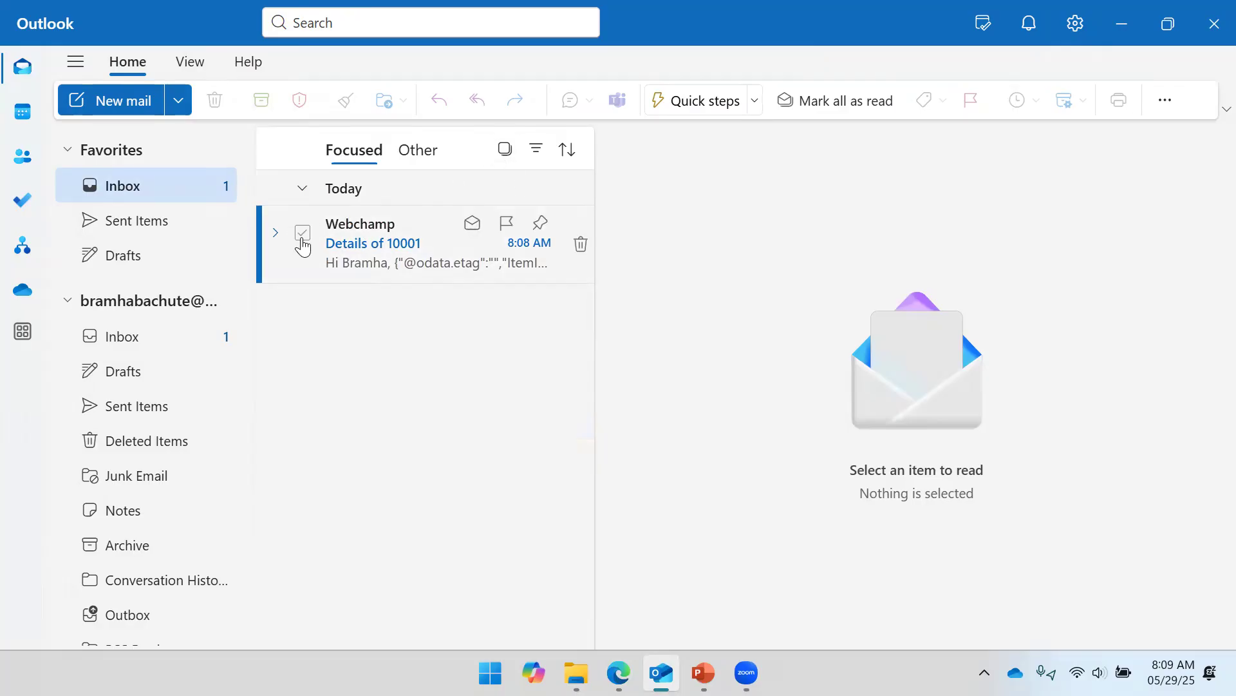
left_click(303, 247)
left_click(214, 99)
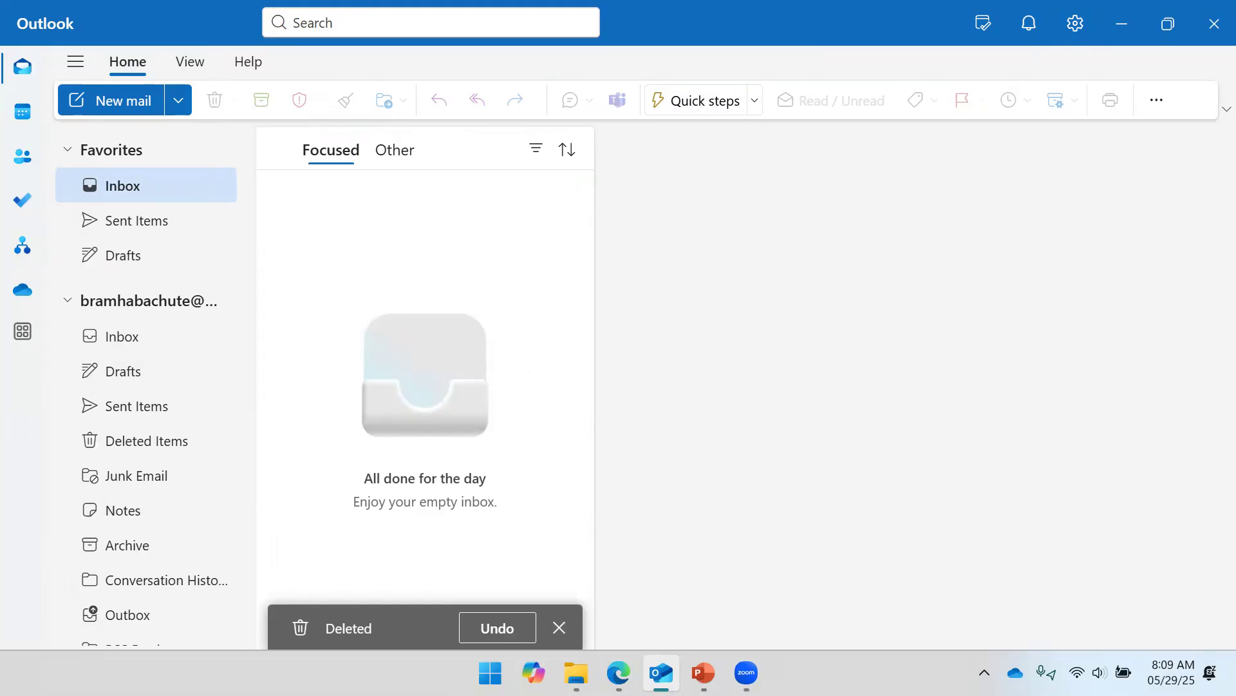
Switch back to Power Automate, leave the run result for the flow's details page, and reopen Email Test for editing.
left_click(618, 672)
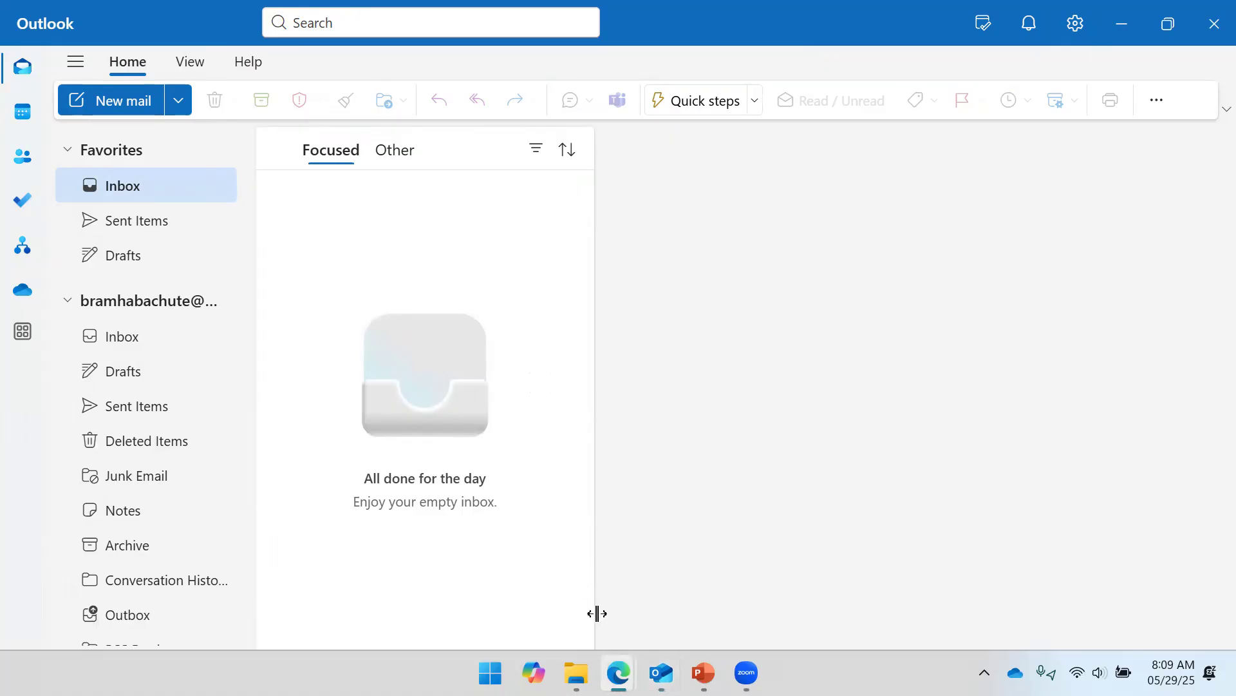
mouse_move(617, 670)
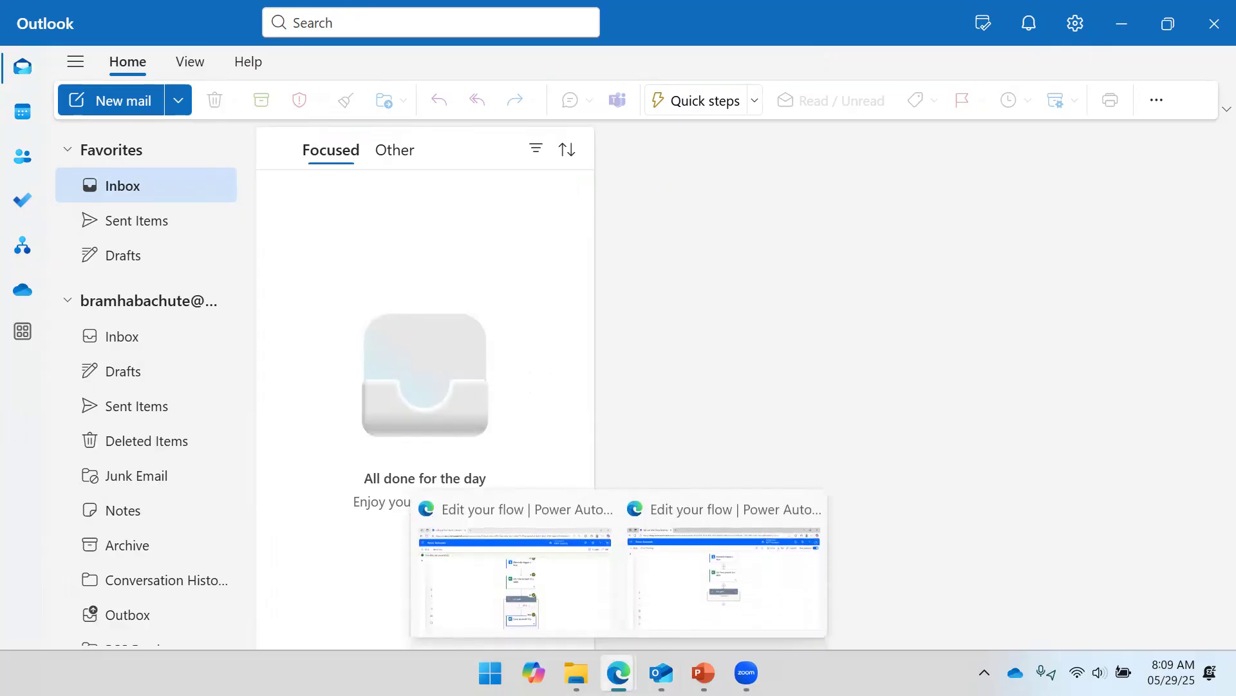
left_click(594, 588)
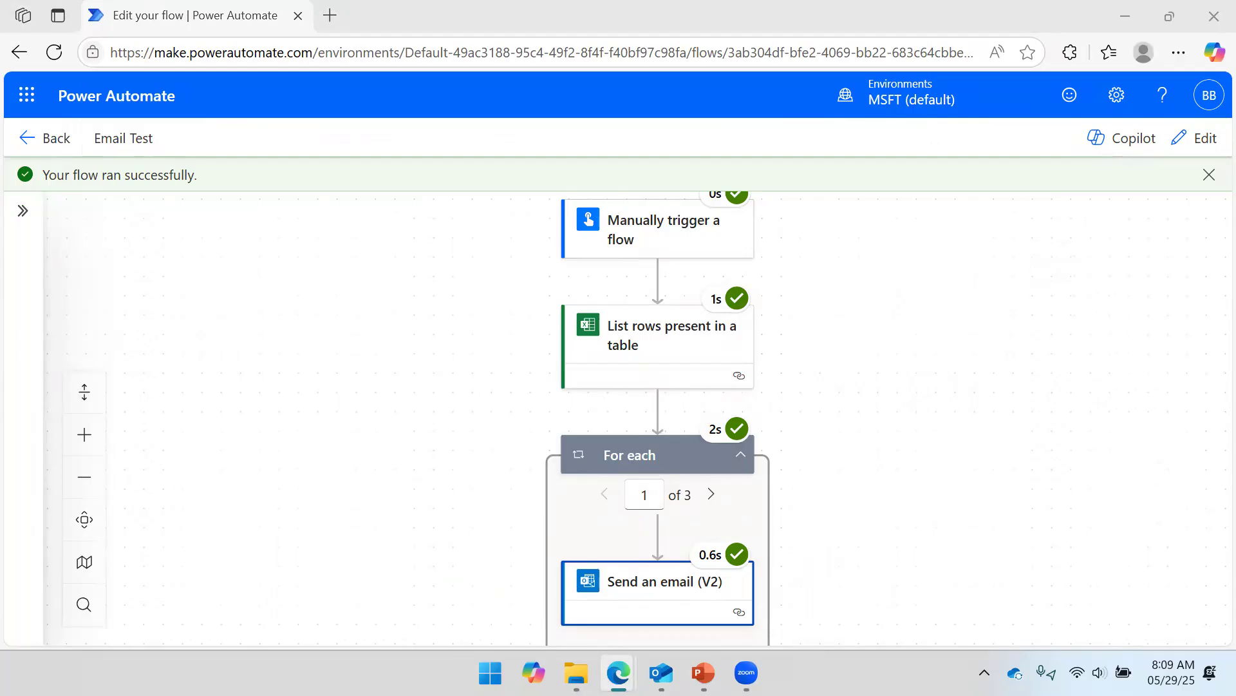
scroll(918, 380, "down", 1)
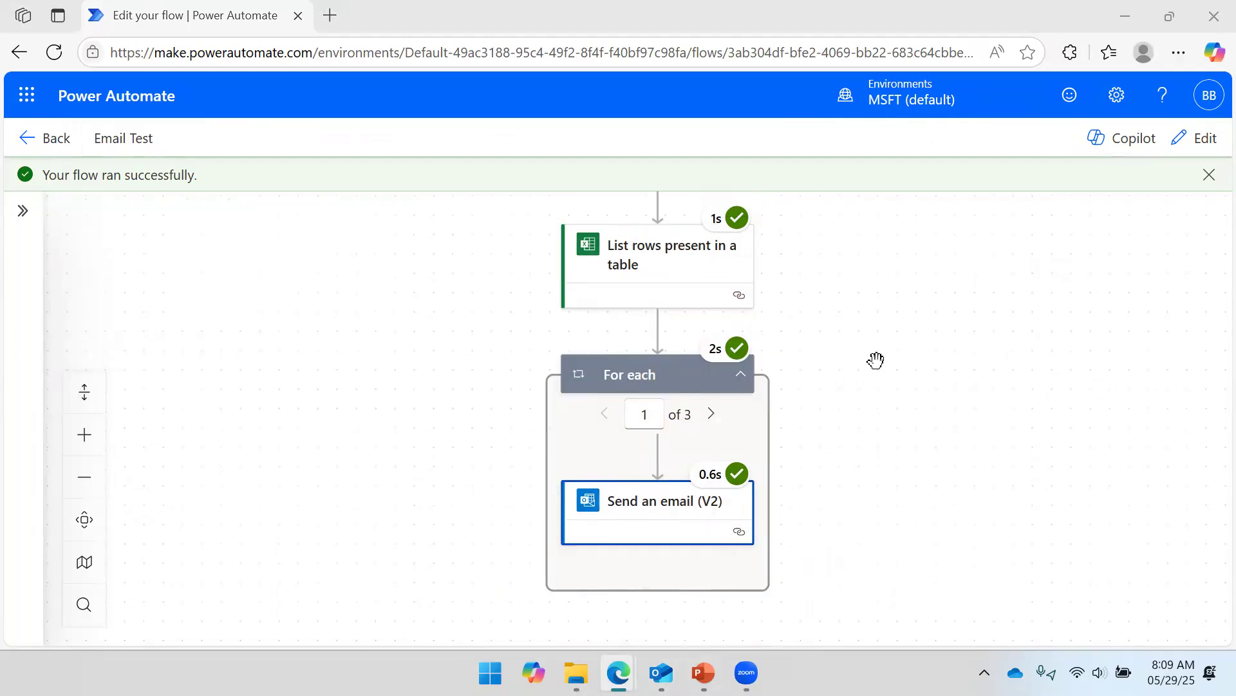
left_click(50, 137)
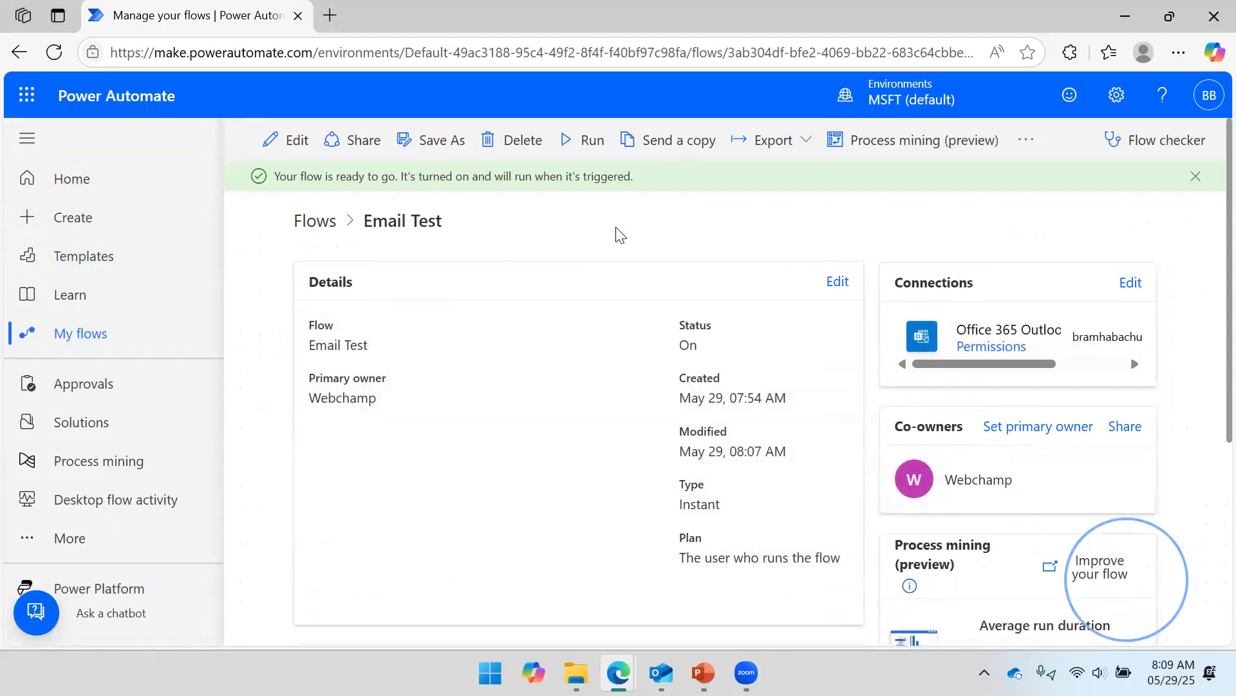
scroll(608, 235, "down", 8)
scroll(609, 235, "up", 8)
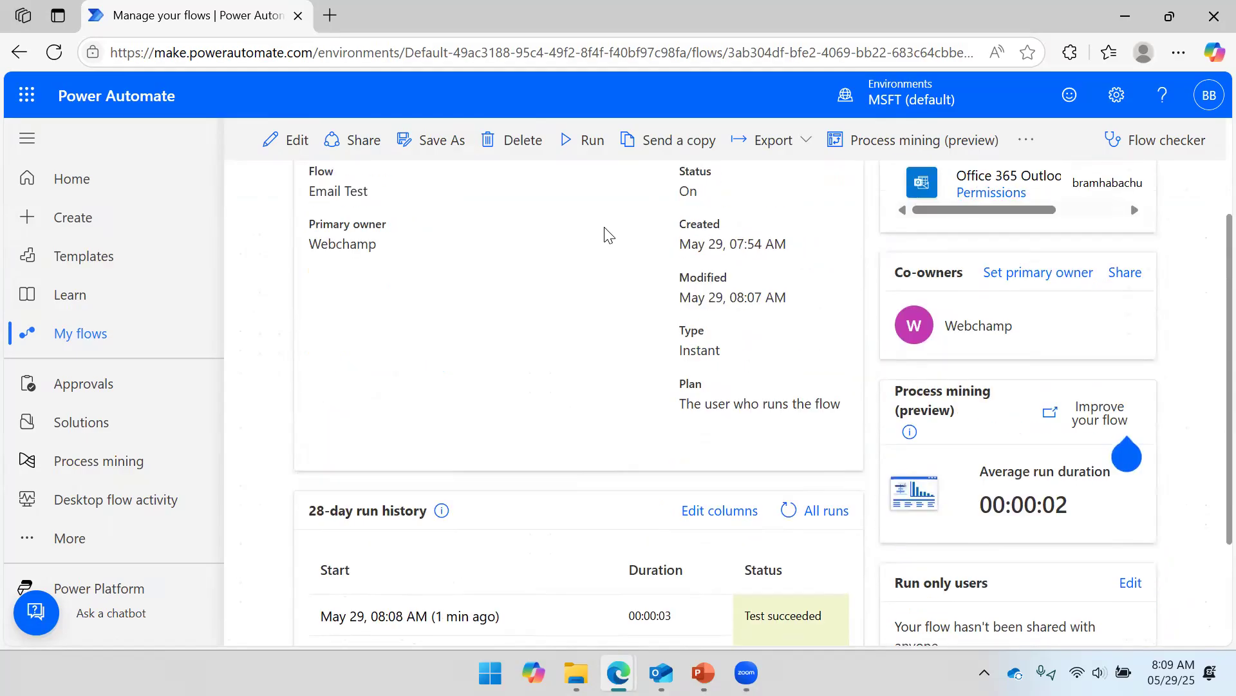
left_click(295, 145)
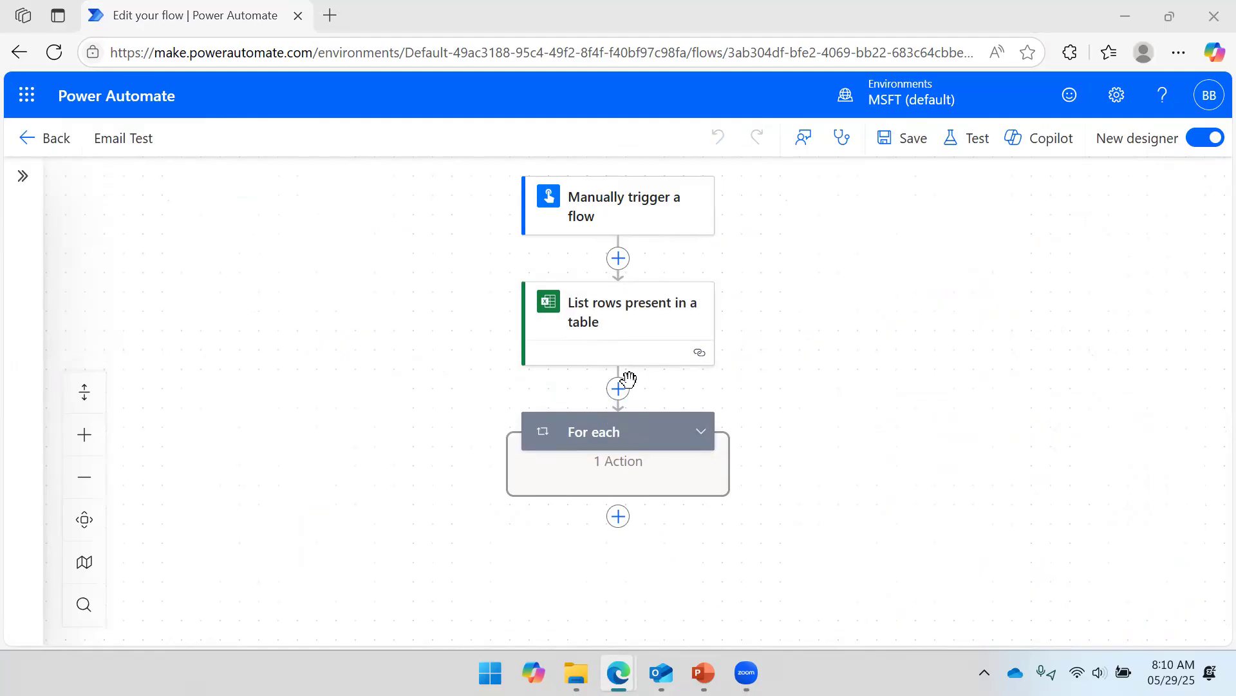
Start a new action before Send an email (V2) inside the For each loop and look through the actions matching "Create Table".
left_click(693, 440)
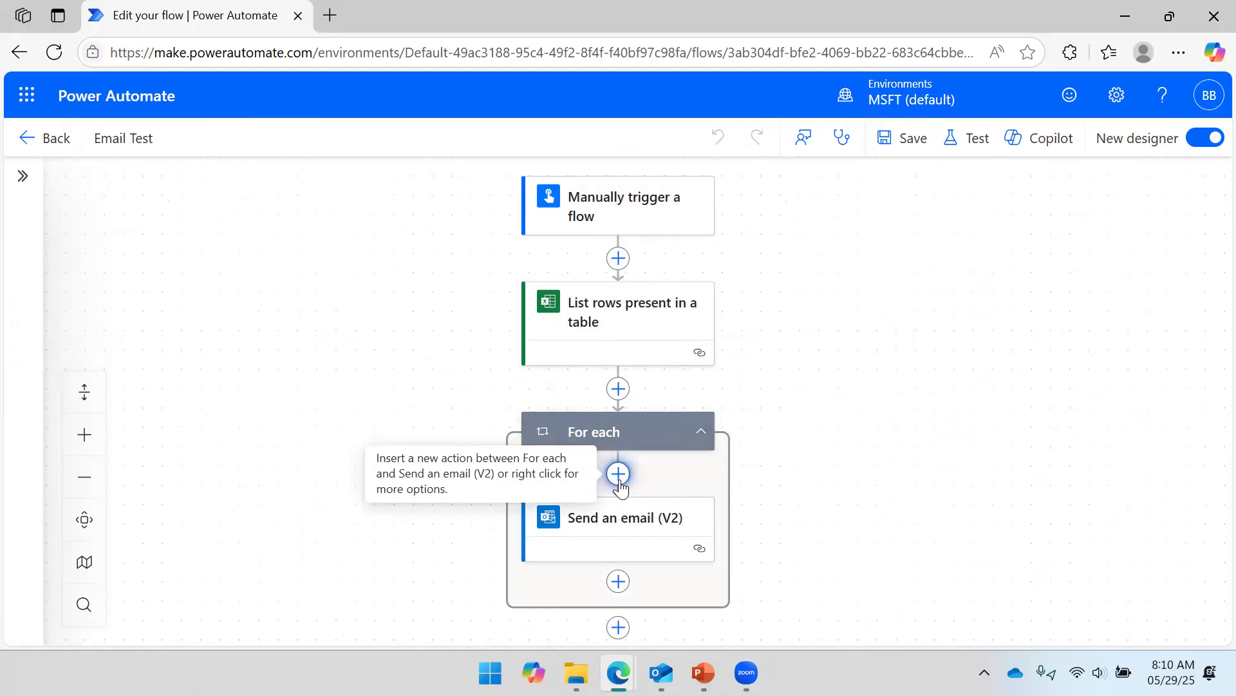
left_click(618, 479)
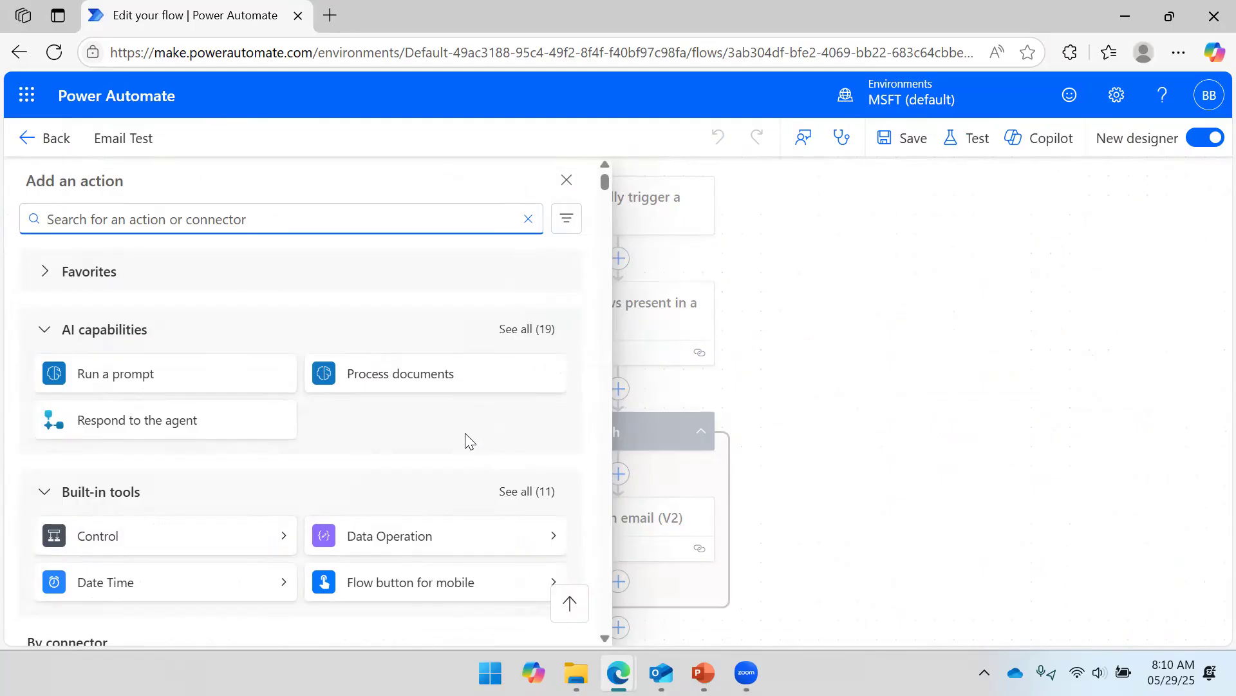
type("Create")
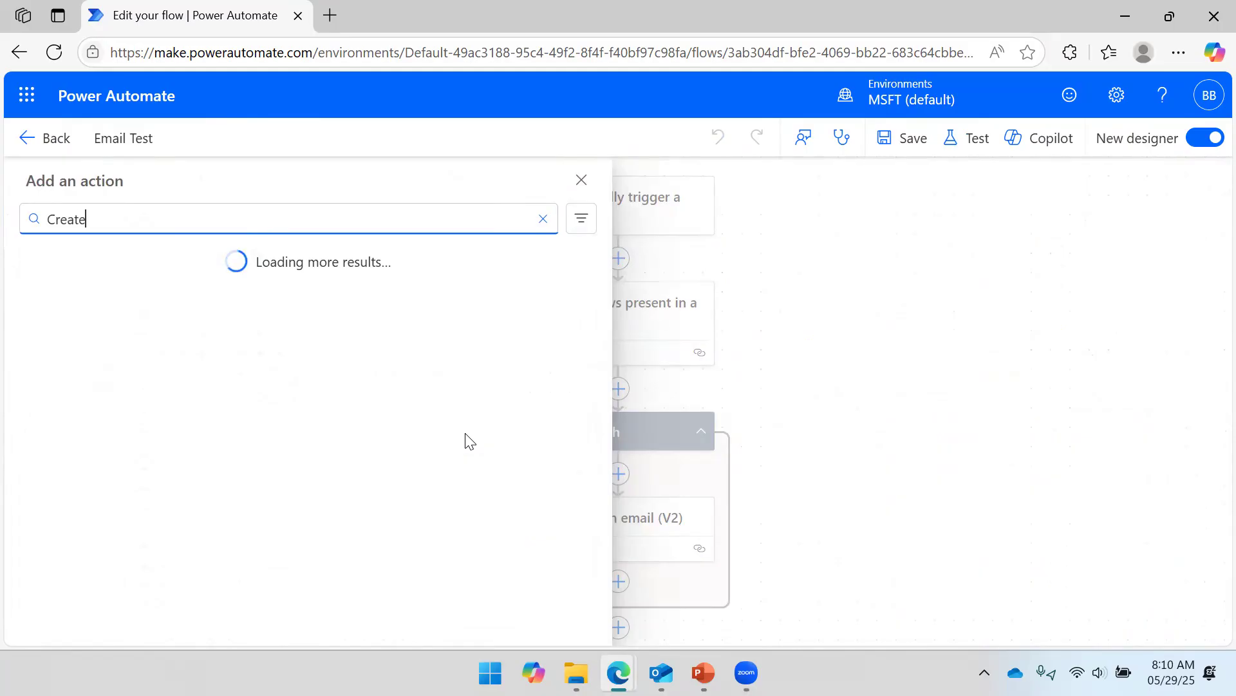
type(" Table")
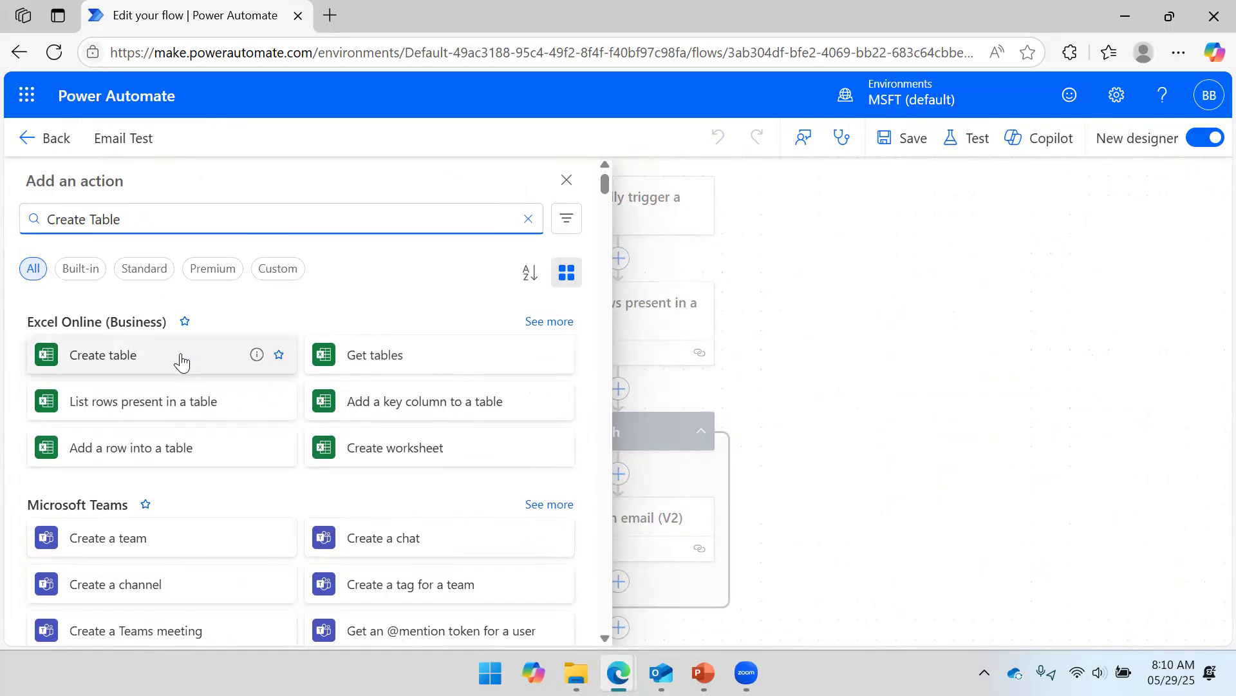
scroll(181, 362, "down", 3)
scroll(172, 367, "down", 5)
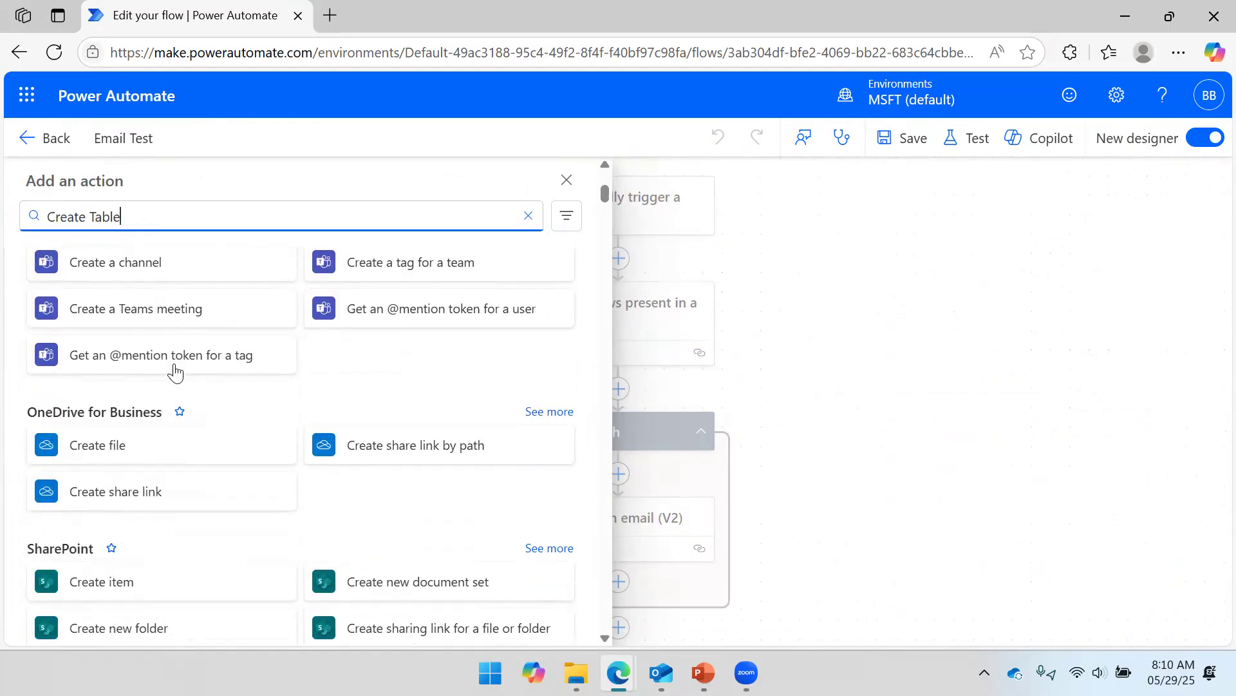
scroll(175, 373, "down", 3)
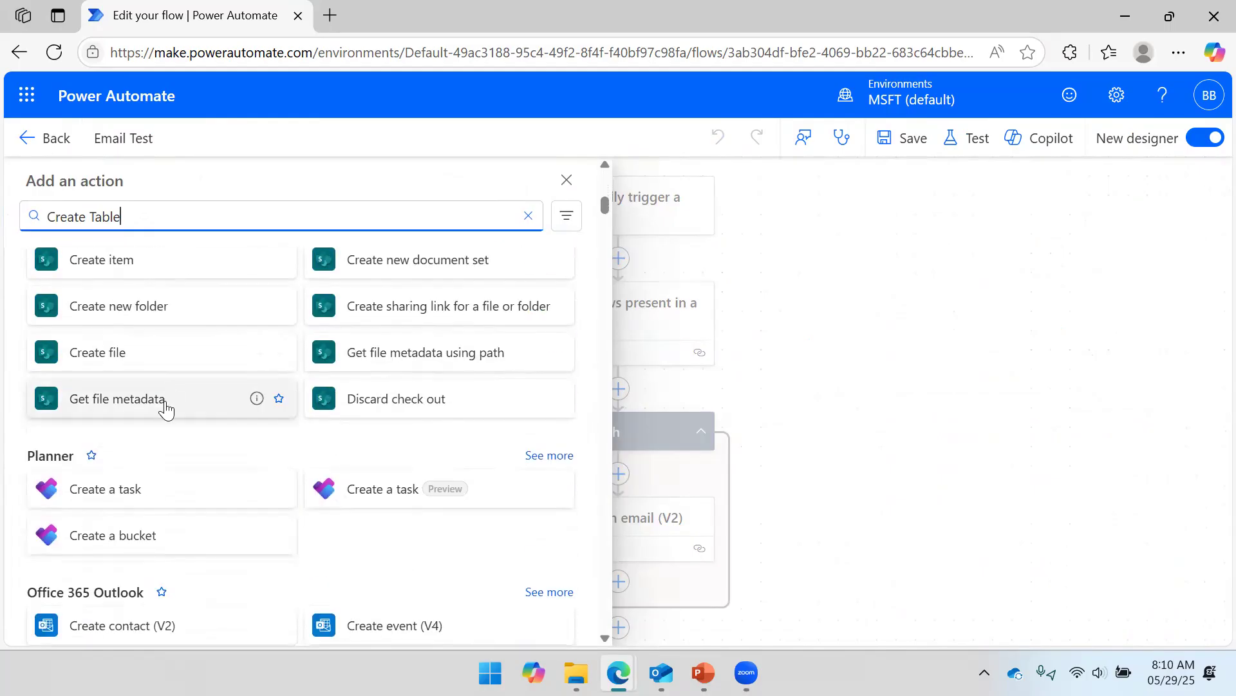
scroll(166, 443, "down", 5)
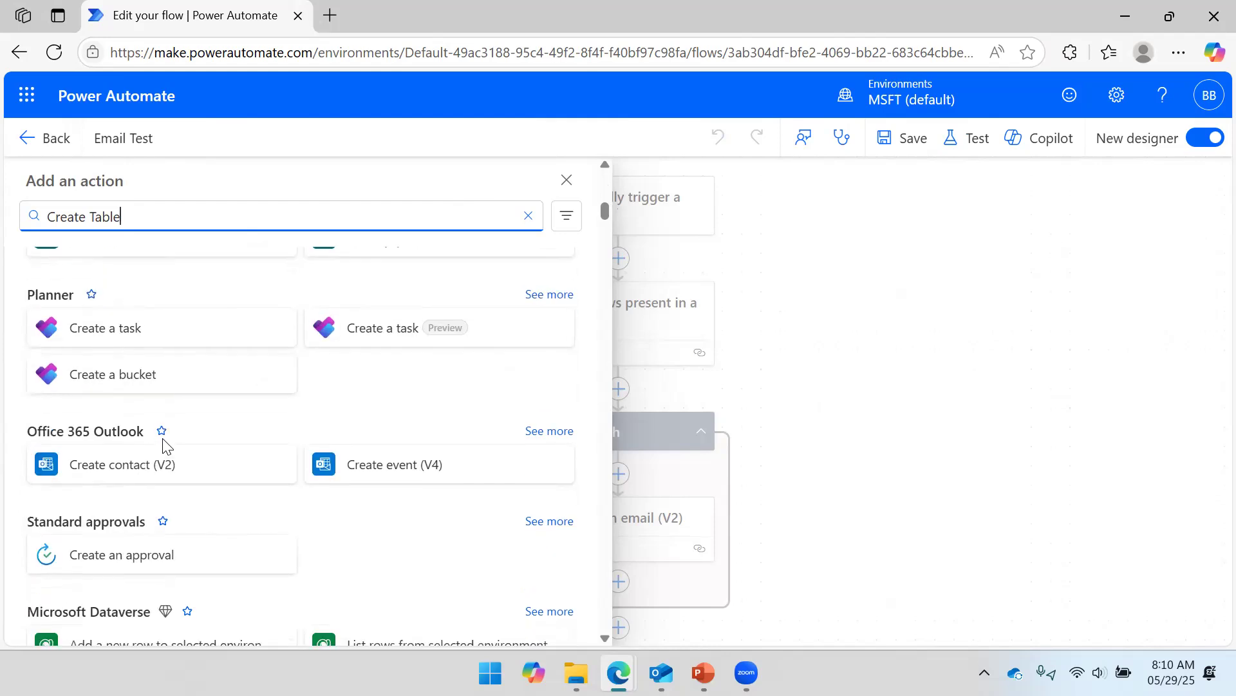
scroll(167, 428, "down", 10)
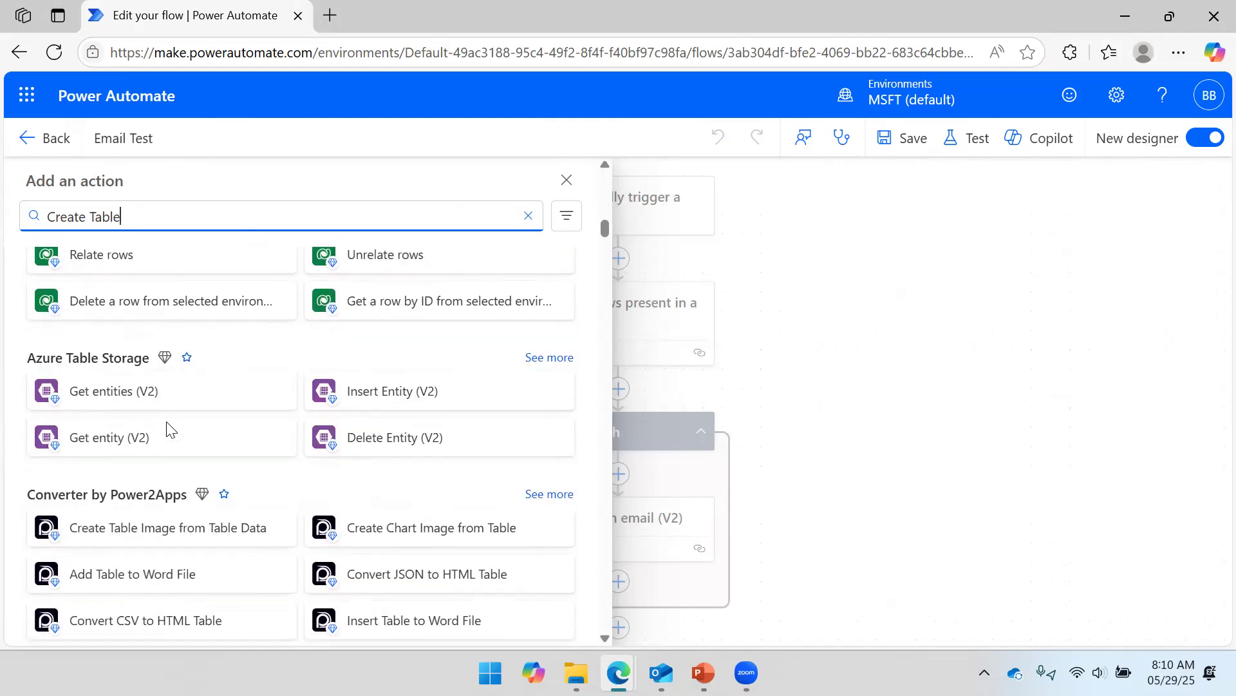
scroll(166, 429, "down", 3)
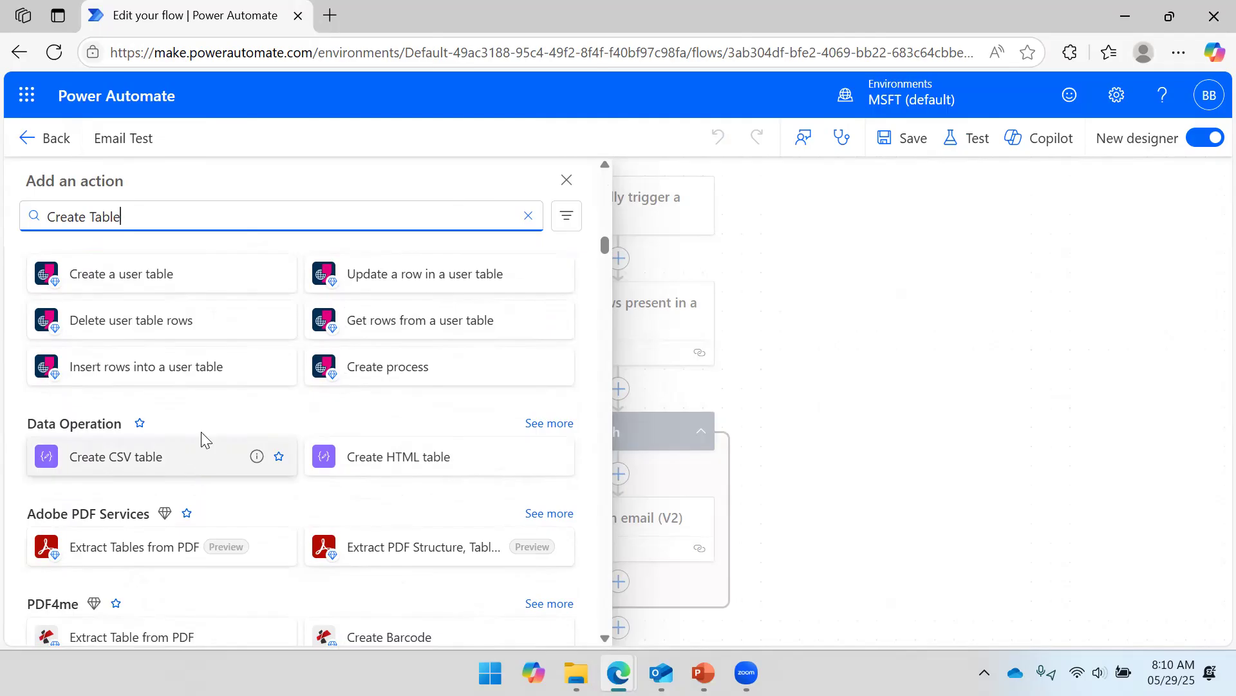
scroll(204, 393, "down", 2)
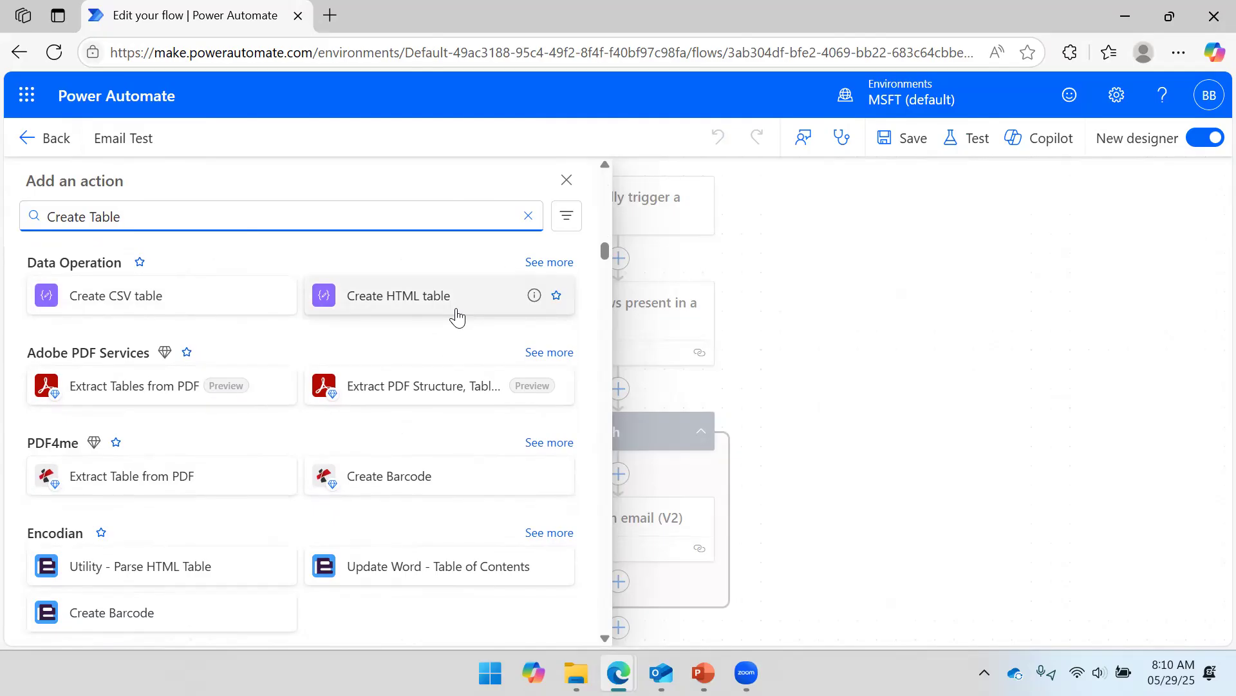
scroll(458, 316, "up", 10)
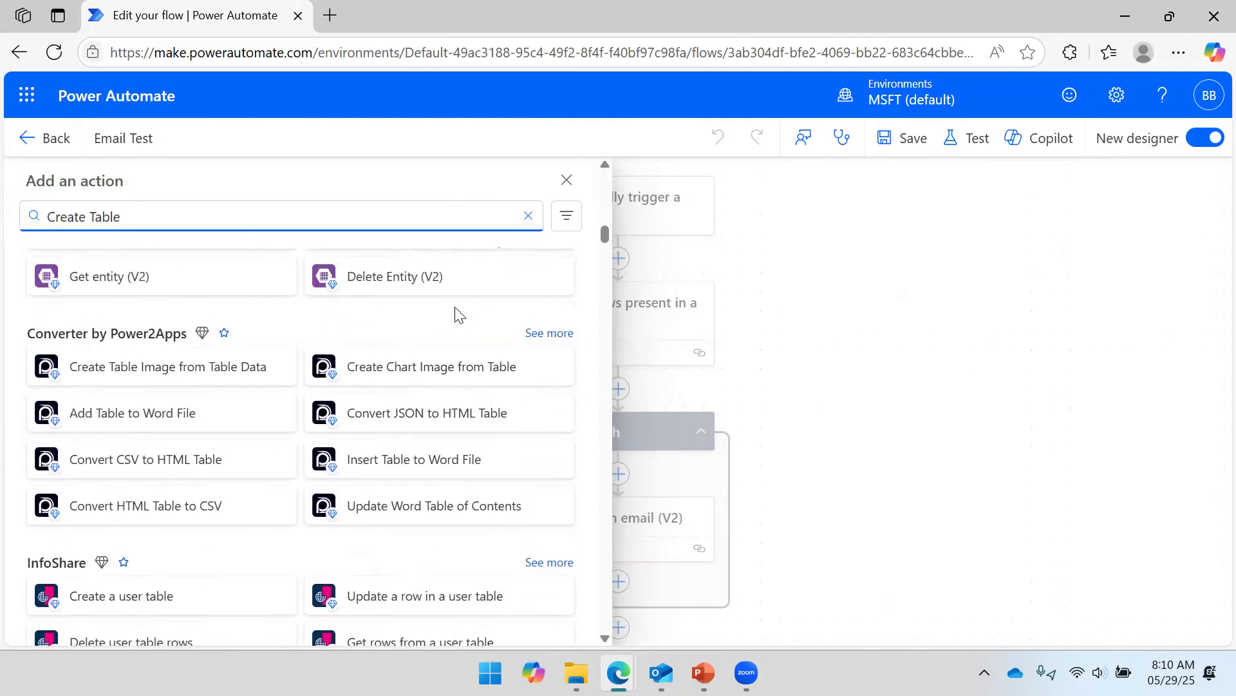
Clear the action search and add the Create HTML table action from the Data Operation connector.
left_click(528, 218)
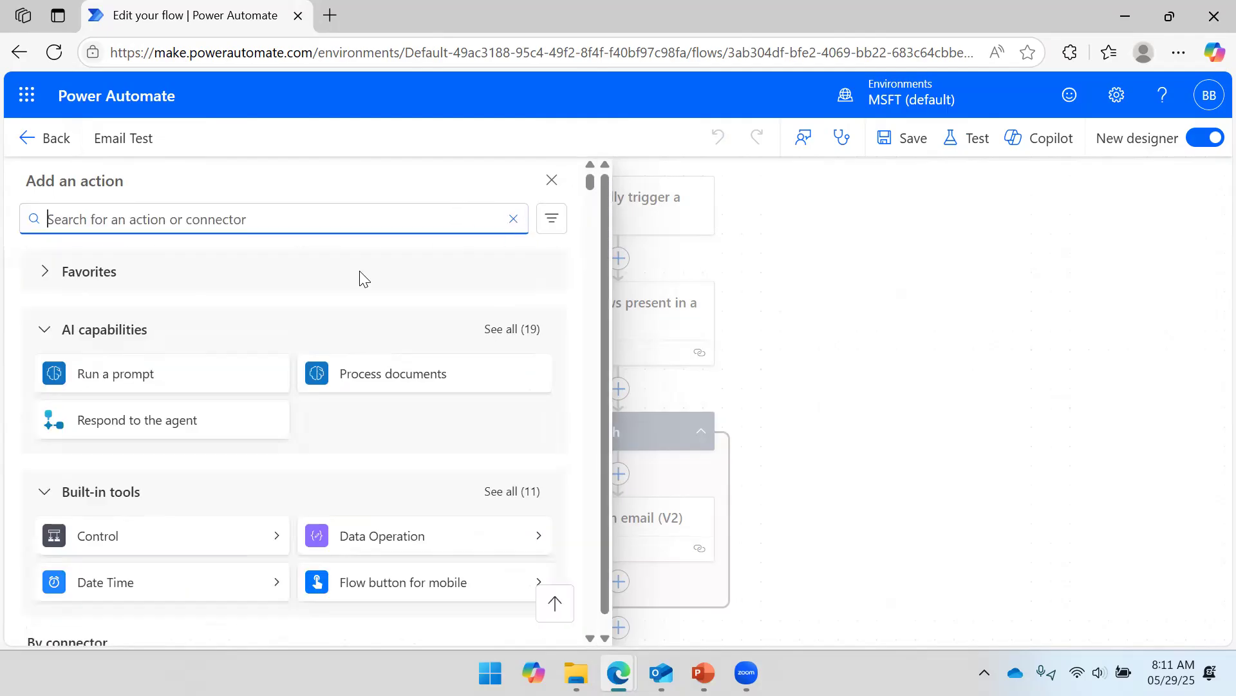
left_click(552, 543)
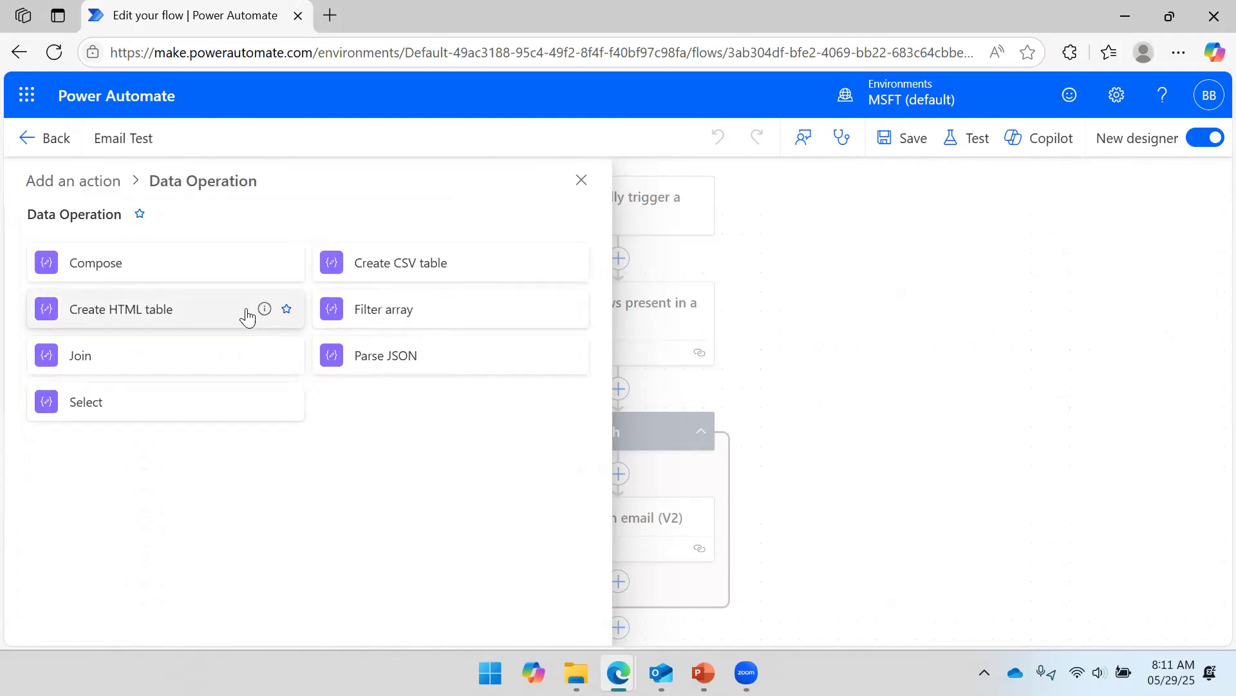
left_click(193, 306)
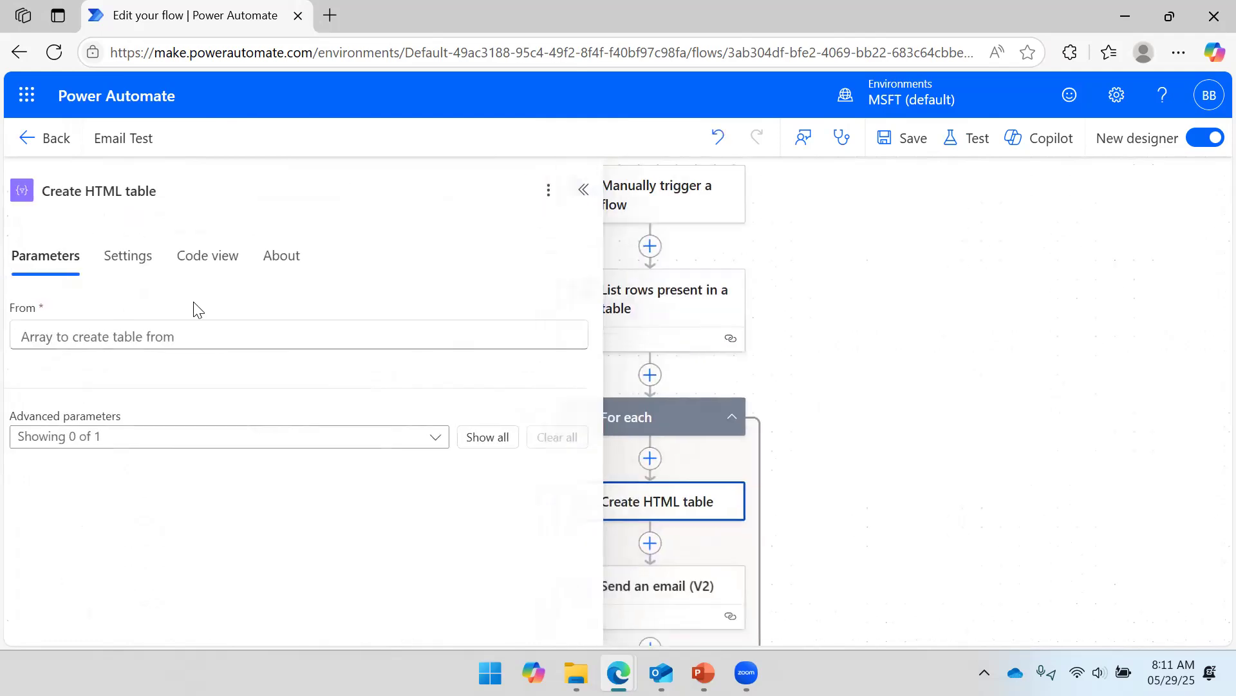
Write the expression outputs('List_rows_present_in_a_table') for the HTML table's From parameter.
left_click(273, 338)
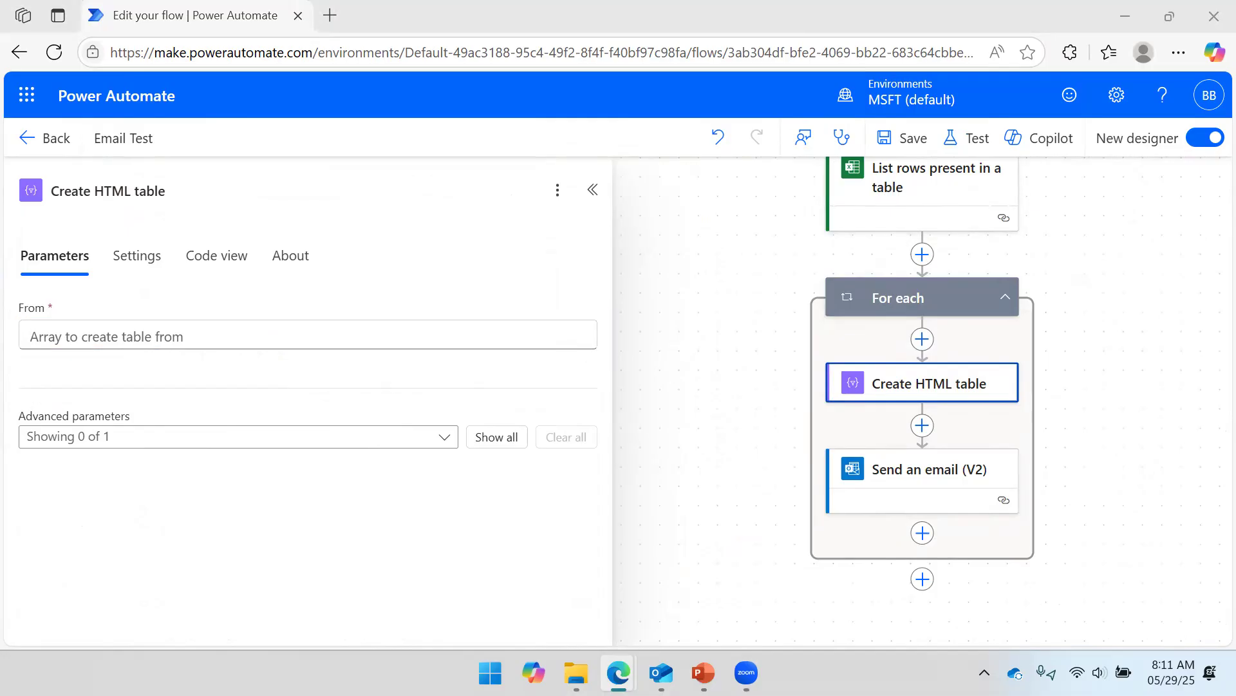
left_click(110, 335)
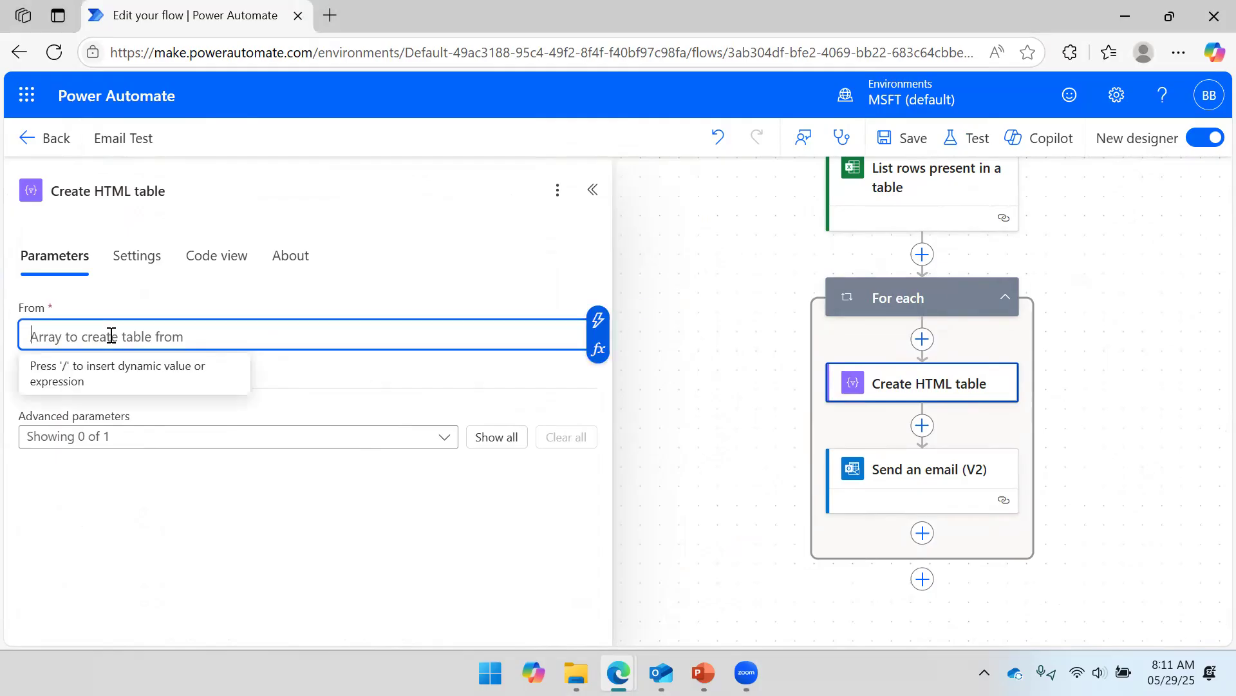
left_click(600, 356)
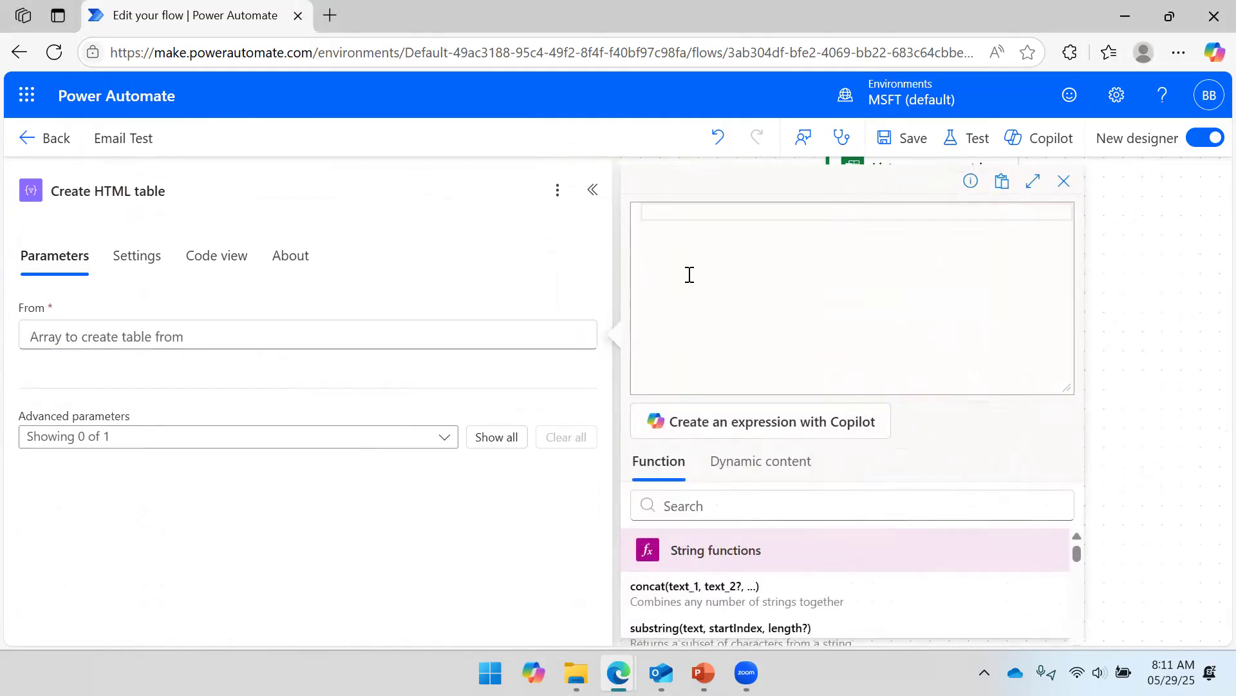
type("outputs('")
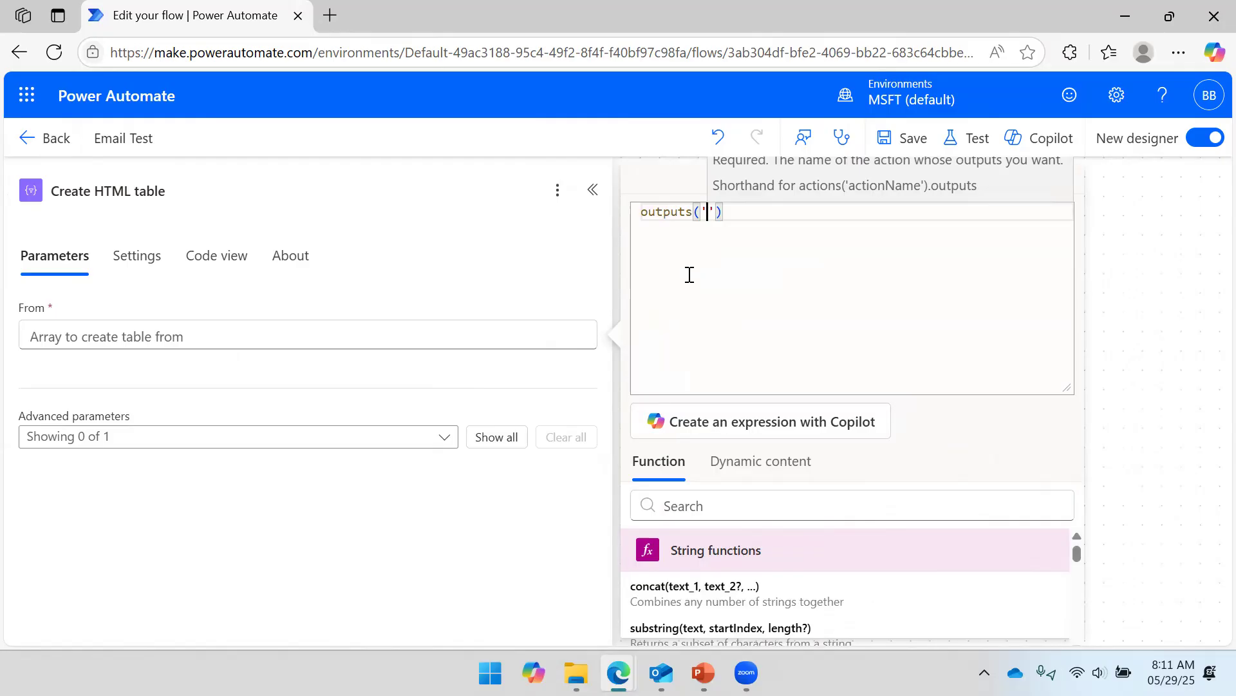
type("List_")
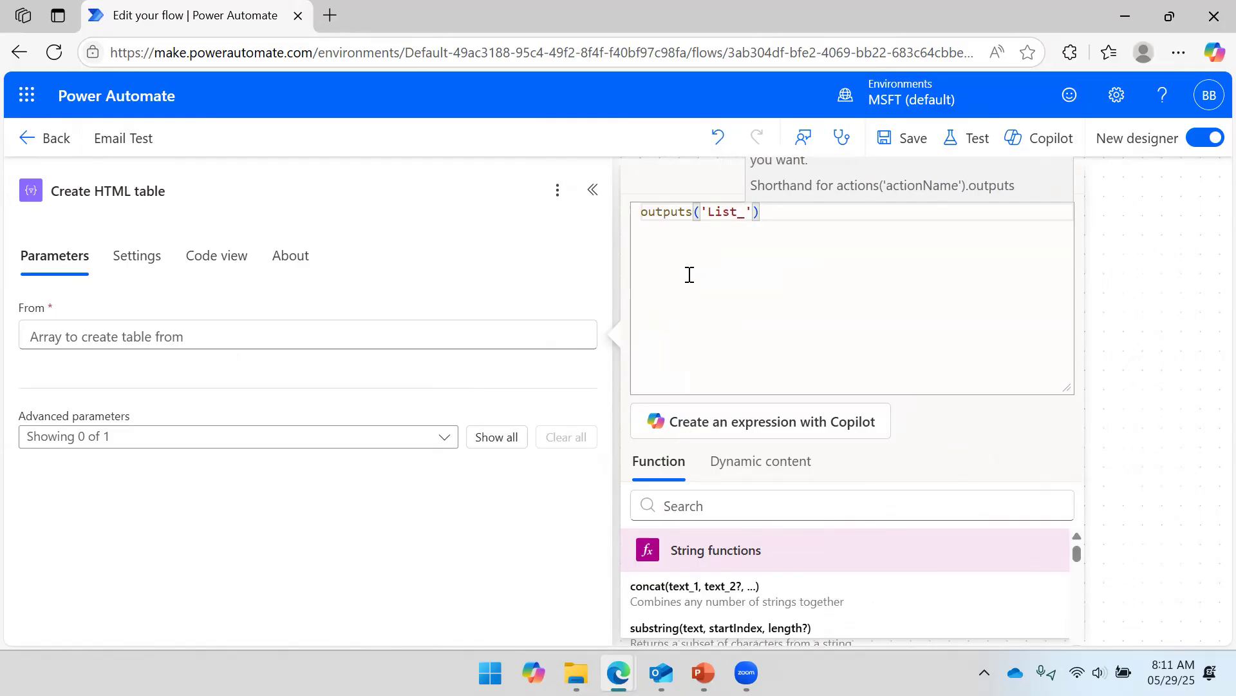
type("rows")
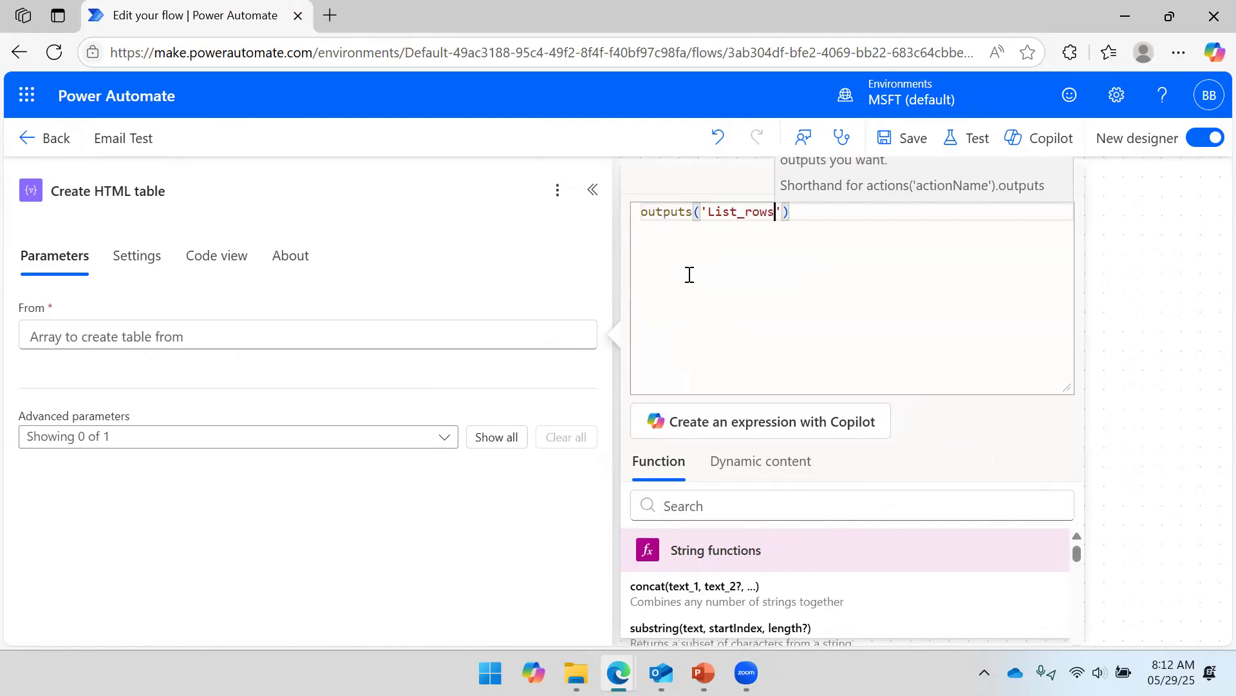
type("_pr")
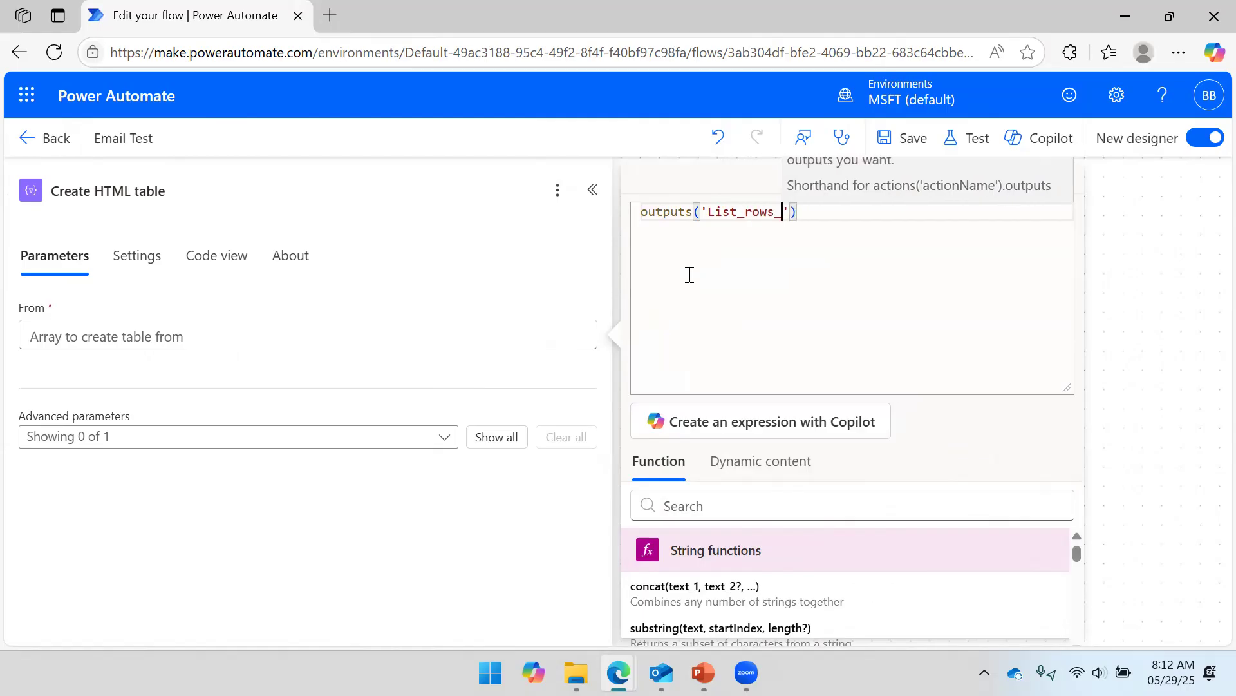
type("esent_in_a_table")
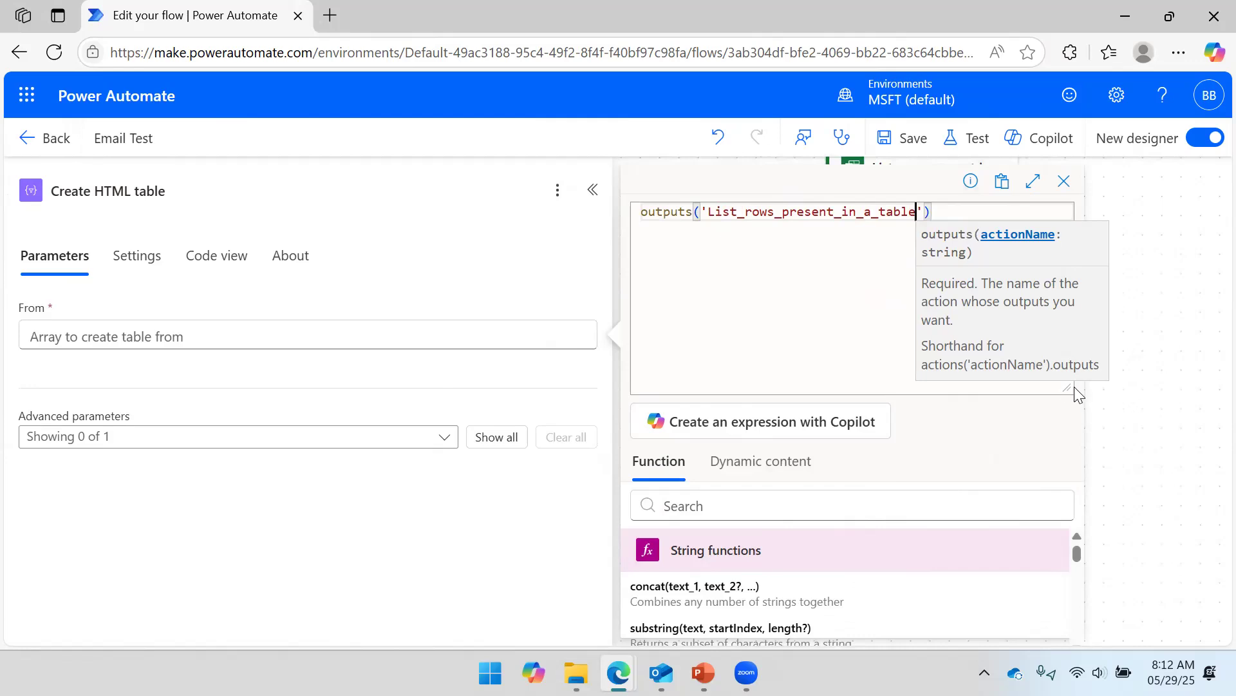
left_click_drag(1067, 387, 1013, 297)
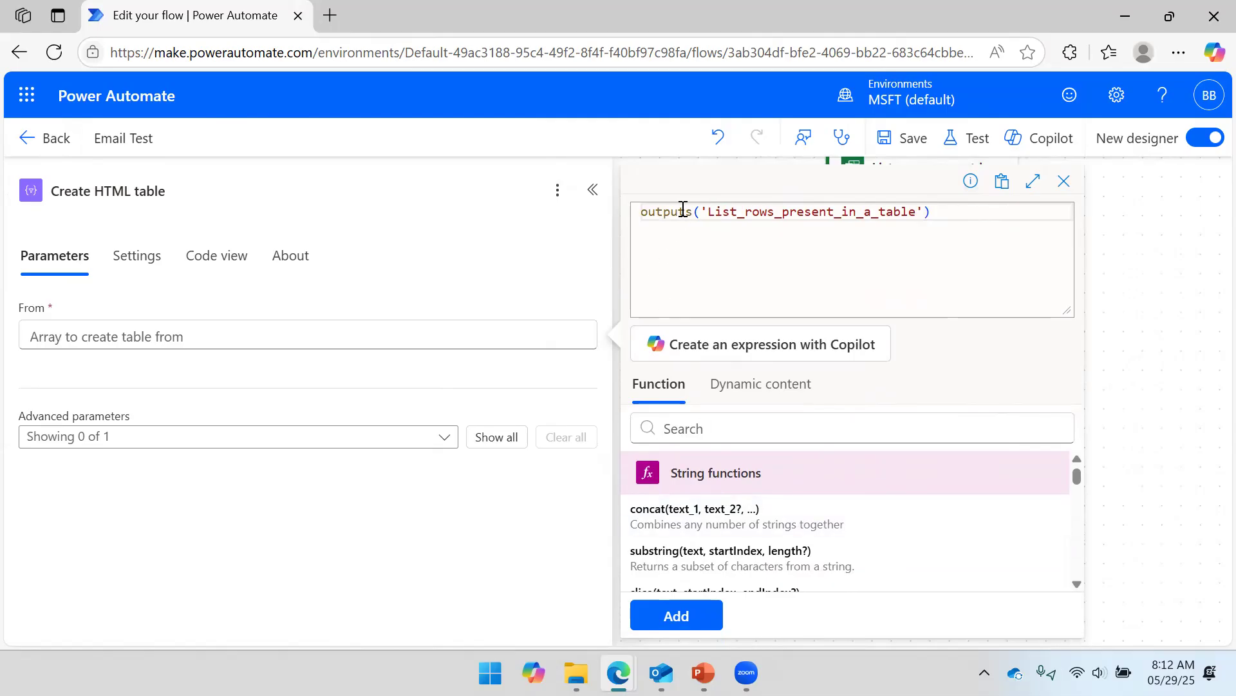
Wrap the outputs expression in createArray() and add createArray(outputs('List_rows_present_in_a_table')) as the From value.
double_click(641, 212)
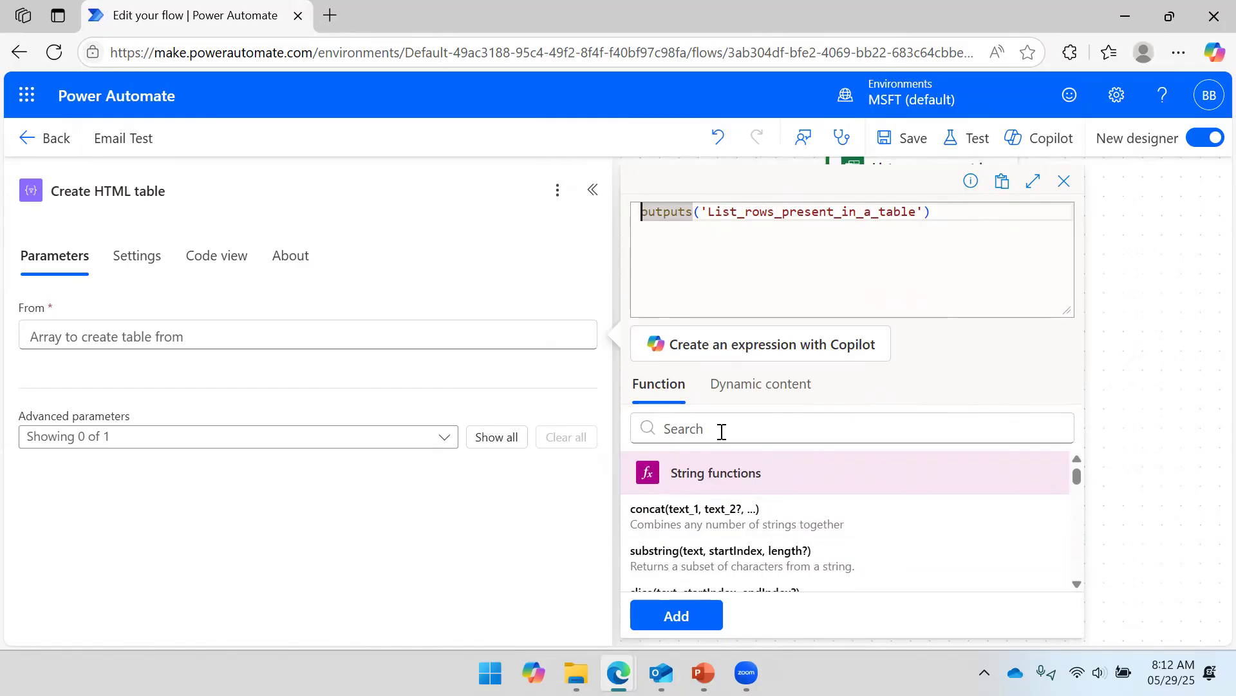
type("Crea")
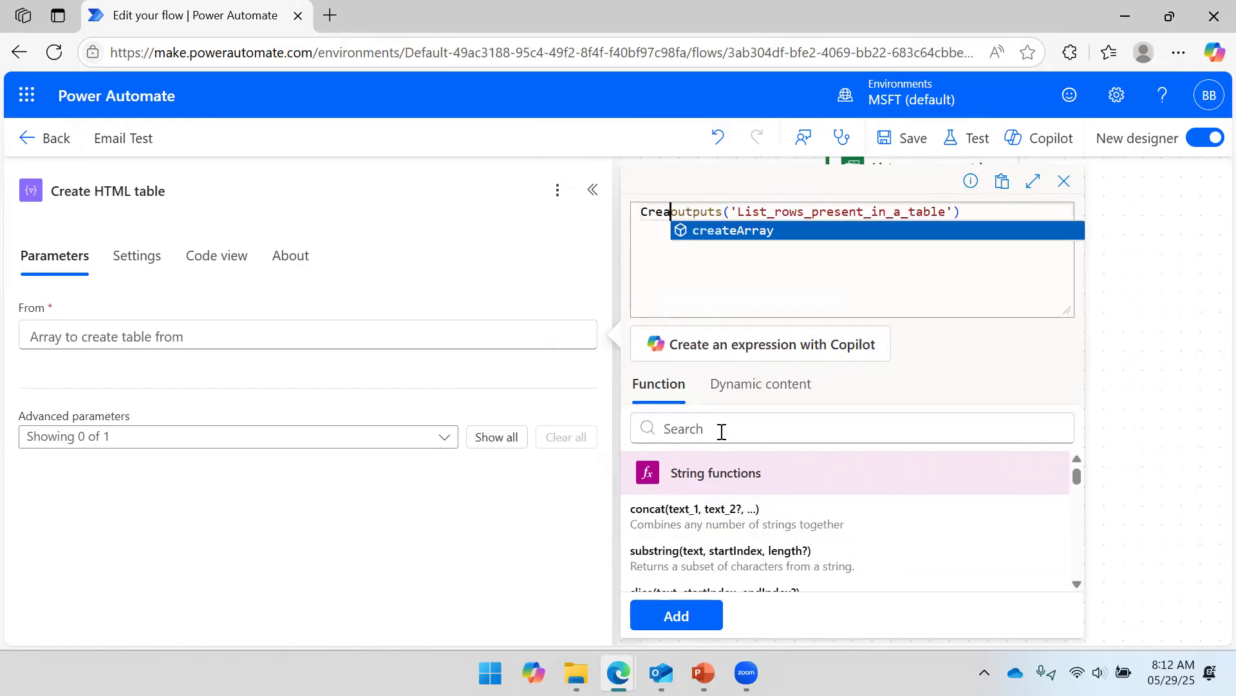
key("Return")
type("(")
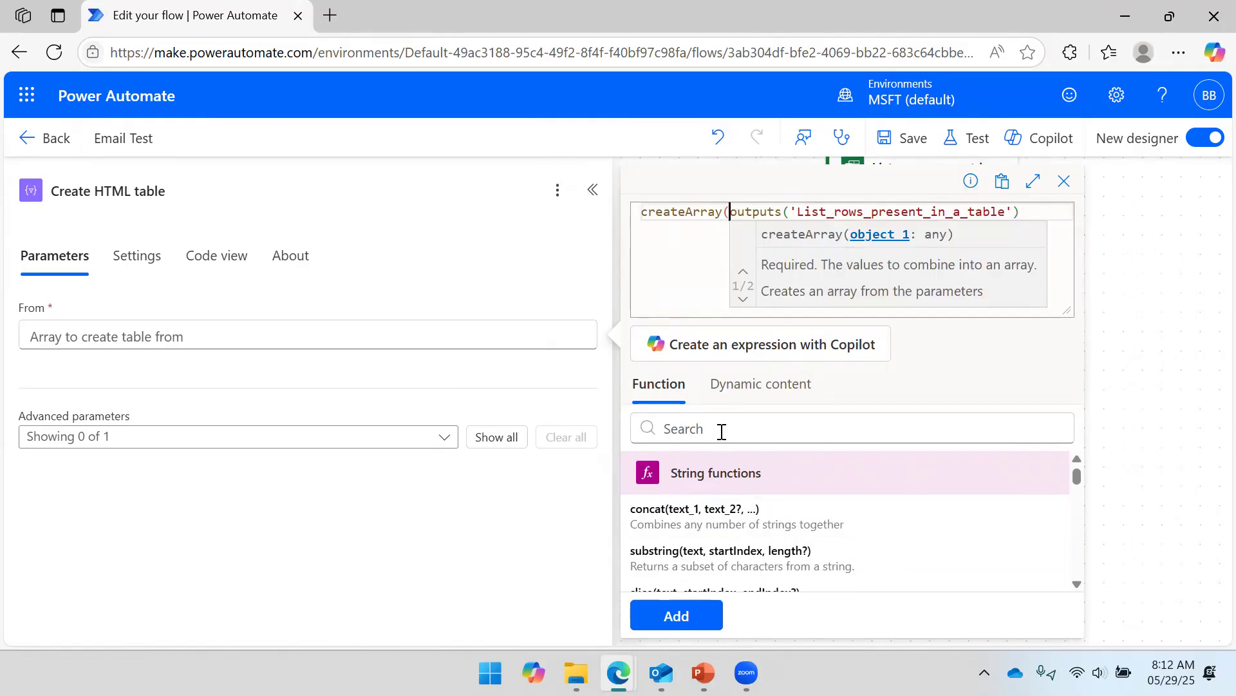
left_click(1056, 215)
type(")")
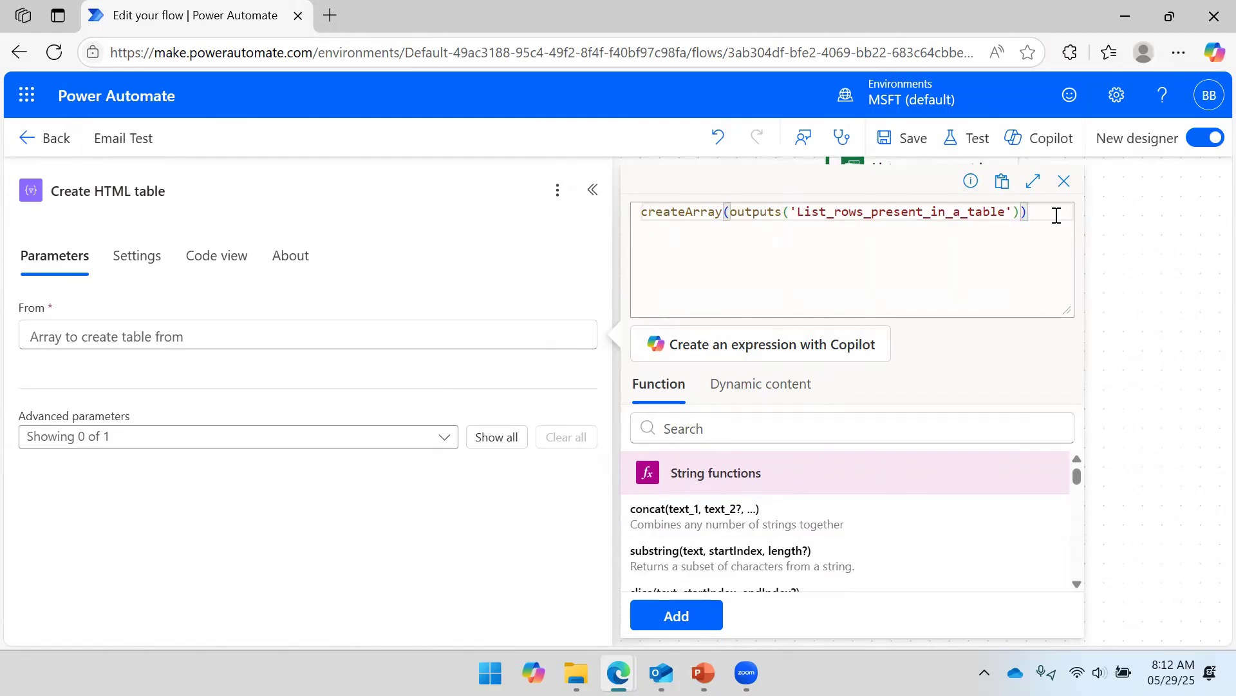
left_click(691, 615)
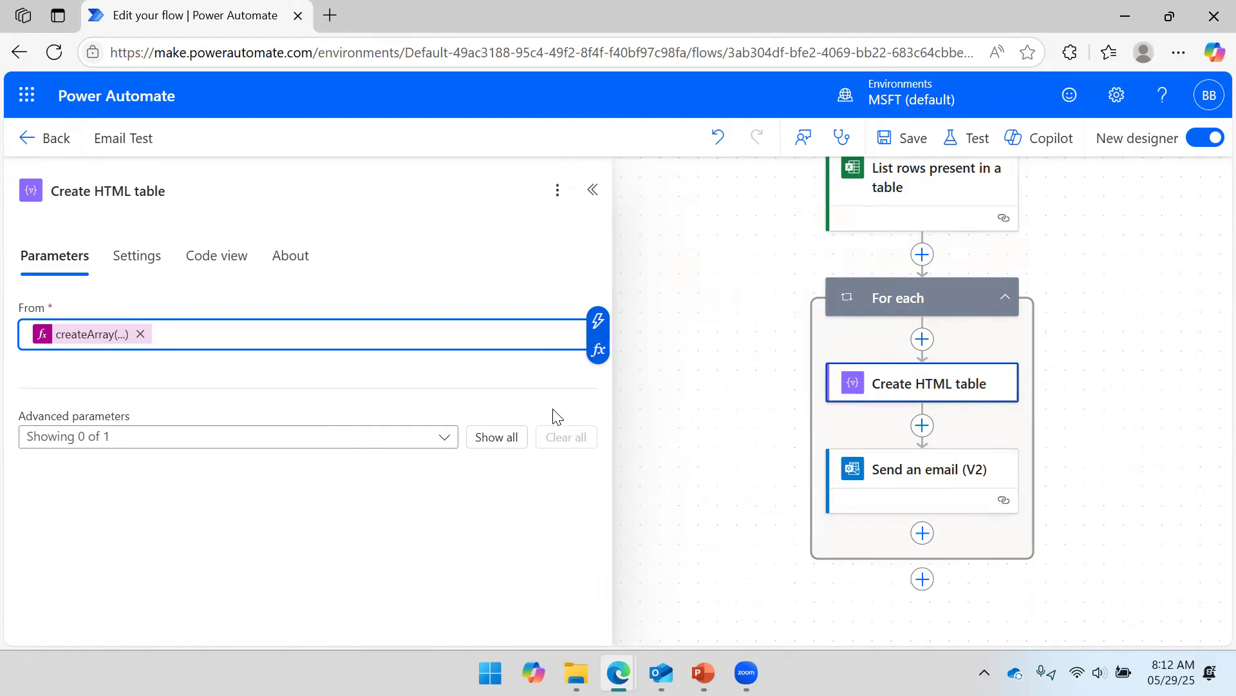
Show the advanced Columns parameter of the HTML table and set it to Custom.
left_click(119, 439)
left_click(89, 475)
left_click(184, 417)
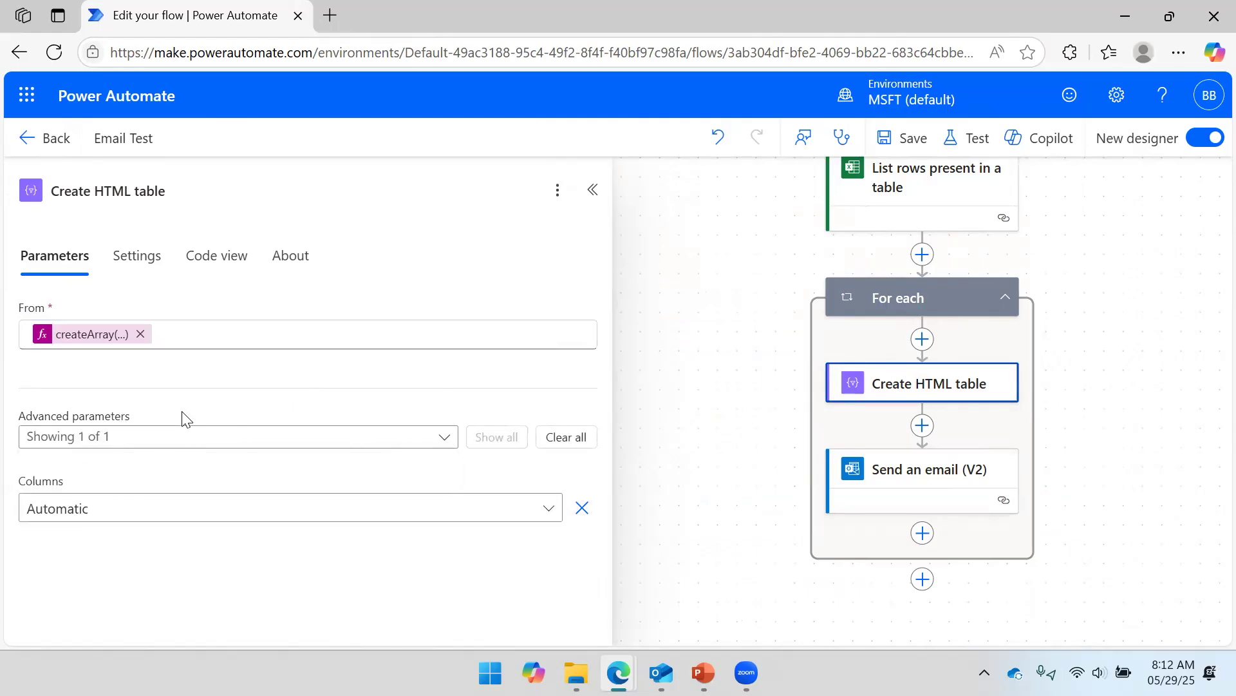
left_click(157, 513)
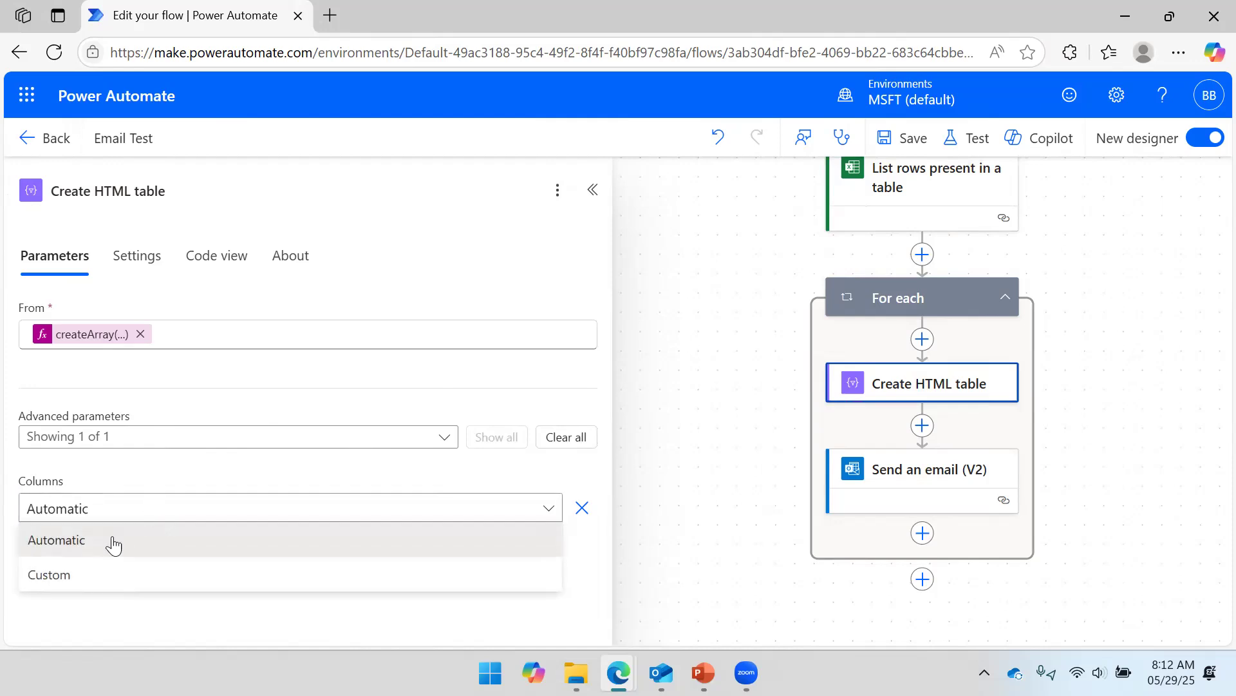
left_click(91, 574)
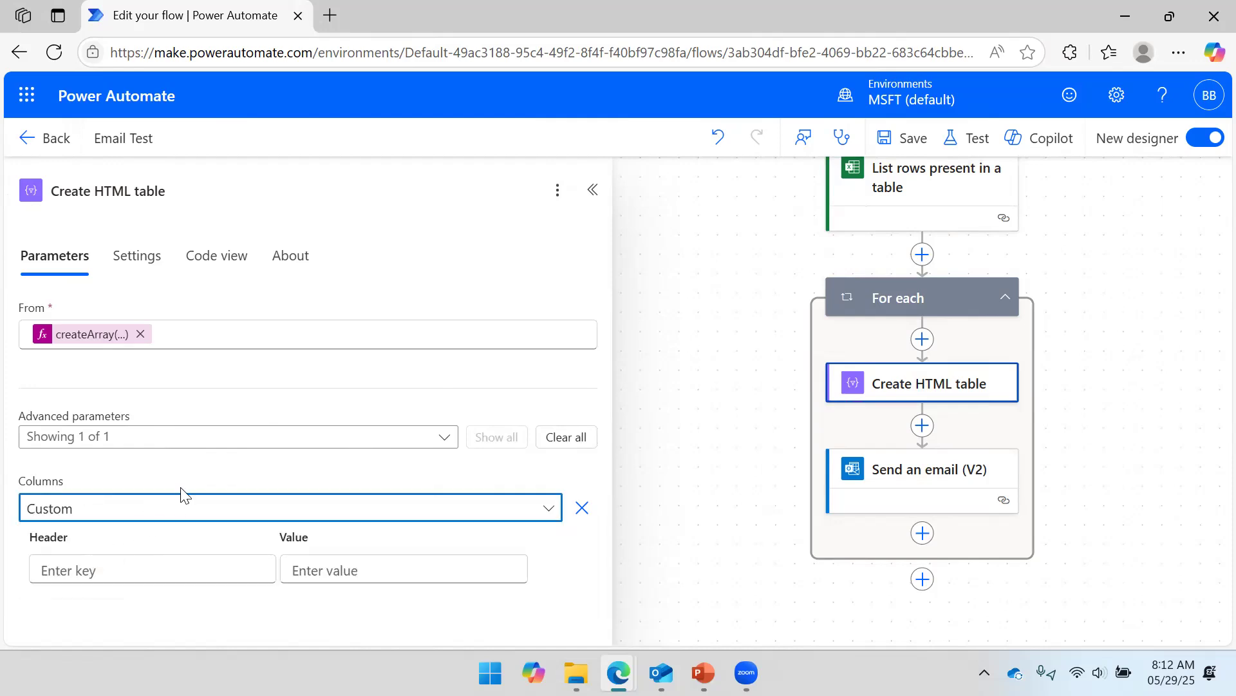
left_click(124, 508)
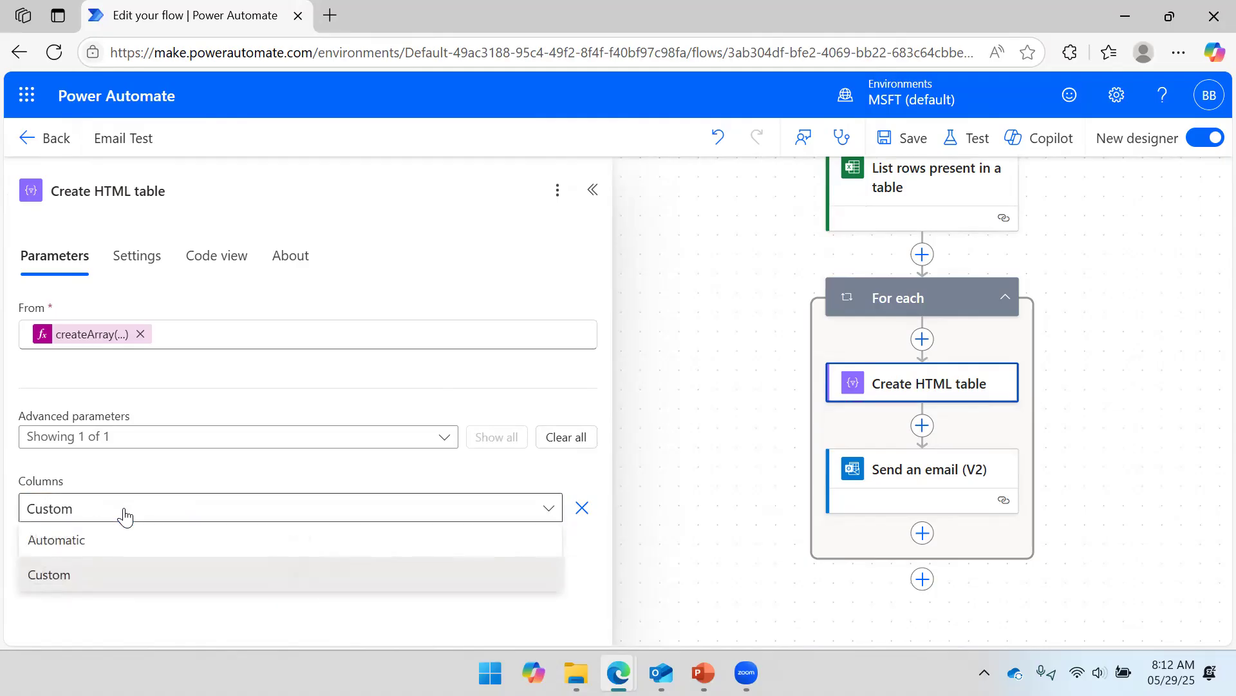
left_click(125, 486)
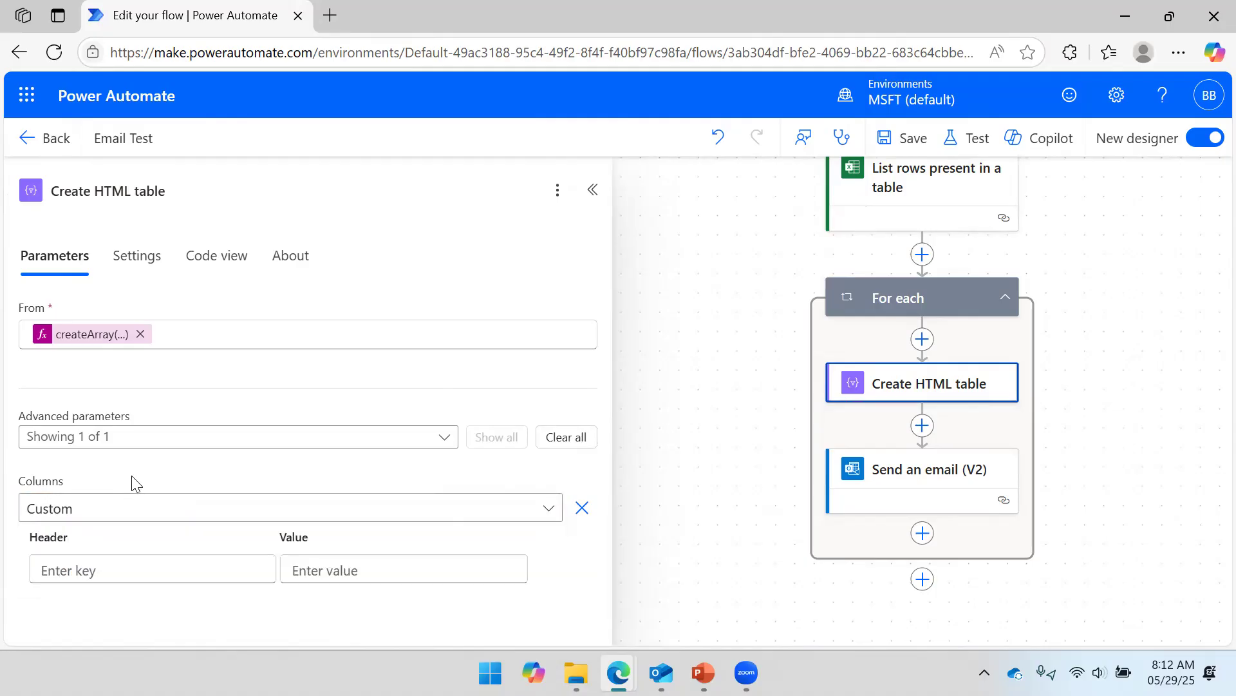
Add a custom column to the HTML table with header Emp ID and the Employee ID dynamic value.
left_click(120, 564)
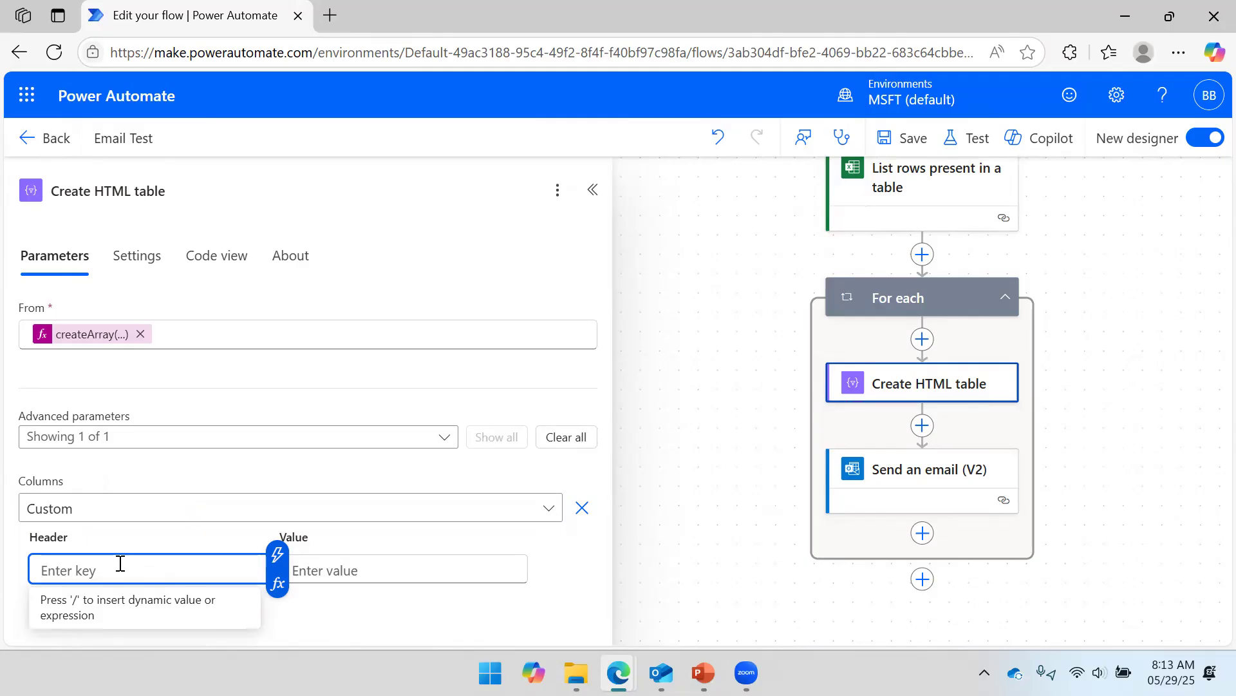
type("I")
type("Emp ID")
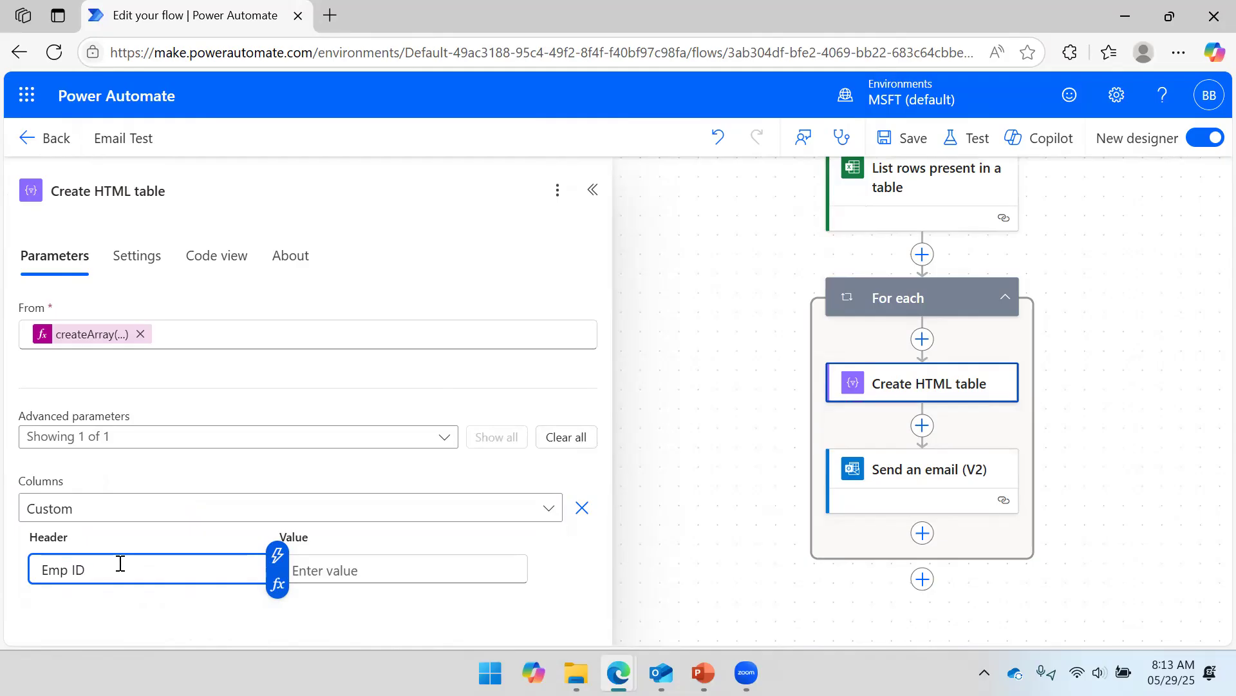
left_click(335, 570)
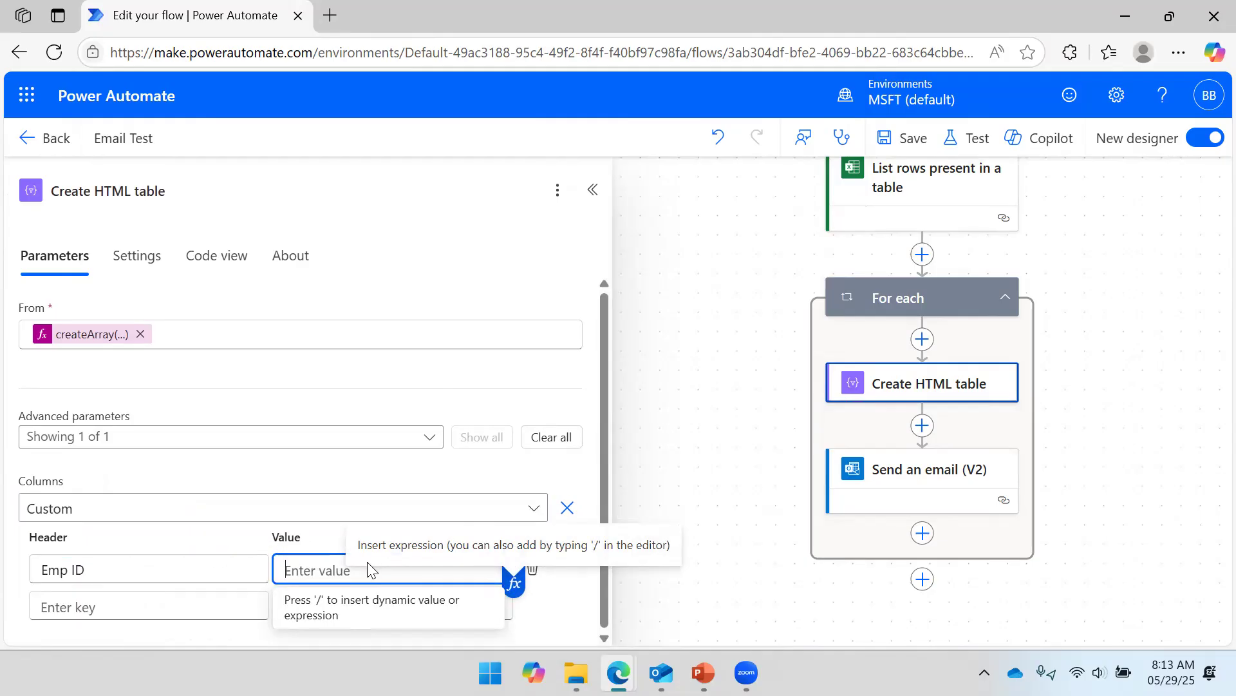
left_click(514, 559)
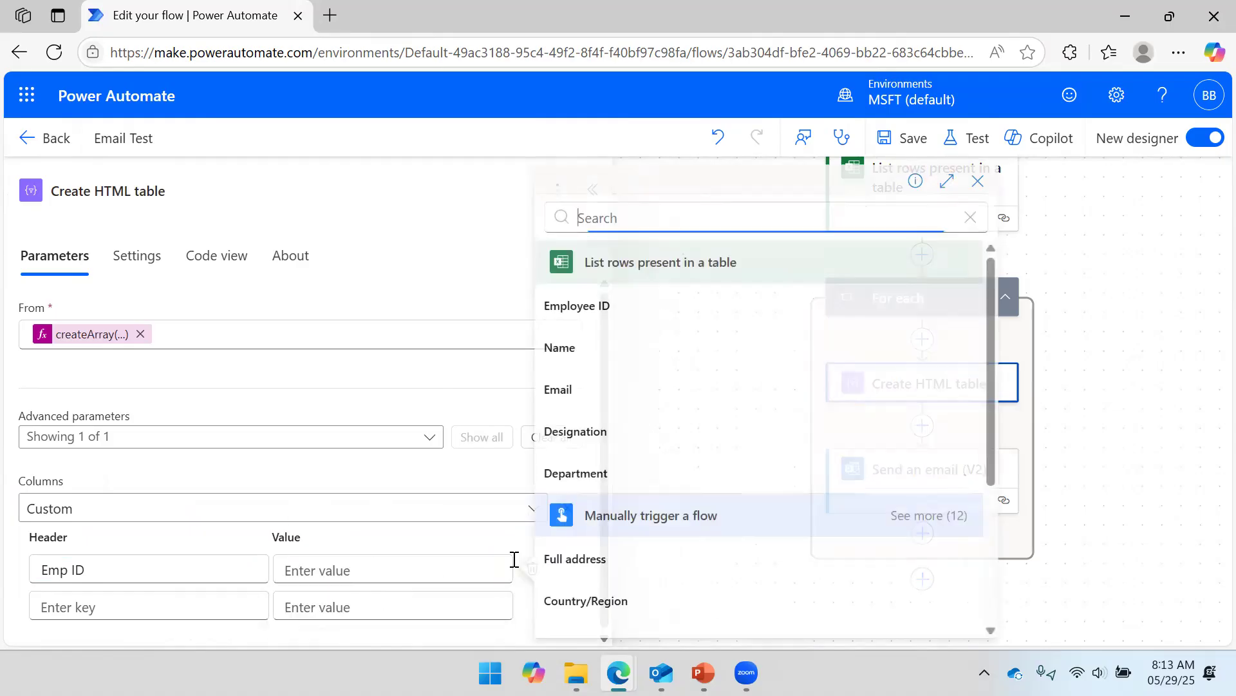
left_click(647, 302)
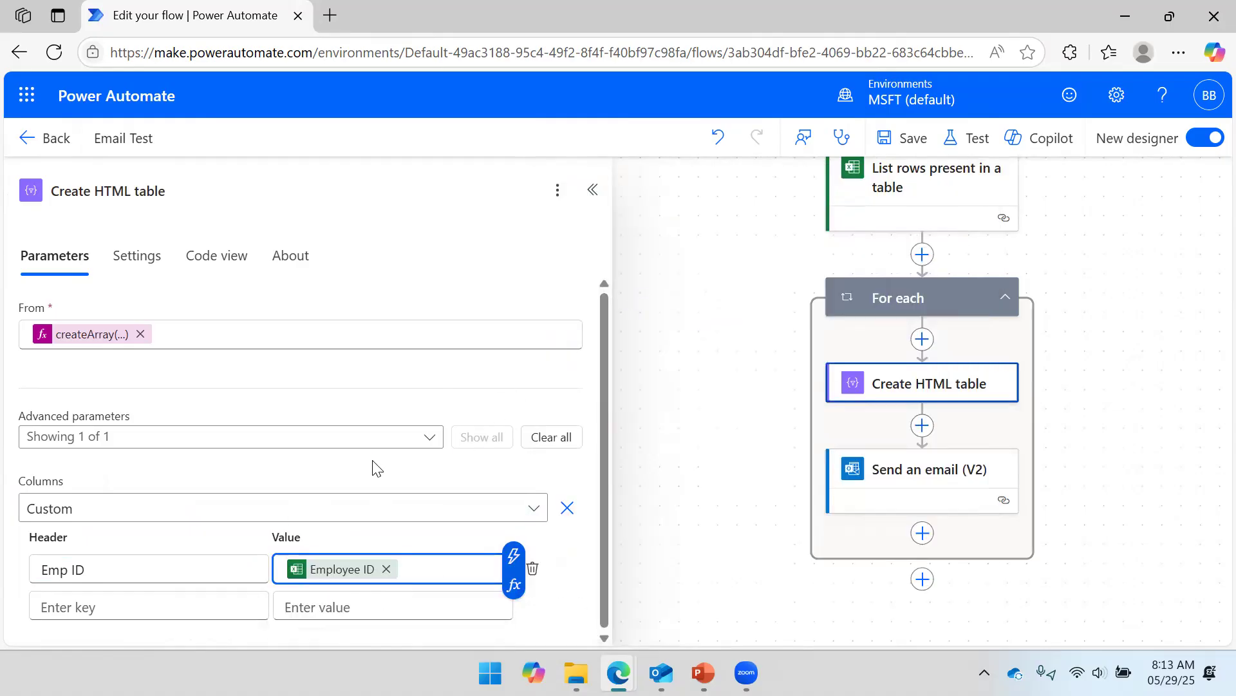
Add a second HTML table column with header Name and the Name dynamic value from the Excel rows.
left_click(122, 593)
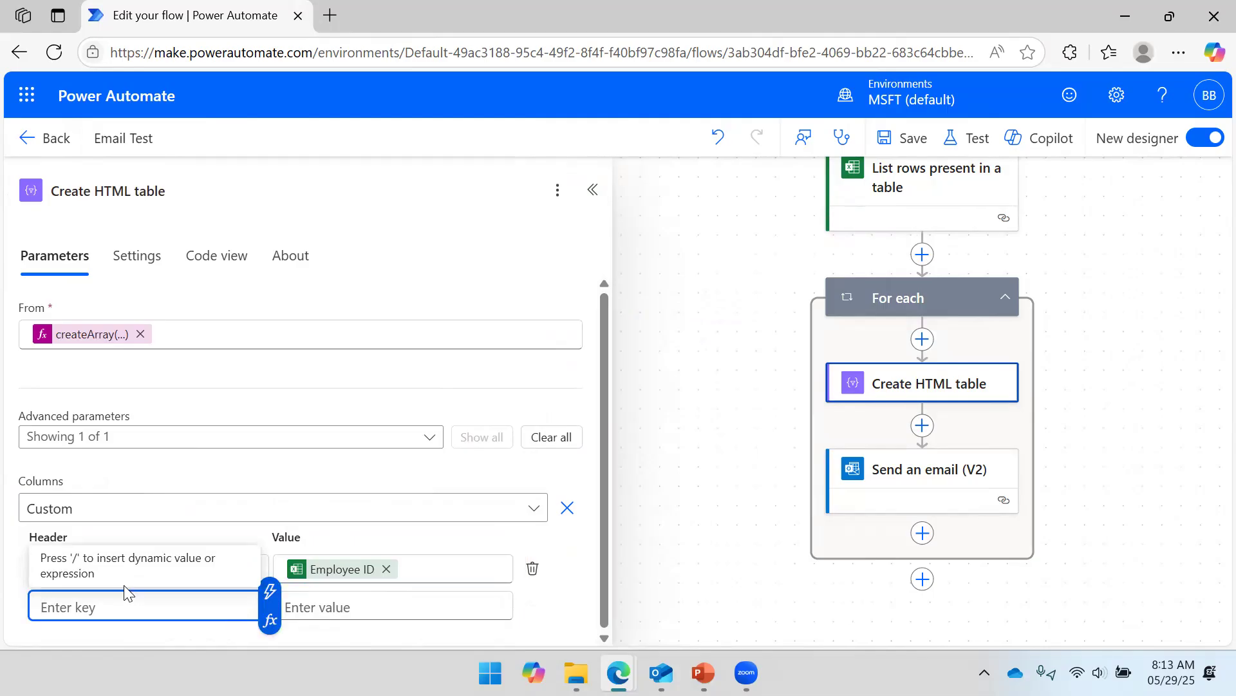
type("Name")
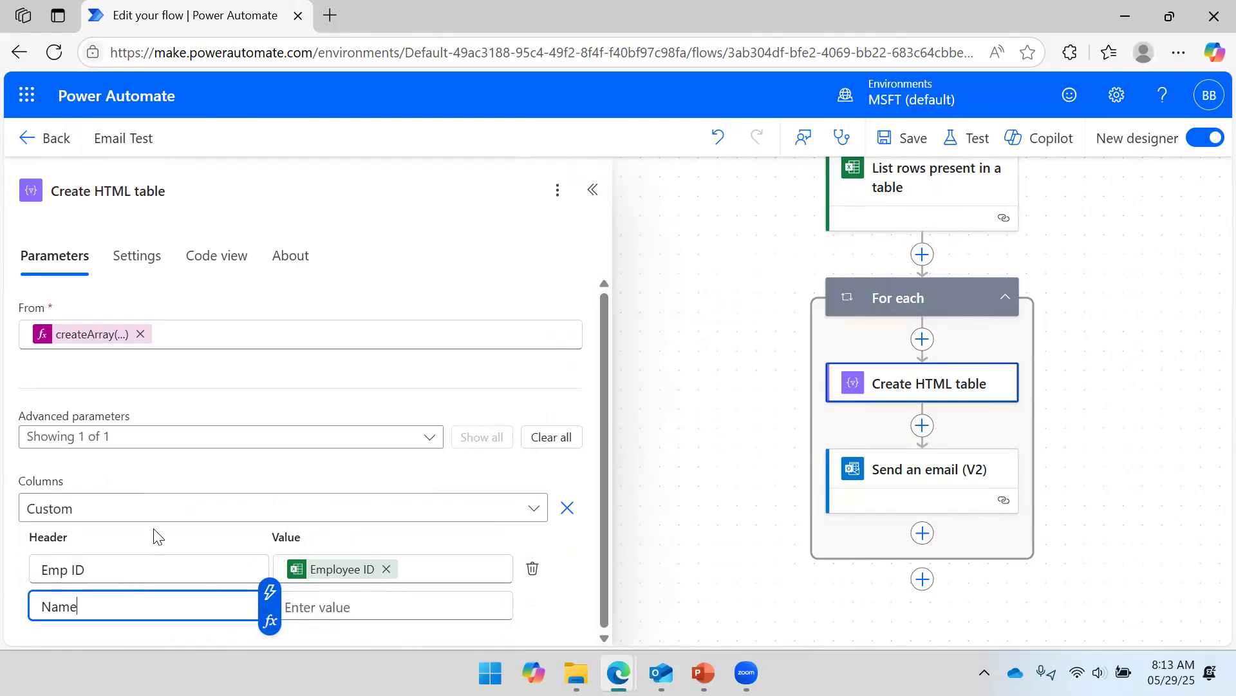
left_click(373, 594)
scroll(394, 466, "down", 1)
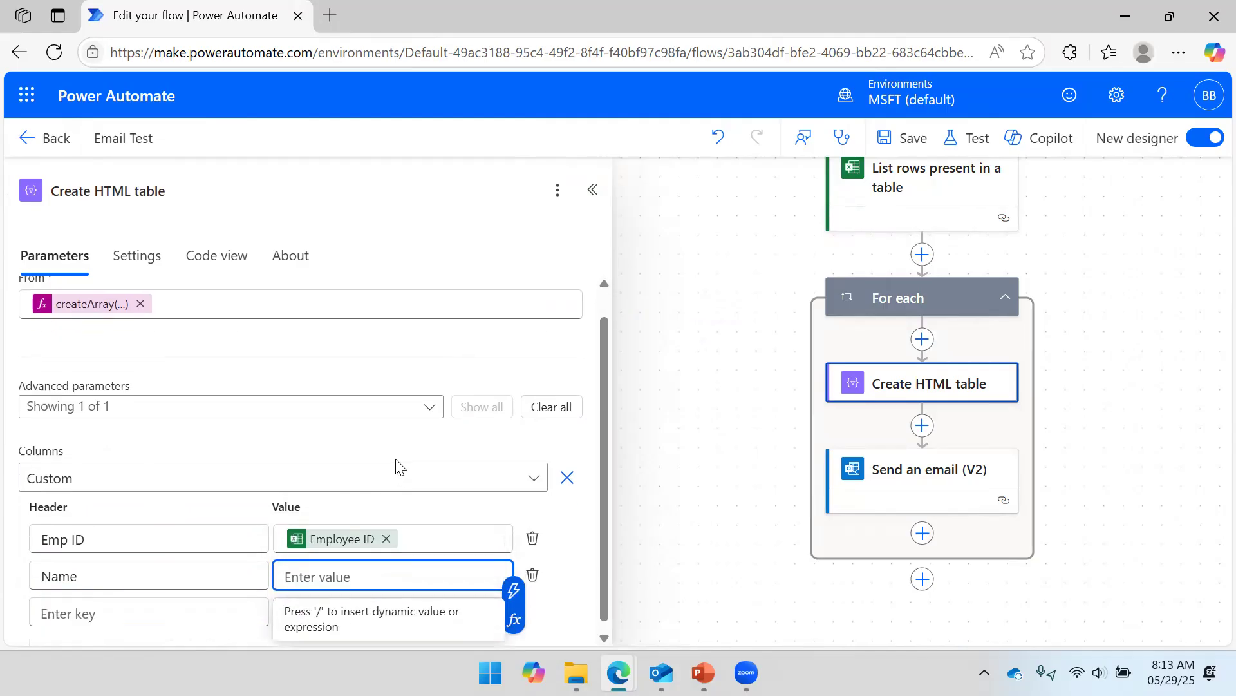
left_click(513, 555)
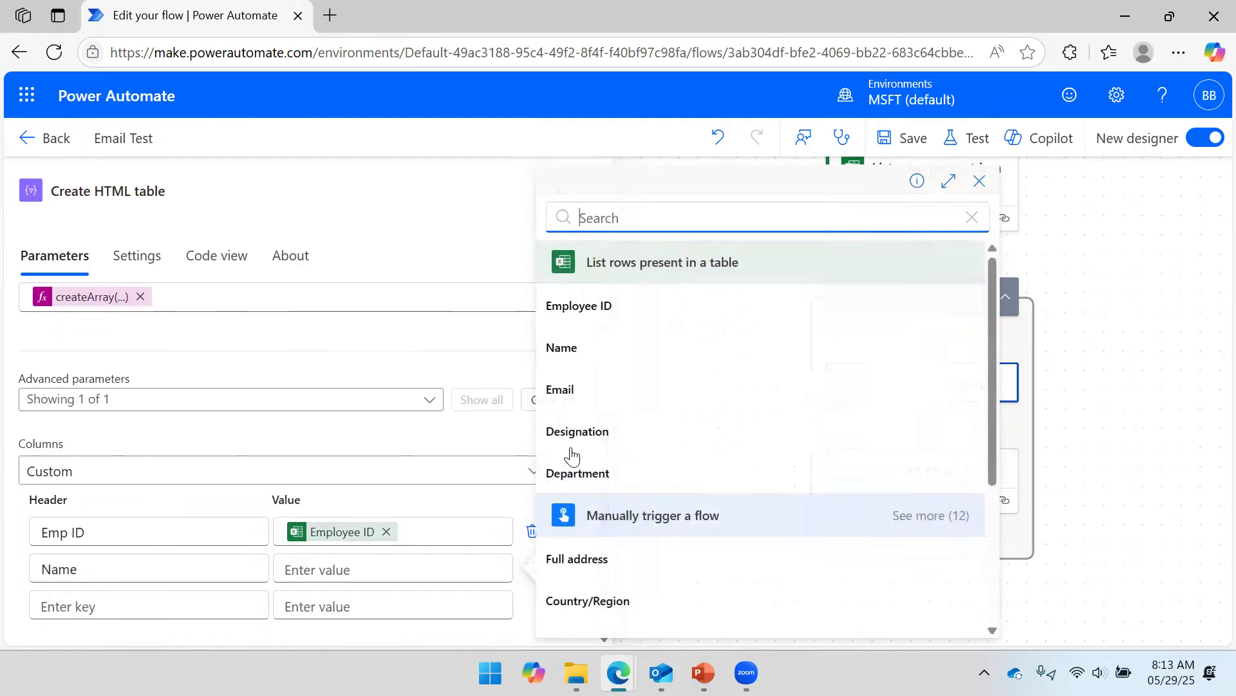
left_click(593, 348)
Add a third HTML table column with header Email and the Email dynamic value.
left_click(147, 600)
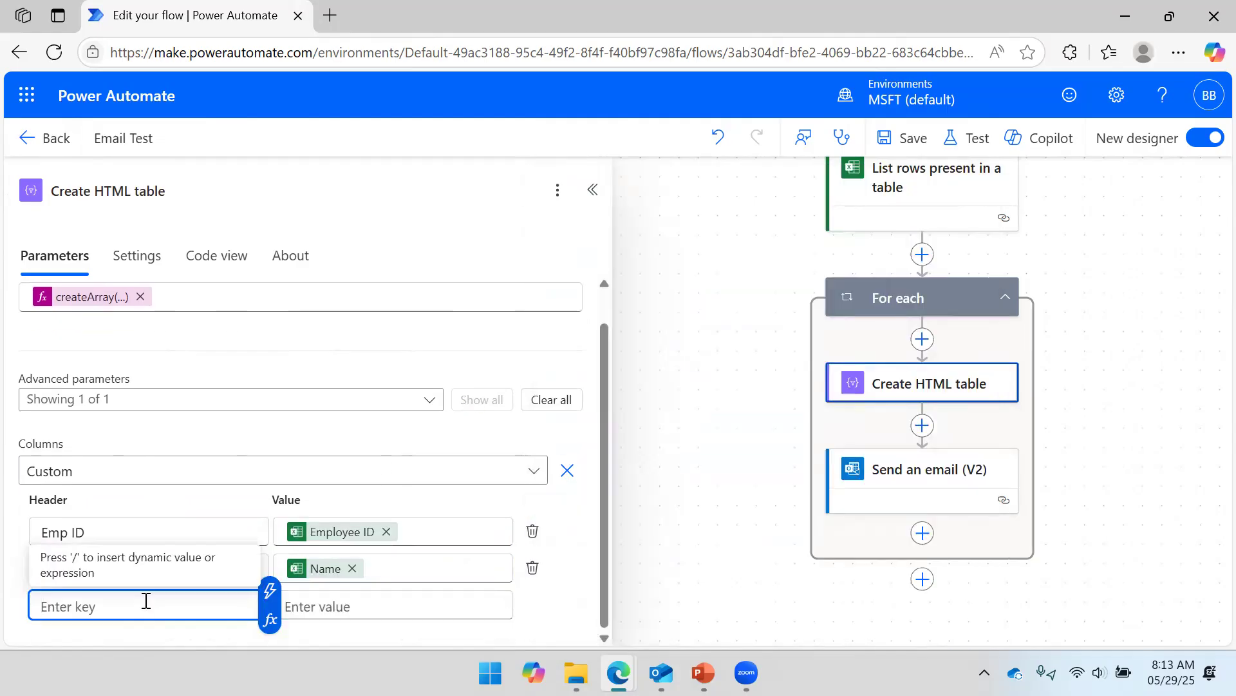
type("Email")
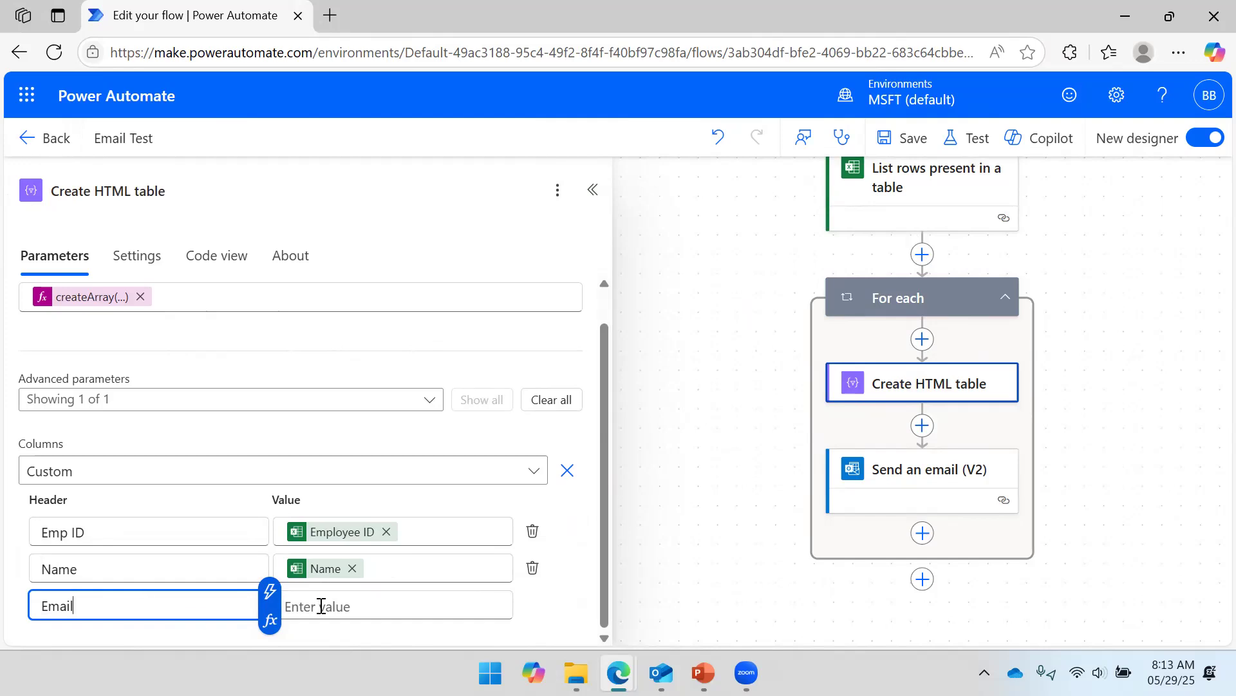
left_click(302, 606)
left_click(514, 591)
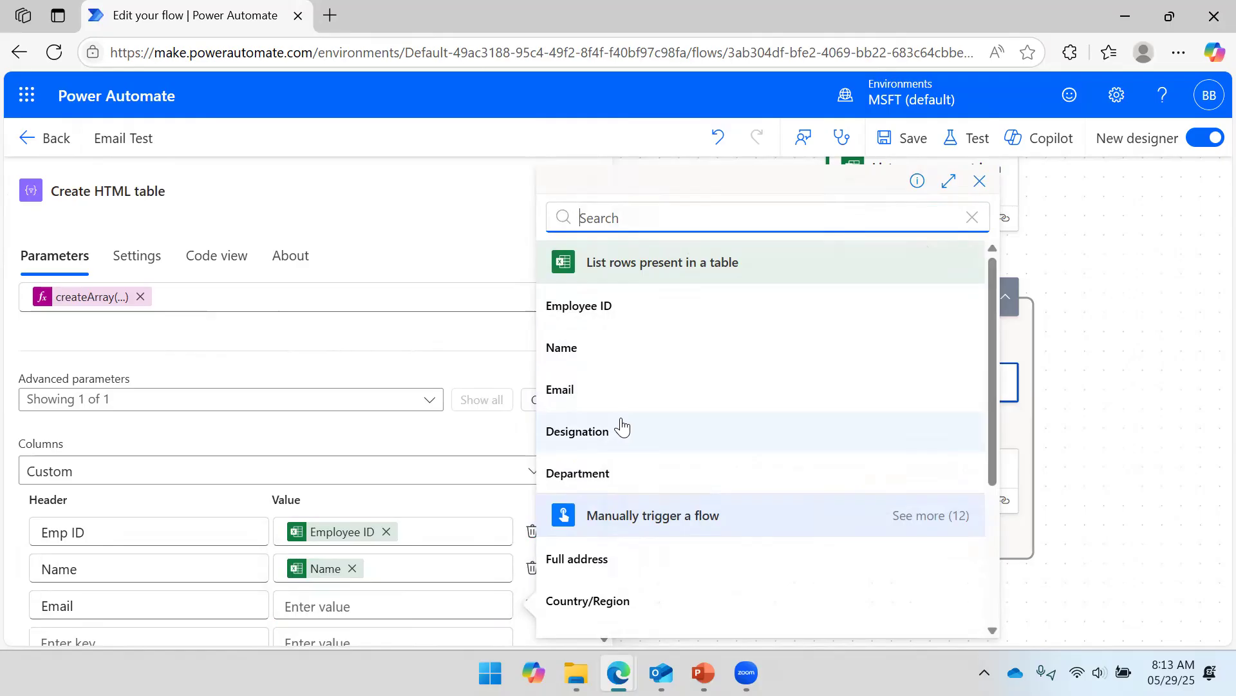
left_click(623, 394)
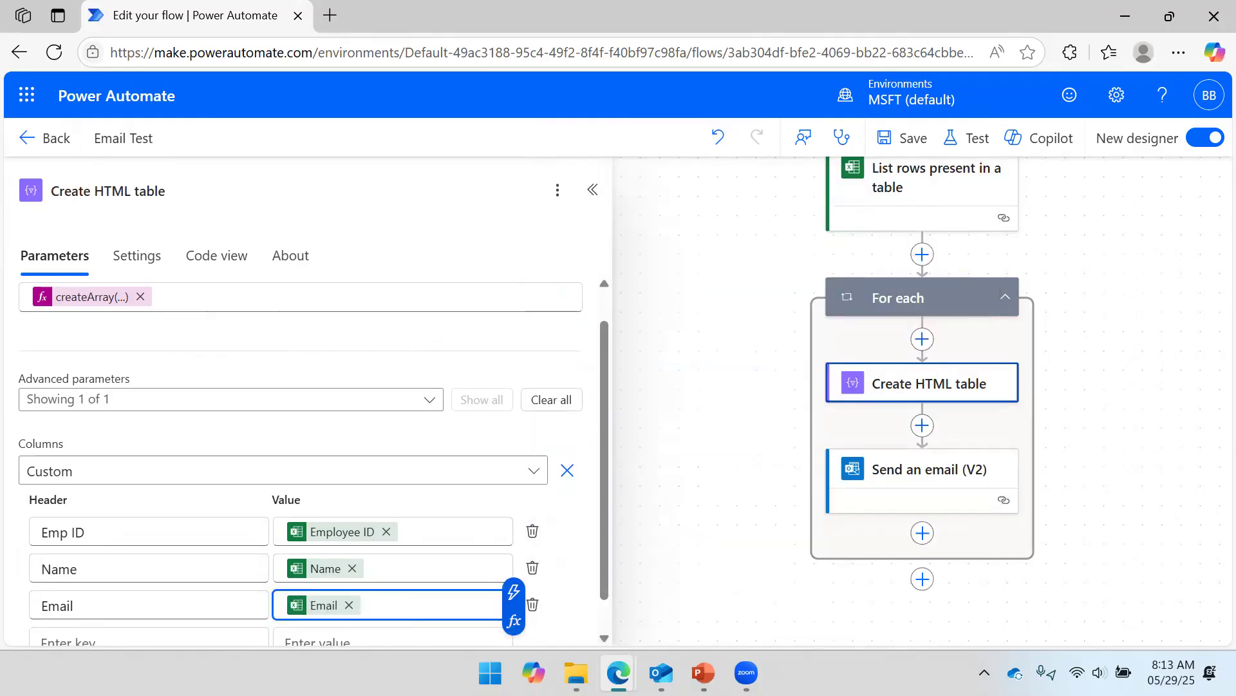
Add a fourth HTML table column with header Designation and the Designation dynamic value.
left_click(119, 633)
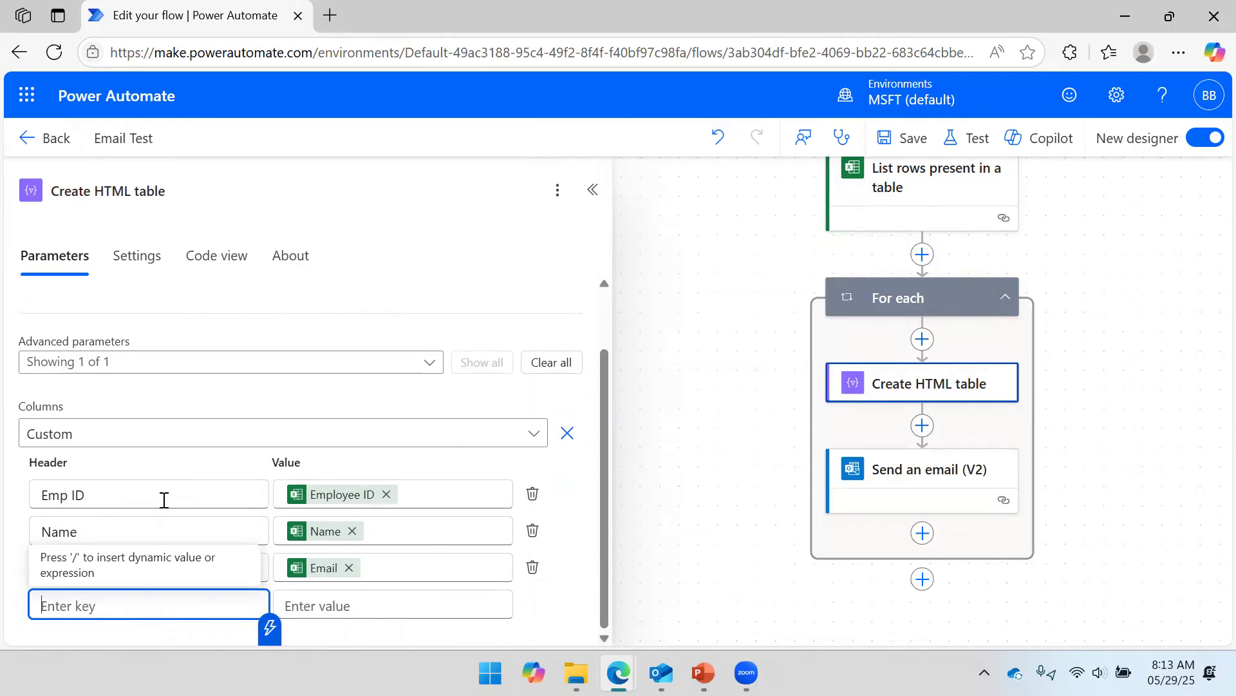
type("Designation")
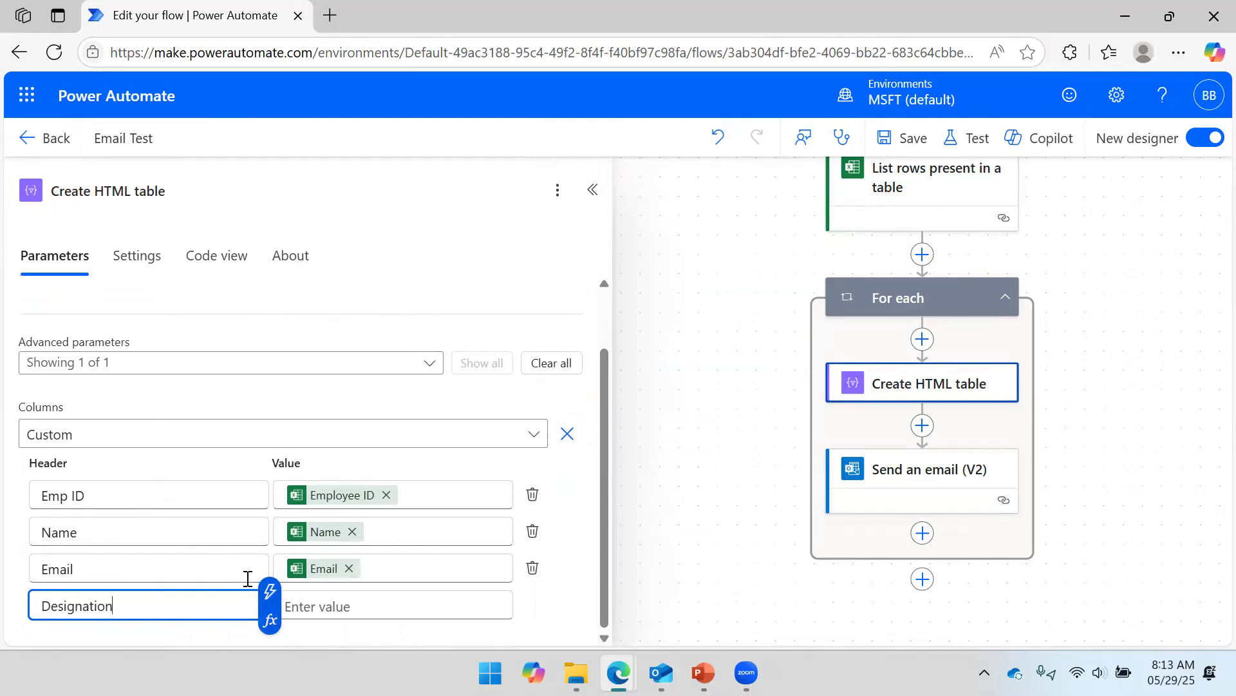
left_click(383, 599)
left_click(509, 591)
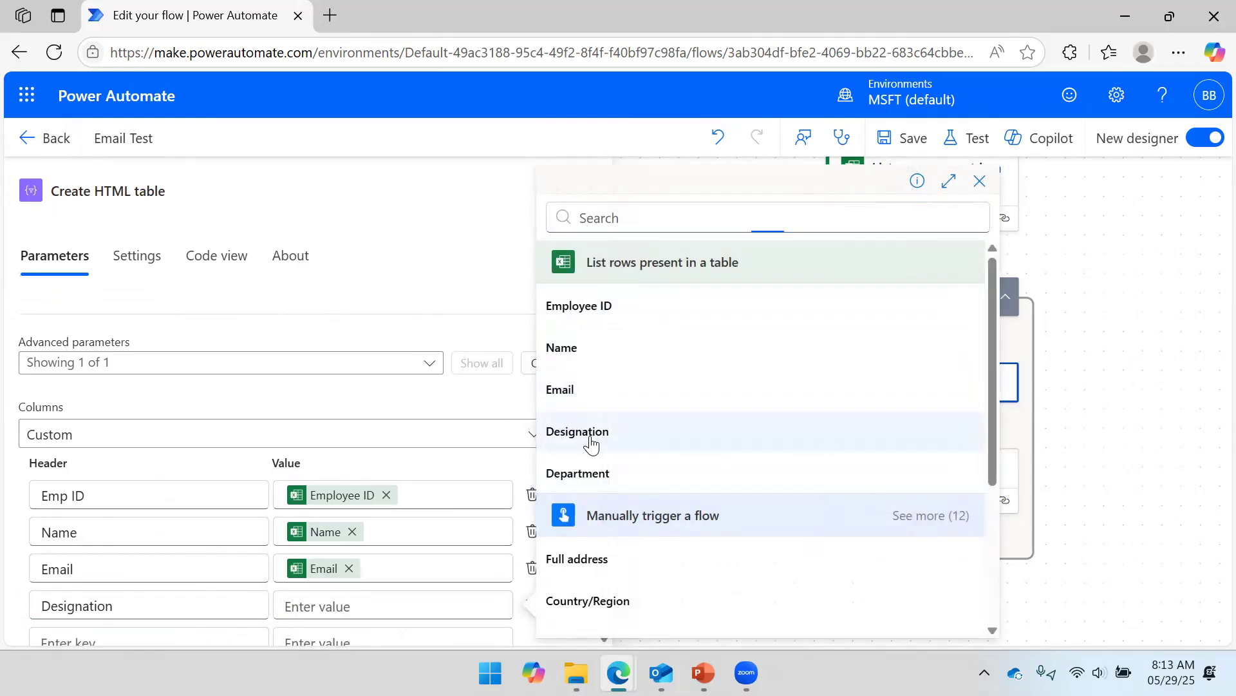
left_click(554, 435)
Add a fifth HTML table column with header Department and the Department dynamic value, and save the flow.
left_click(112, 603)
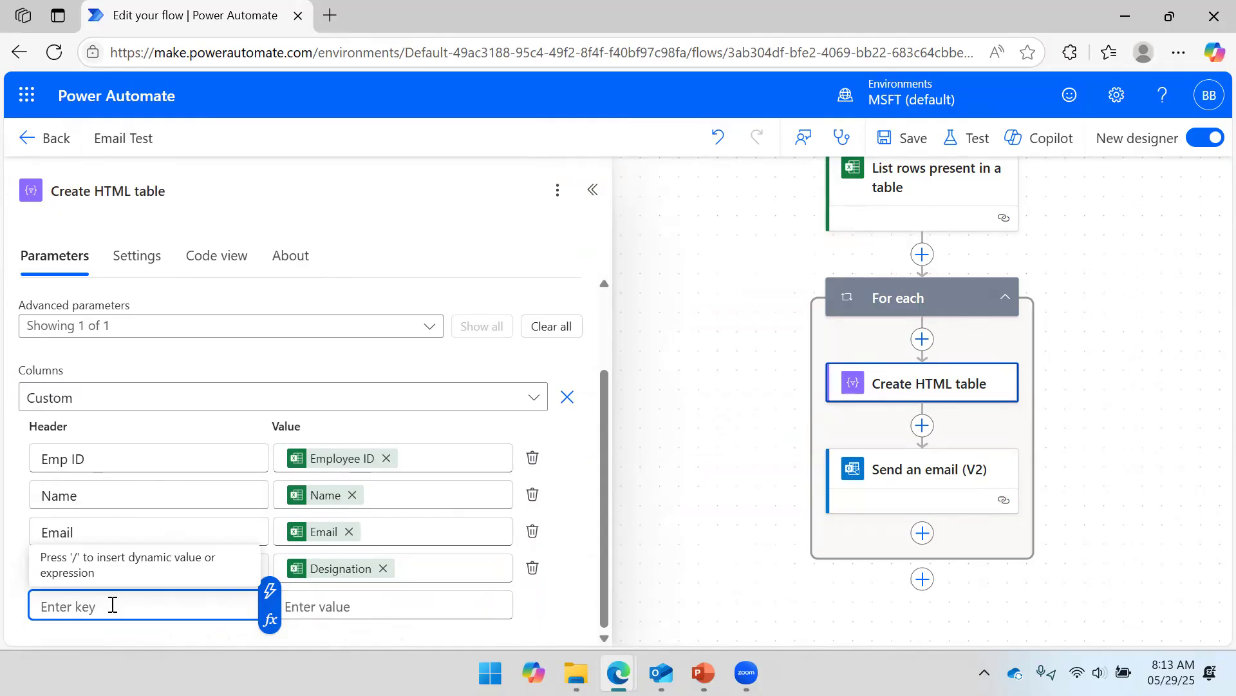
type("Department")
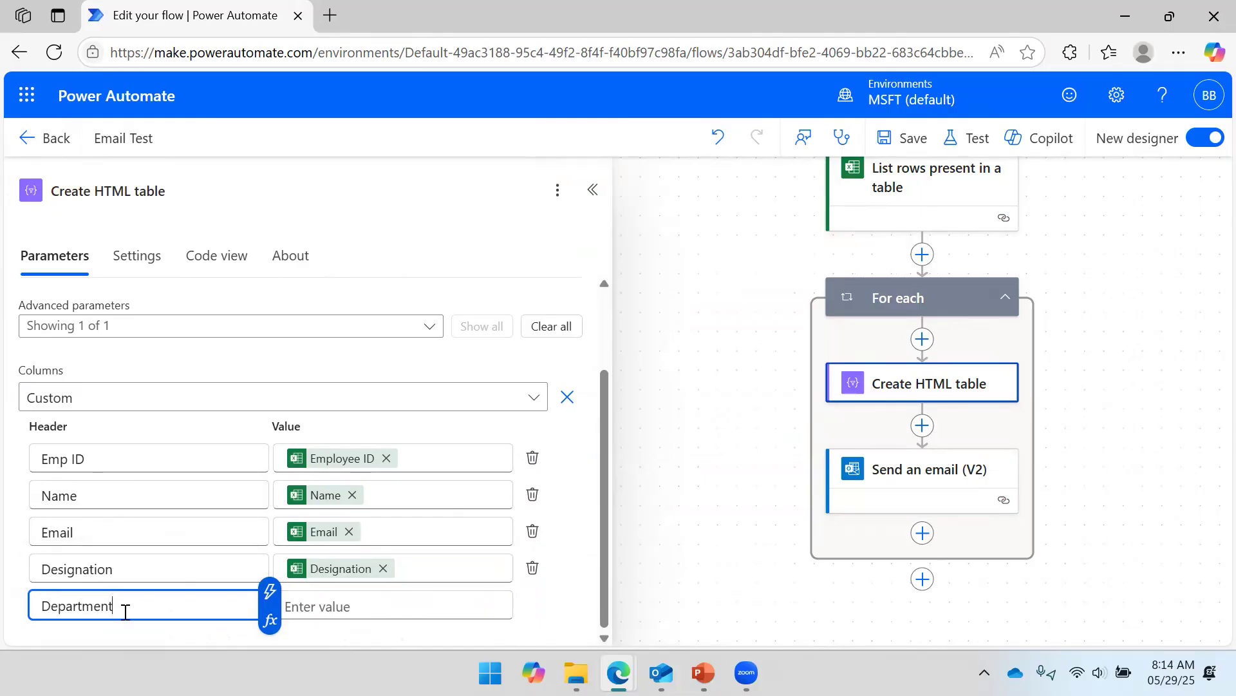
left_click(331, 609)
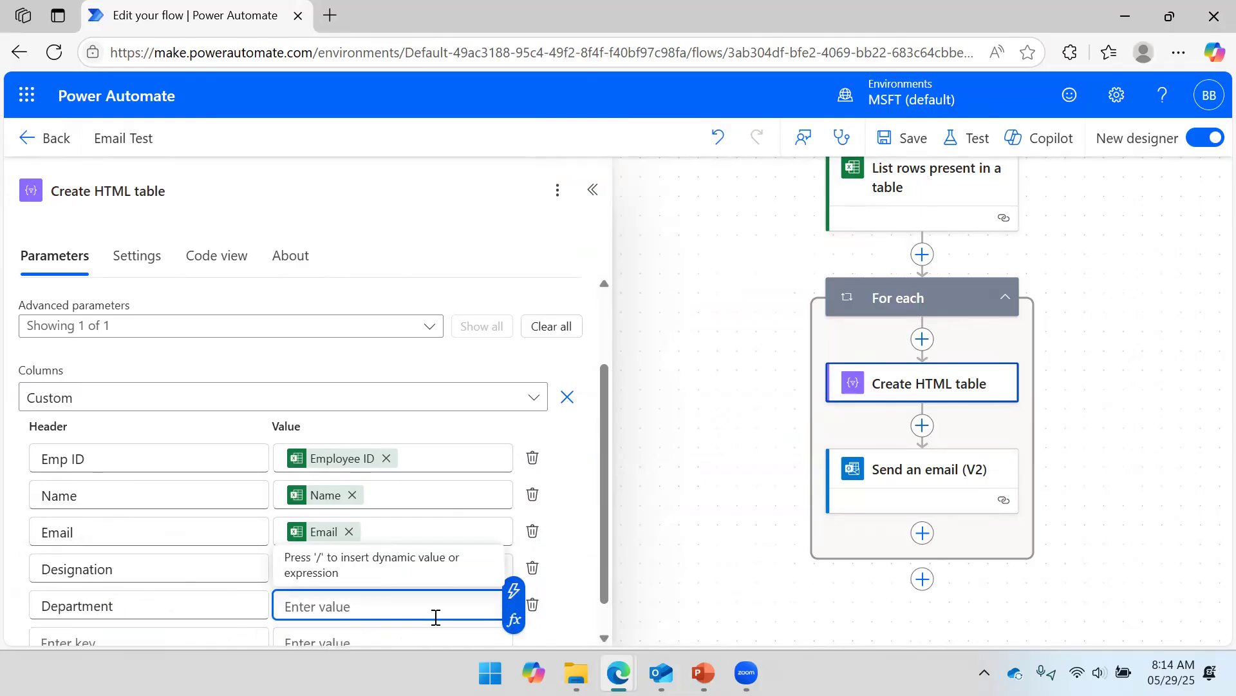
left_click(514, 589)
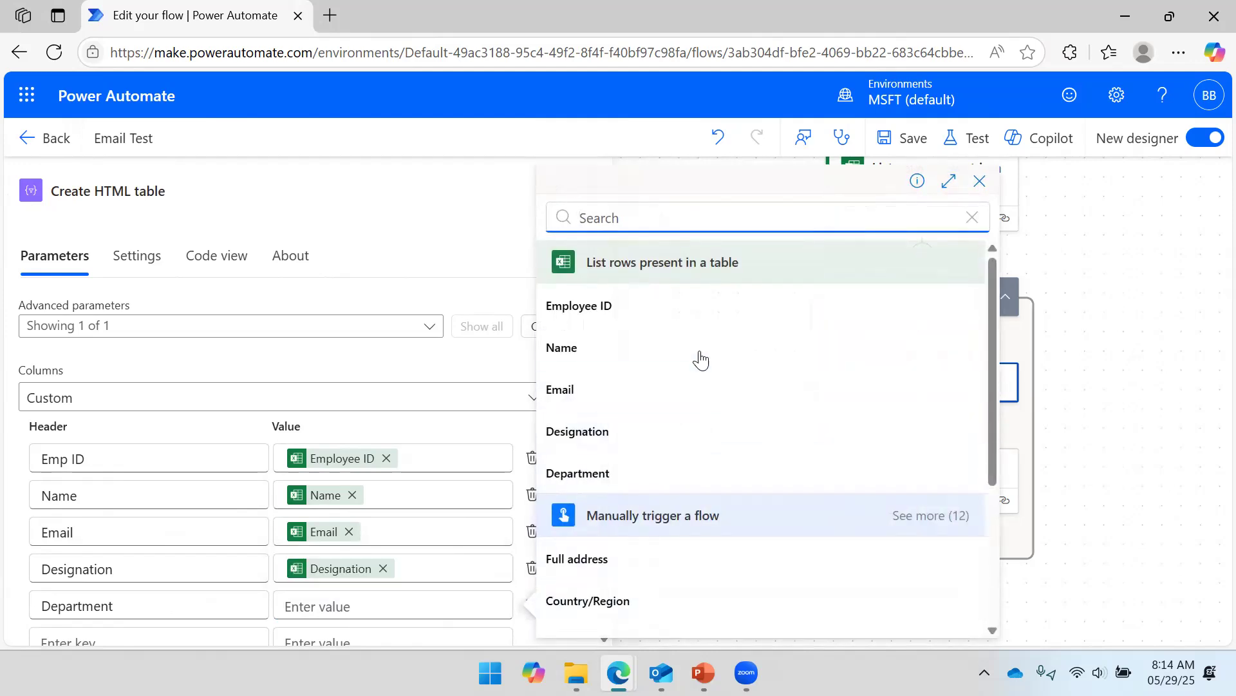
scroll(631, 412, "down", 3)
scroll(618, 400, "up", 3)
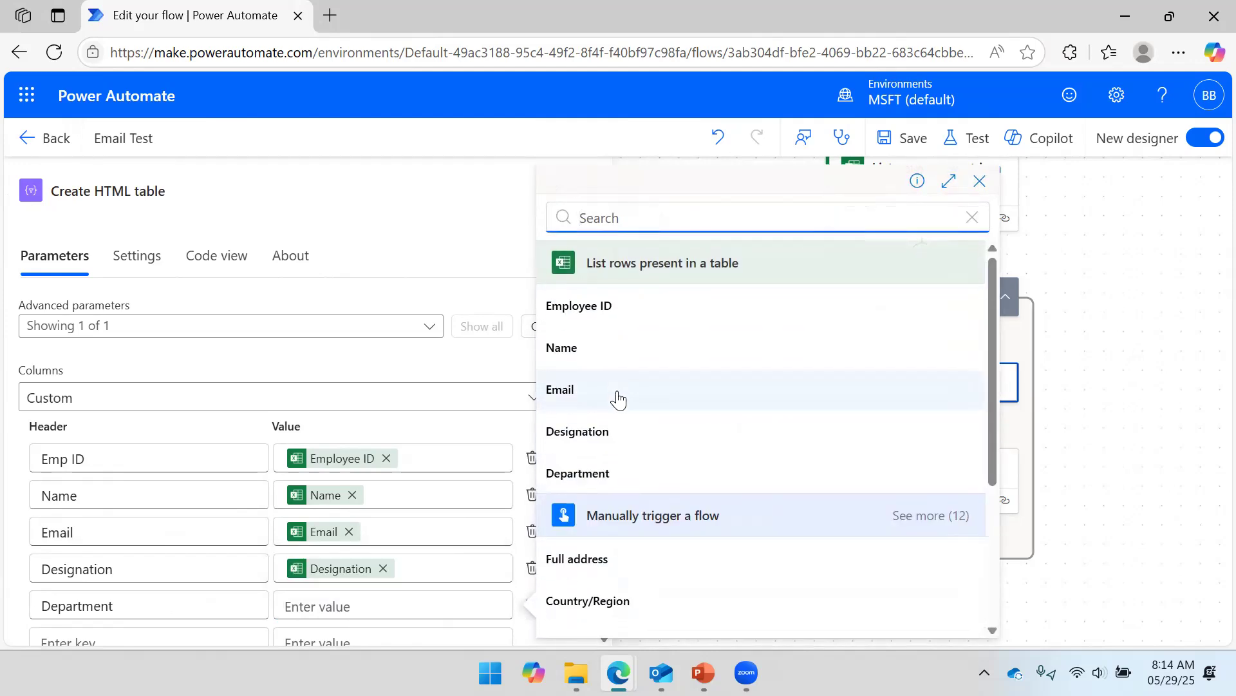
left_click(608, 469)
scroll(454, 450, "down", 1)
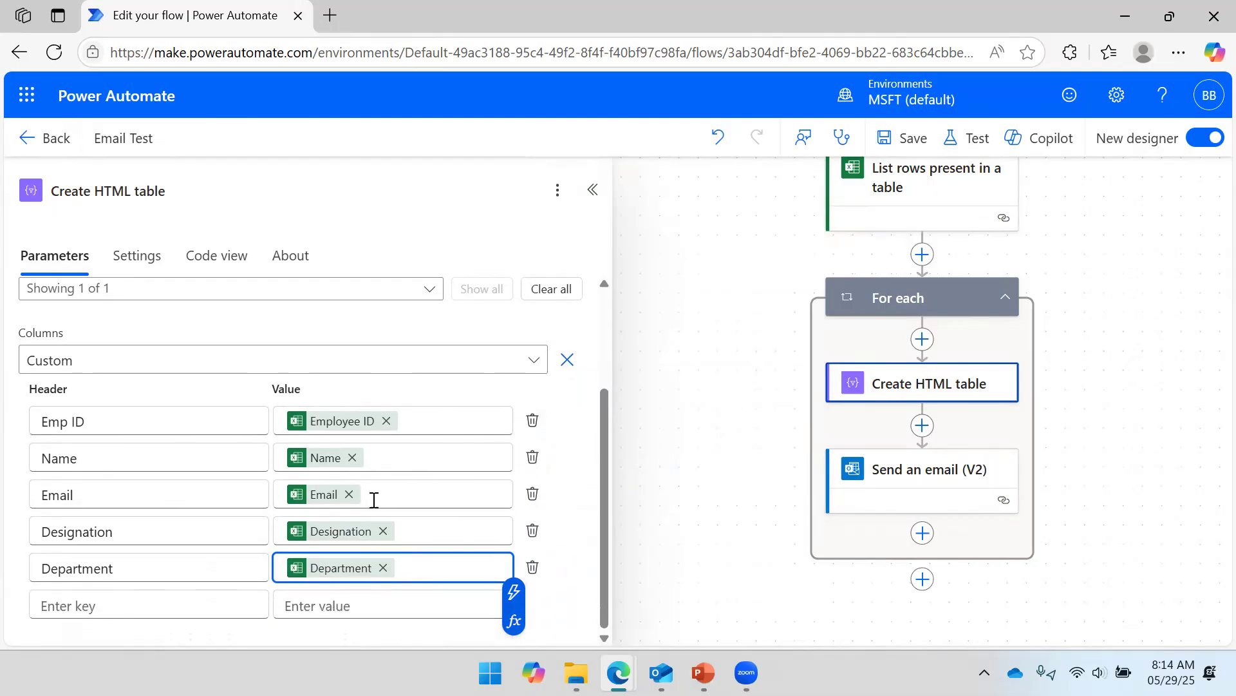
left_click(266, 632)
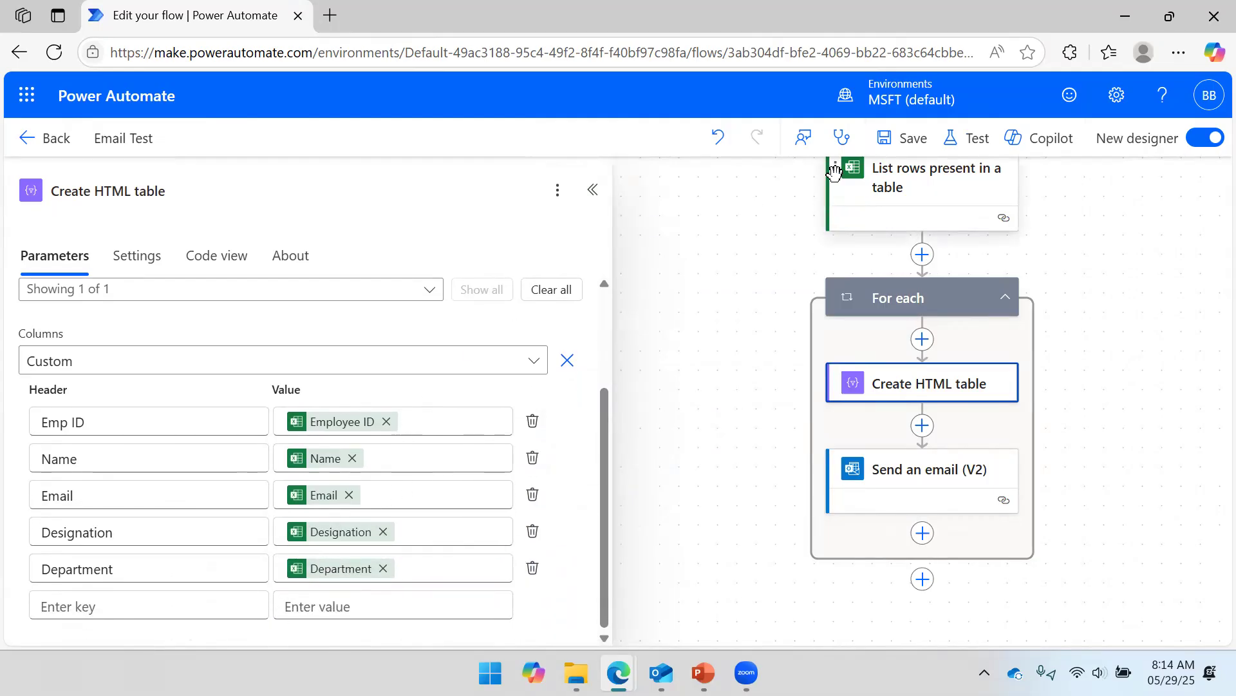
left_click(913, 152)
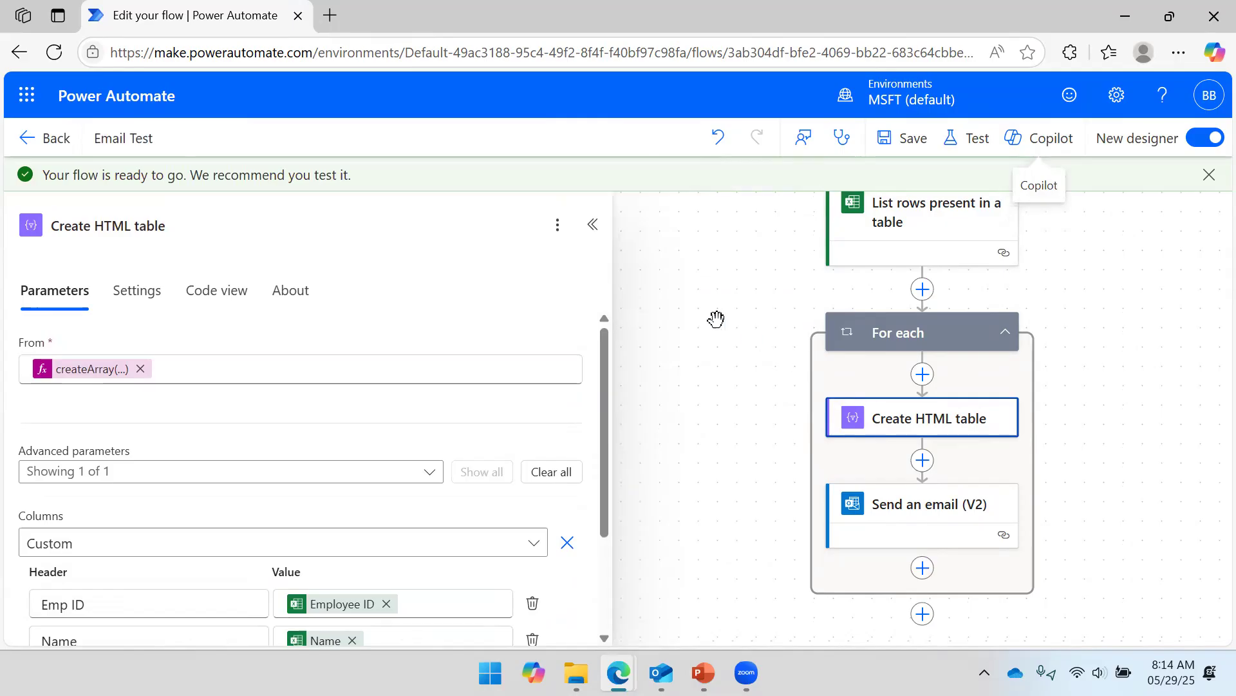
Open the Send an email (V2) action and remove the Current item token from its body.
left_click(593, 225)
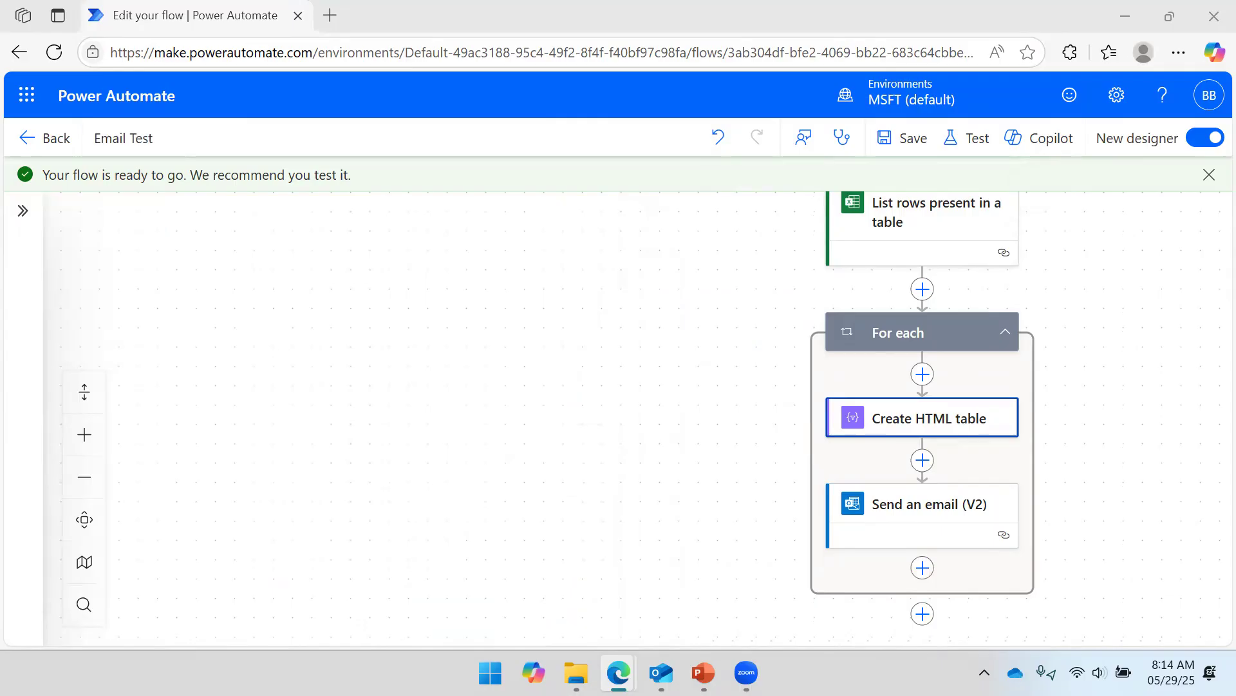
left_click(911, 502)
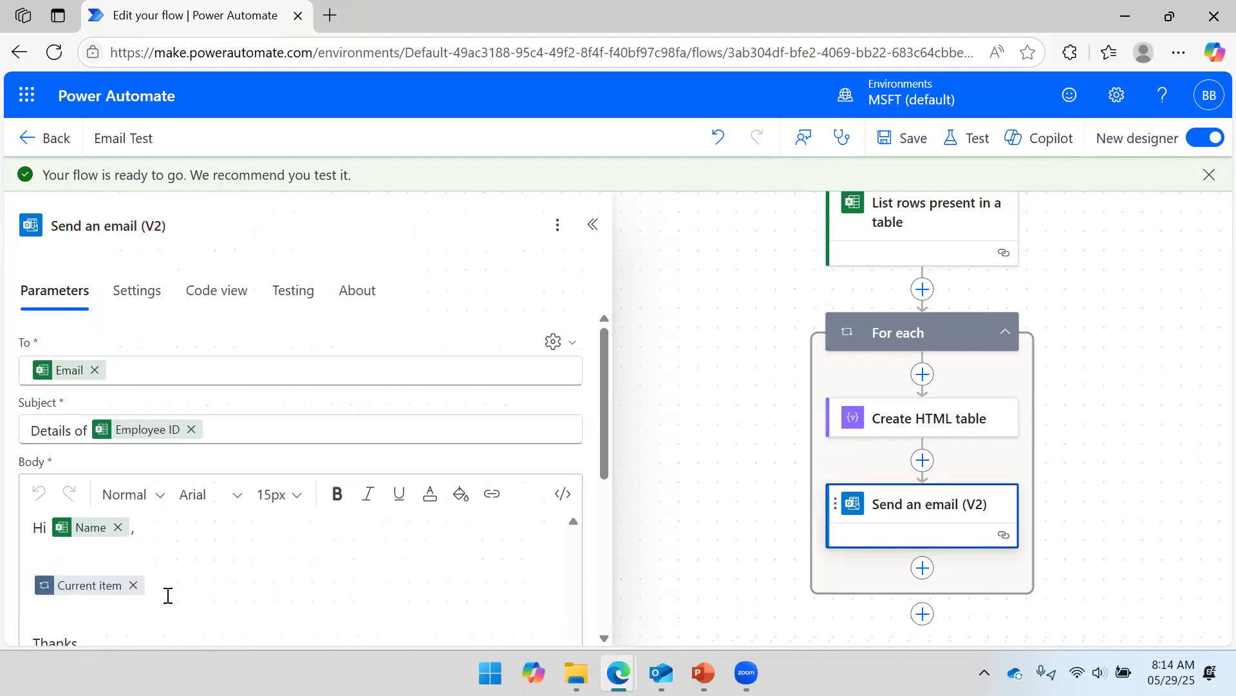
left_click(133, 585)
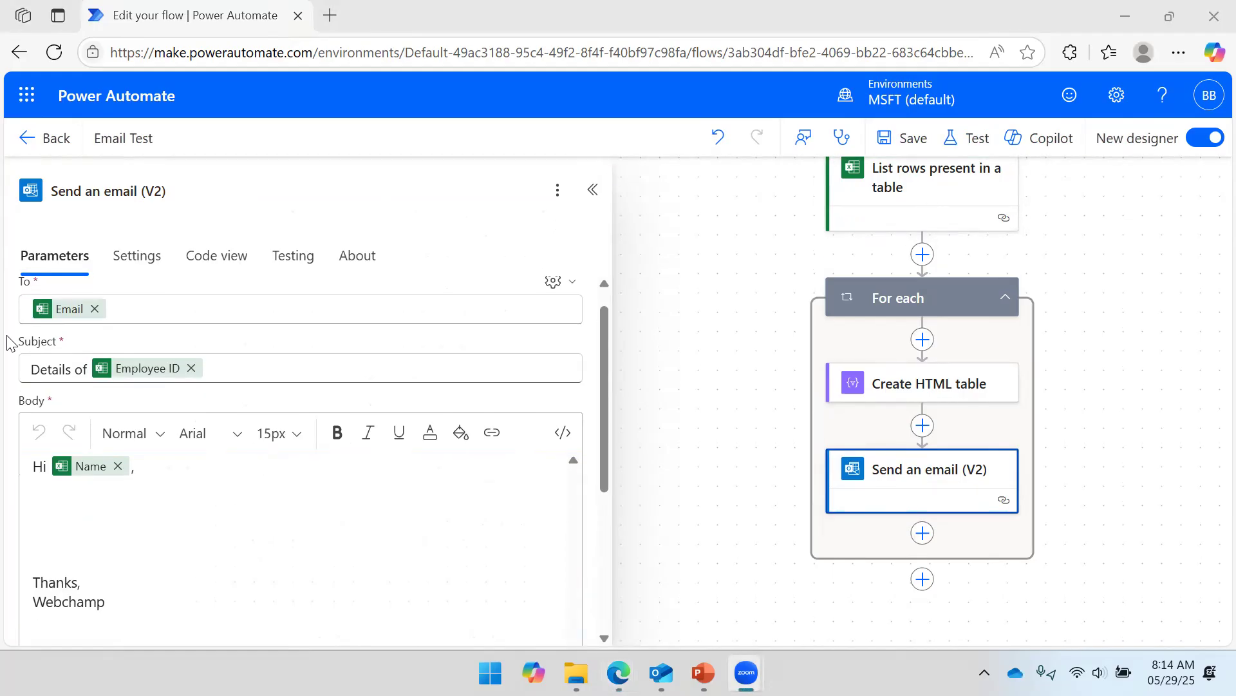
Insert the expression outputs('Create_HTML_table') into the email body between the greeting and the Thanks line.
left_click(48, 526)
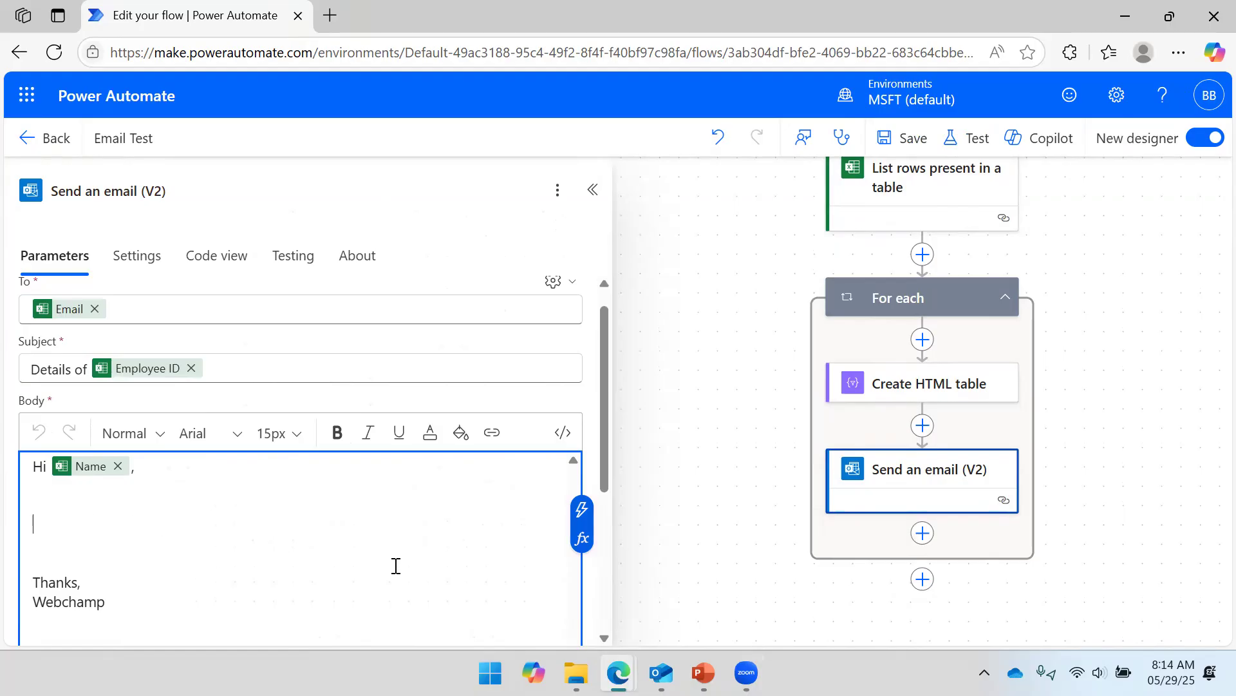
left_click(578, 547)
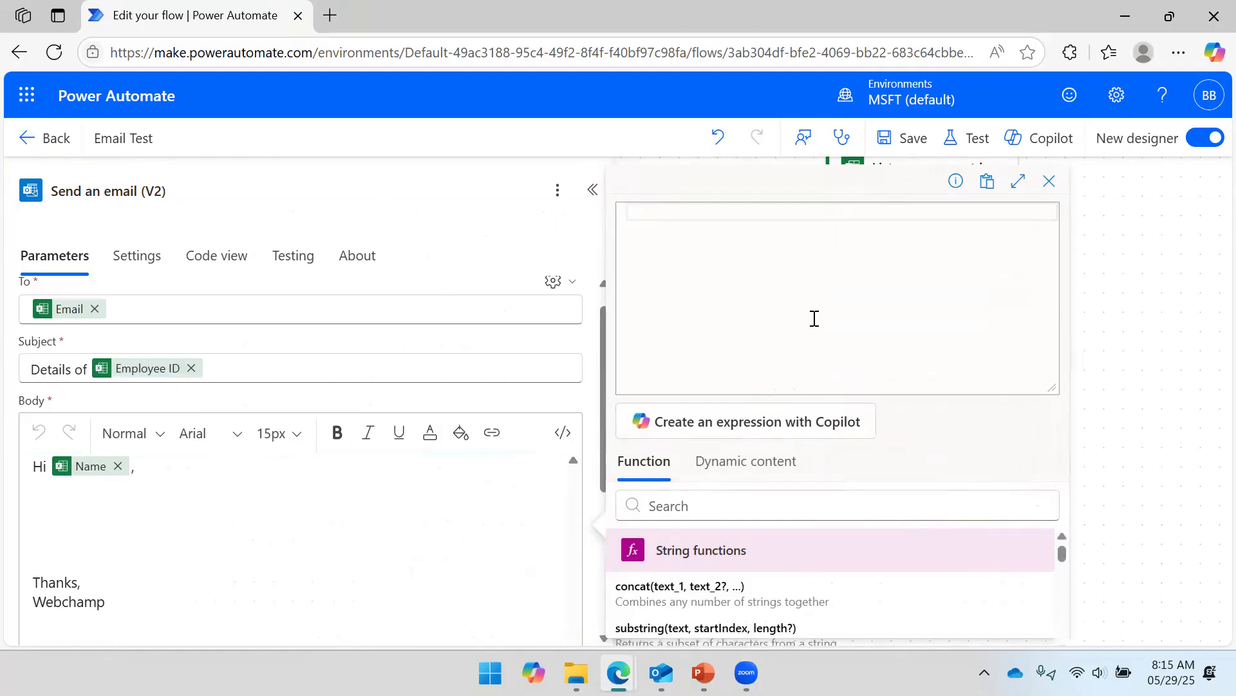
type("outputs")
type("('")
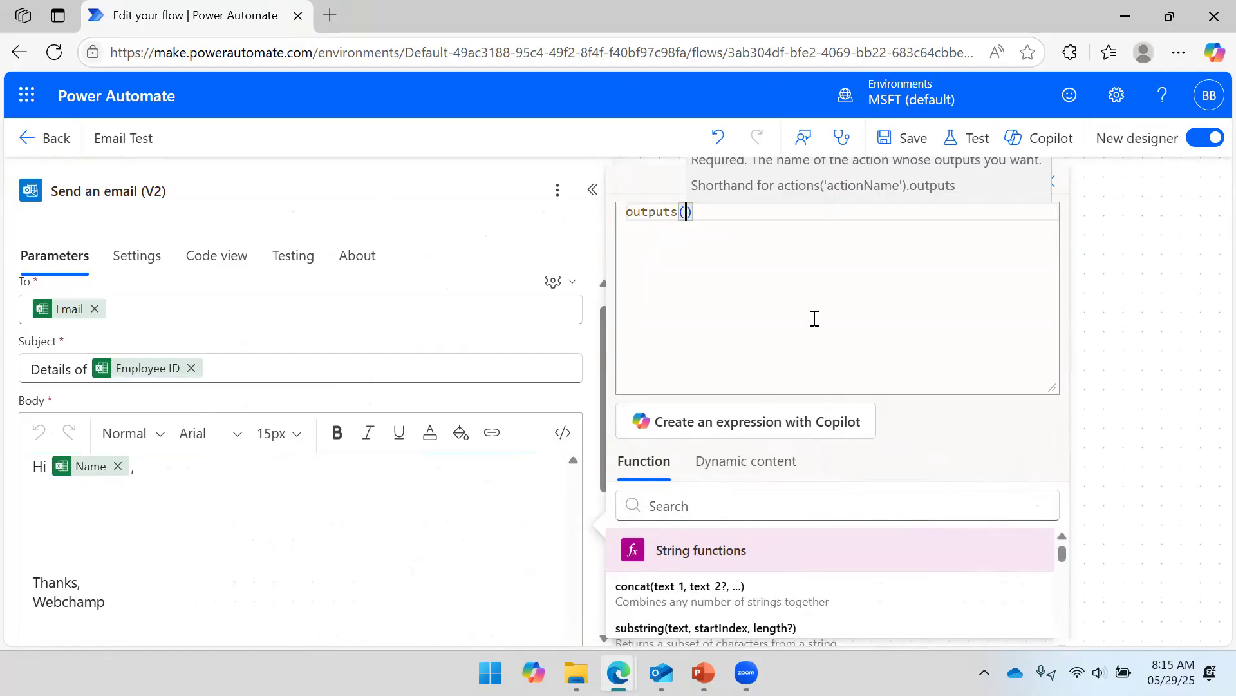
key("Right")
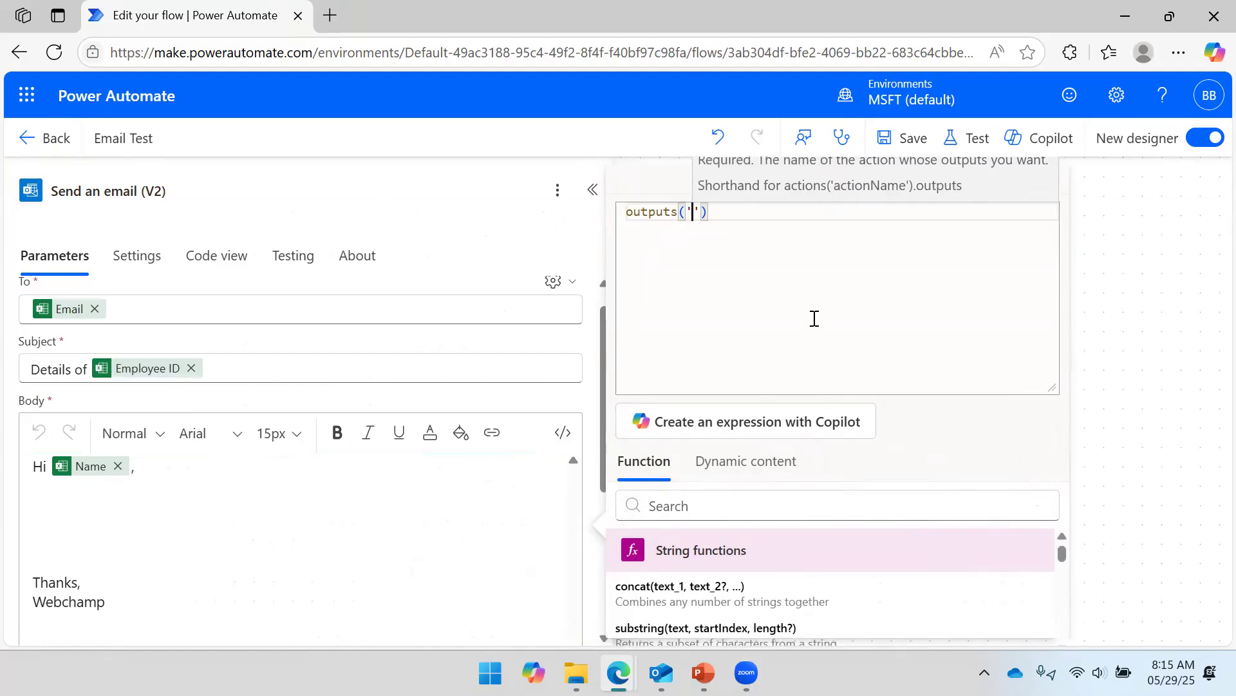
type("Create")
type("_HTML_")
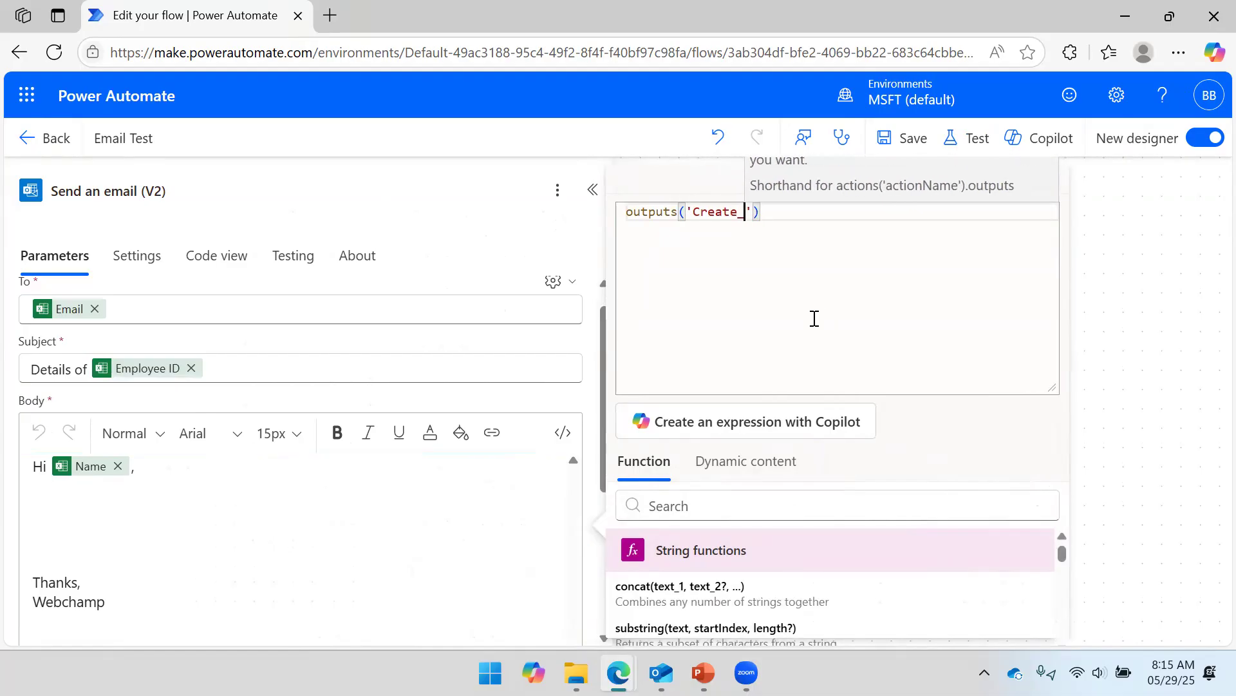
type("table")
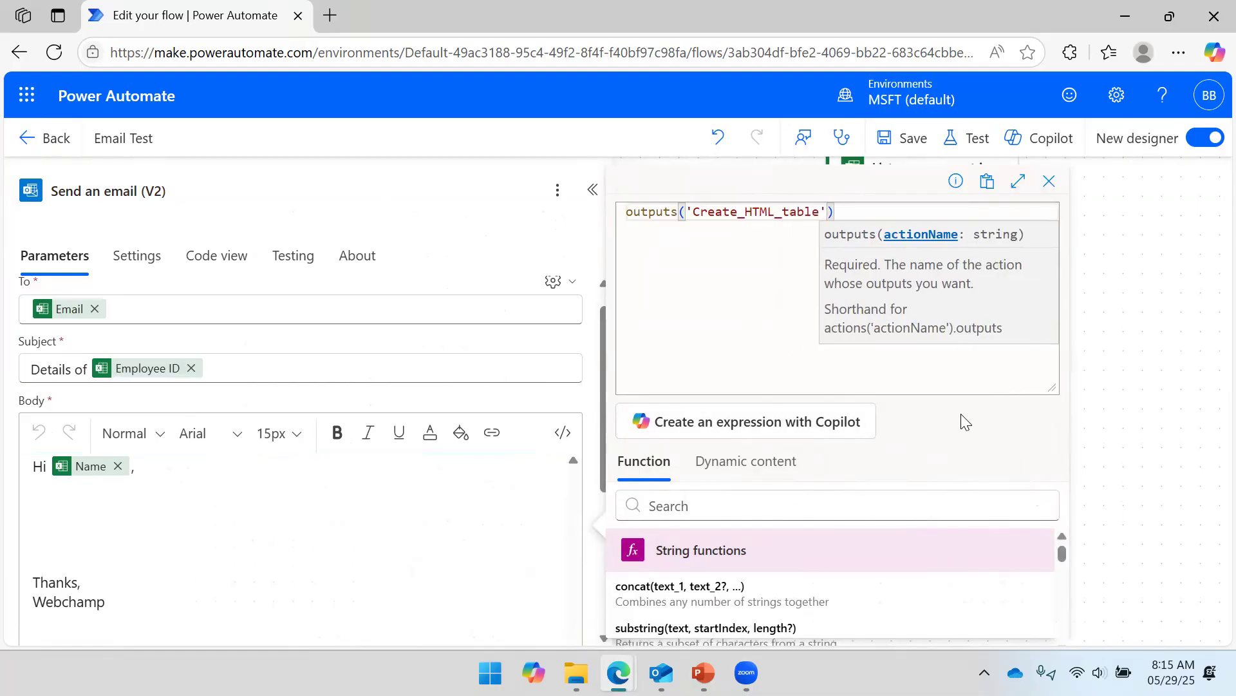
left_click(1053, 393)
left_click_drag(1053, 392, 1037, 245)
left_click(661, 616)
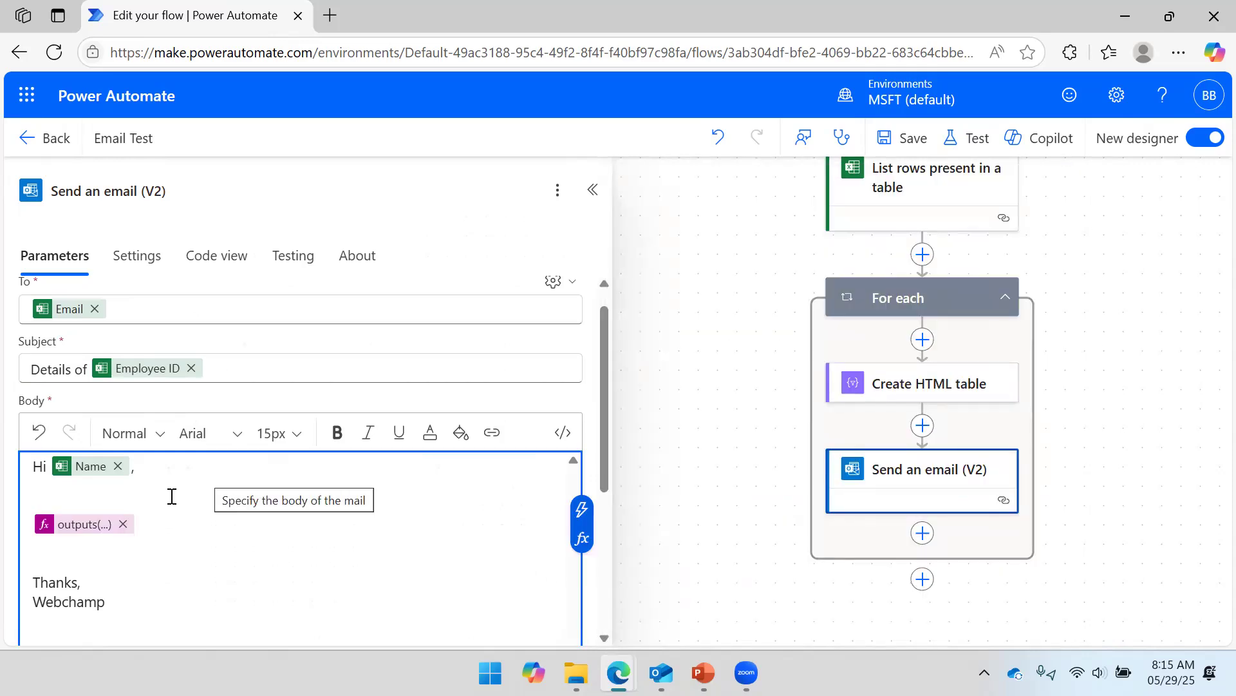
left_click(150, 500)
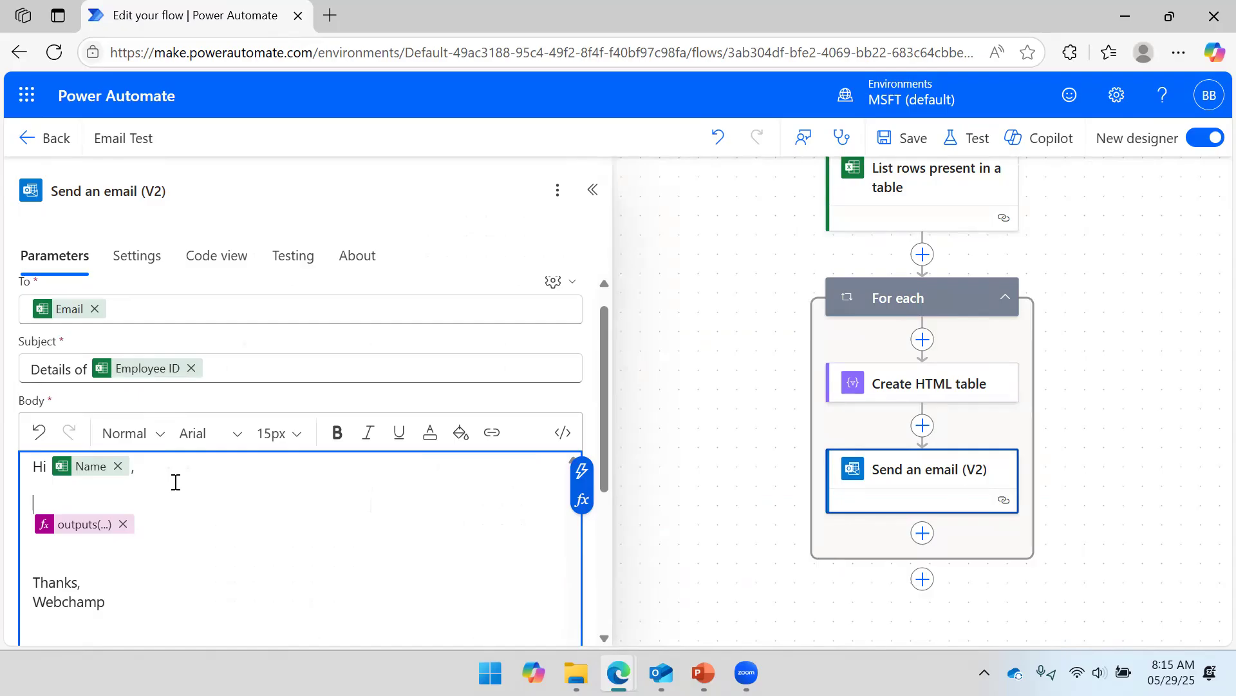
Add the line "Please find below your updated details." above the outputs expression in the email body and save the flow.
left_click(97, 485)
key("Return")
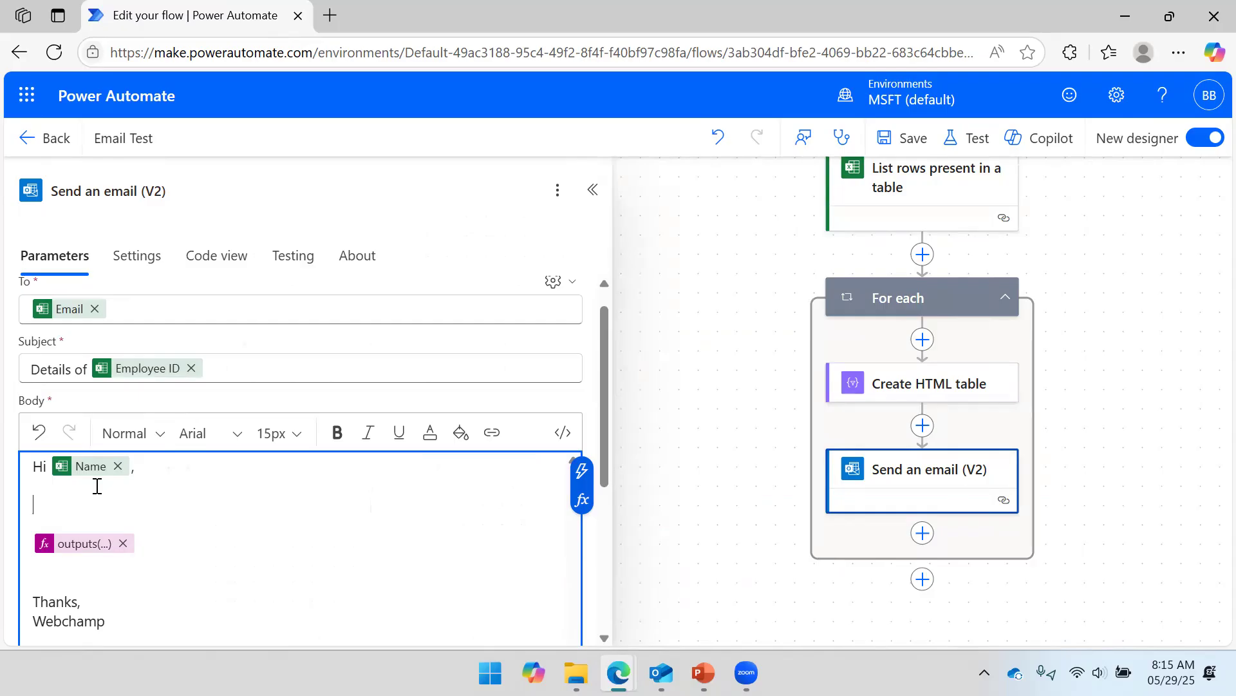
type("Pleas")
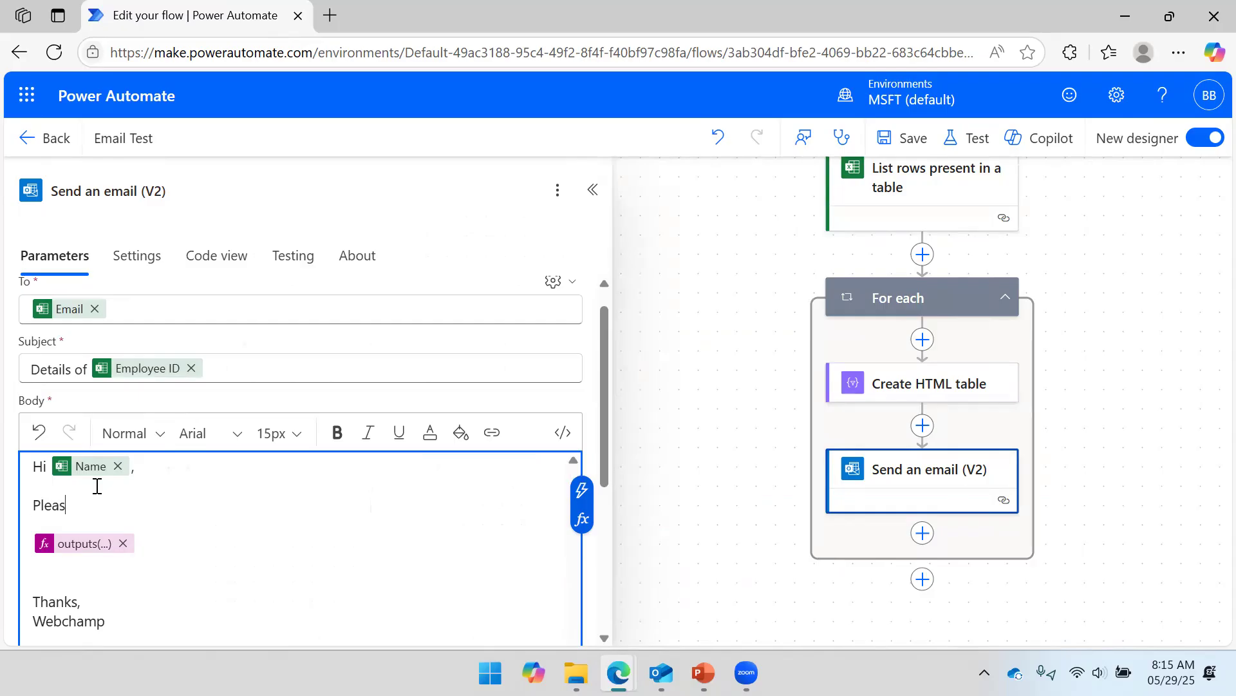
type("e find below ")
type("your upda")
key("BackSpace")
type("updated details.")
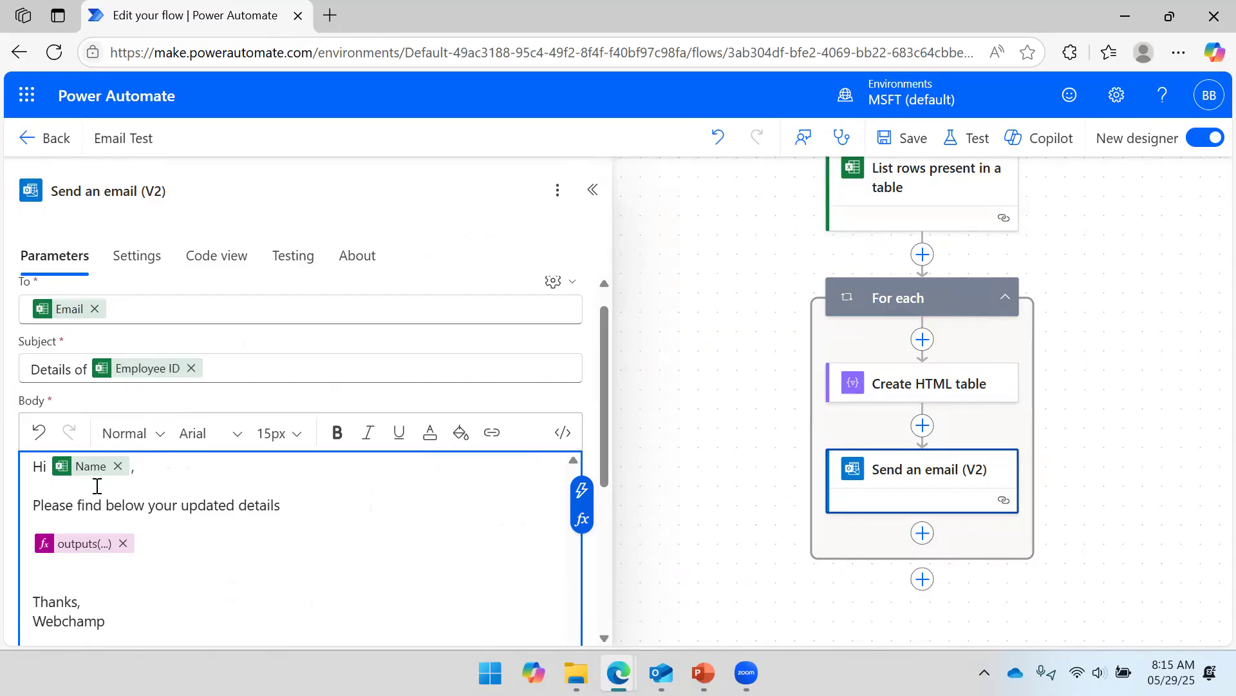
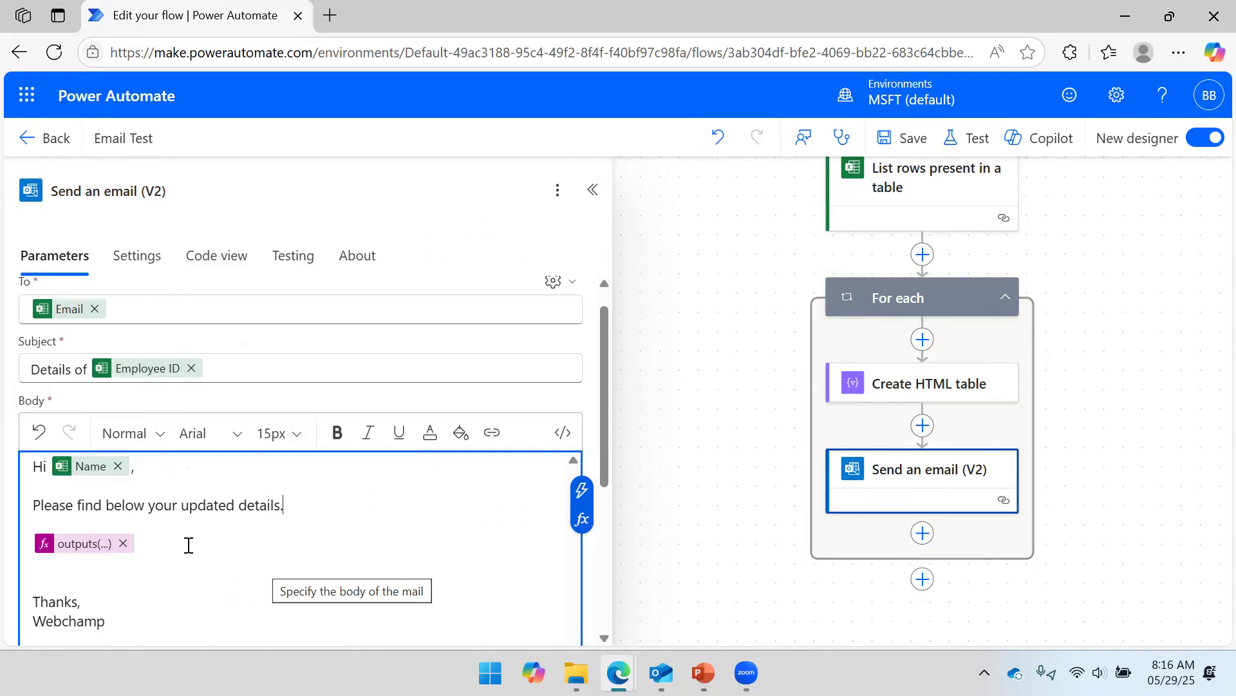
left_click(900, 142)
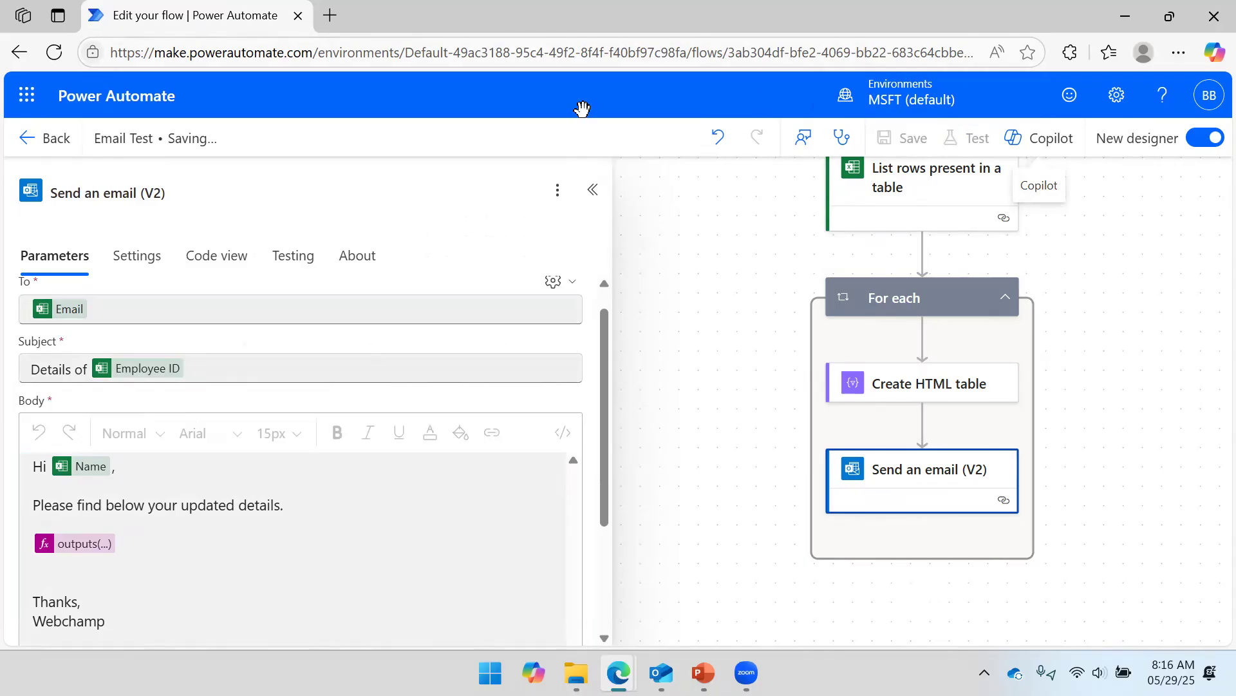
Collapse the email action's settings and run a manual test of the Email Test flow.
left_click(591, 225)
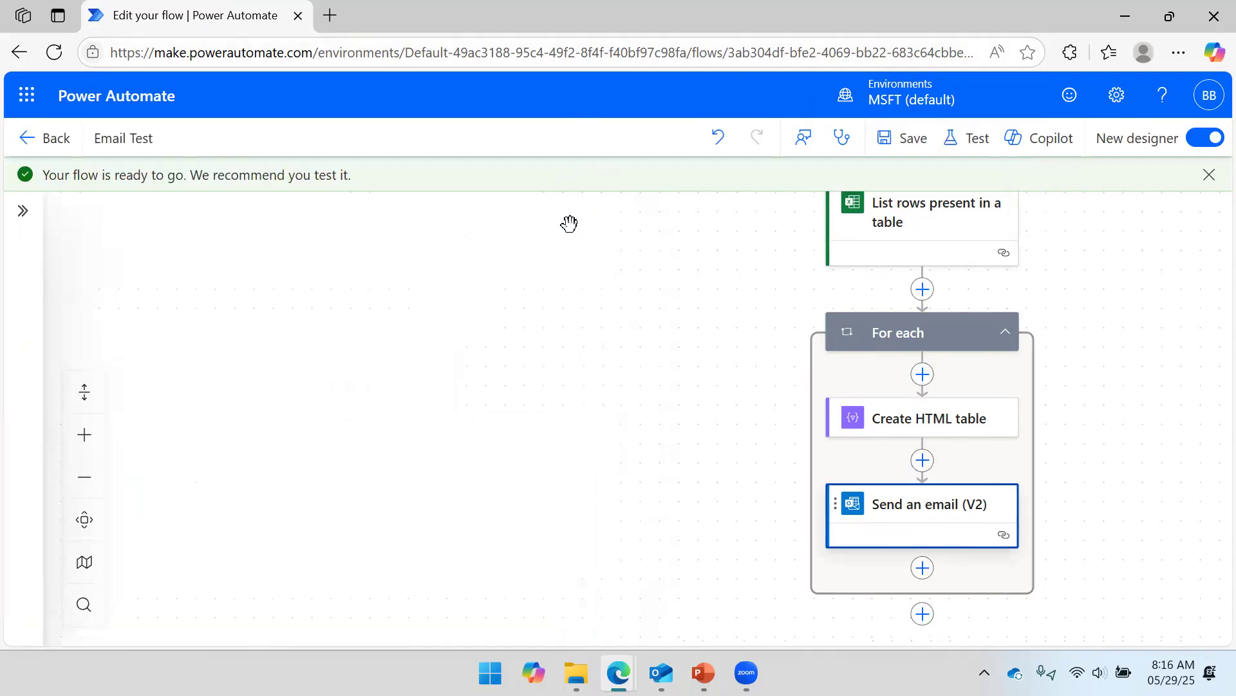
left_click_drag(559, 424, 331, 394)
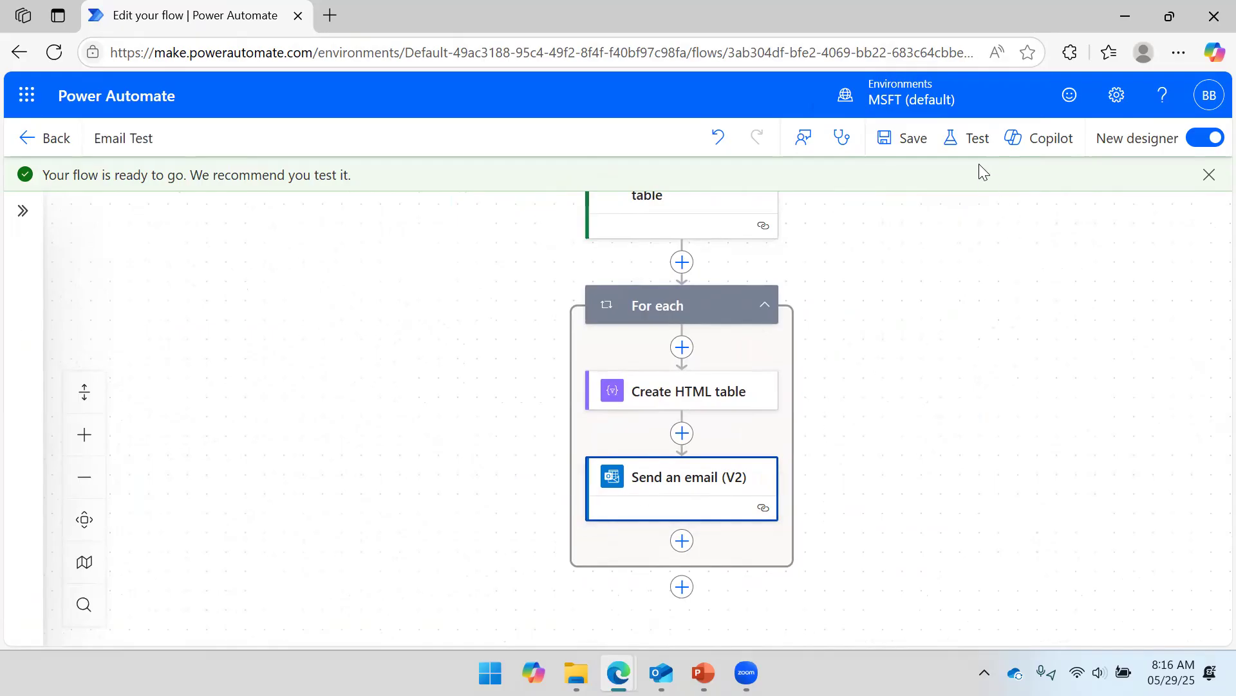
left_click(968, 139)
left_click(888, 214)
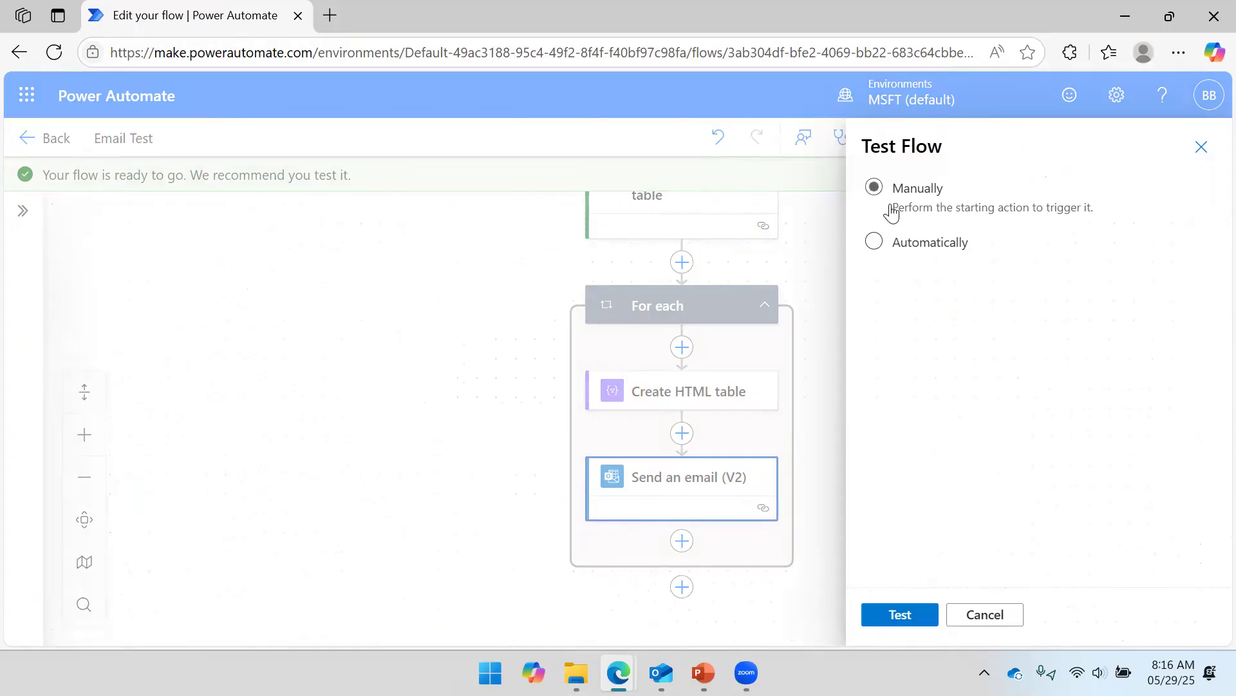
left_click(901, 615)
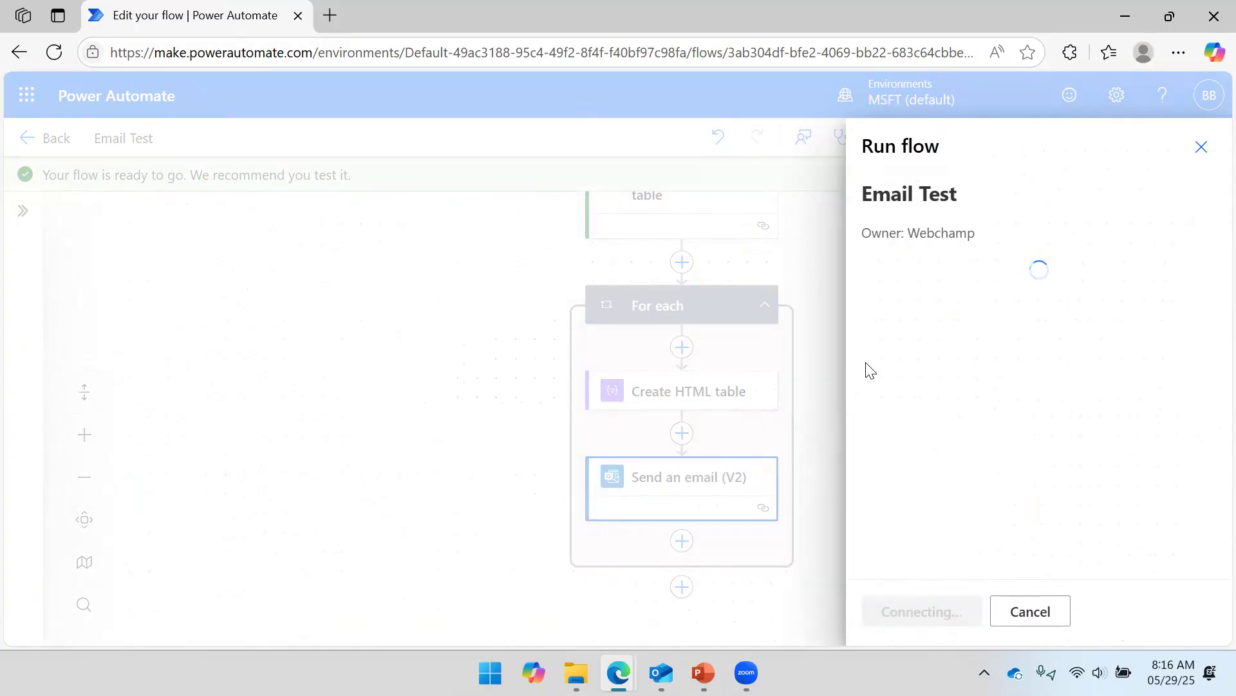
left_click(904, 615)
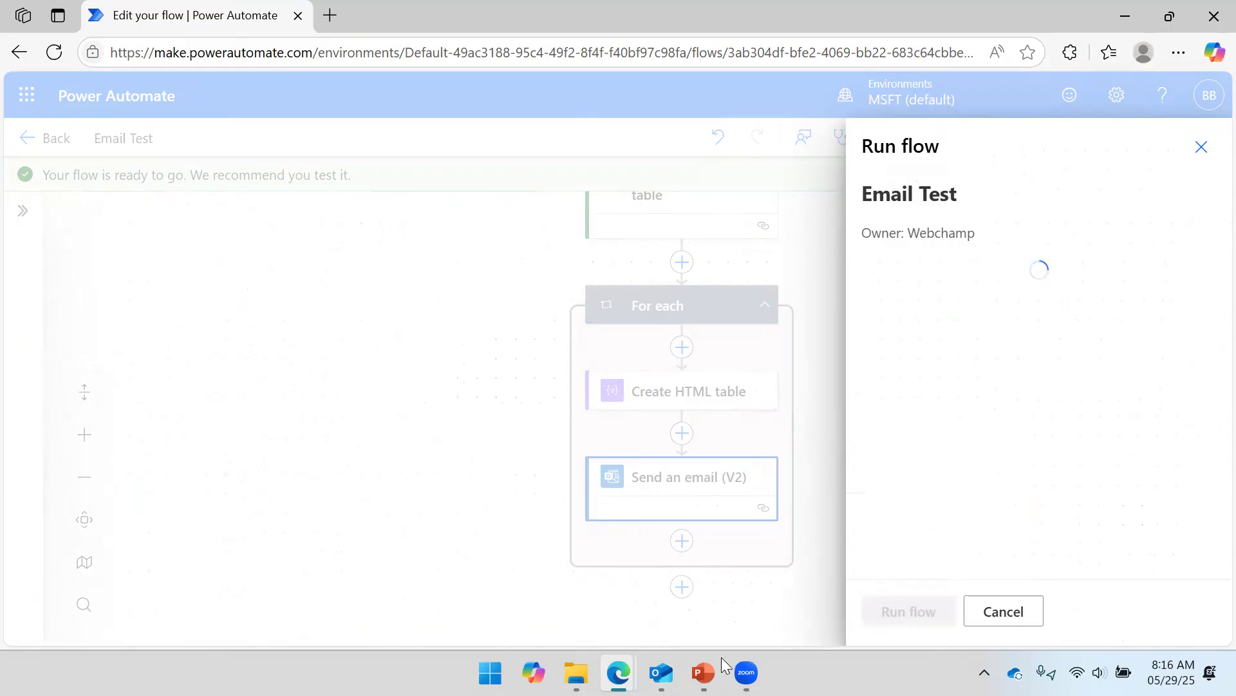
Switch to Outlook and examine the table section in the sent email "Details of 10001".
left_click(662, 672)
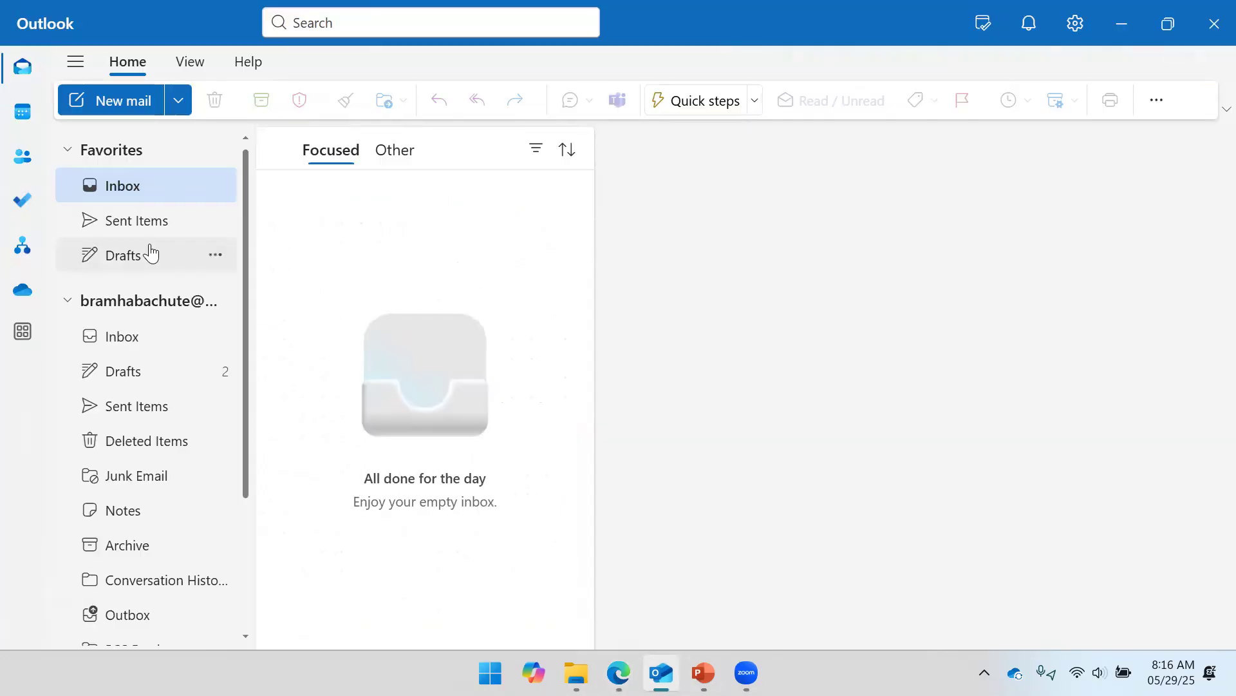
left_click(145, 223)
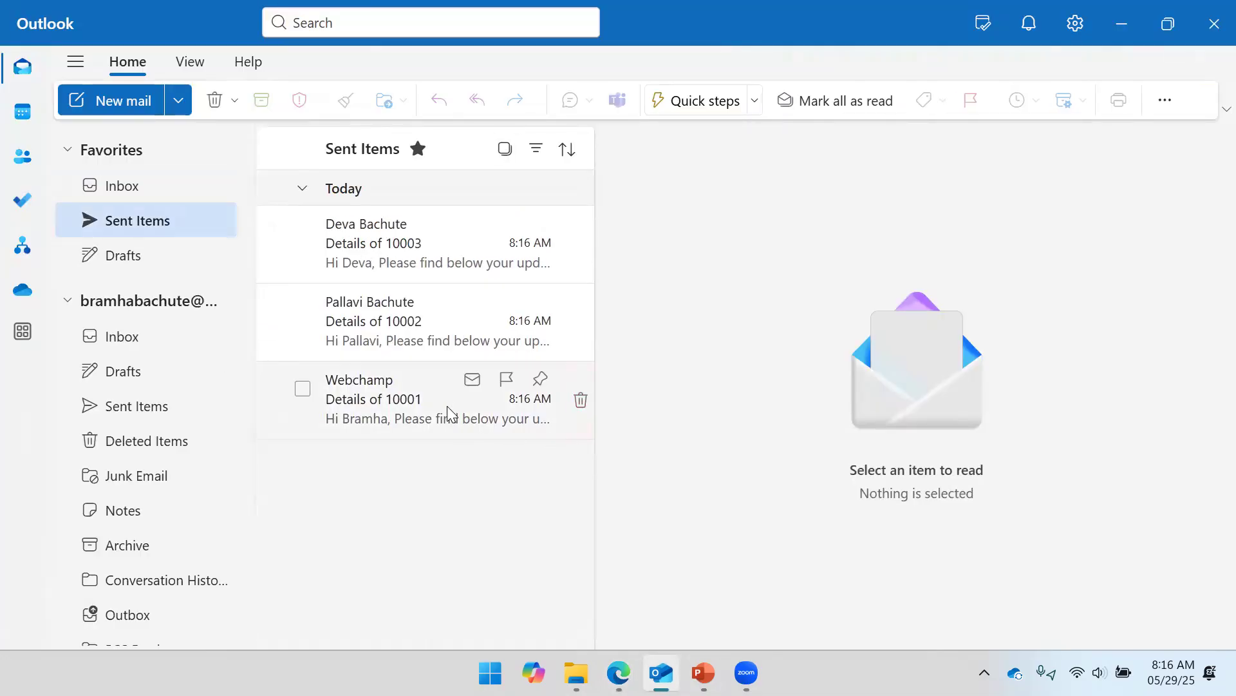
left_click(493, 397)
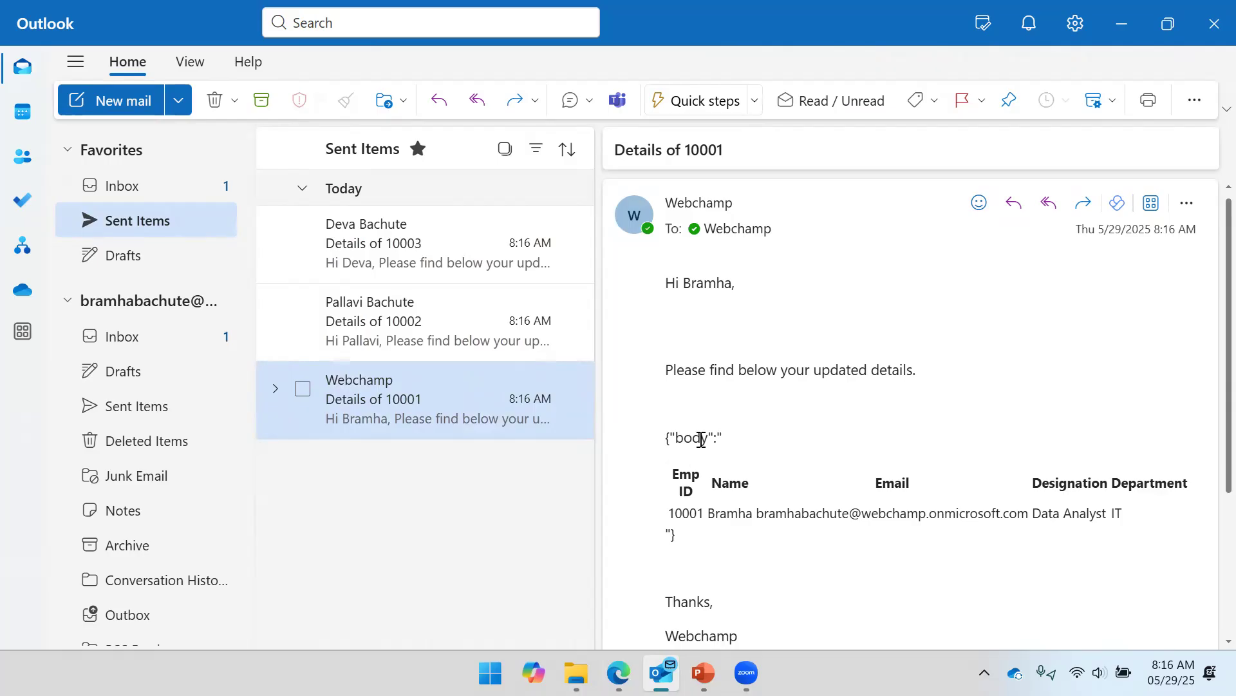
mouse_move(687, 493)
left_click_drag(666, 436, 676, 551)
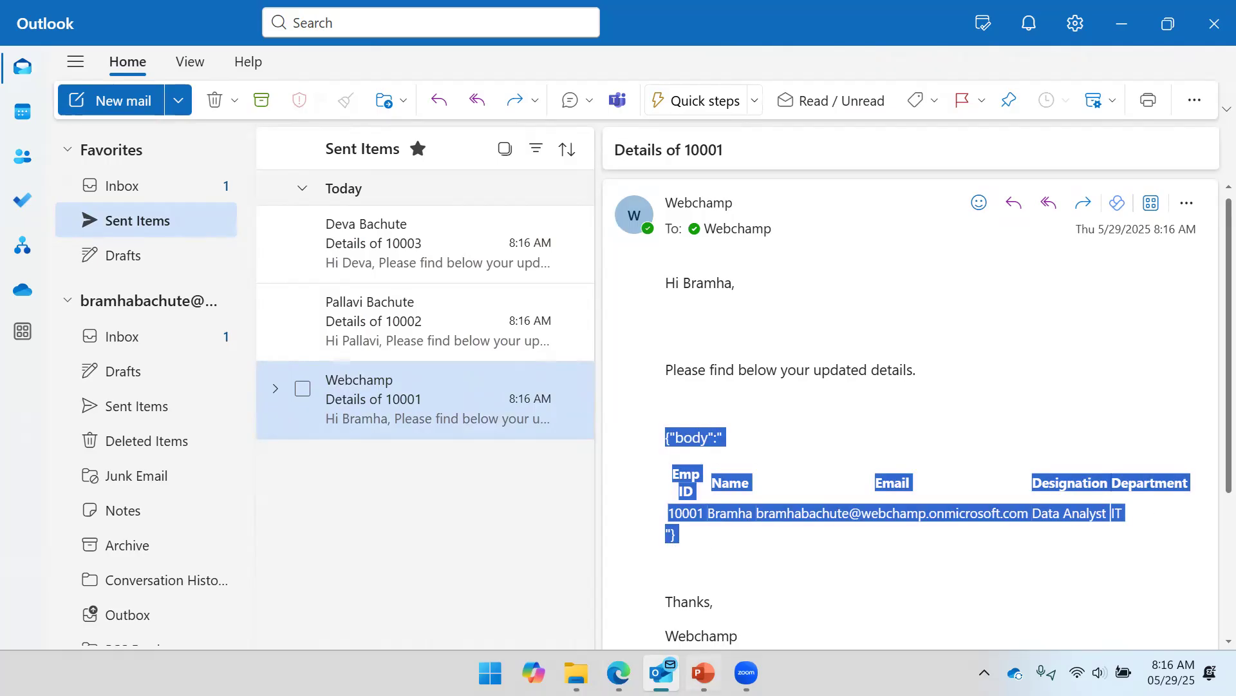
left_click(618, 673)
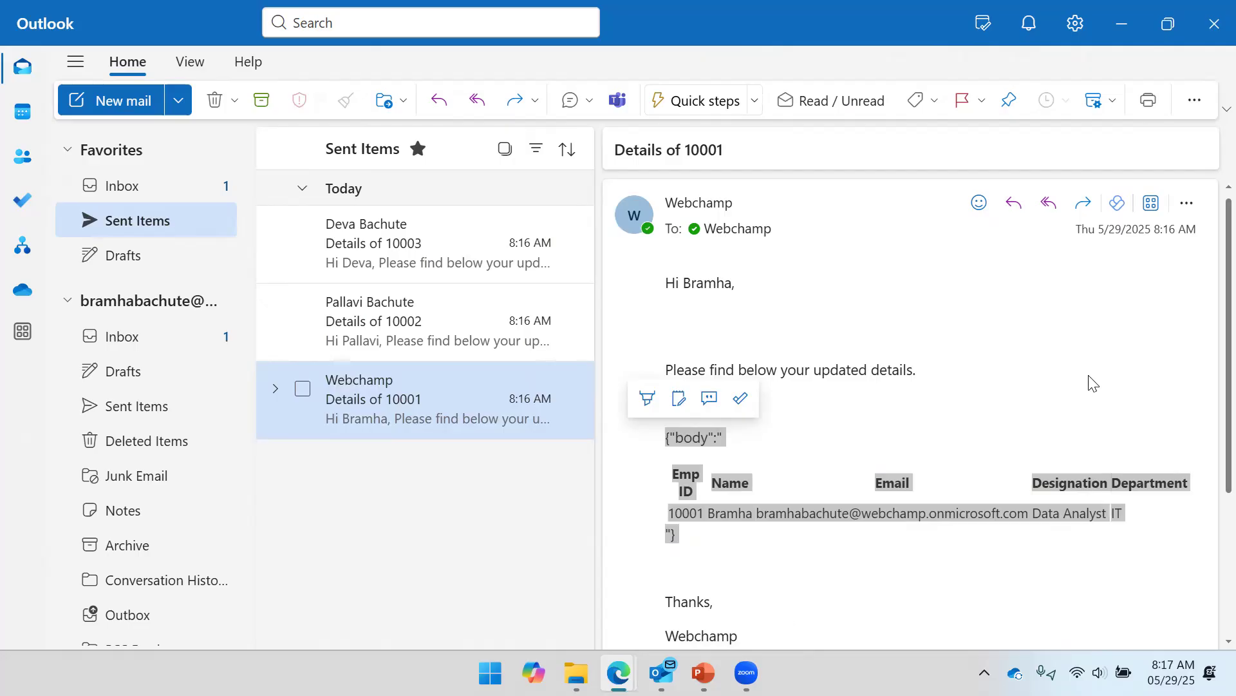
left_click(733, 443)
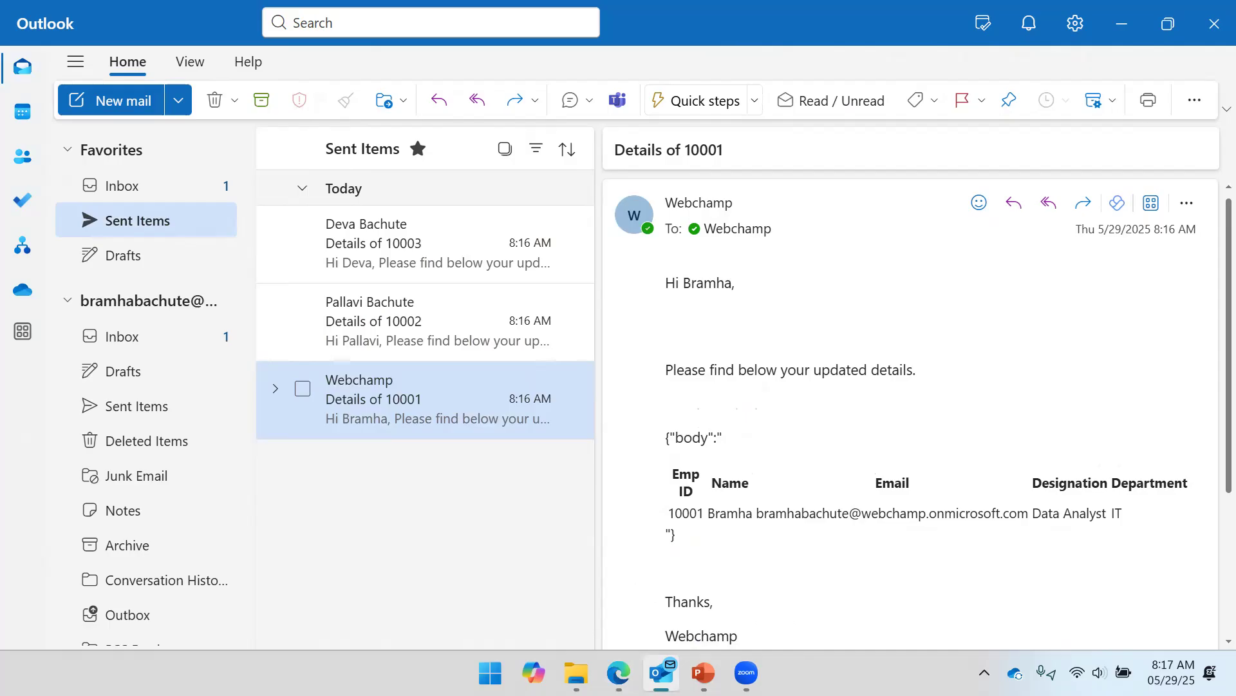
Switch back to Power Automate, leave the test run and reopen the Email Test flow for editing.
key("alt+Tab")
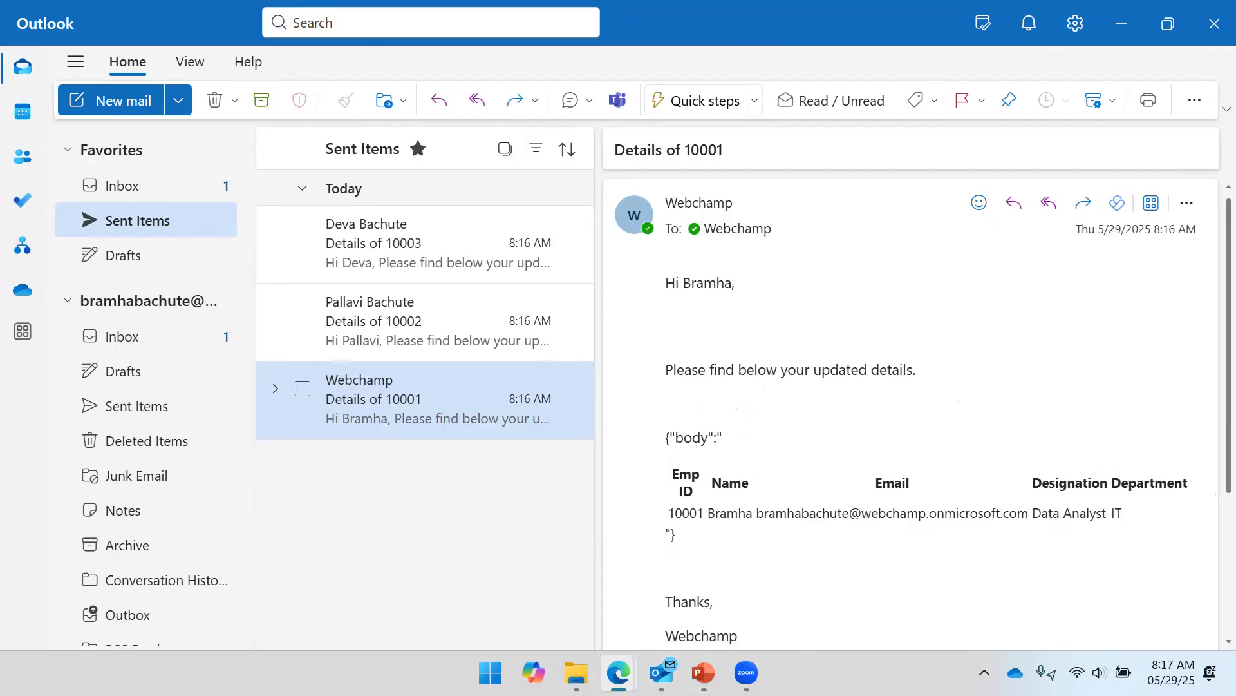
mouse_move(703, 672)
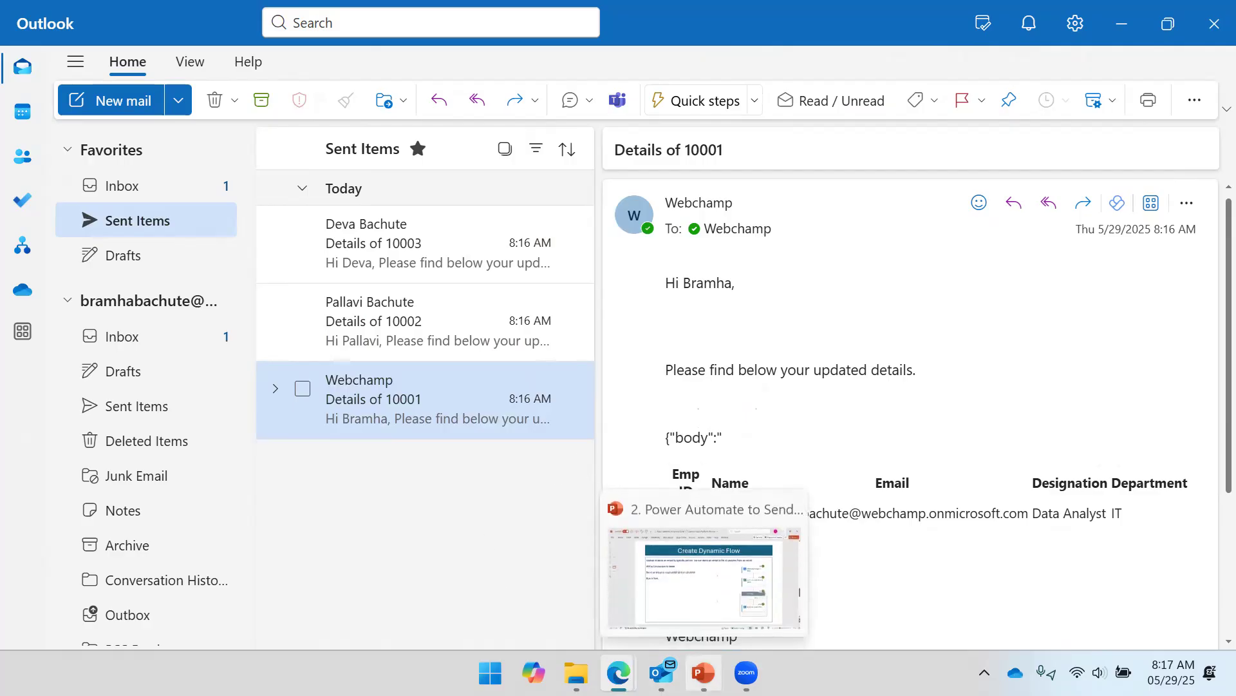
mouse_move(618, 672)
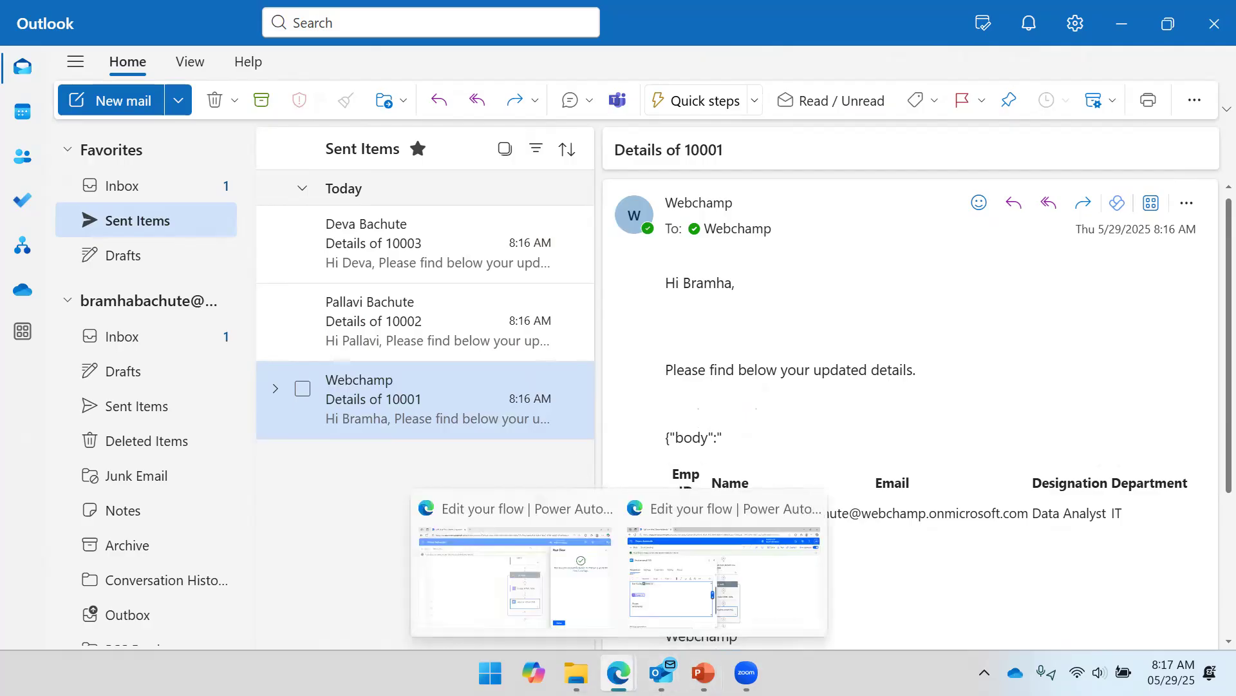
left_click(526, 626)
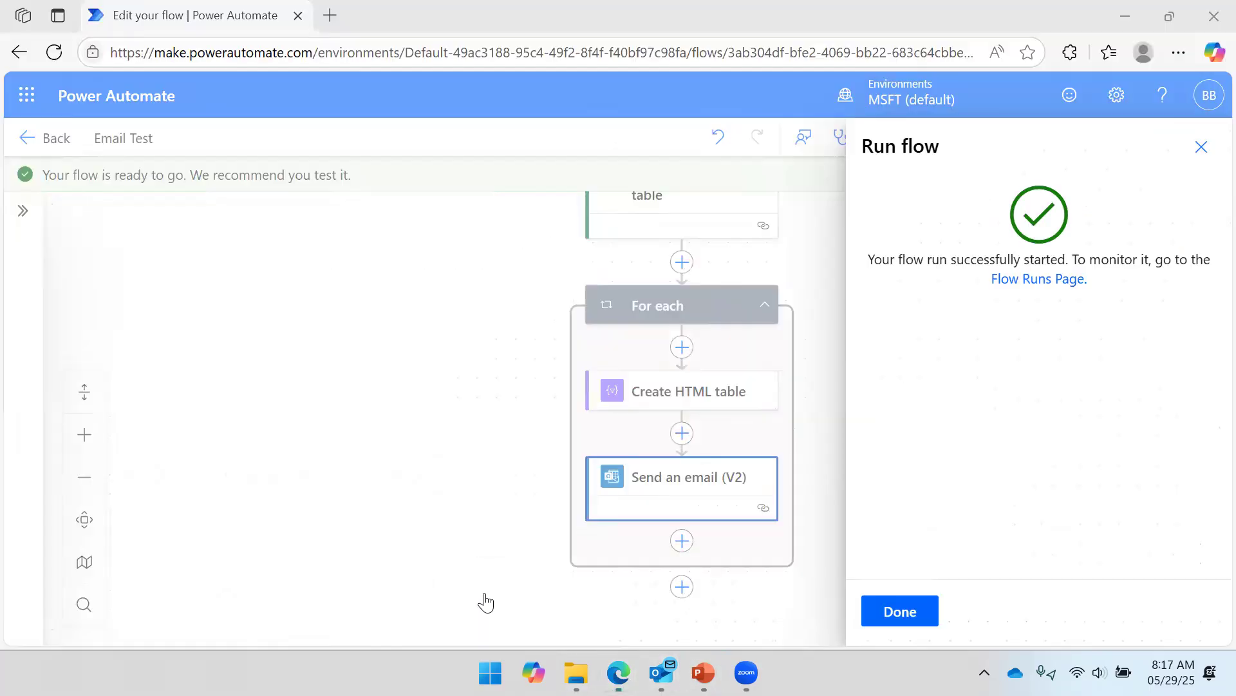
left_click(883, 619)
left_click(673, 480)
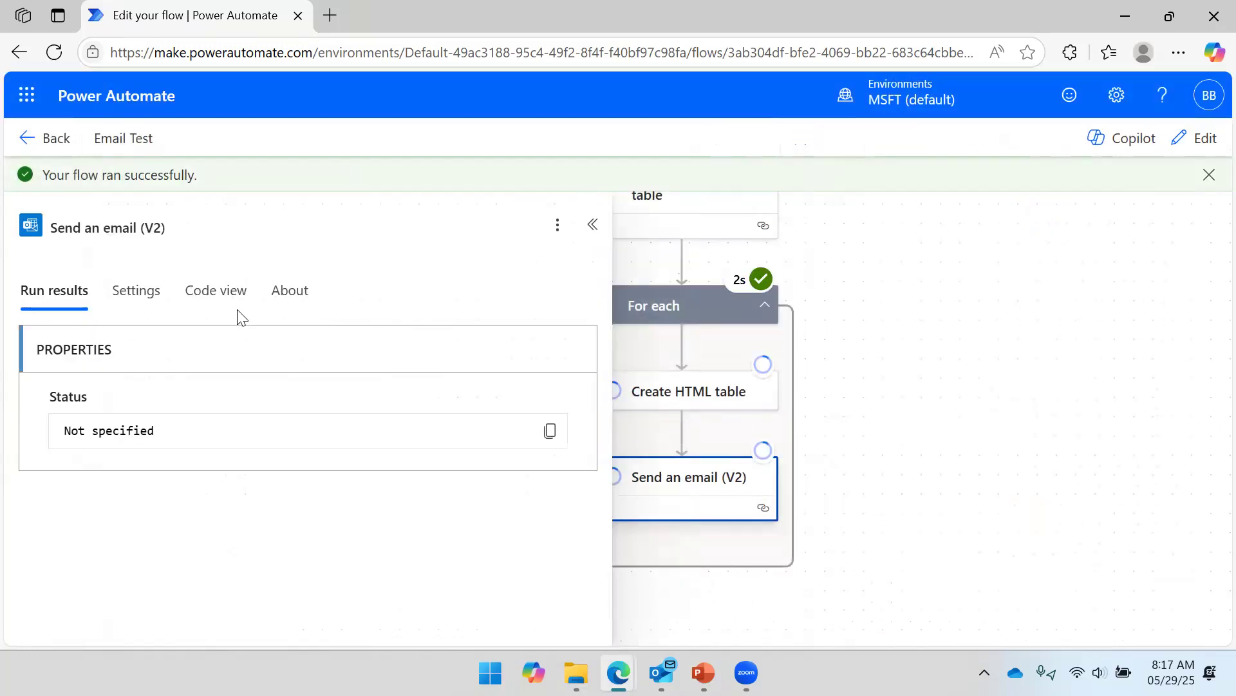
left_click(53, 139)
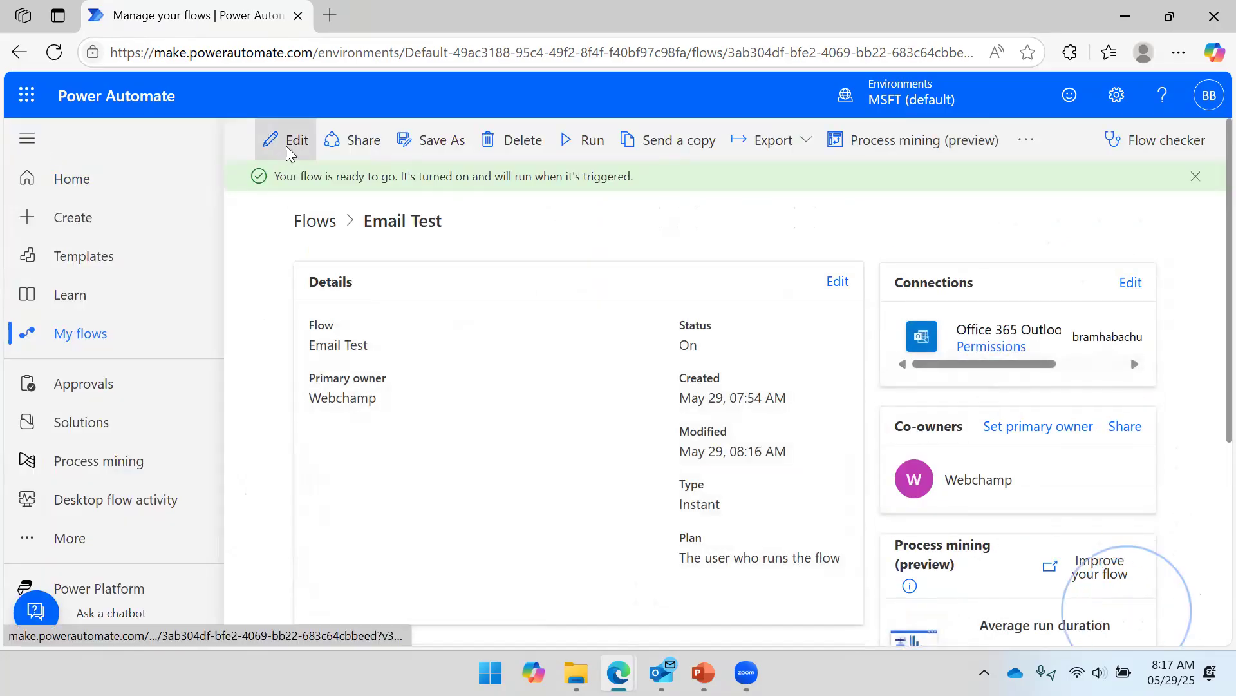
left_click(287, 146)
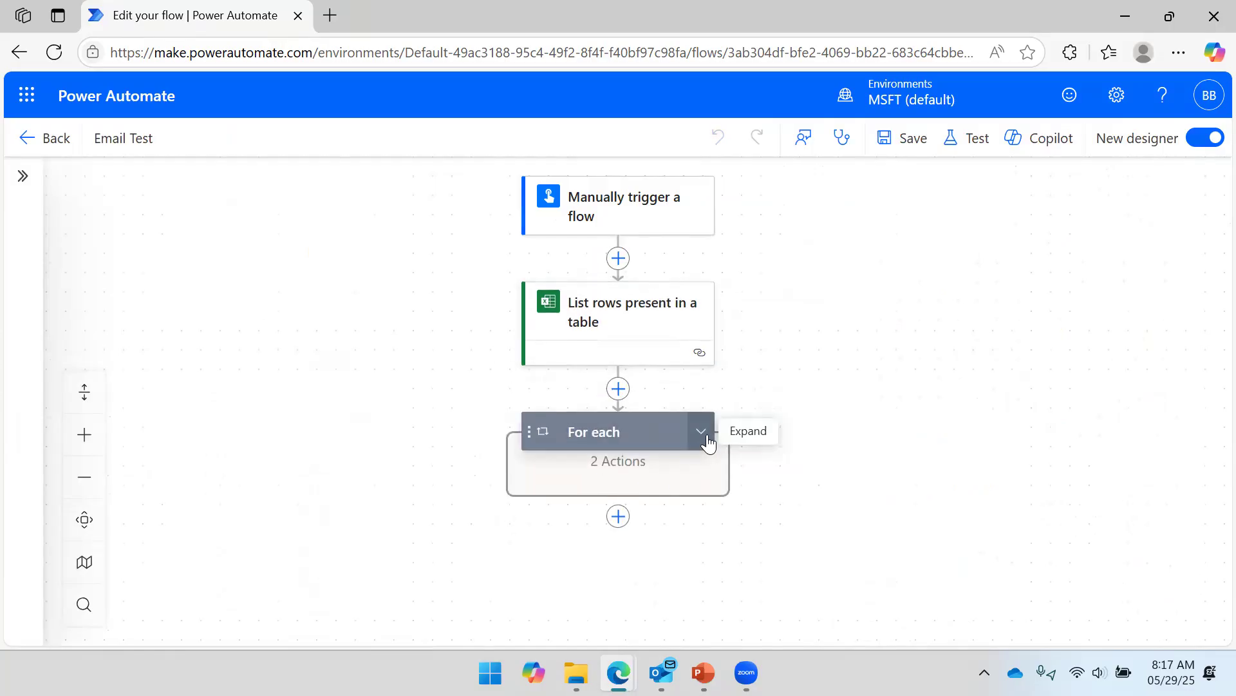
Open the Send an email (V2) action inside For each and remove the Outputs token from its body.
left_click(701, 431)
scroll(630, 452, "down", 3)
left_click(602, 448)
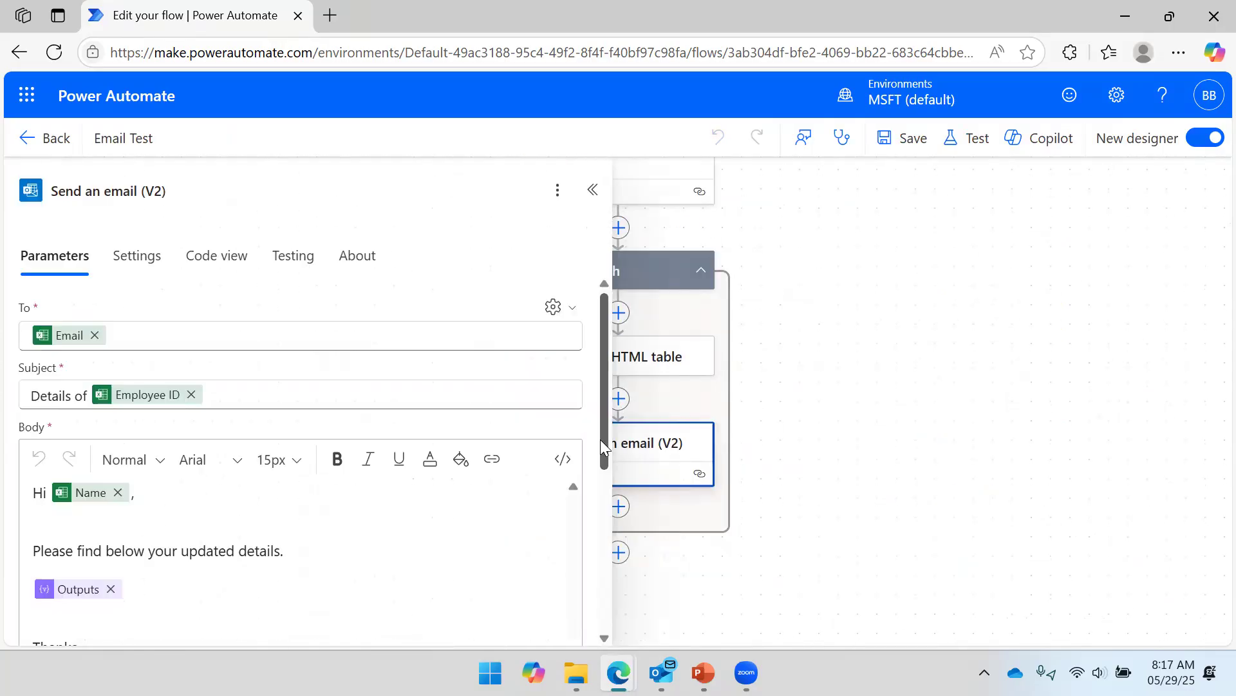
scroll(109, 457, "down", 3)
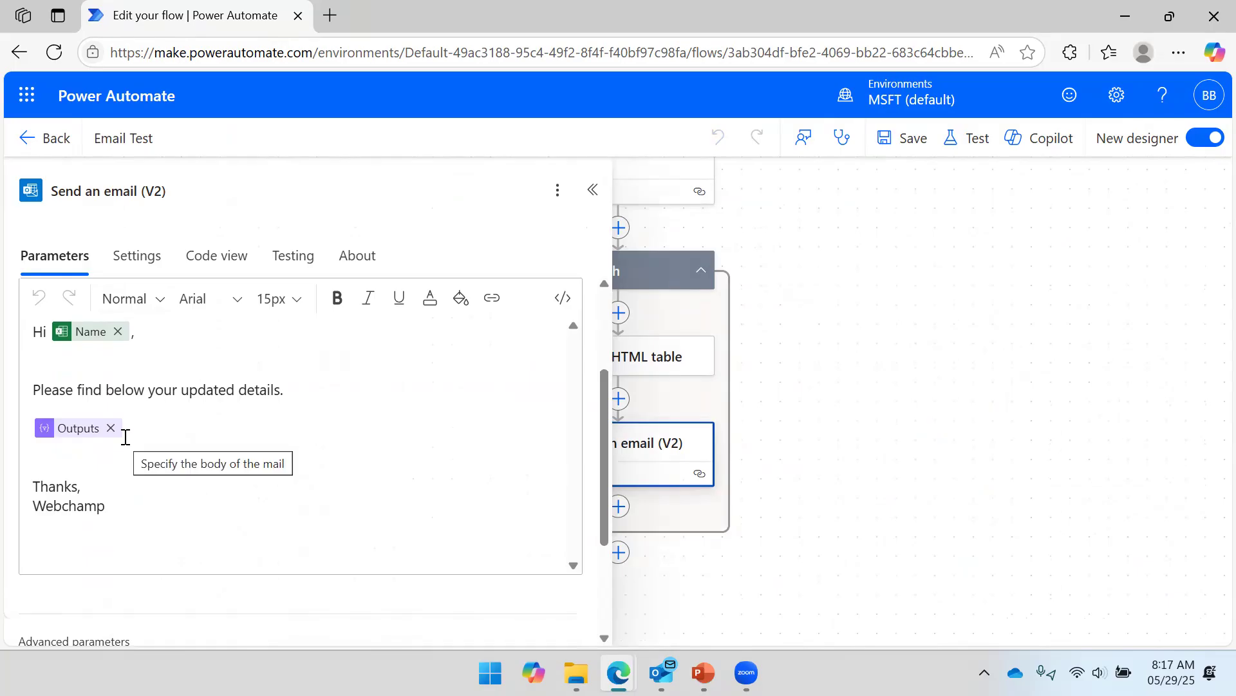
left_click(78, 441)
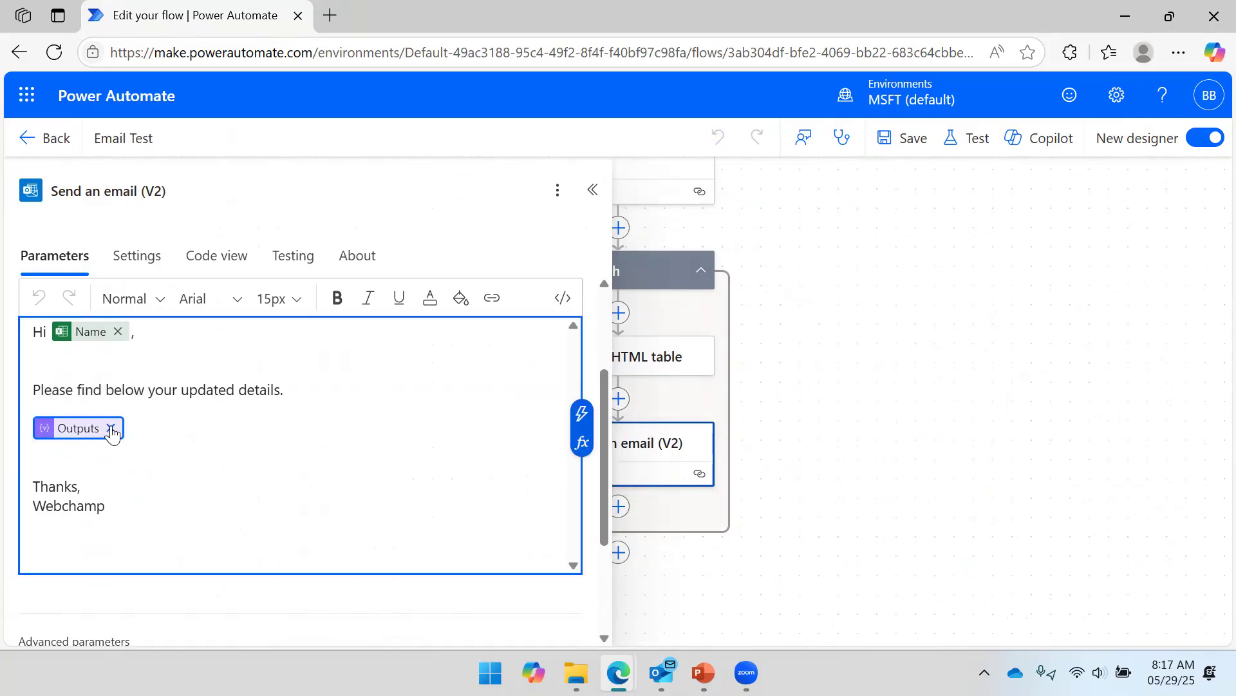
left_click(111, 427)
left_click(89, 436)
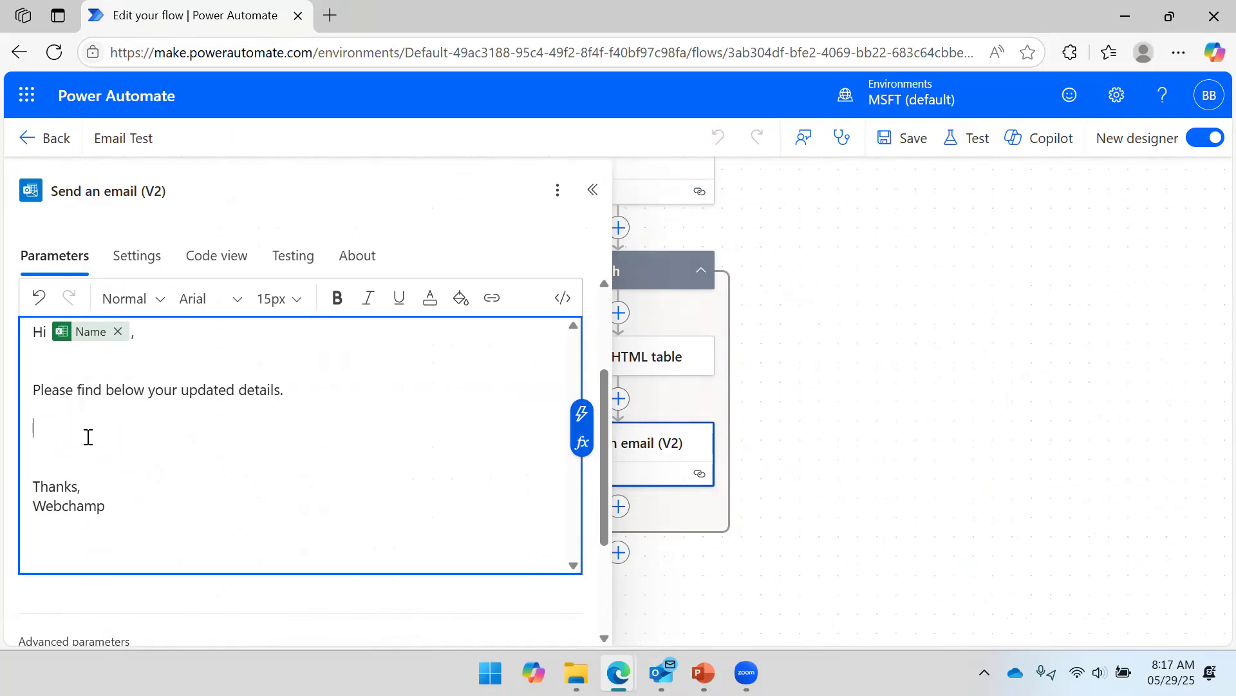
Try inserting the Create HTML table Output dynamic value below the details line in the email body.
left_click(575, 413)
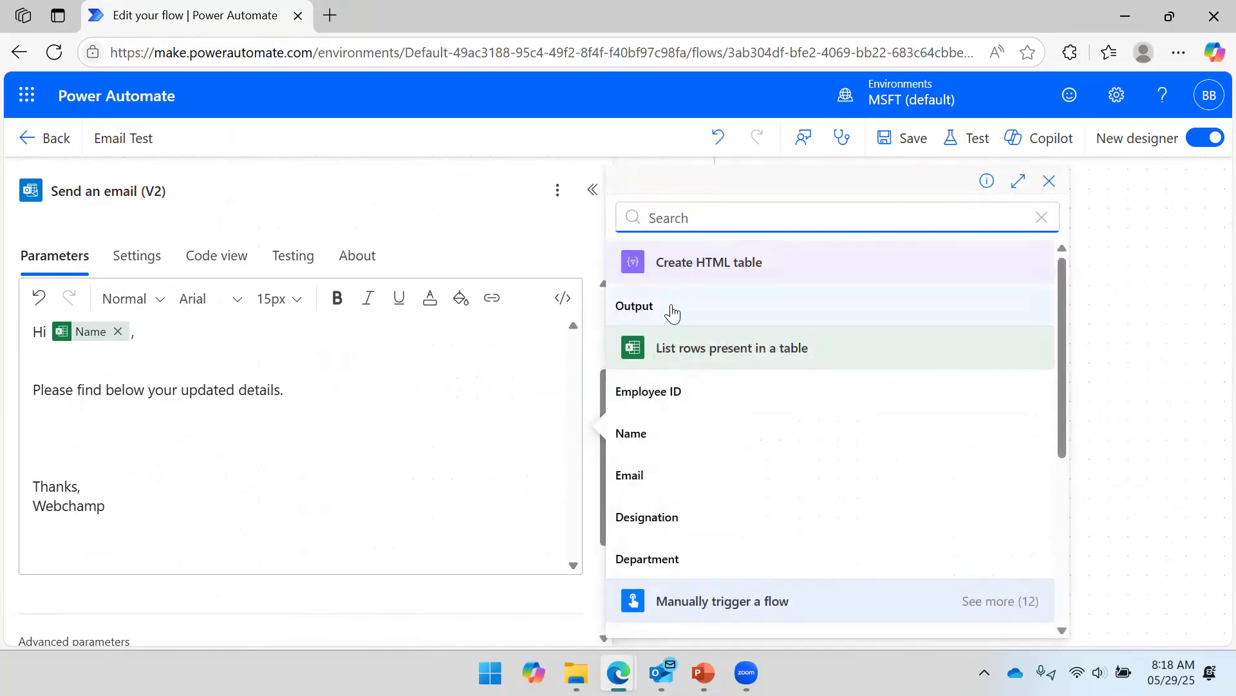
left_click(672, 313)
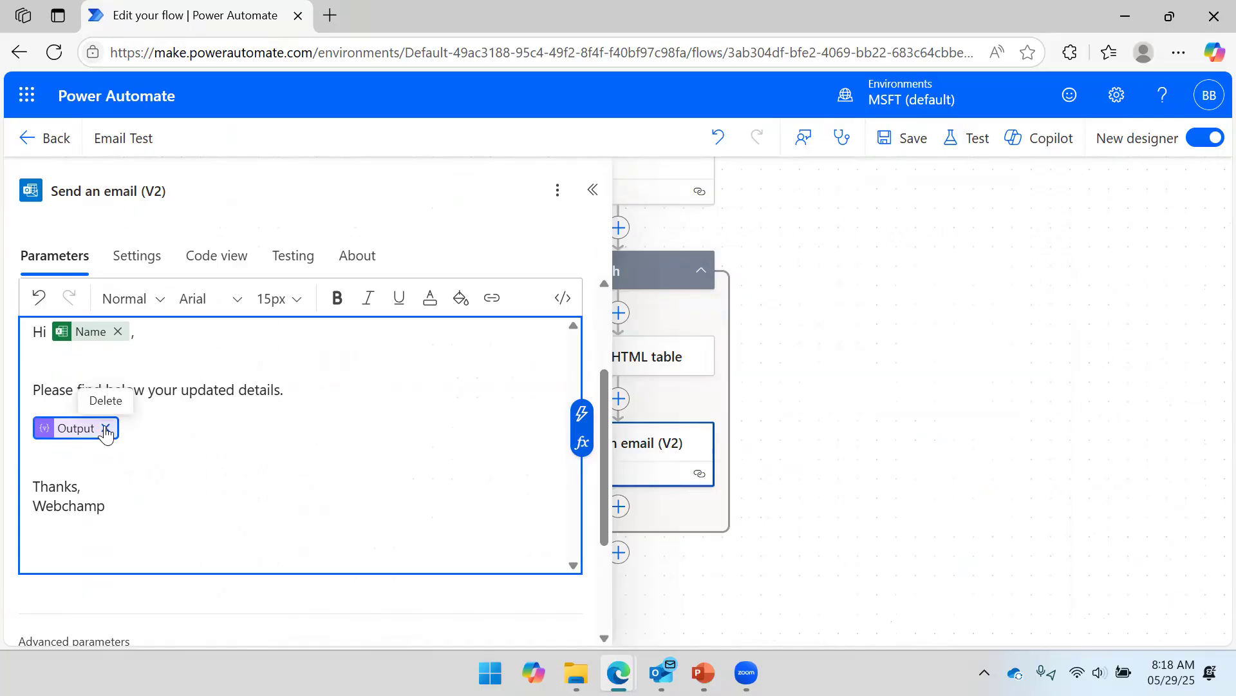
left_click(106, 427)
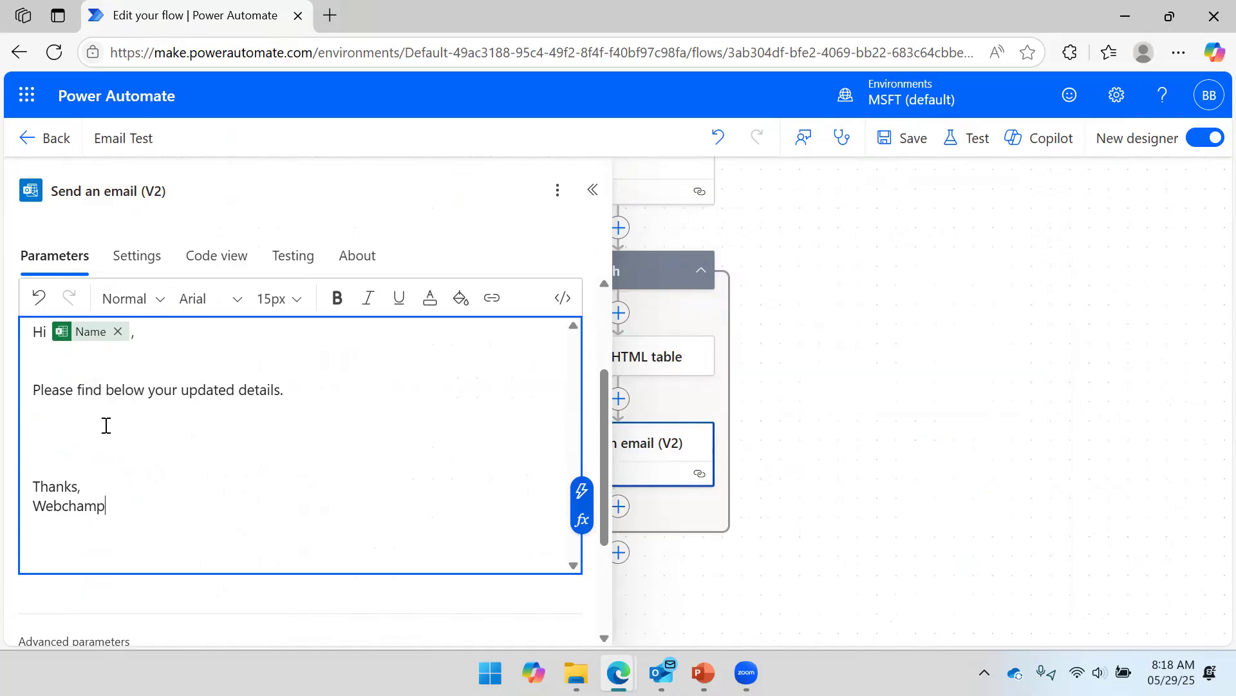
left_click(145, 433)
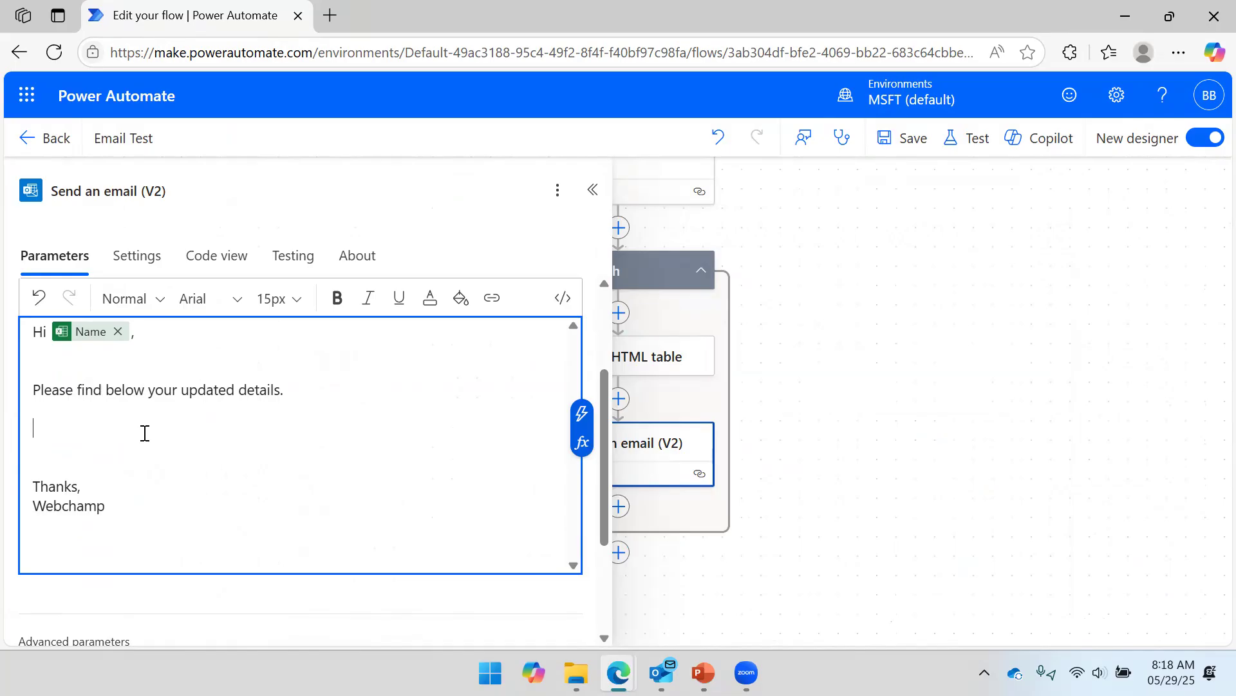
left_click(583, 422)
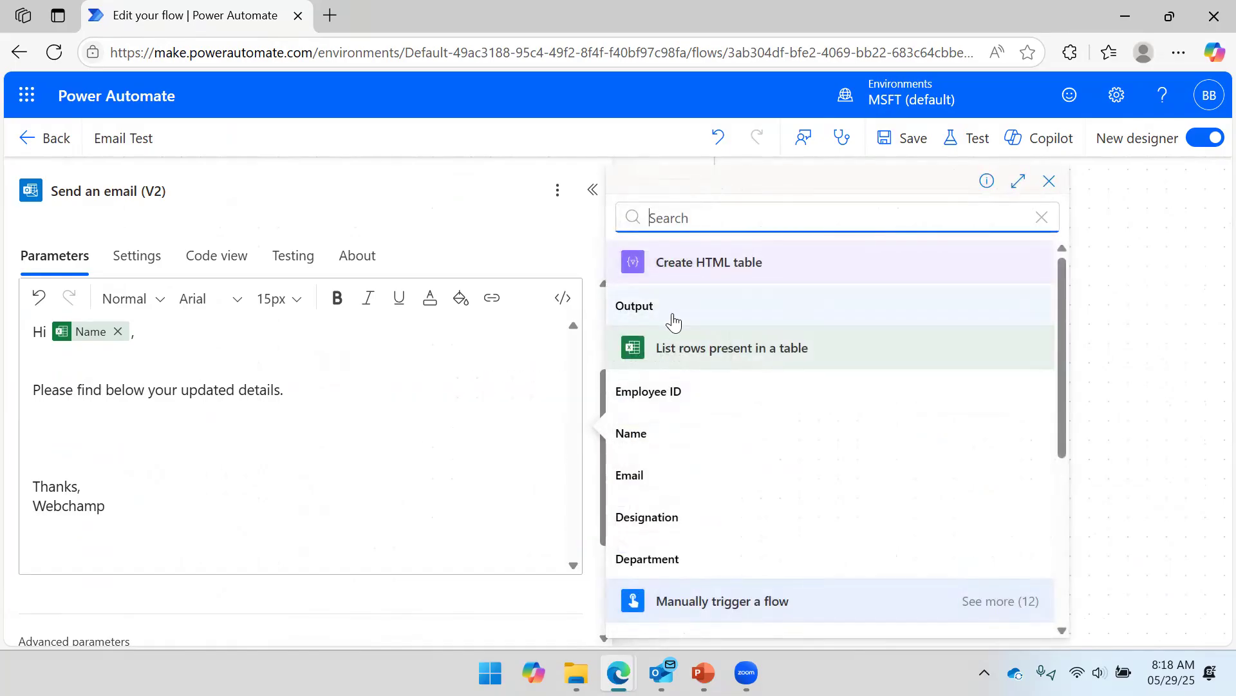
left_click(674, 322)
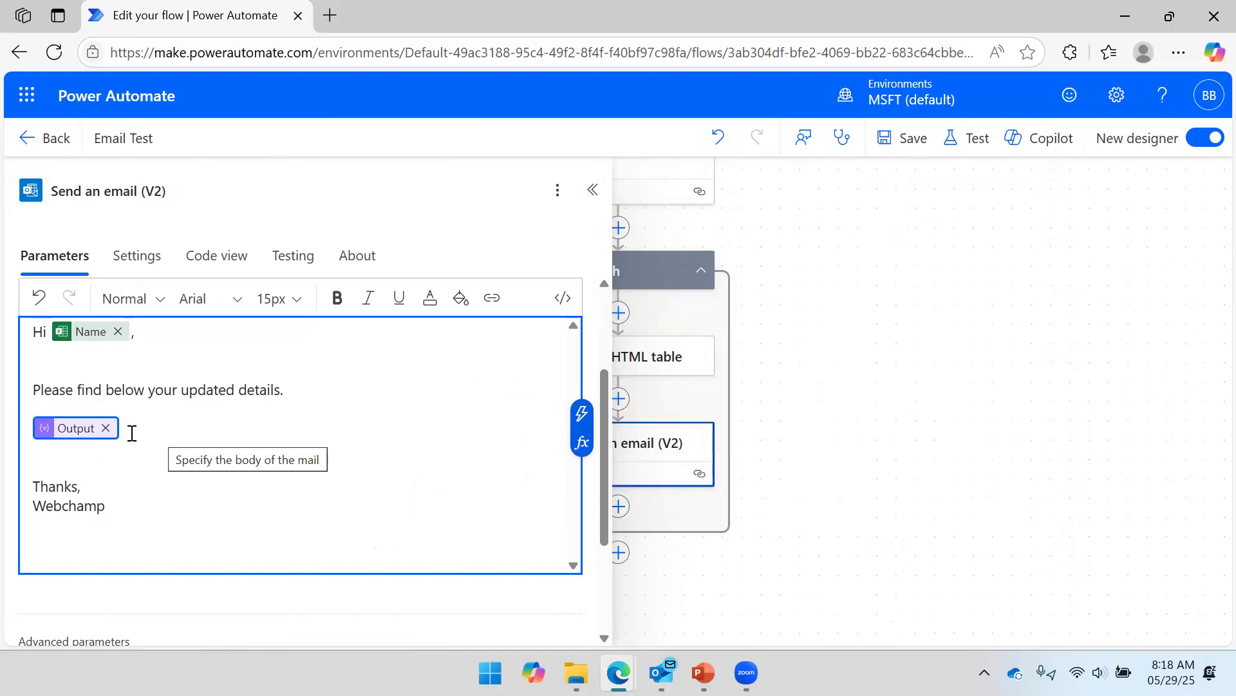
left_click(106, 428)
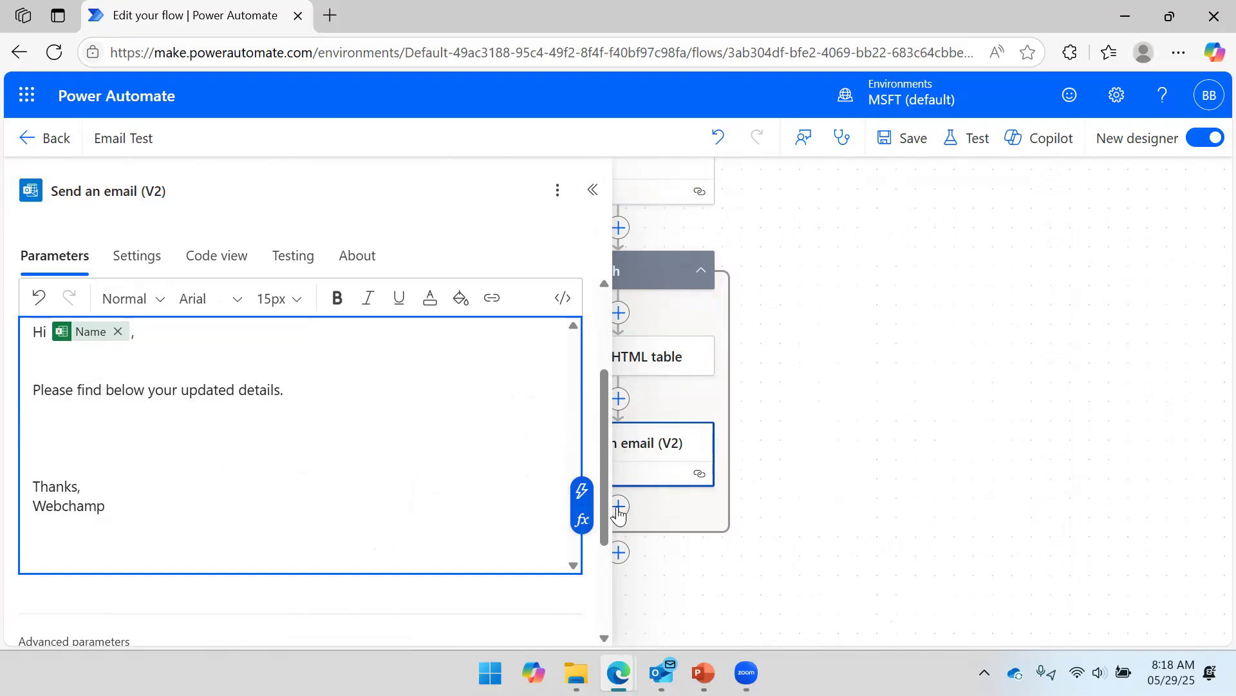
Try inserting the expression body('Create_HTML_table') into the Send an email (V2) body.
left_click(582, 520)
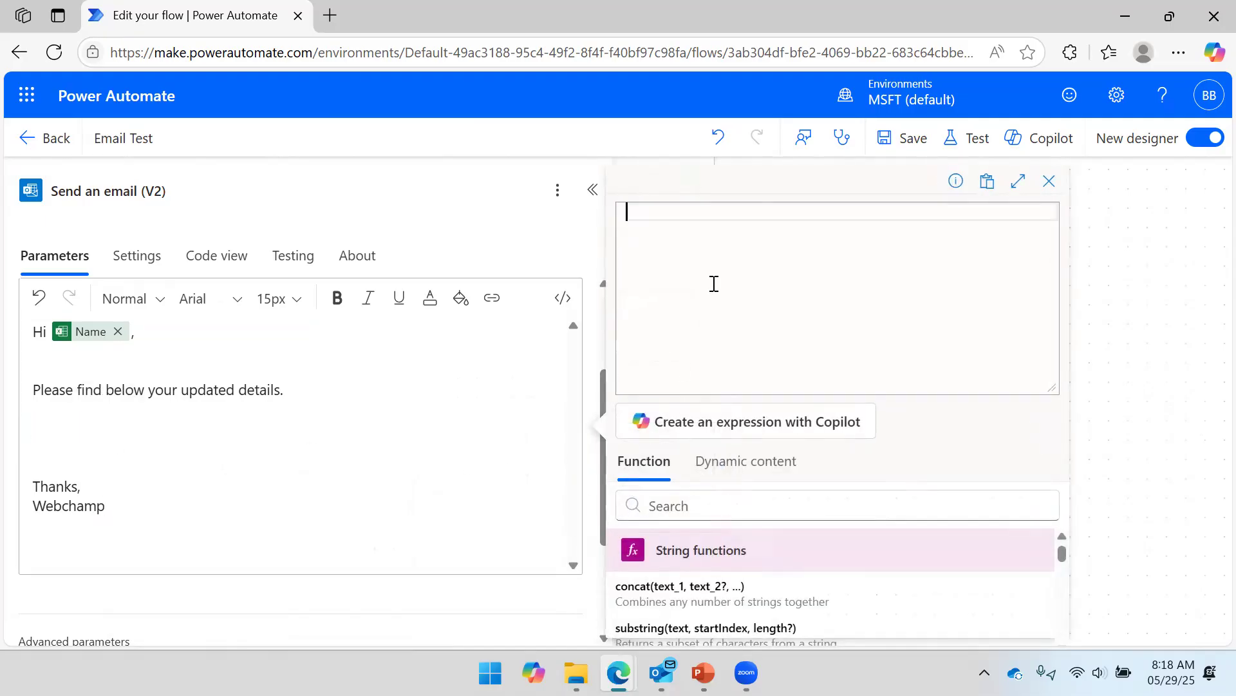
type("body(")
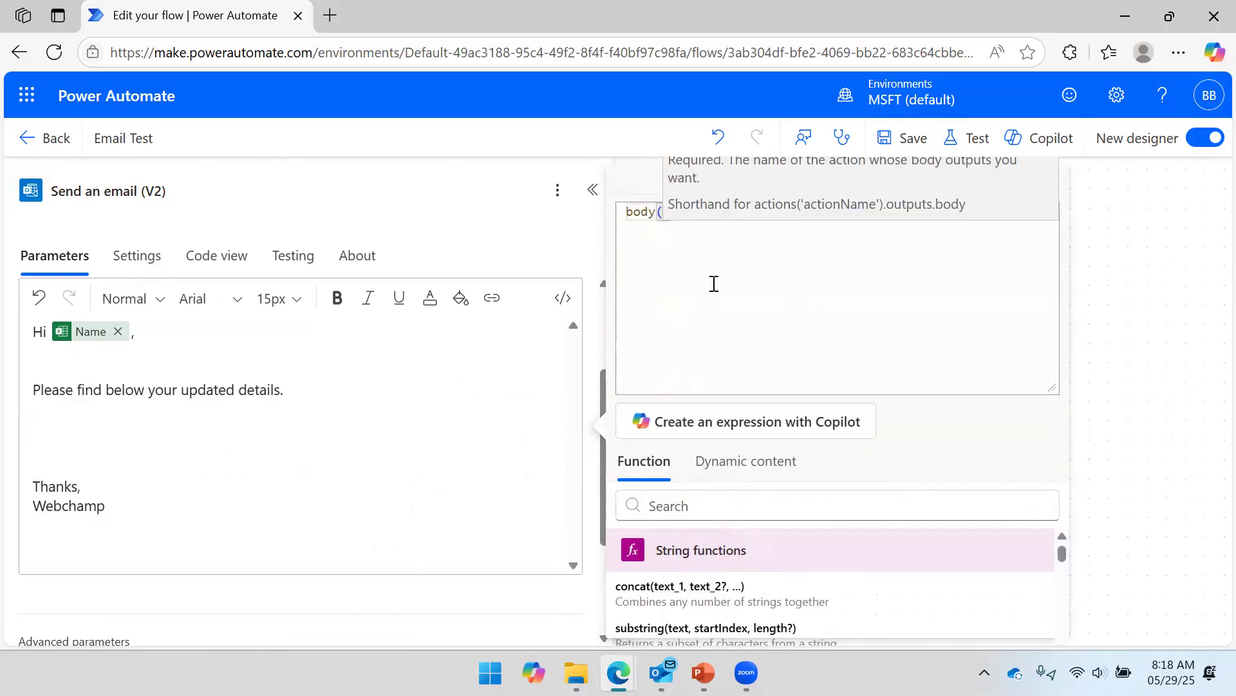
left_click(873, 305)
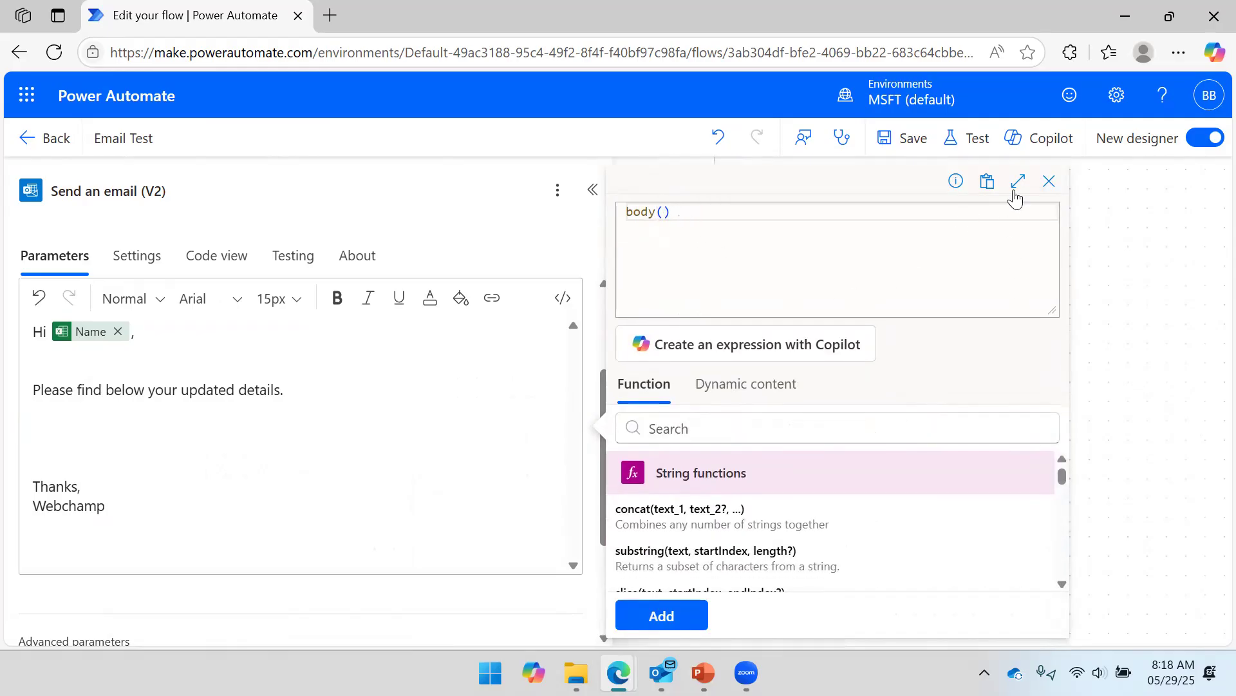
left_click(665, 212)
type("'")
type("Create")
type("_HTML")
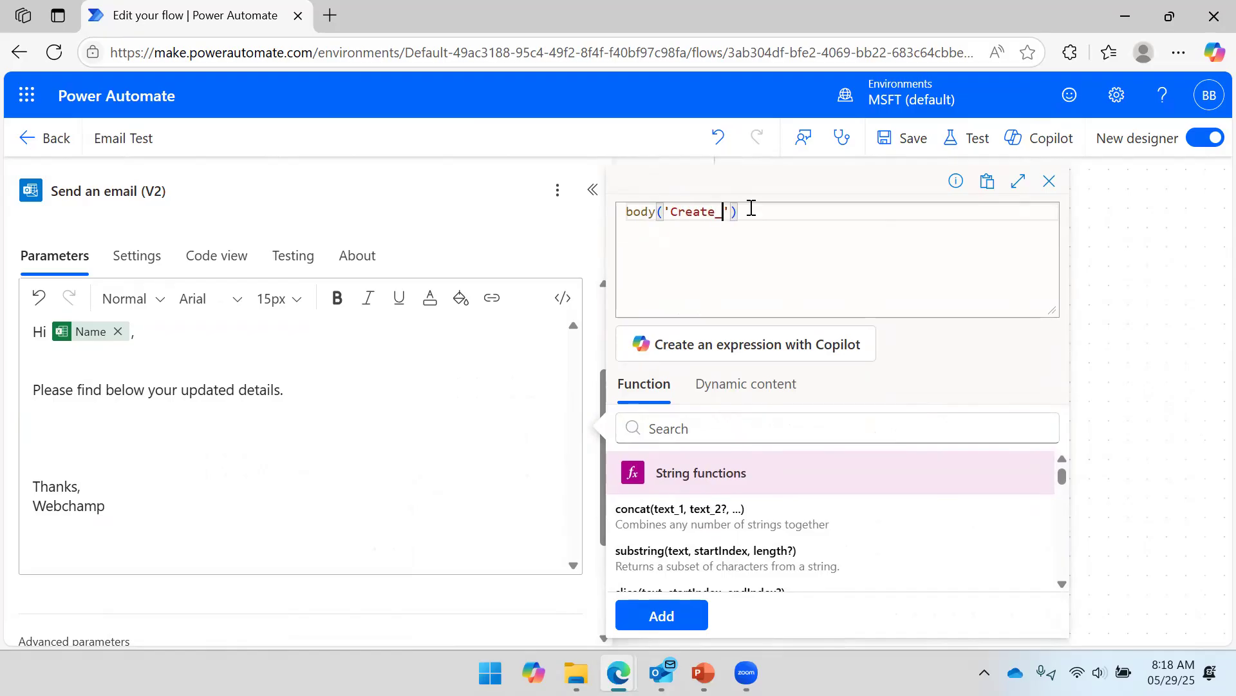
type("_table")
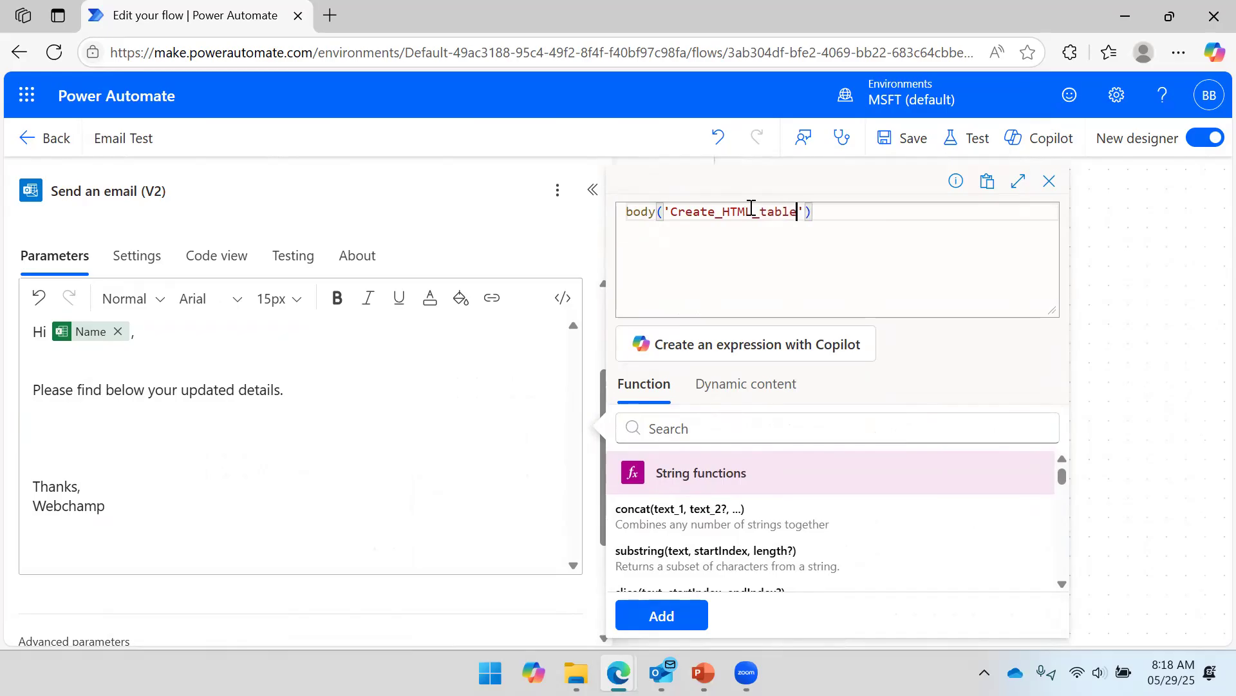
left_click(641, 623)
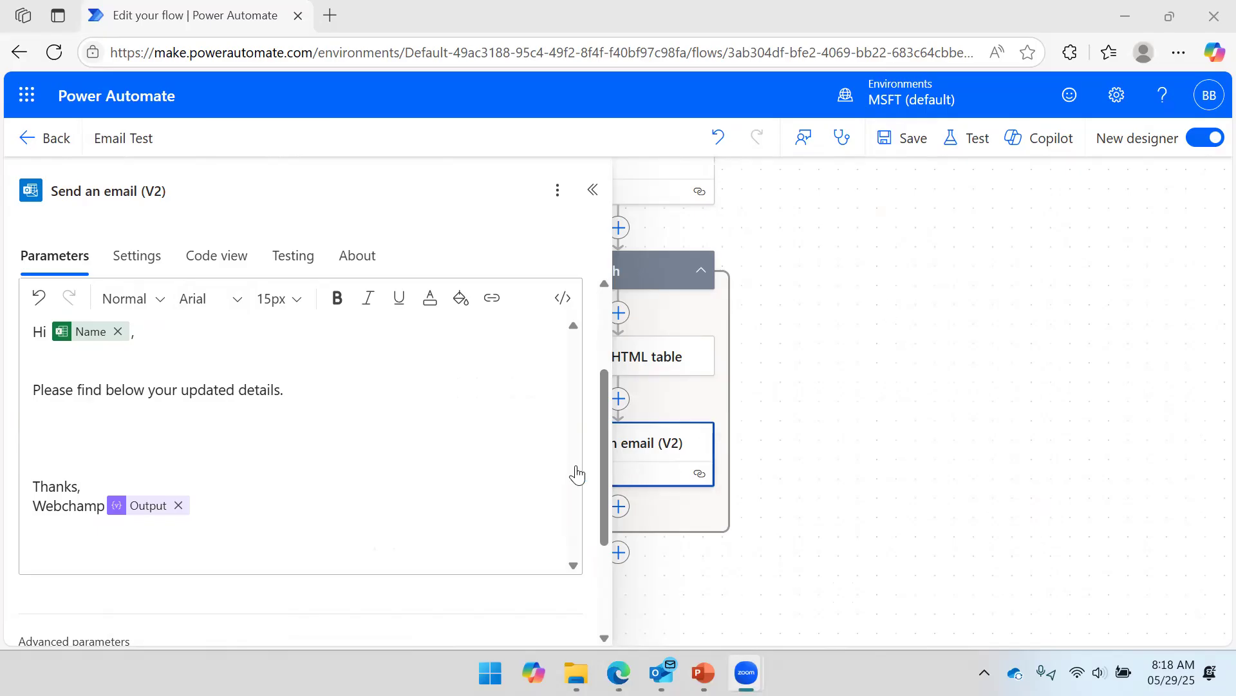
Remove the misplaced Output token and re-enter the "Thanks, Webchamp" sign-off below the details line, leaving blank lines between them.
left_click(136, 512)
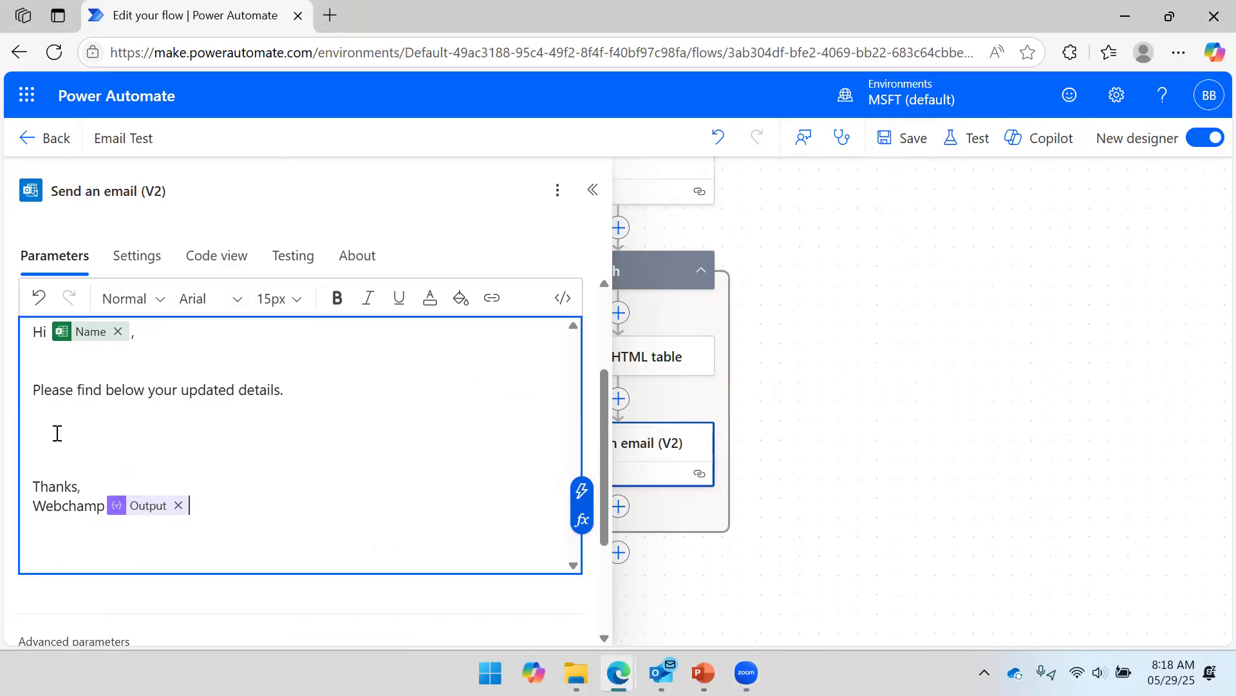
left_click_drag(101, 502, 37, 493)
key("ctrl+c")
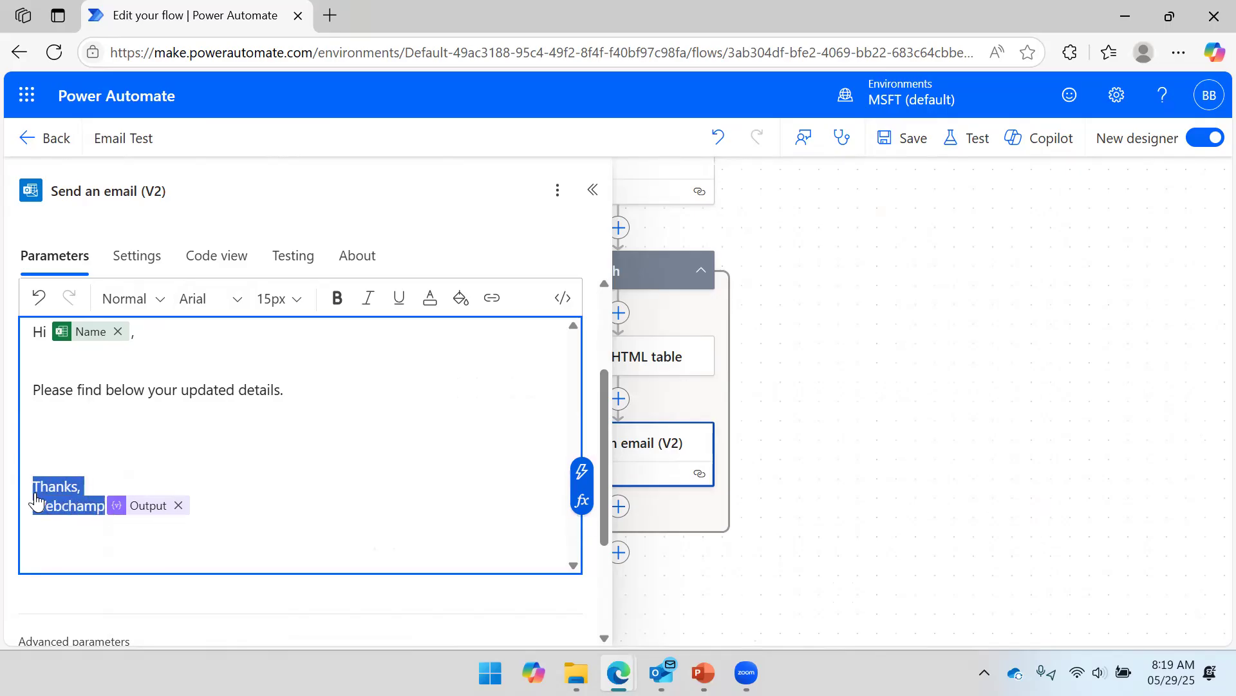
key("BackSpace")
key("BackSpace")
key("BackSpace")
key("BackSpace")
key("BackSpace")
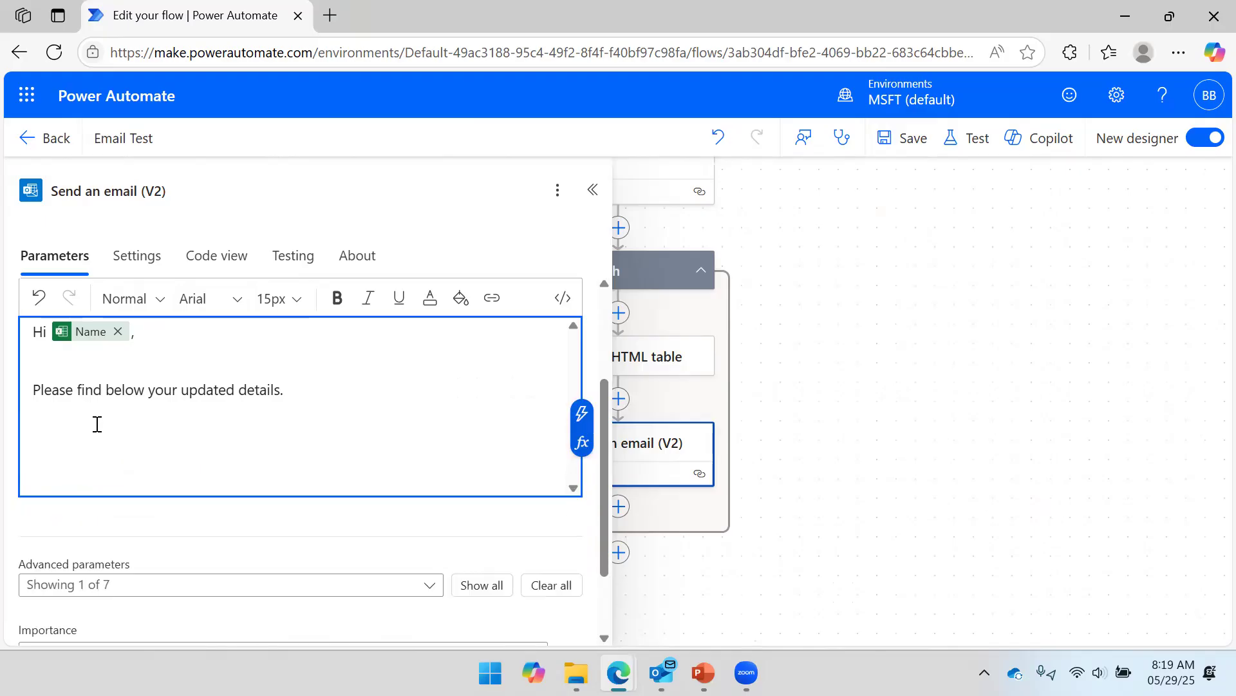
key("Return")
key("Return")
key("ctrl+v")
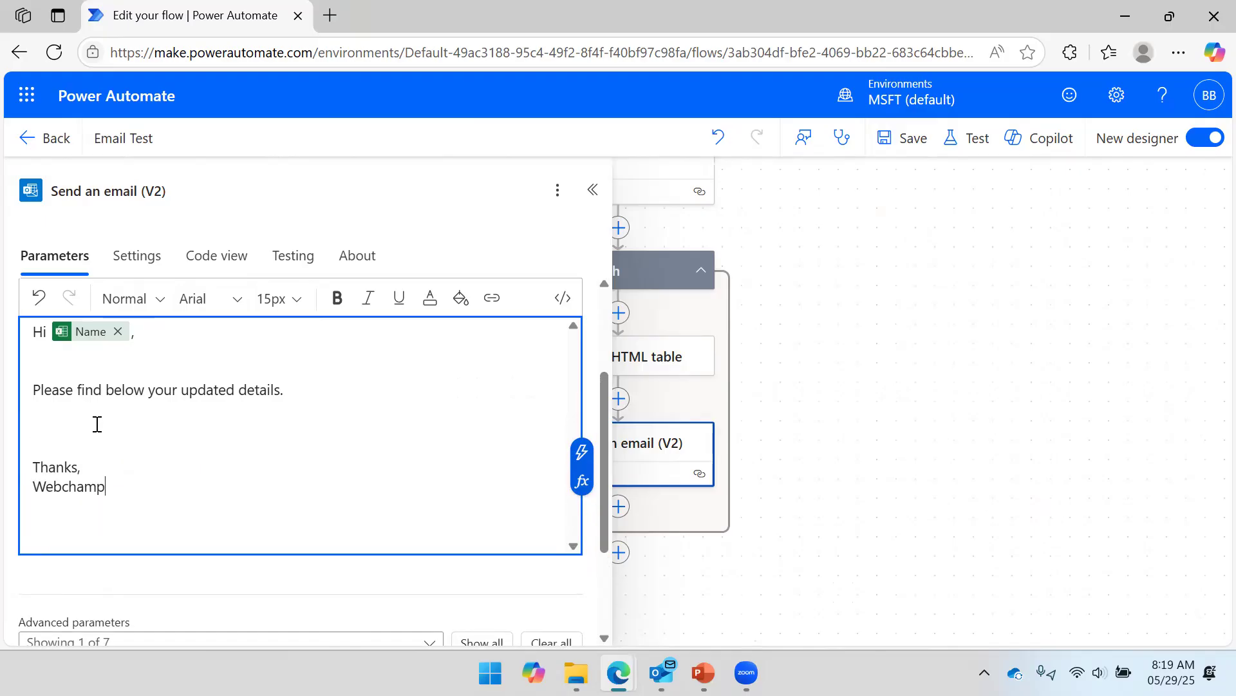
Insert the expression body('Create_HTML_table') on the blank line between the details sentence and the sign-off.
left_click(96, 424)
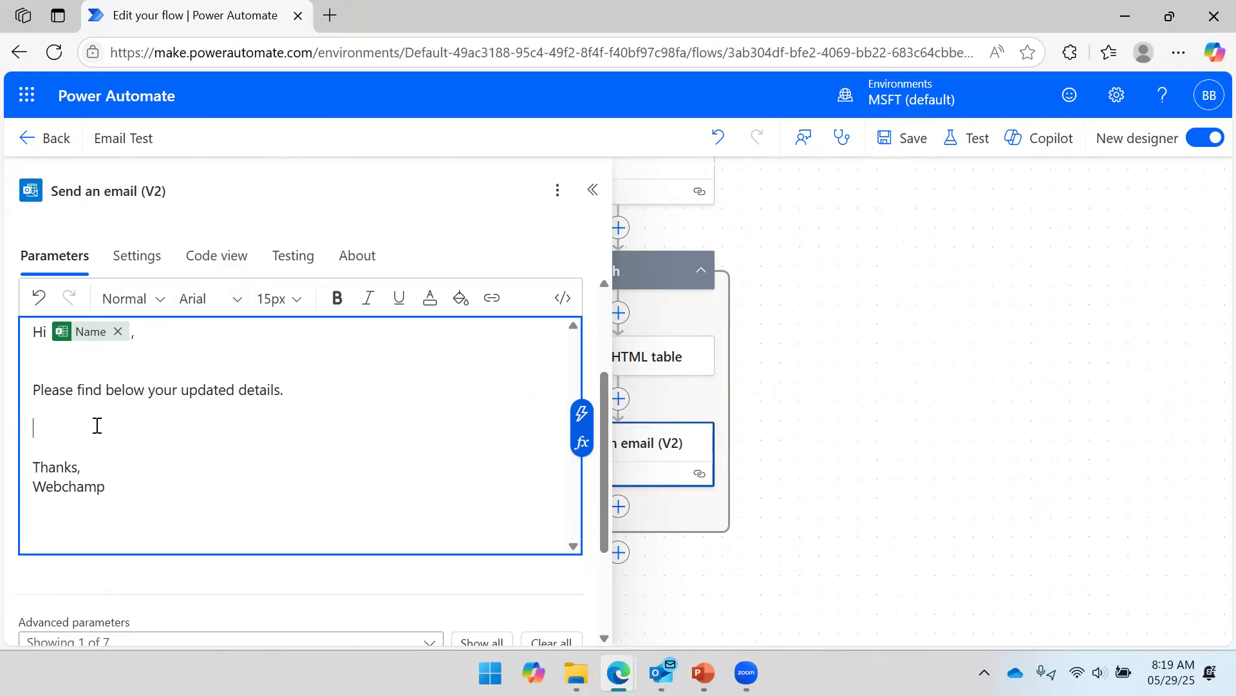
left_click(583, 443)
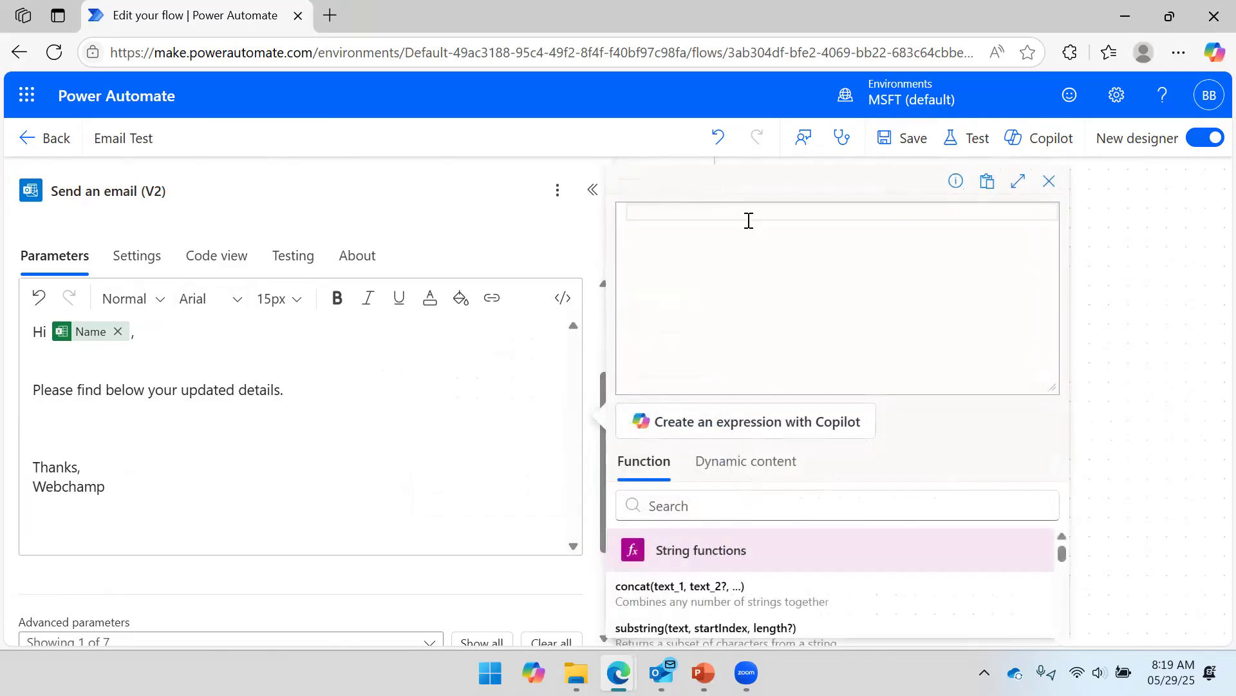
left_click(69, 436)
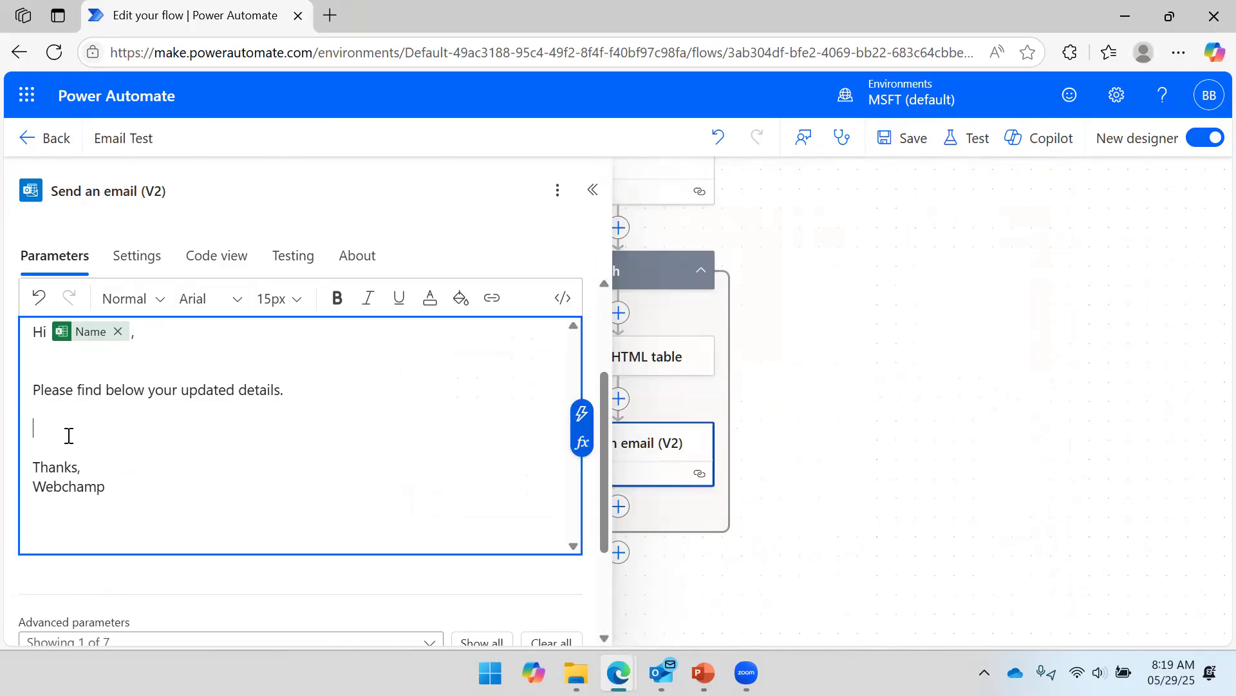
left_click(582, 443)
type("bo")
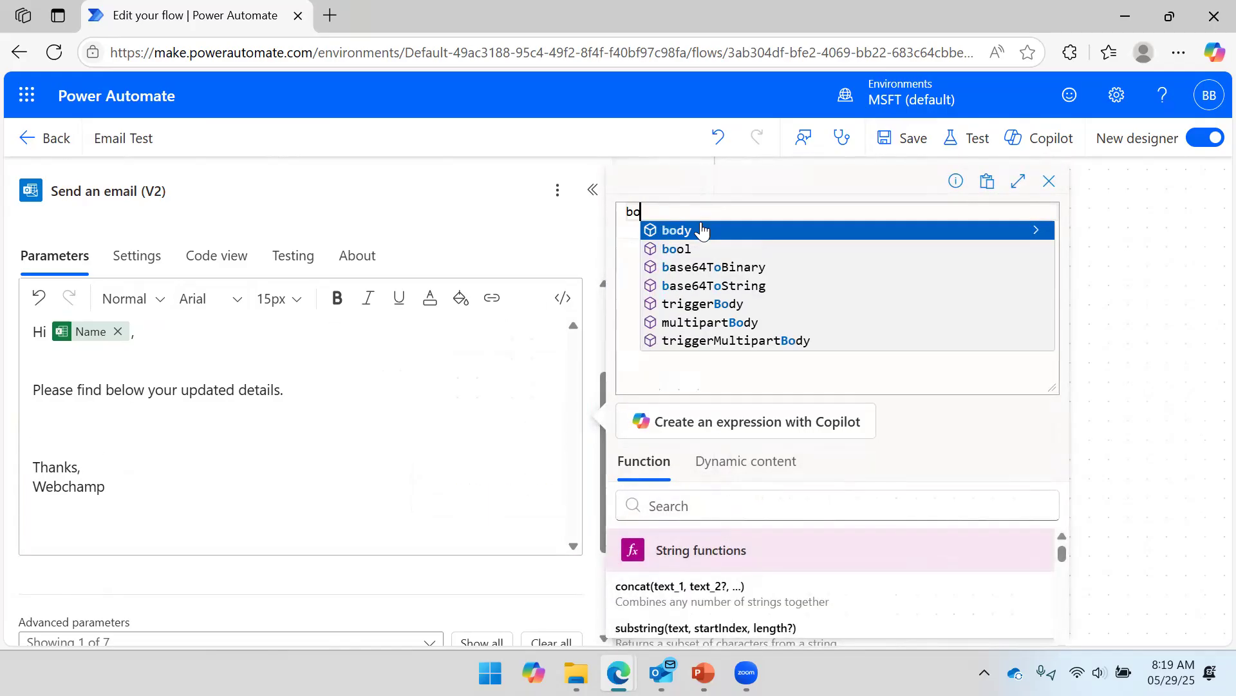
left_click(701, 229)
type("(")
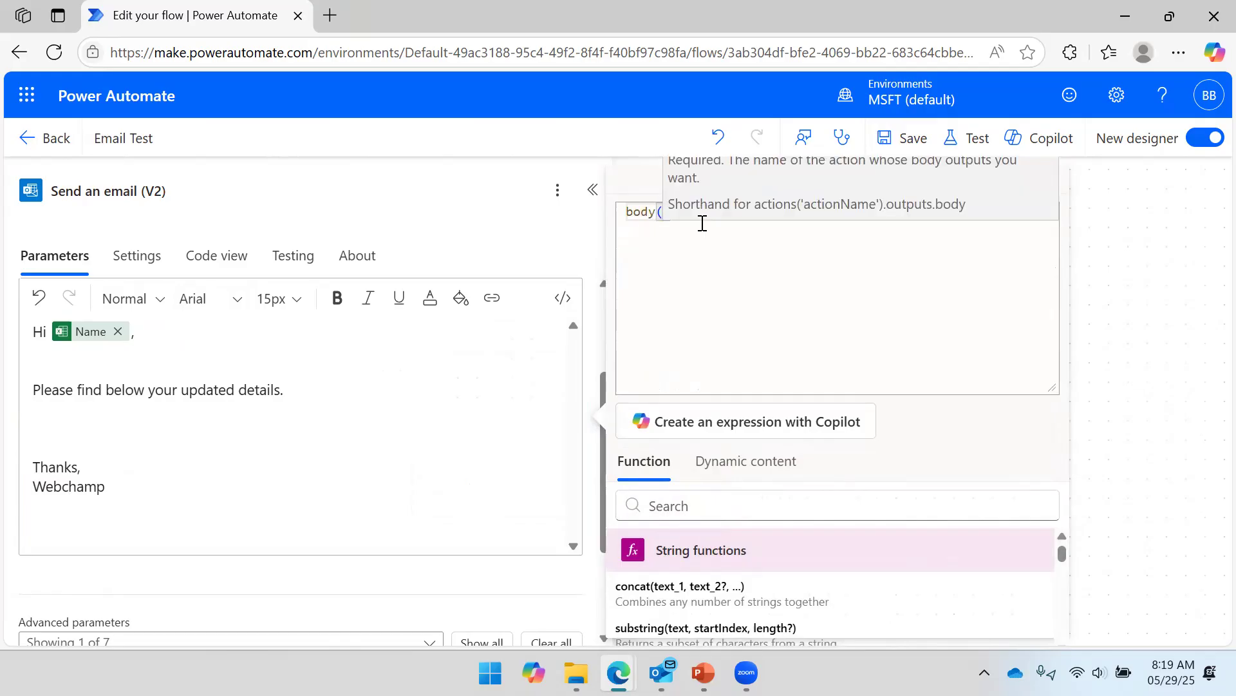
type("'Create_HTML")
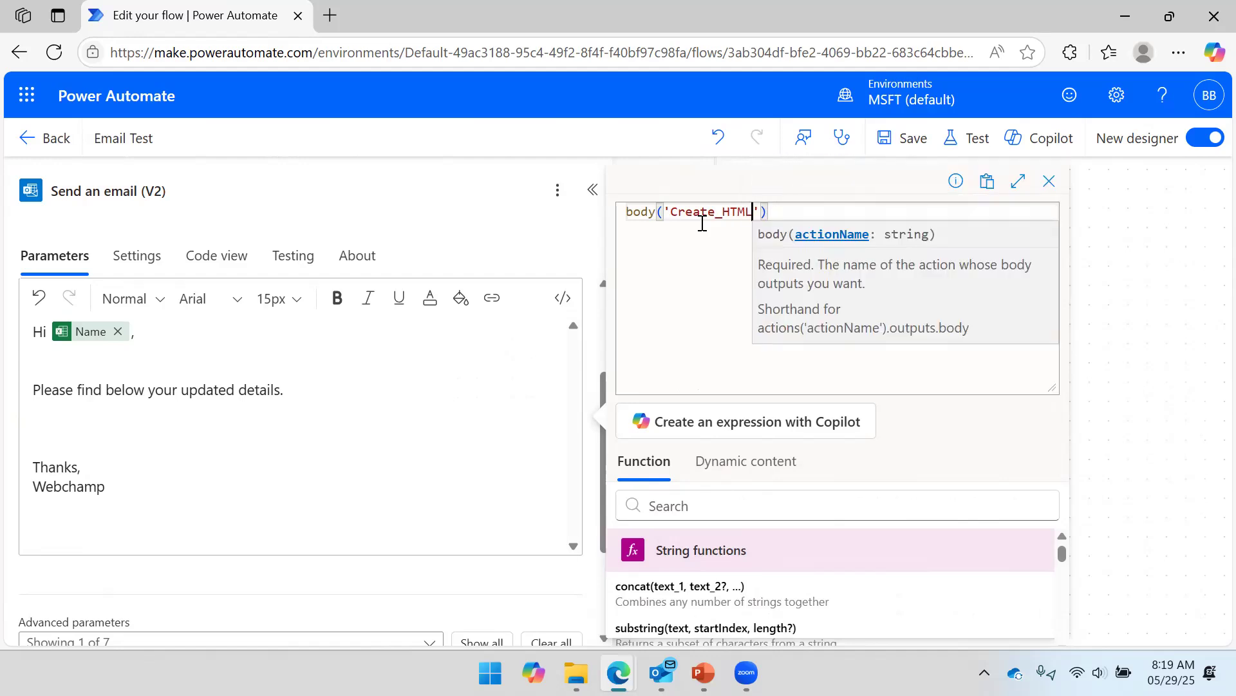
type("_table")
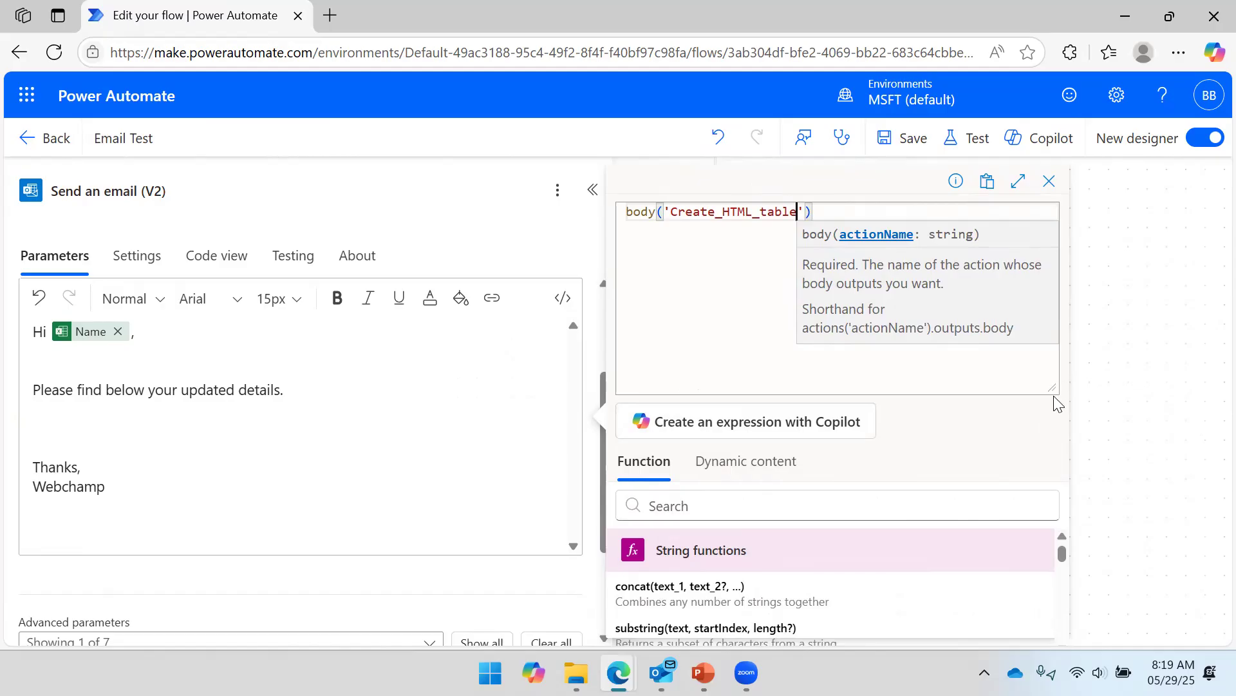
left_click_drag(1052, 391, 1050, 274)
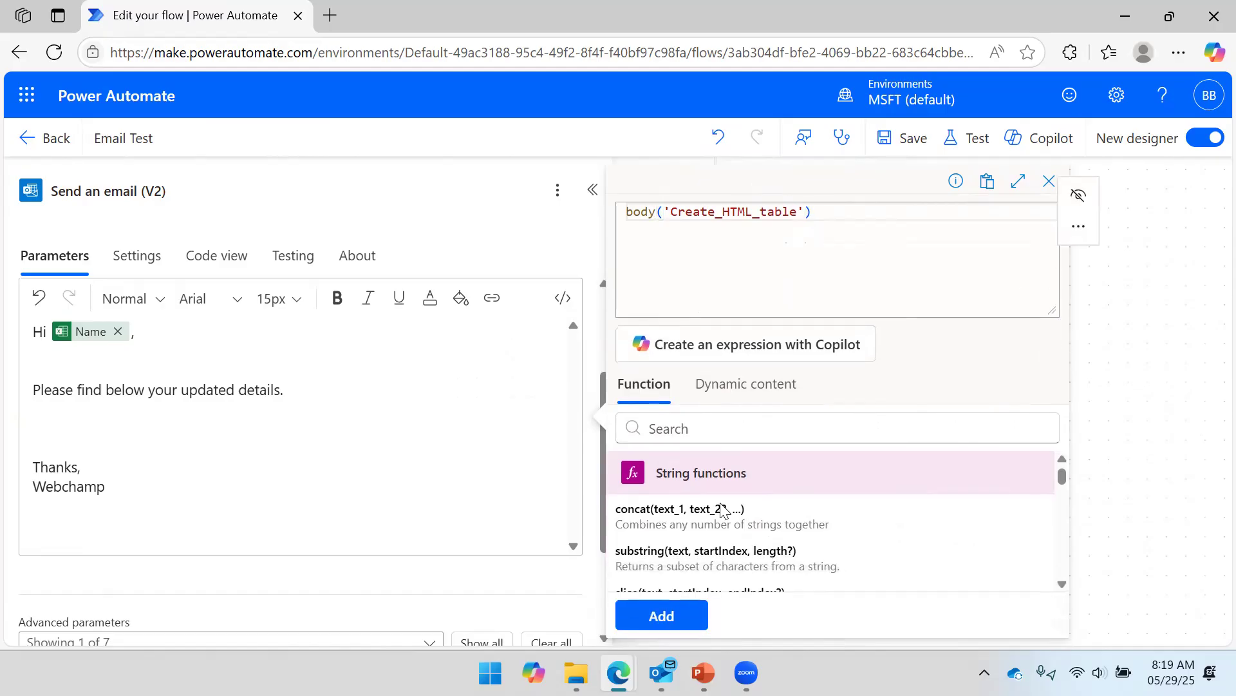
left_click(646, 612)
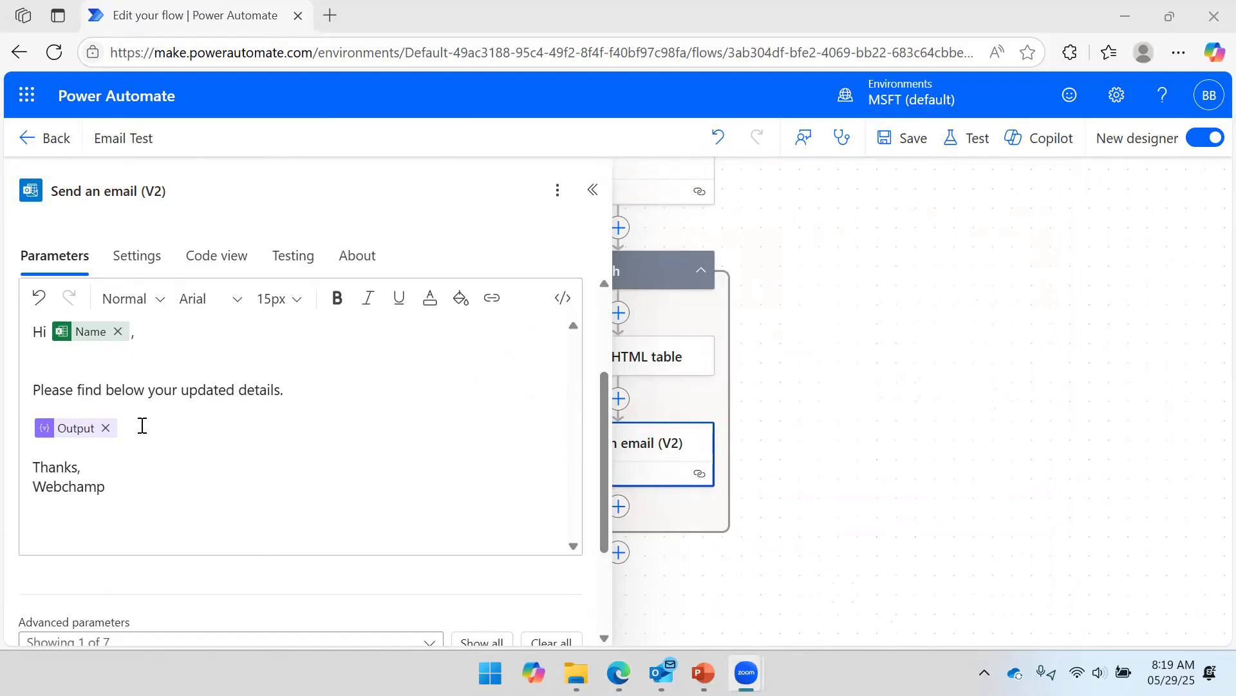
Save the Email Test flow and run it with a manual test.
left_click(899, 138)
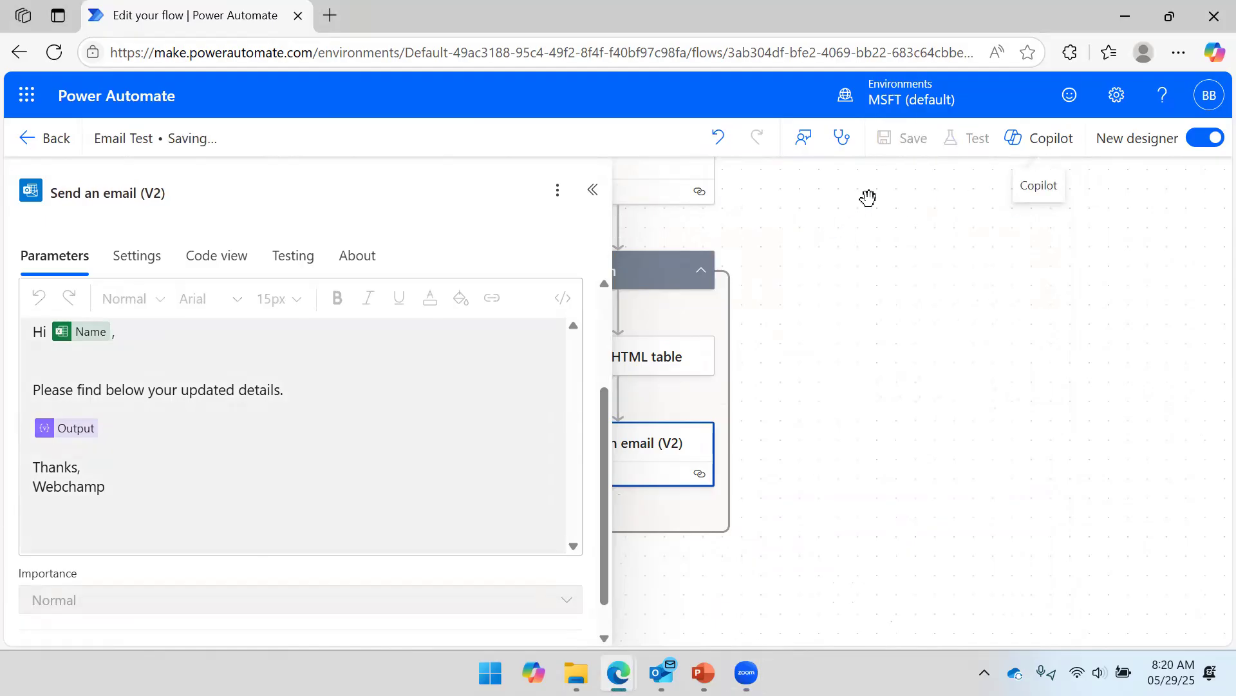
left_click_drag(836, 381, 920, 342)
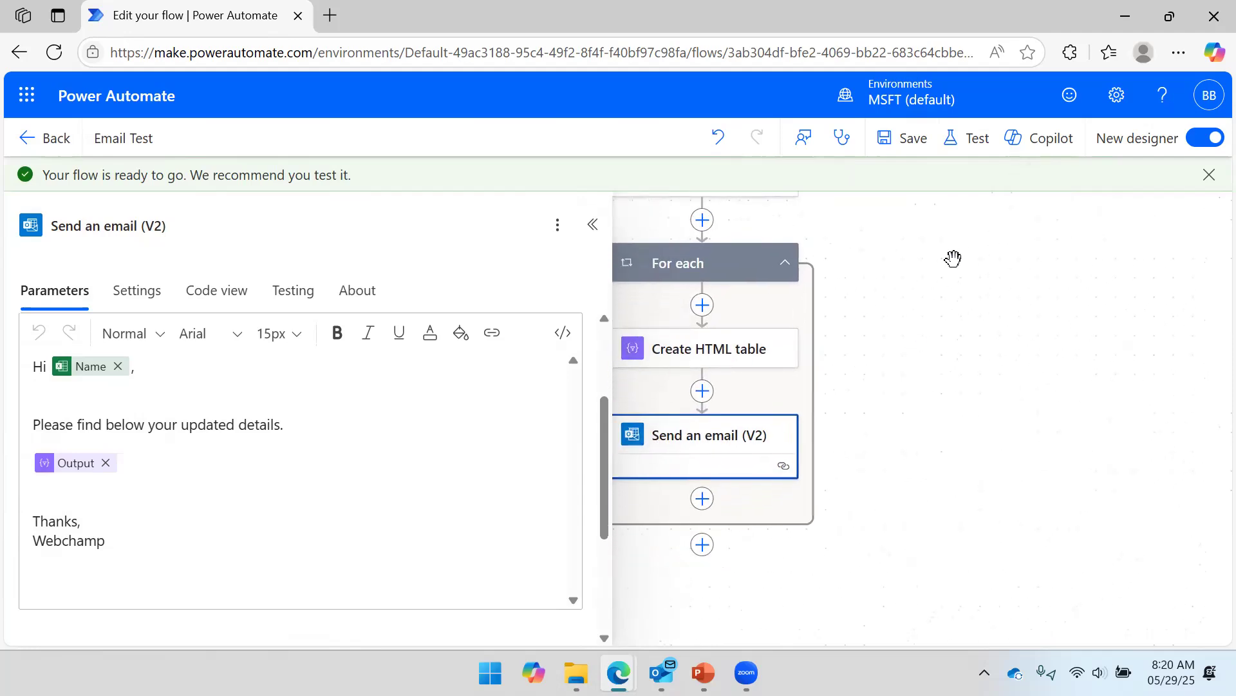
left_click_drag(903, 284, 930, 295)
left_click(974, 156)
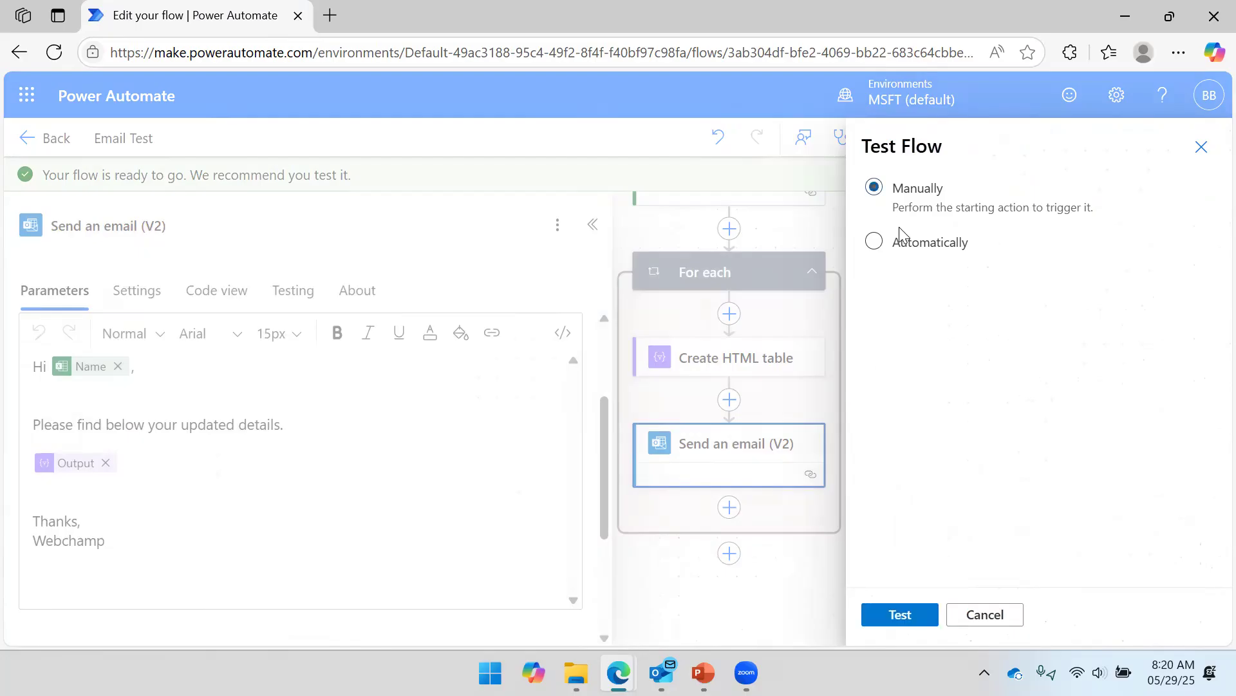
left_click(899, 615)
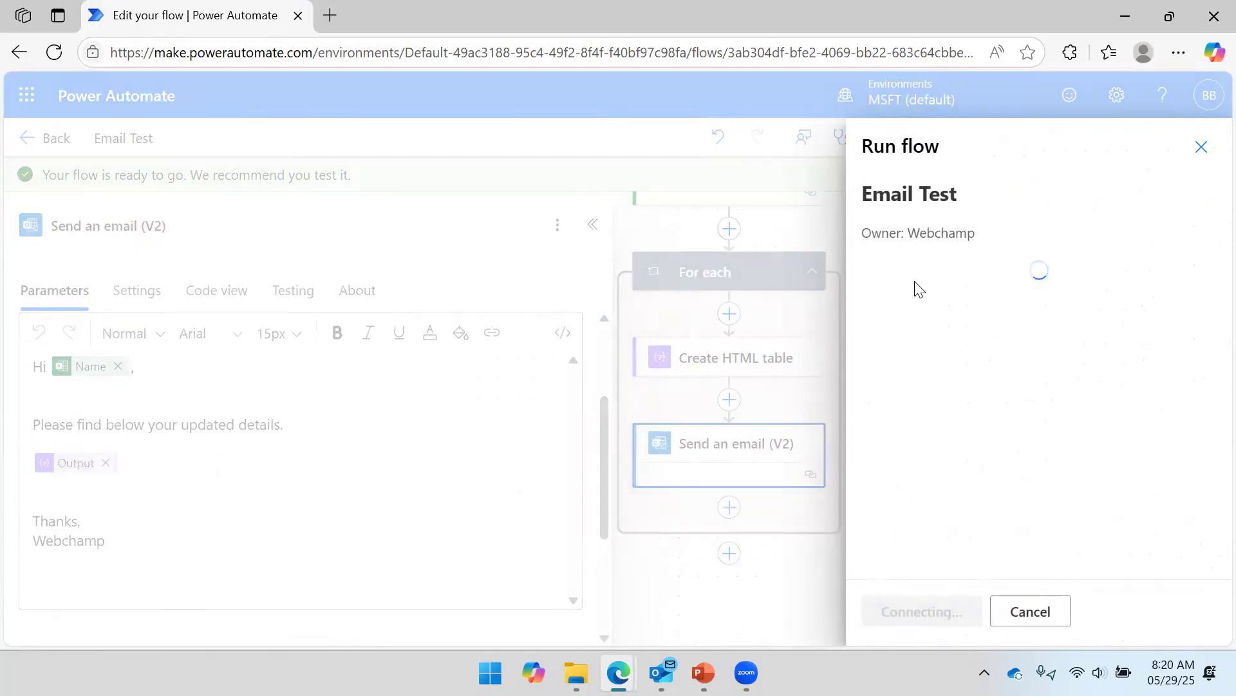
left_click(909, 611)
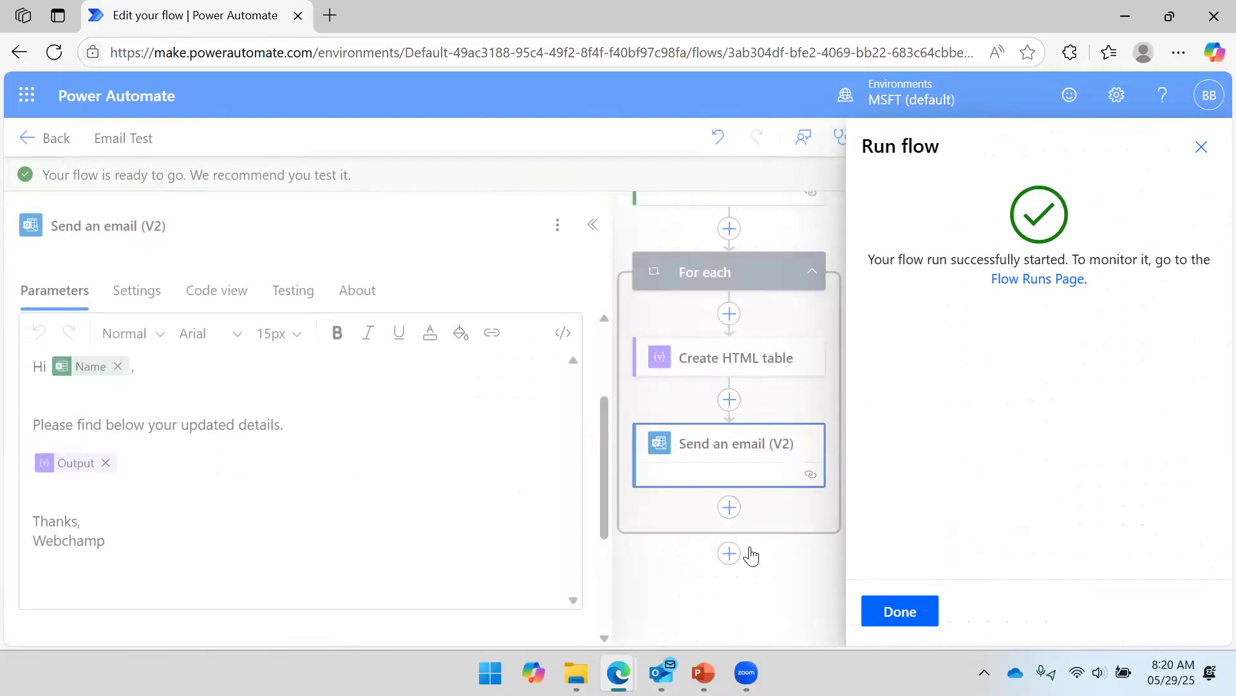
Switch to Outlook and compare the table in the newest sent details email with the same recipient's 8:16 AM version.
key("alt+Tab")
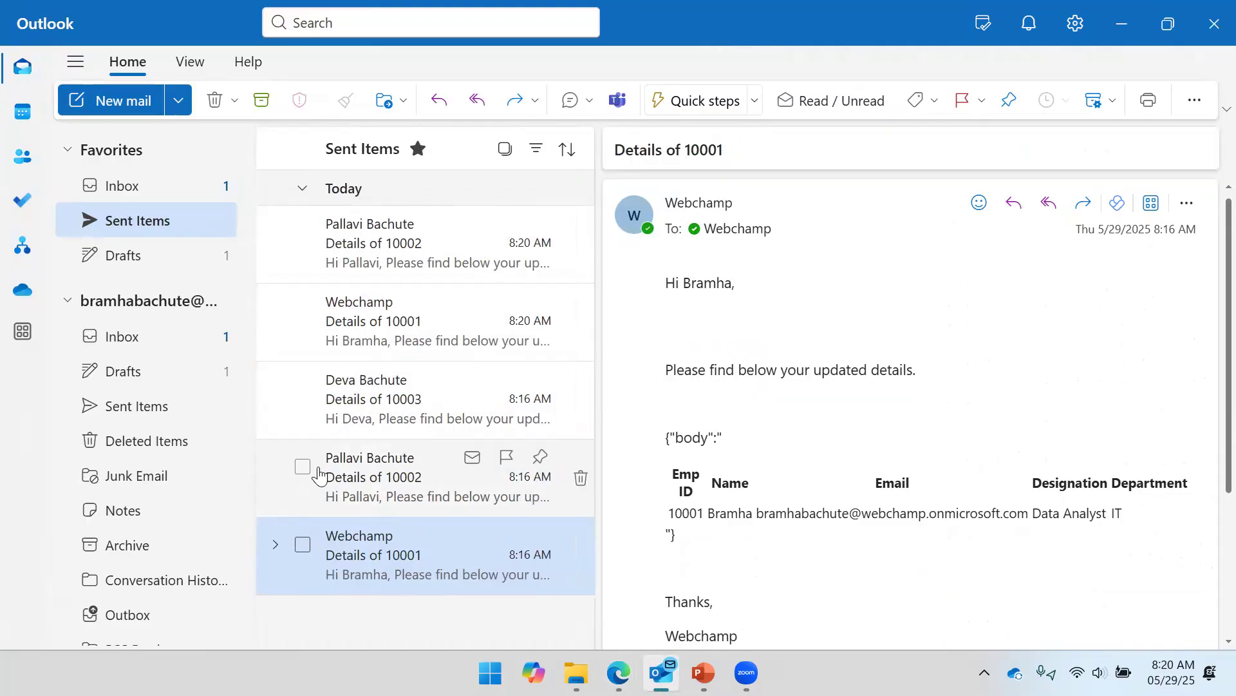
left_click(394, 248)
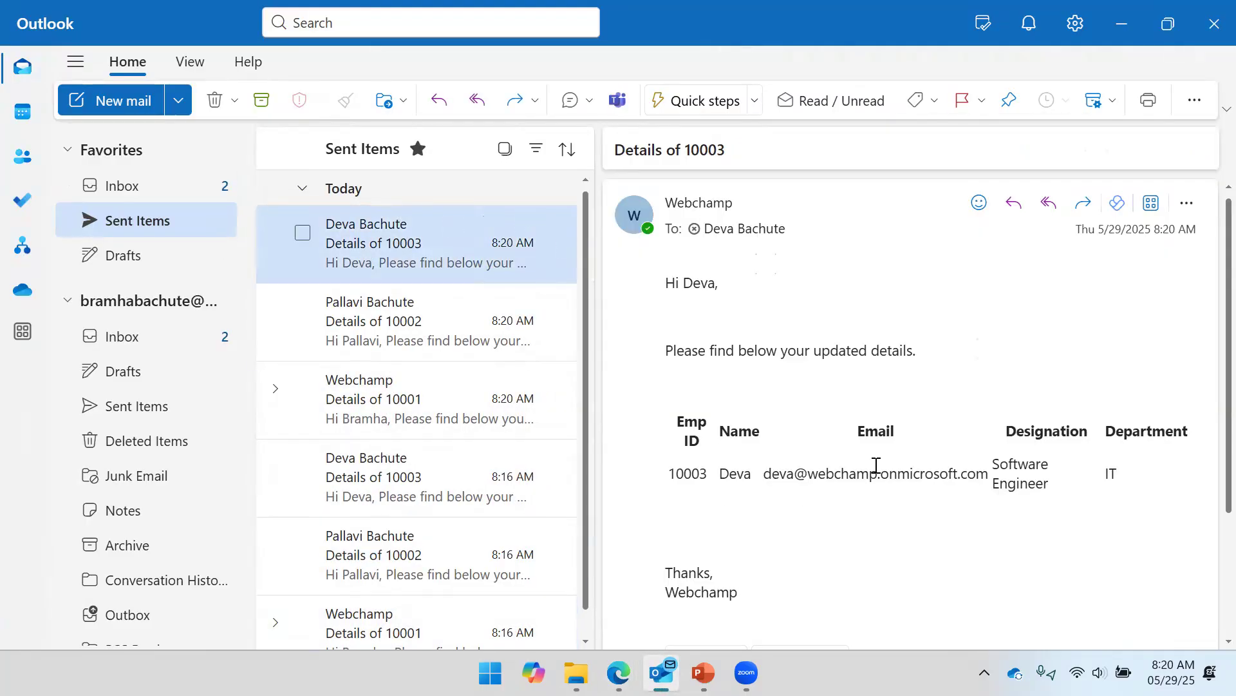
left_click(394, 480)
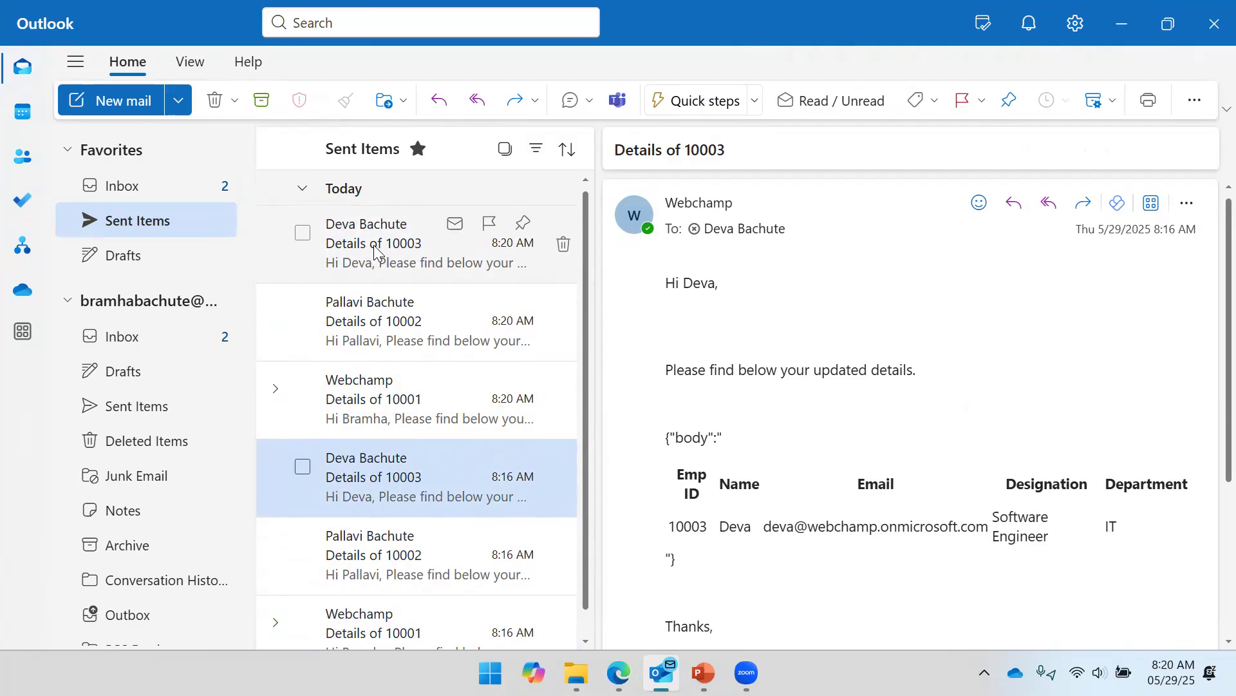
left_click(399, 245)
left_click_drag(700, 432, 1112, 480)
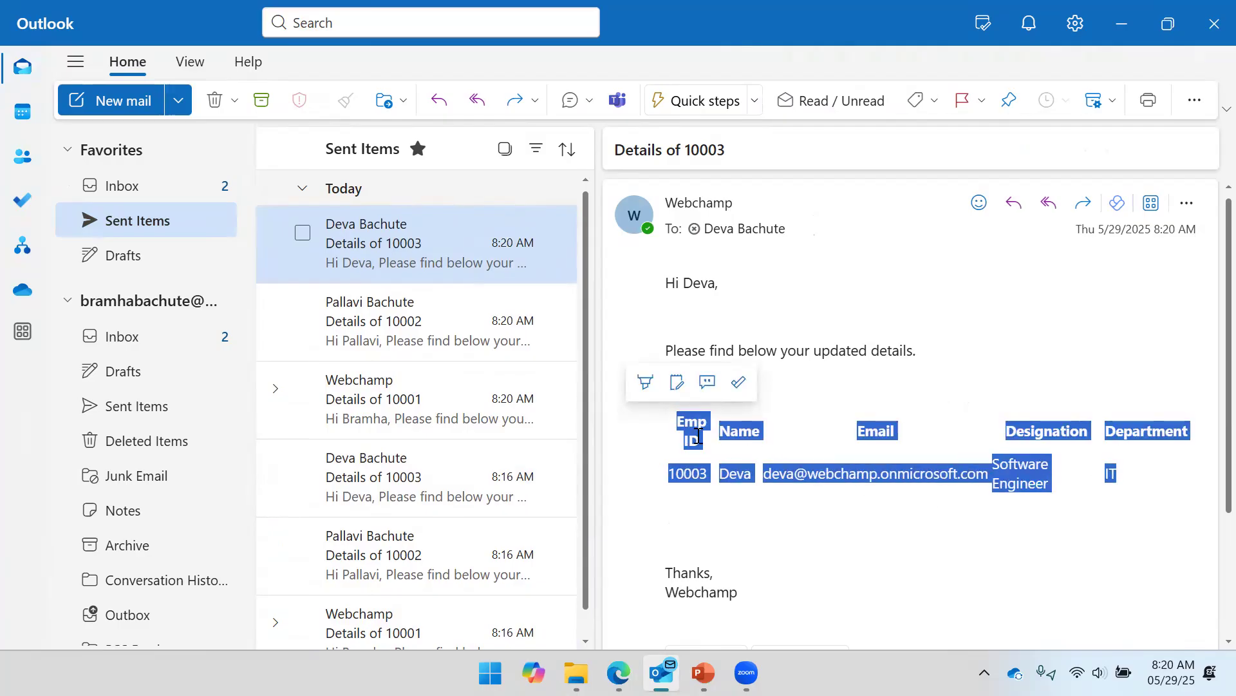
left_click(698, 435)
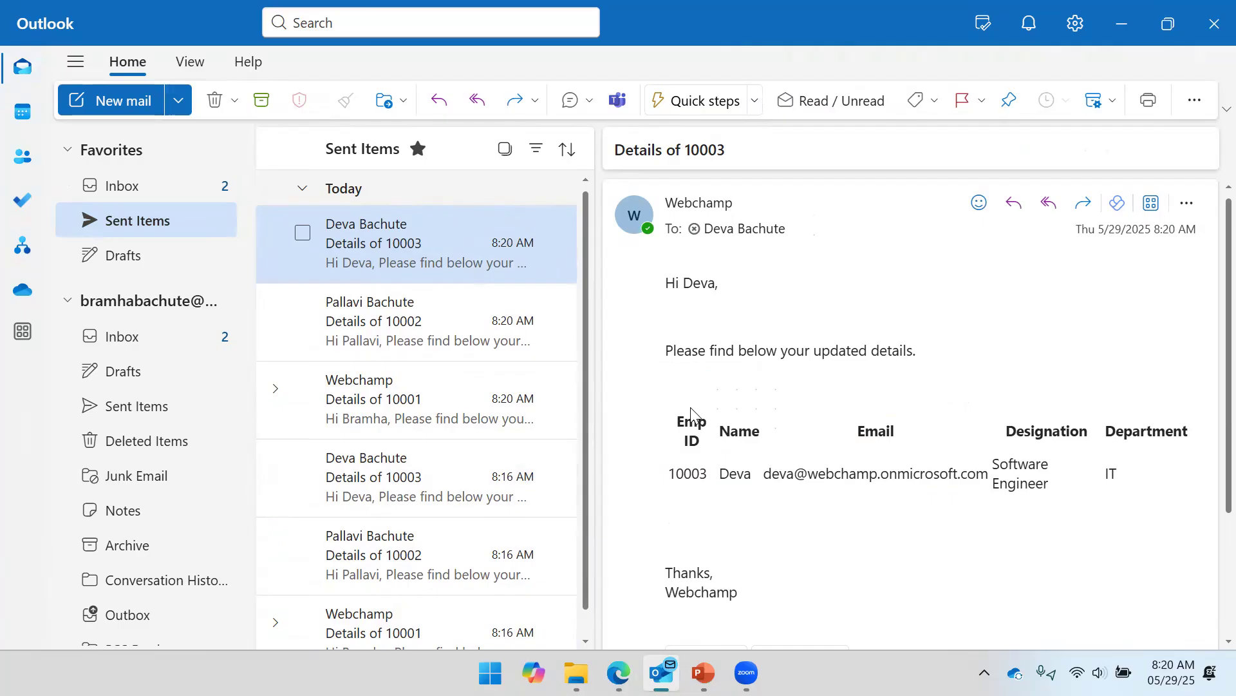
left_click_drag(679, 438, 1113, 480)
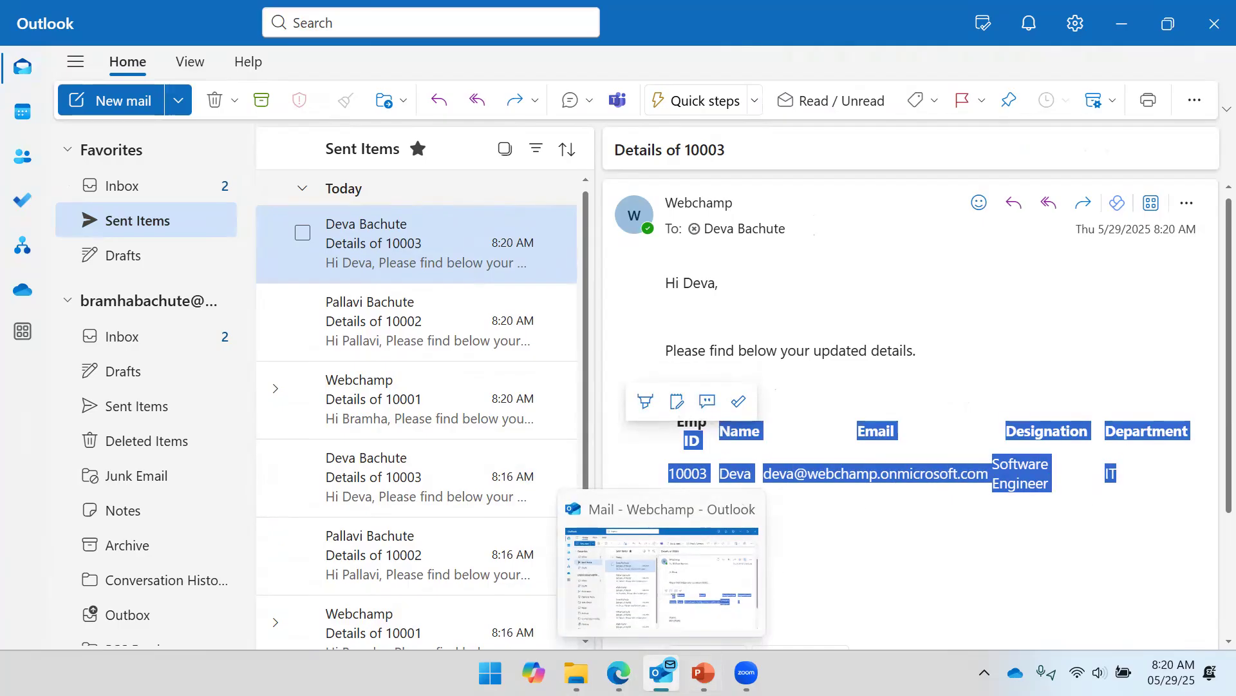
Switch back to Power Automate, leave the test run and reopen the Email Test flow in the designer.
mouse_move(618, 673)
left_click(512, 591)
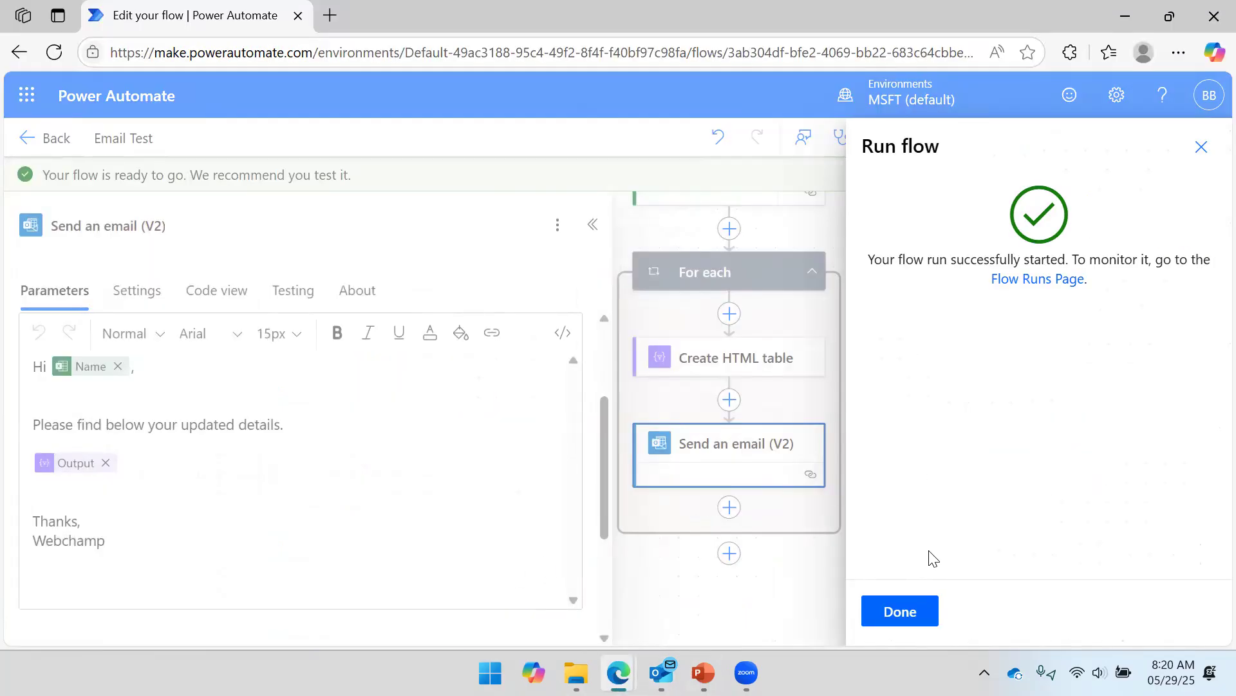
left_click(900, 611)
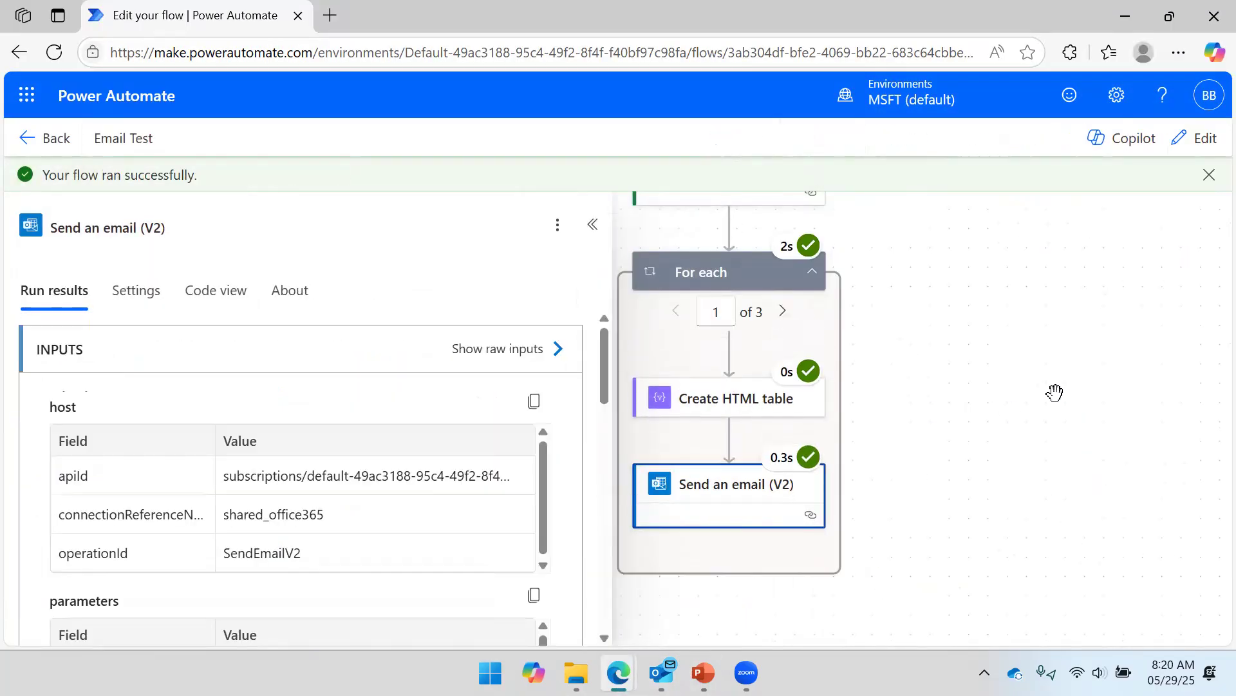
left_click(591, 225)
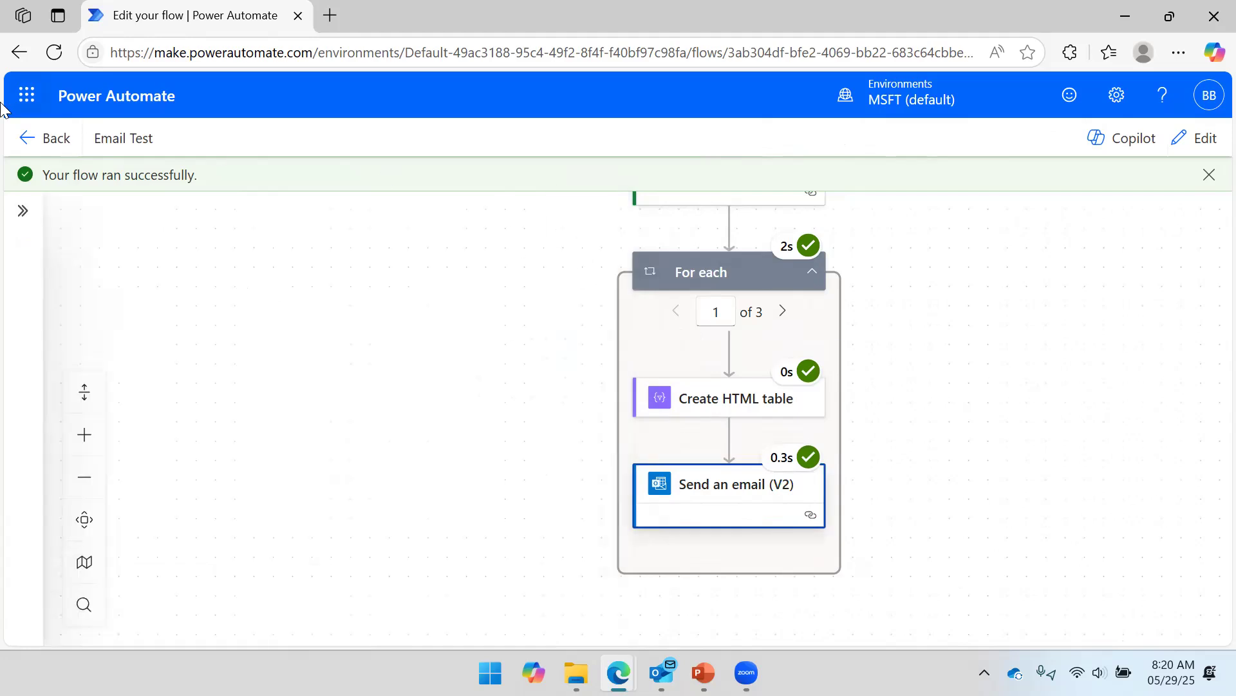
left_click(51, 151)
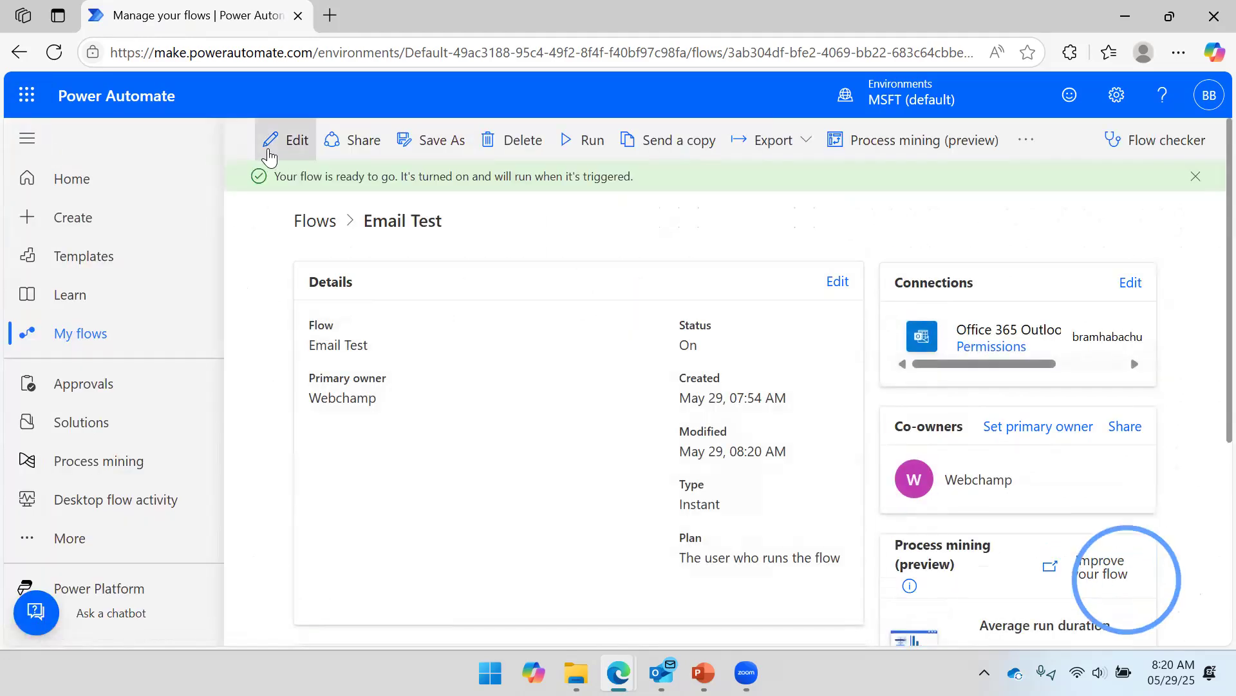
left_click(277, 136)
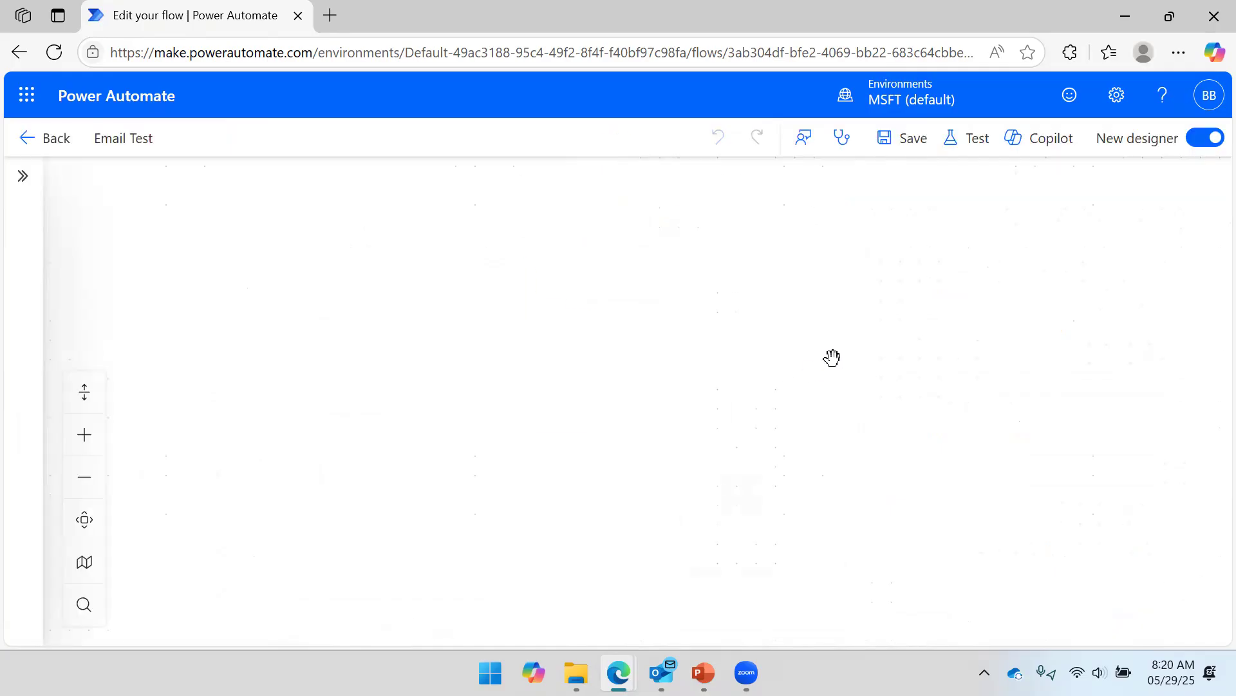
Review the Create HTML table action in the For each loop, then show the Send an email (V2) body as HTML code.
left_click(700, 431)
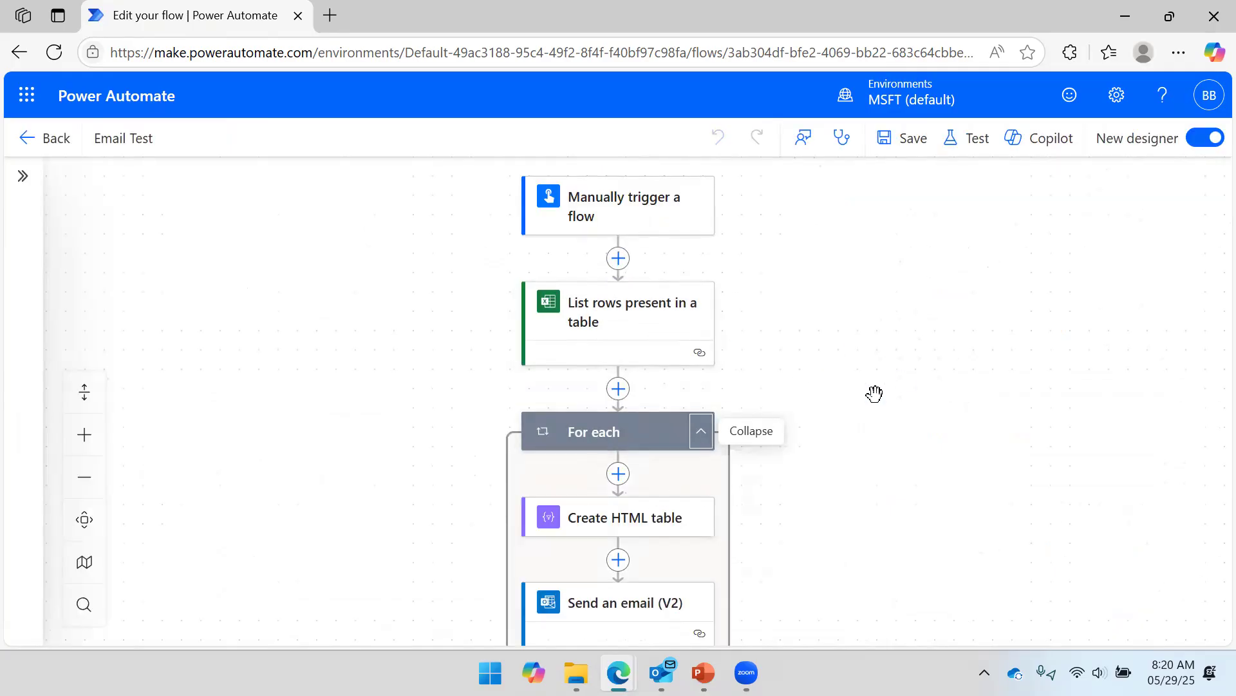
scroll(839, 351, "down", 2)
scroll(1105, 331, "down", 3)
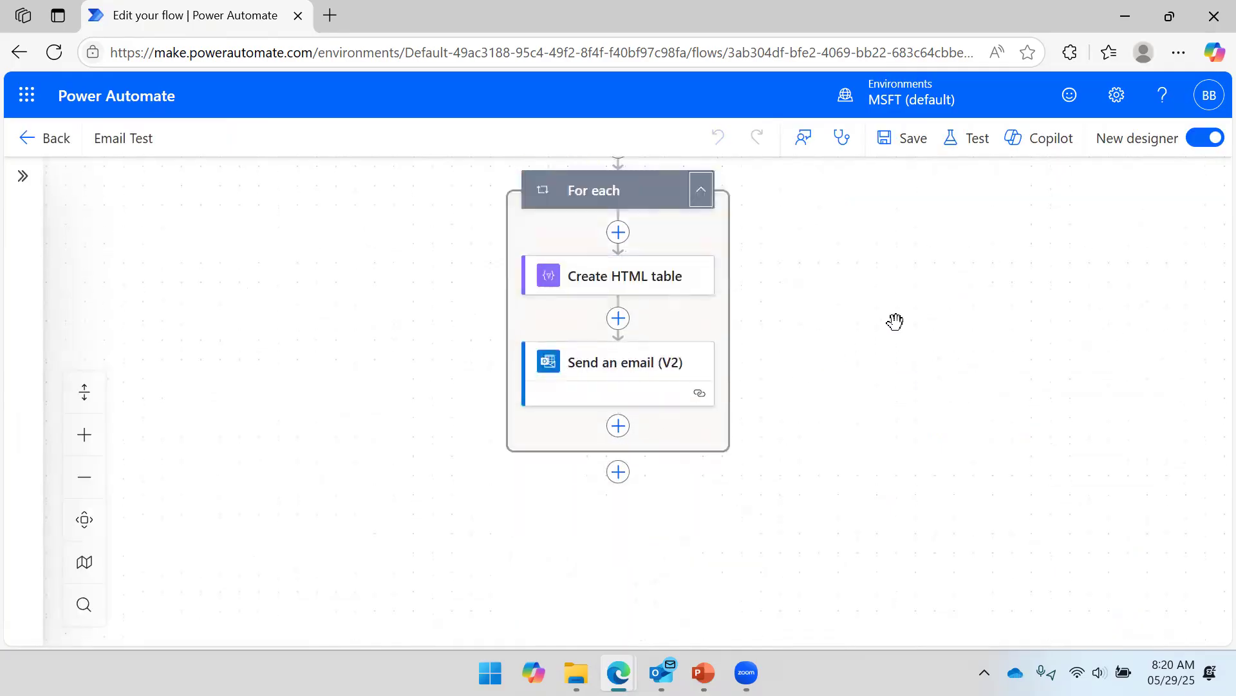
left_click(654, 293)
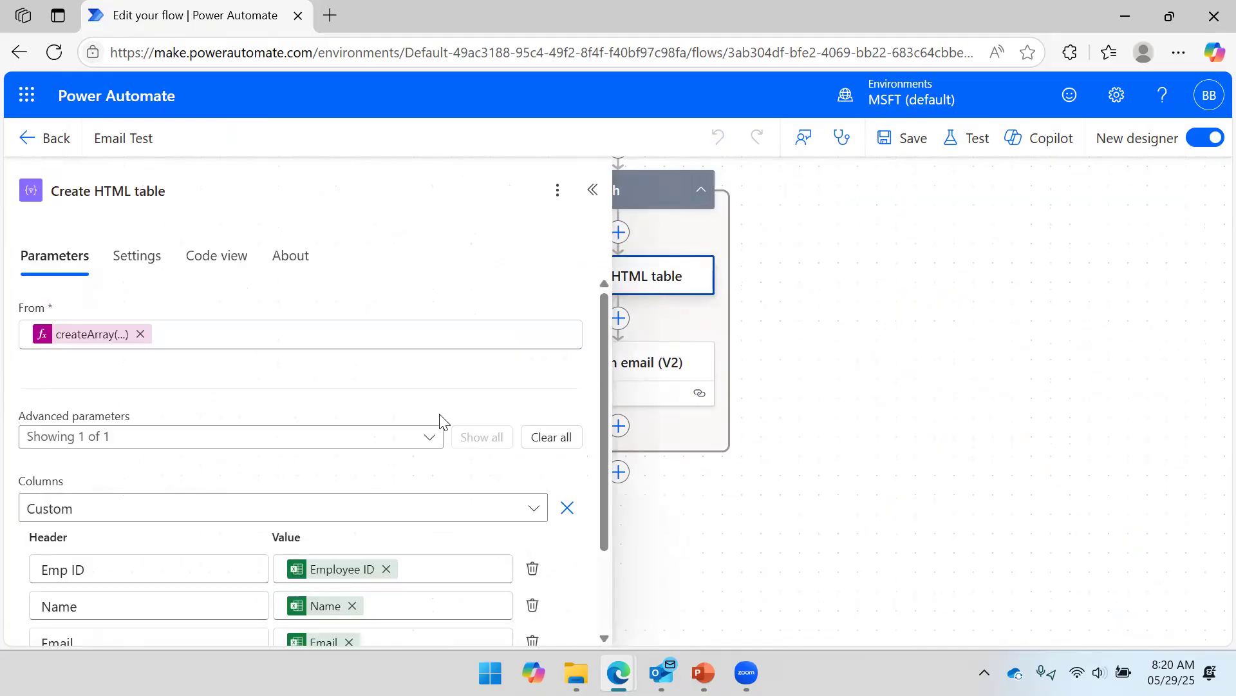
left_click(1016, 320)
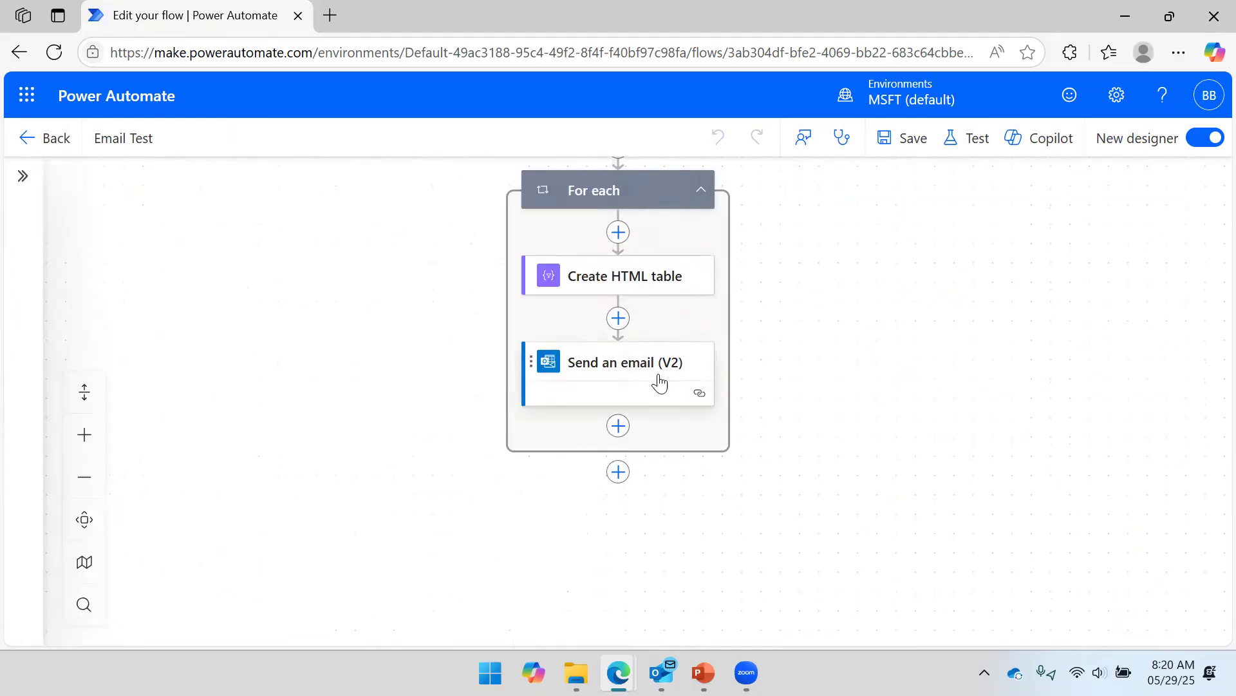
left_click(658, 381)
scroll(888, 306, "down", 1)
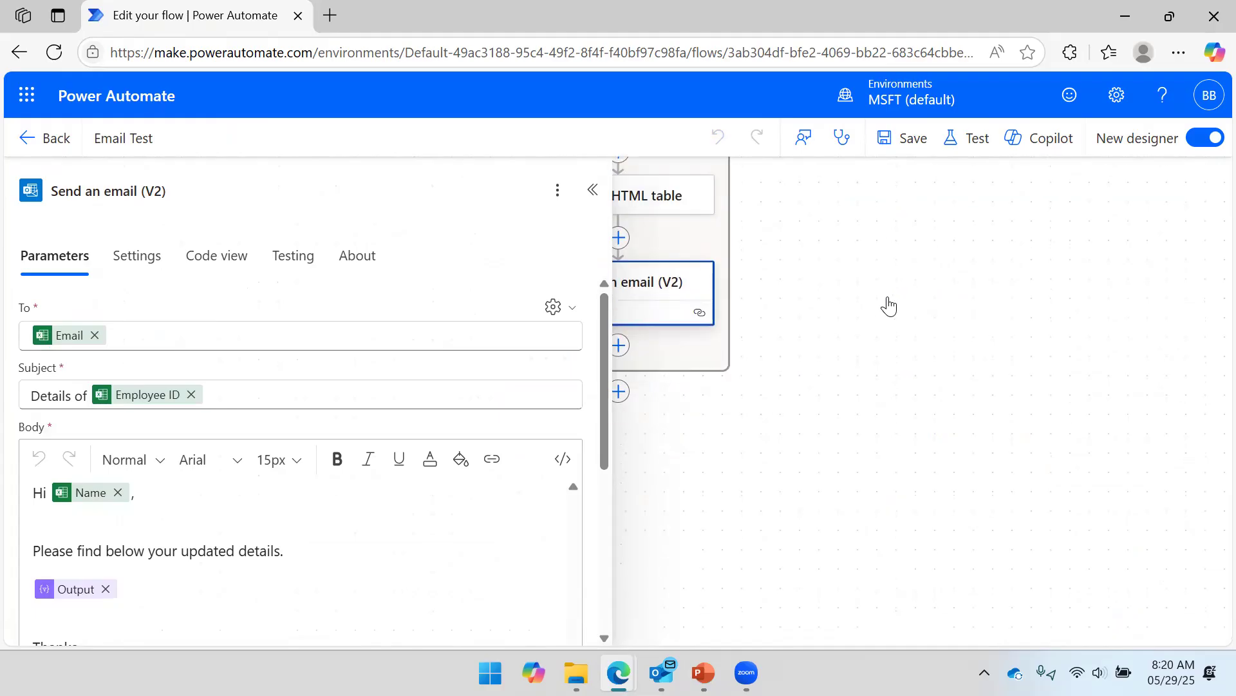
scroll(386, 359, "down", 2)
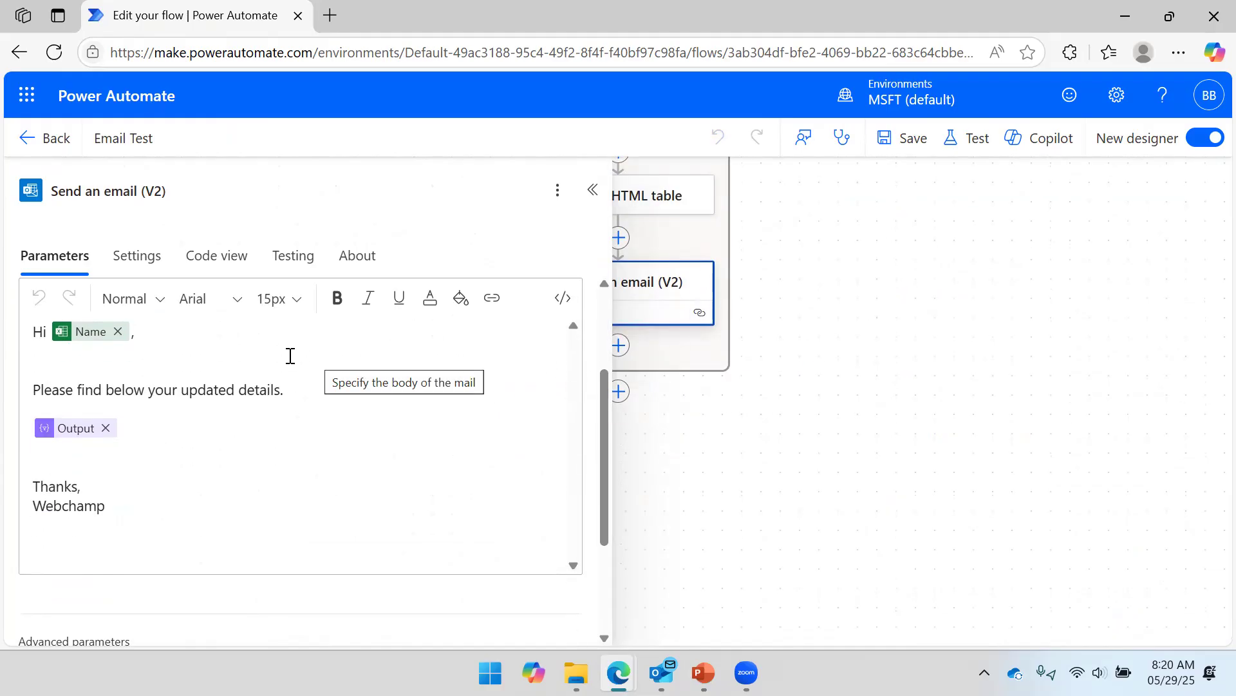
left_click(562, 298)
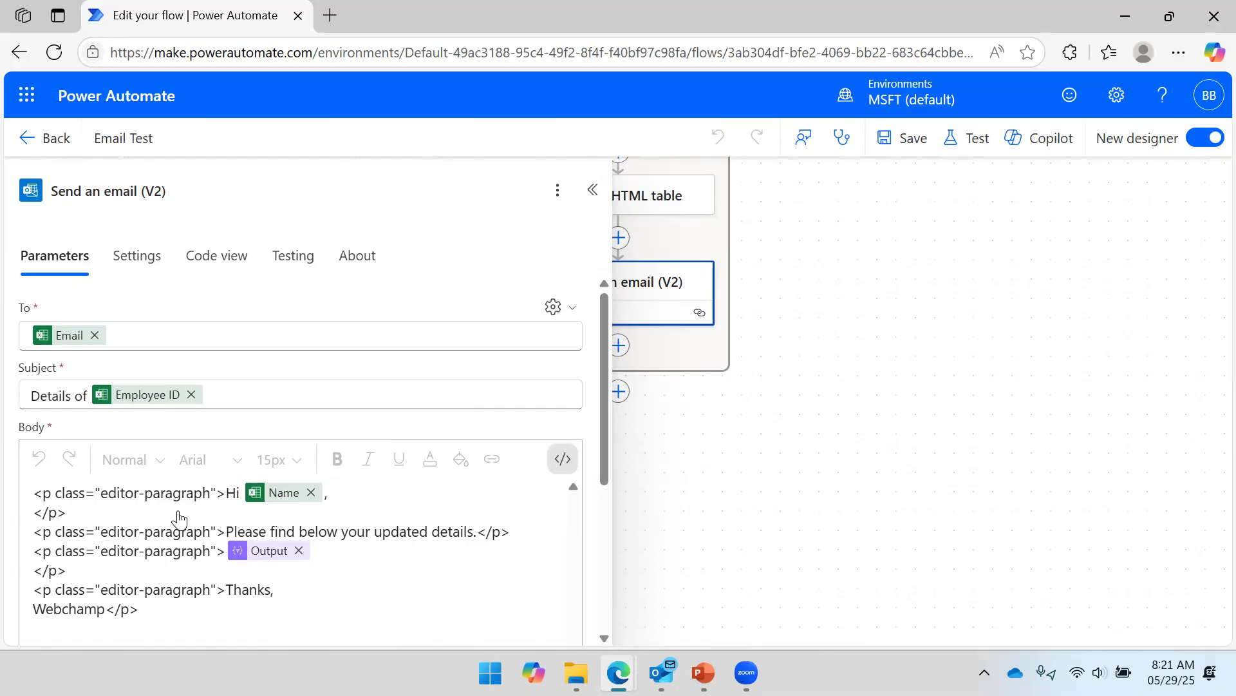
Put the greeting's and Output paragraph's closing </p> tags on their own paragraph lines and separate all body paragraphs with blank lines.
left_click(35, 513)
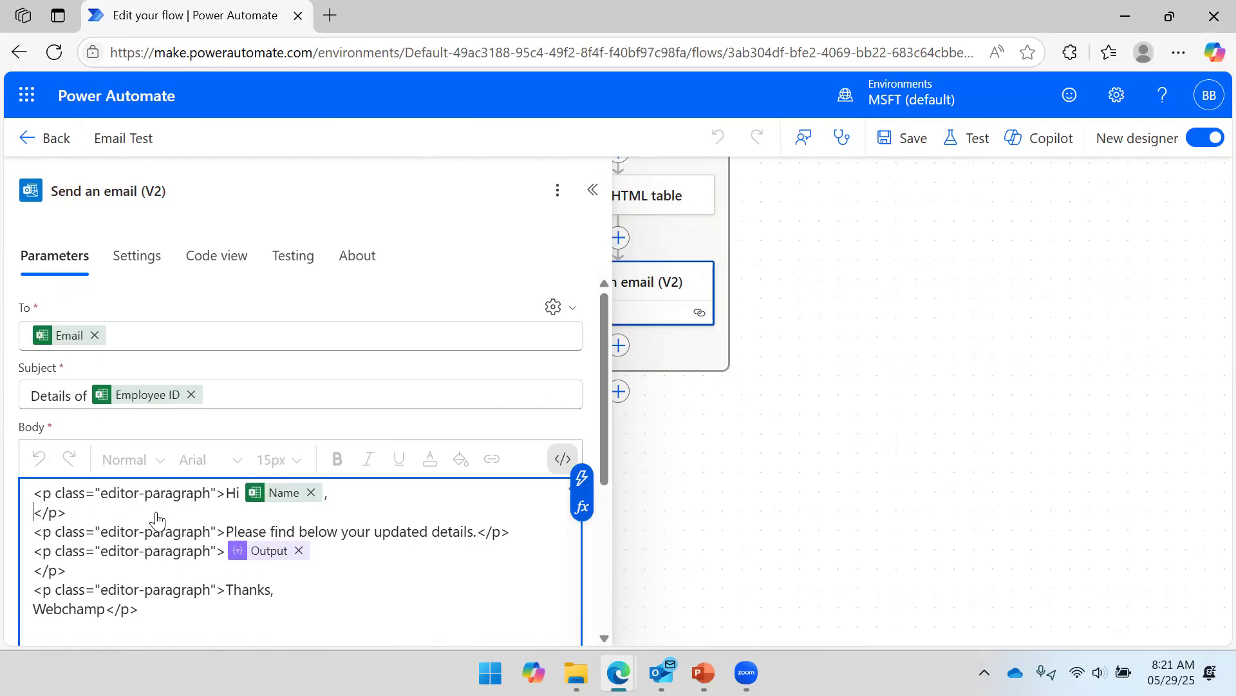
key("BackSpace")
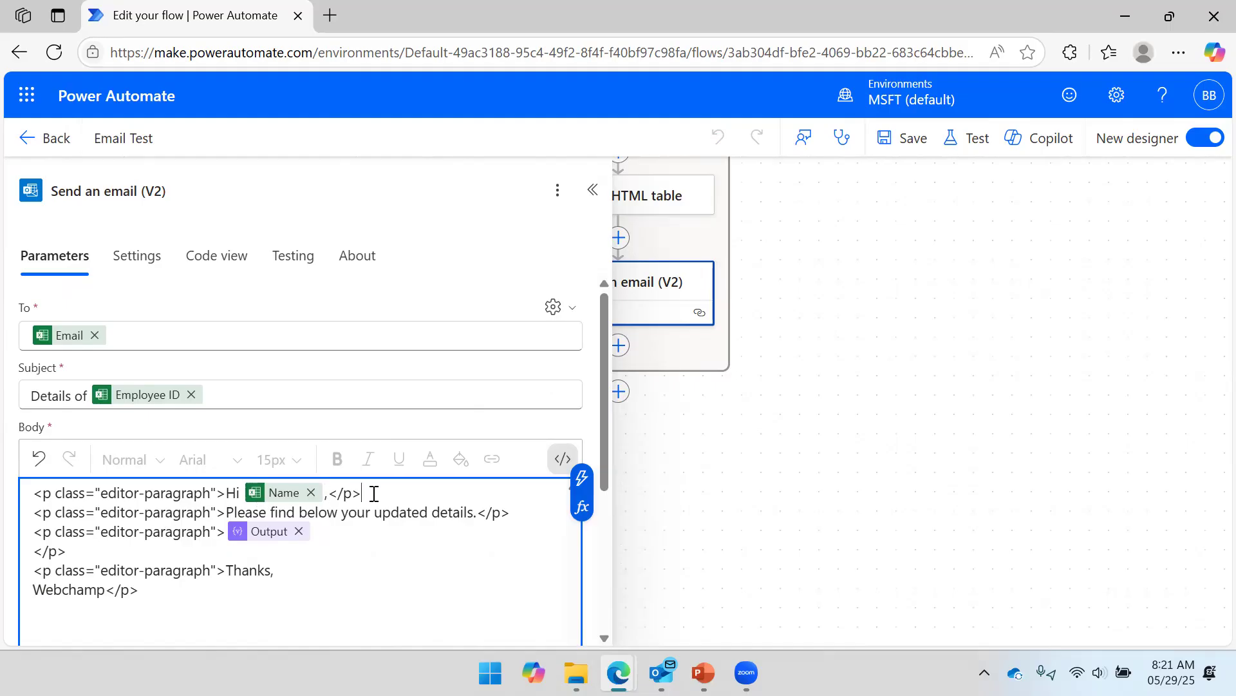
key("Return")
left_click(519, 532)
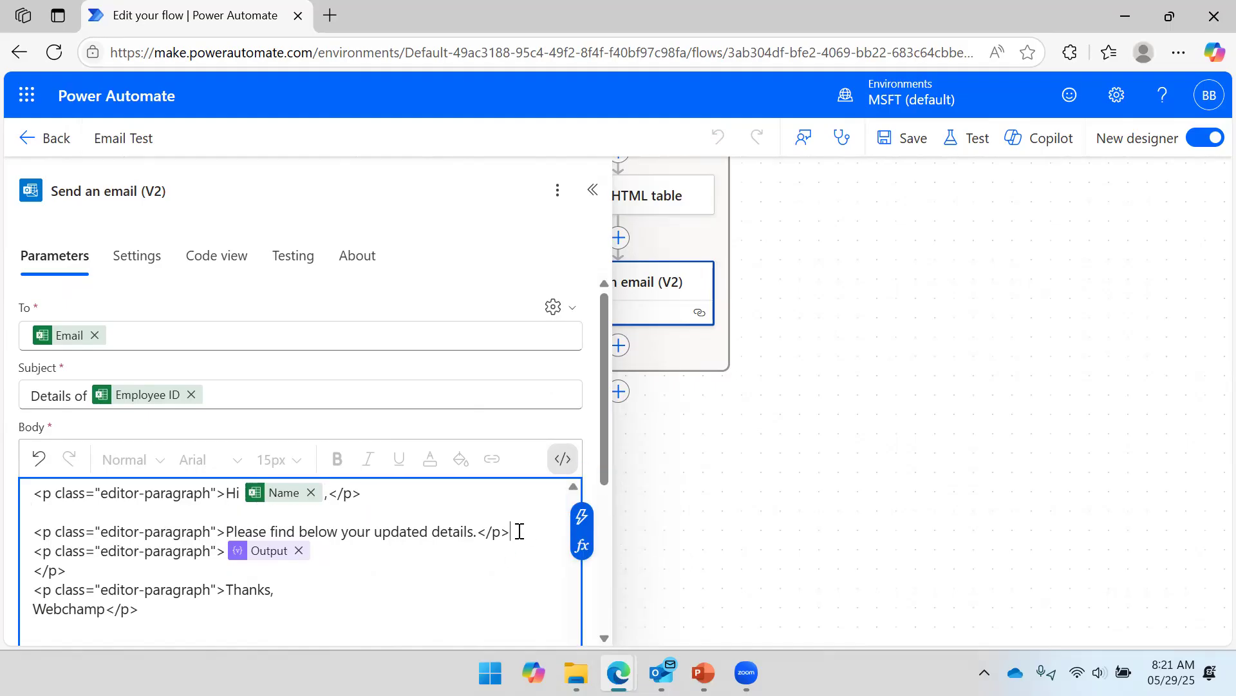
key("Return")
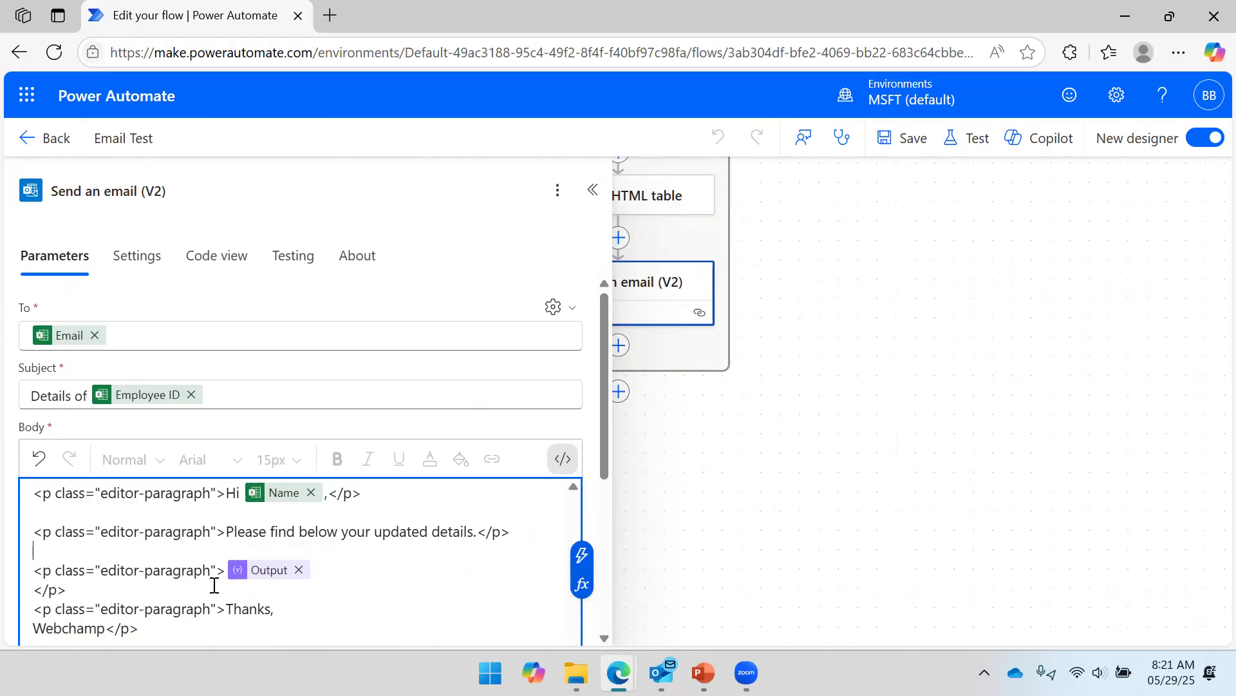
left_click(320, 571)
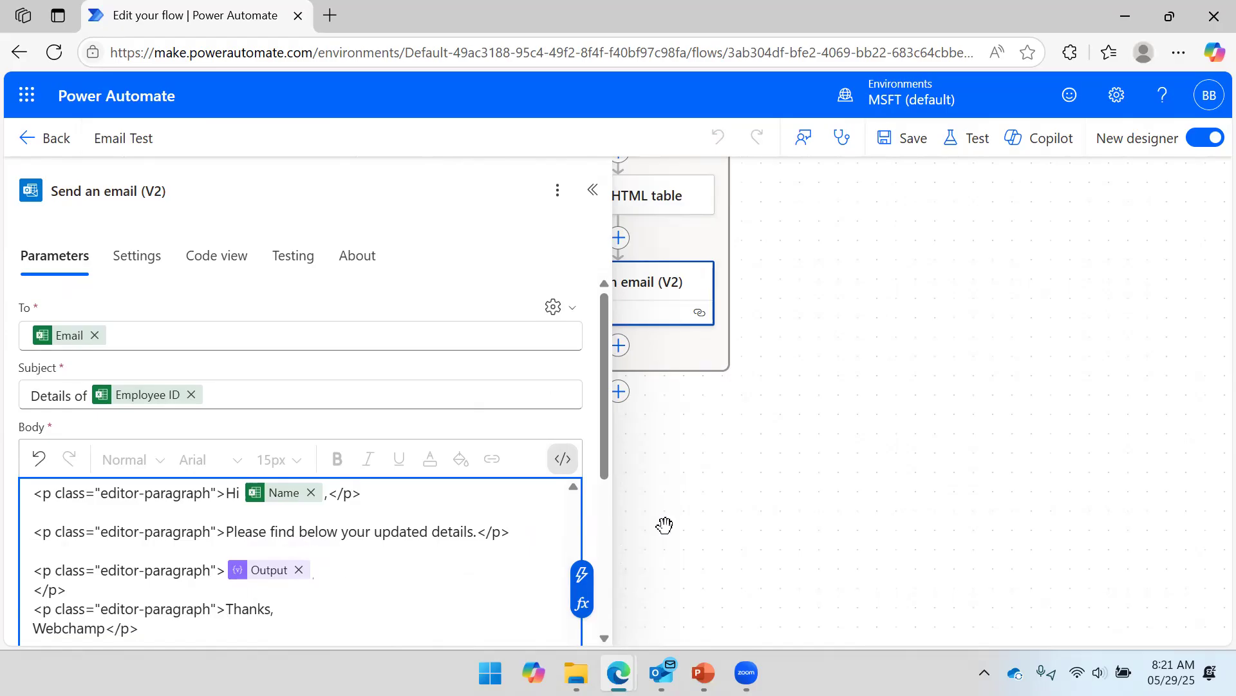
key("Delete")
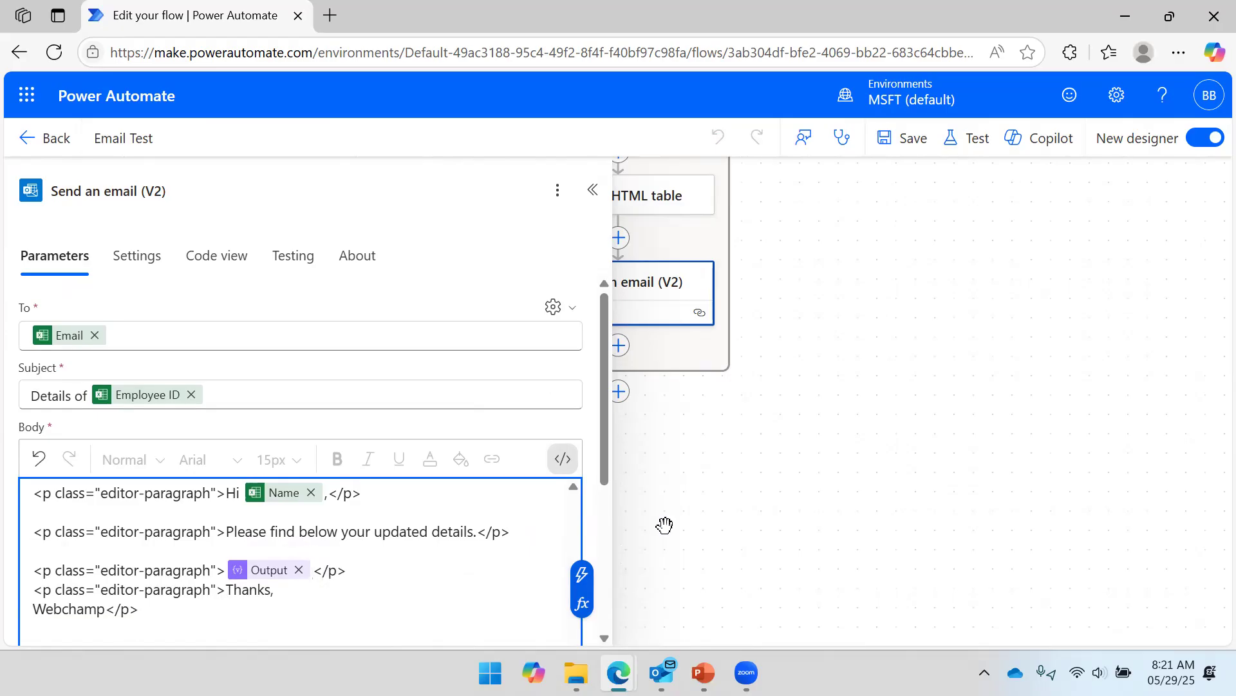
left_click(371, 573)
key("Return")
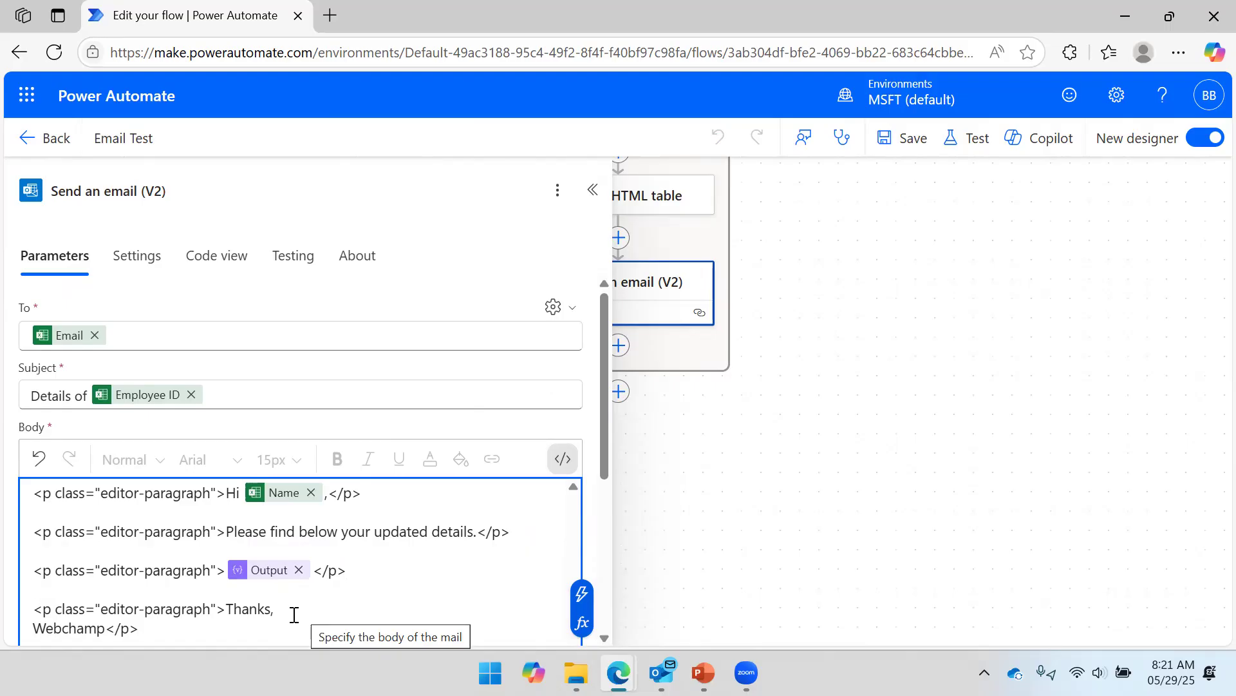
Insert three blank lines above the greeting paragraph in the email body's HTML code.
scroll(193, 599, "down", 3)
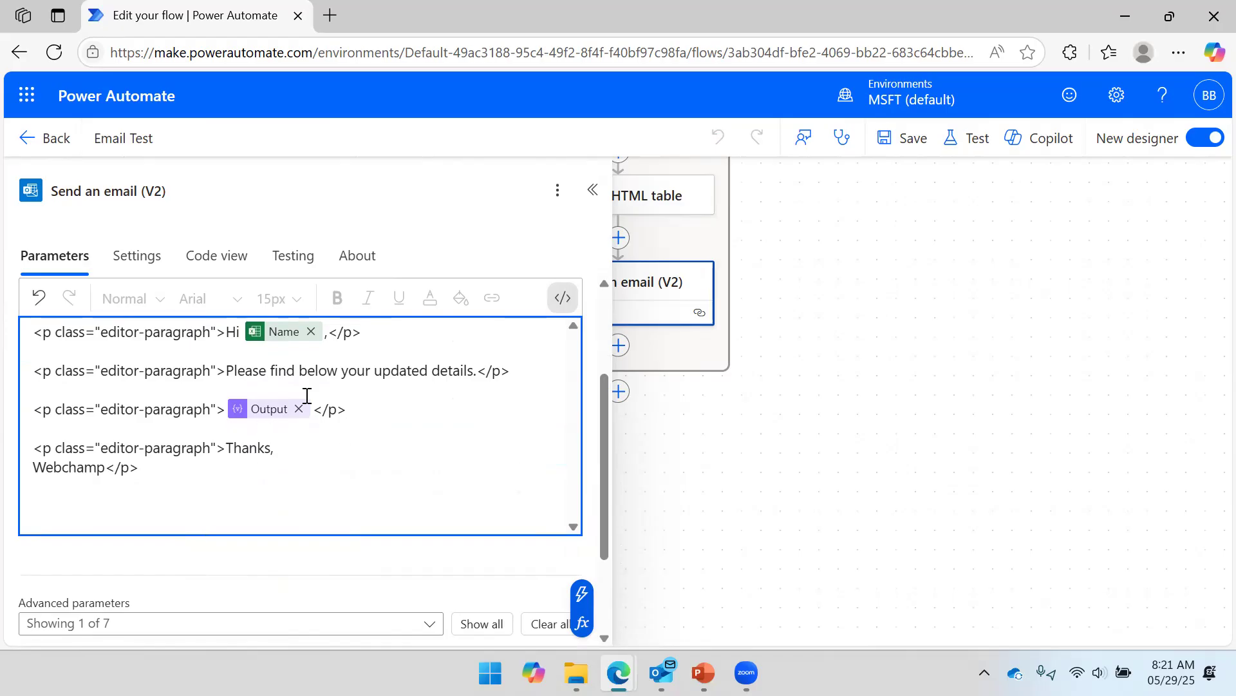
scroll(322, 399, "up", 3)
scroll(187, 444, "down", 3)
left_click(34, 332)
key("Return")
key("Return")
key("Return")
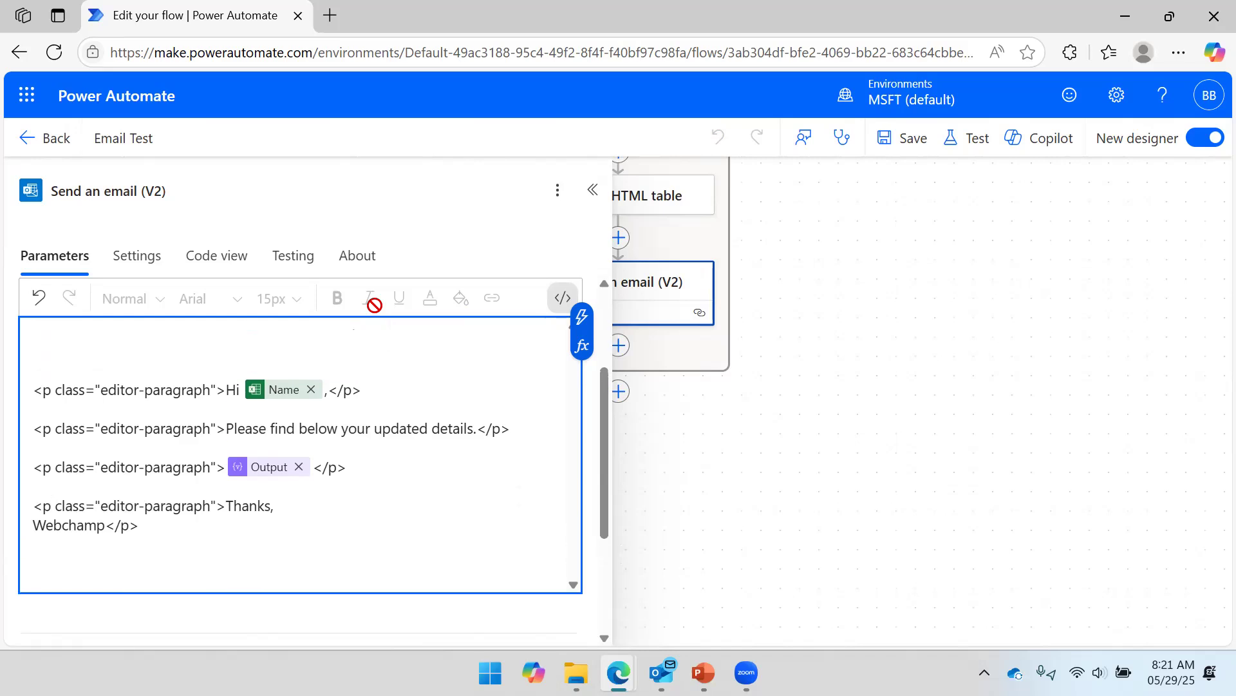
key("Up")
key("Up")
key("Up")
type("Thanks, Webchamp")
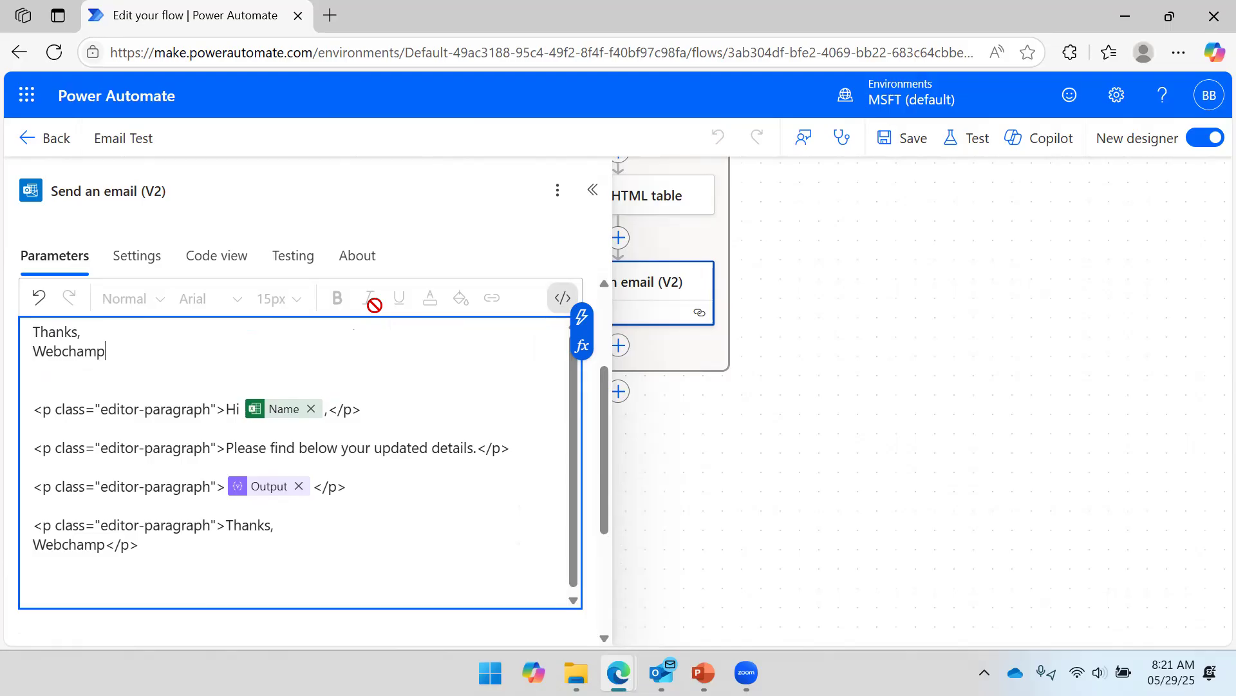
key("ctrl+z")
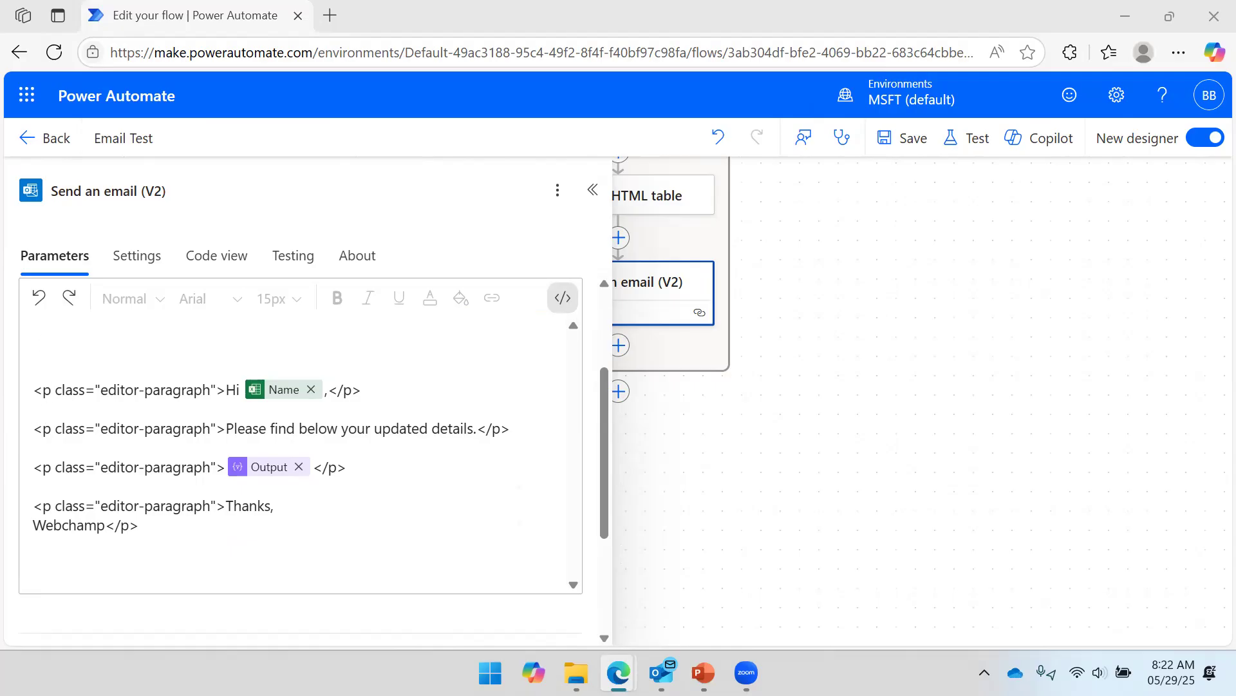
Enter an opening <table> tag and a closing </table> tag above the greeting, with blank lines between them.
left_click(54, 329)
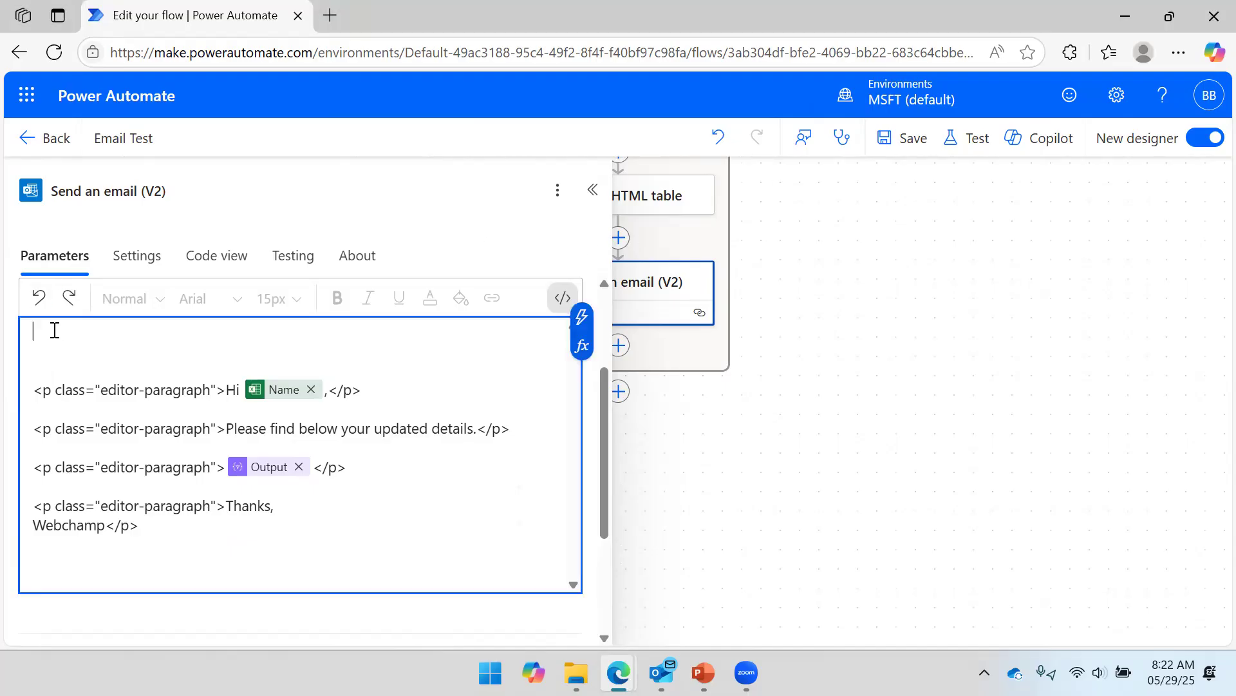
type("<table")
key("BackSpace")
key("BackSpace")
key("BackSpace")
type("ble>")
key("Return")
key("Return")
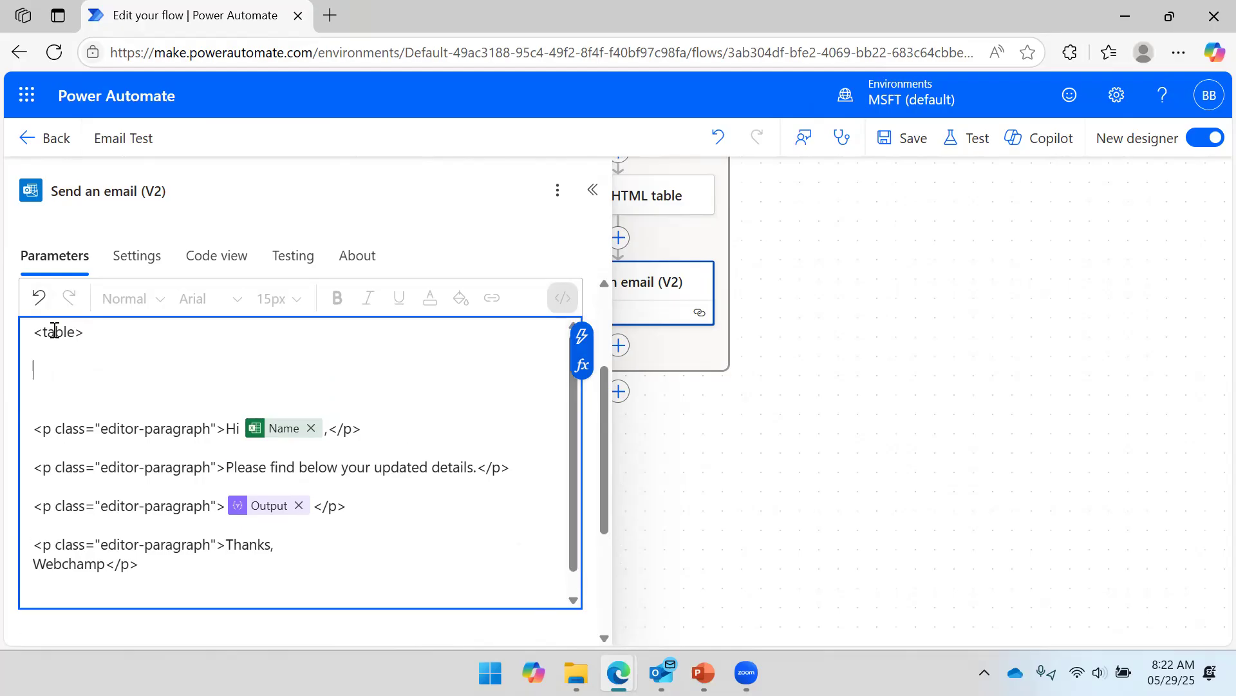
type("</table")
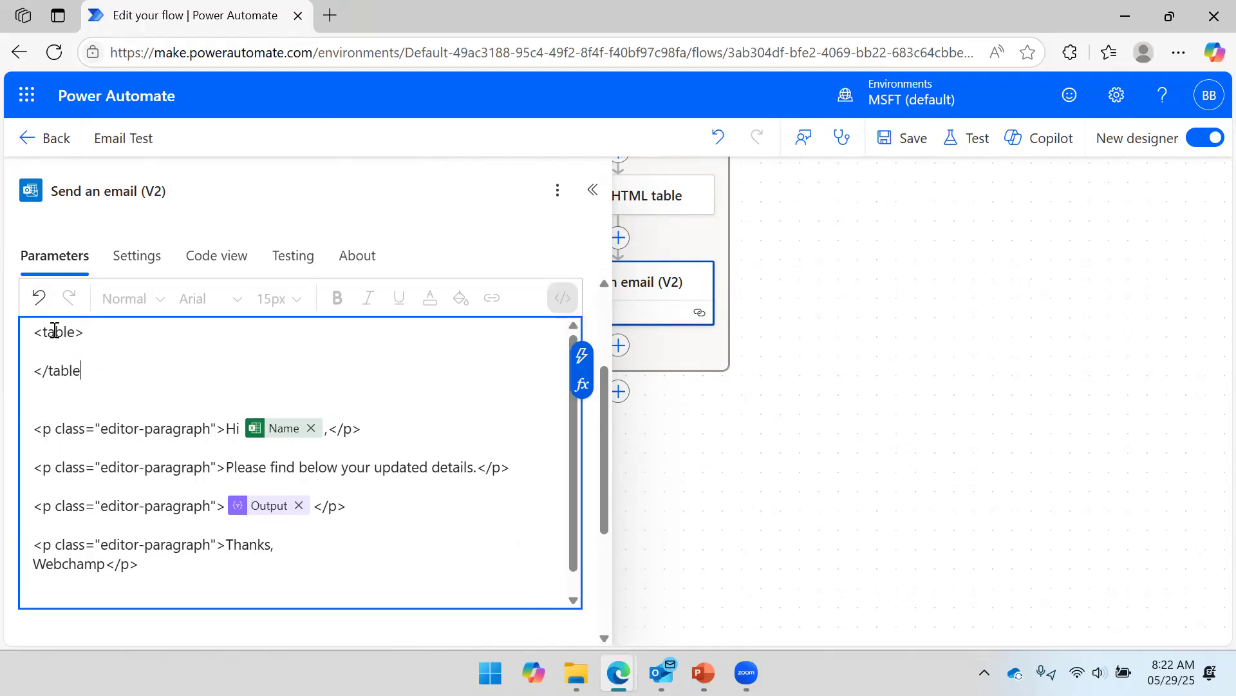
type(">")
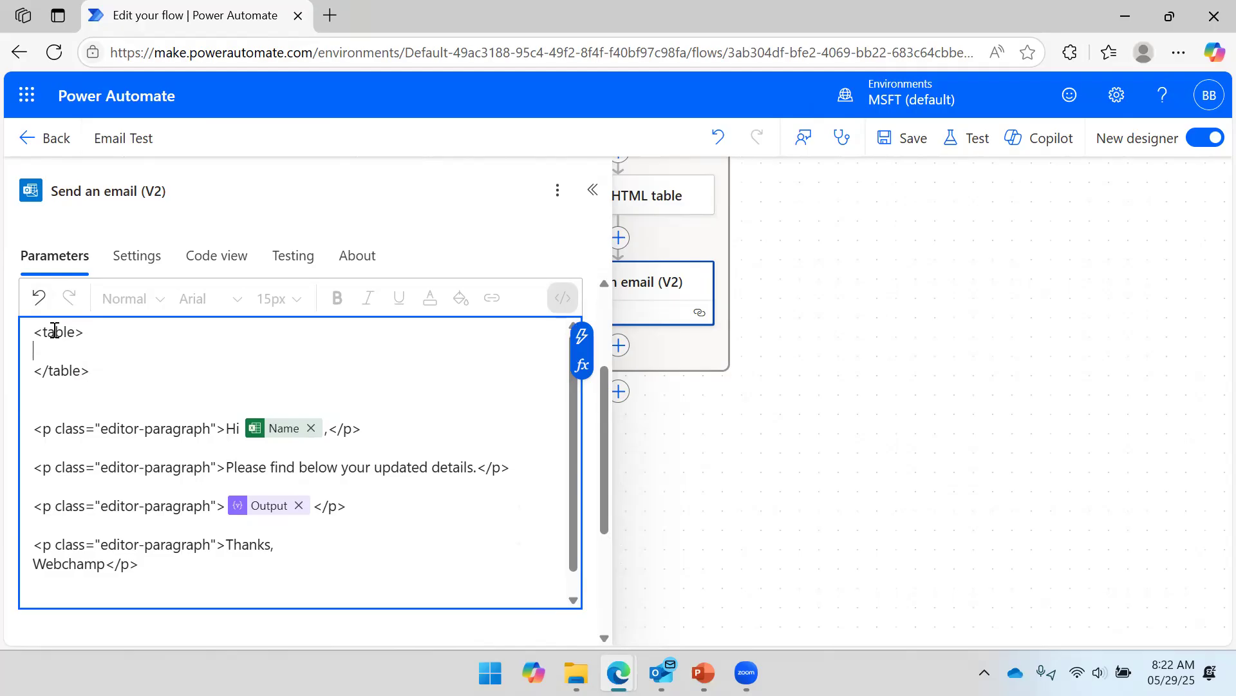
key("Return")
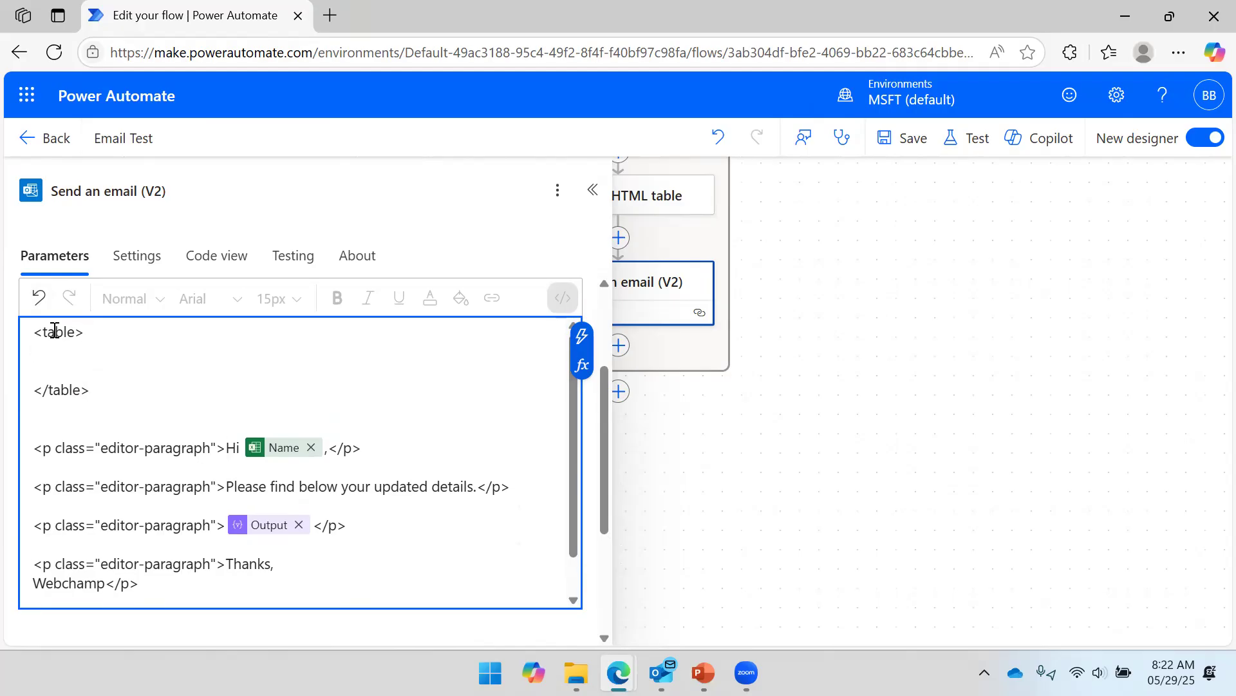
Change the table tag pair above the greeting into <style> and </style>.
double_click(55, 331)
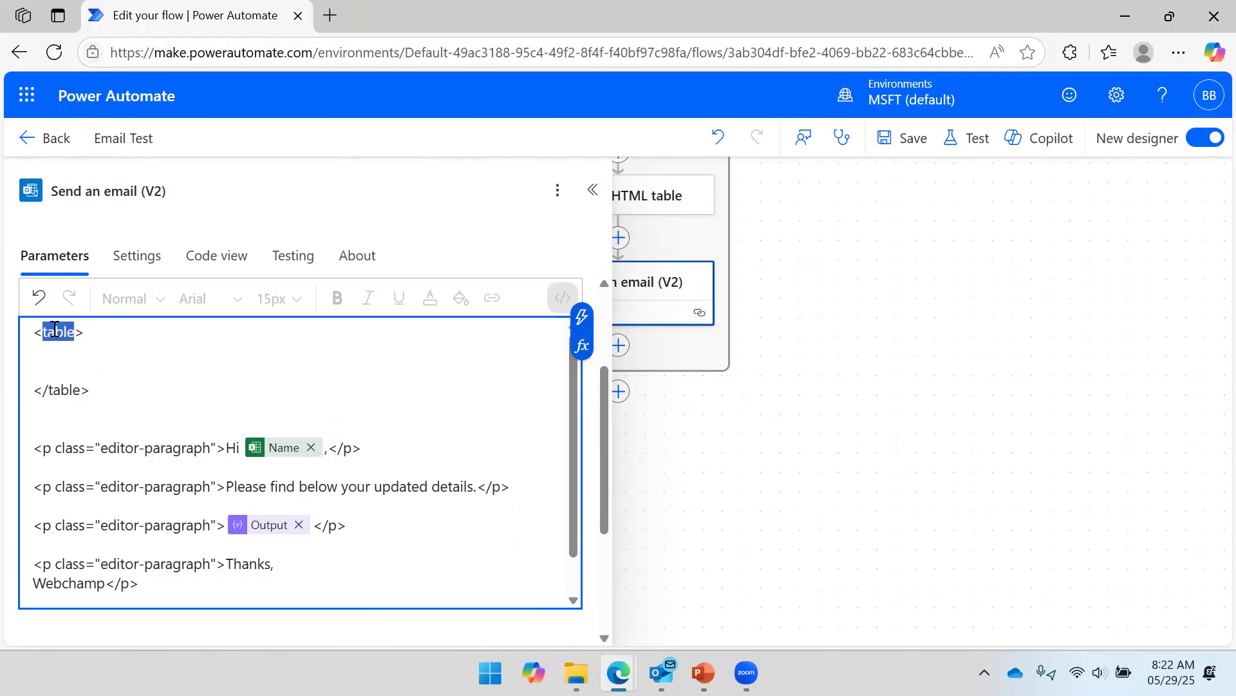
type("sty")
type("pe")
key("BackSpace")
key("BackSpace")
type("le")
double_click(58, 390)
key("BackSpace")
key("BackSpace")
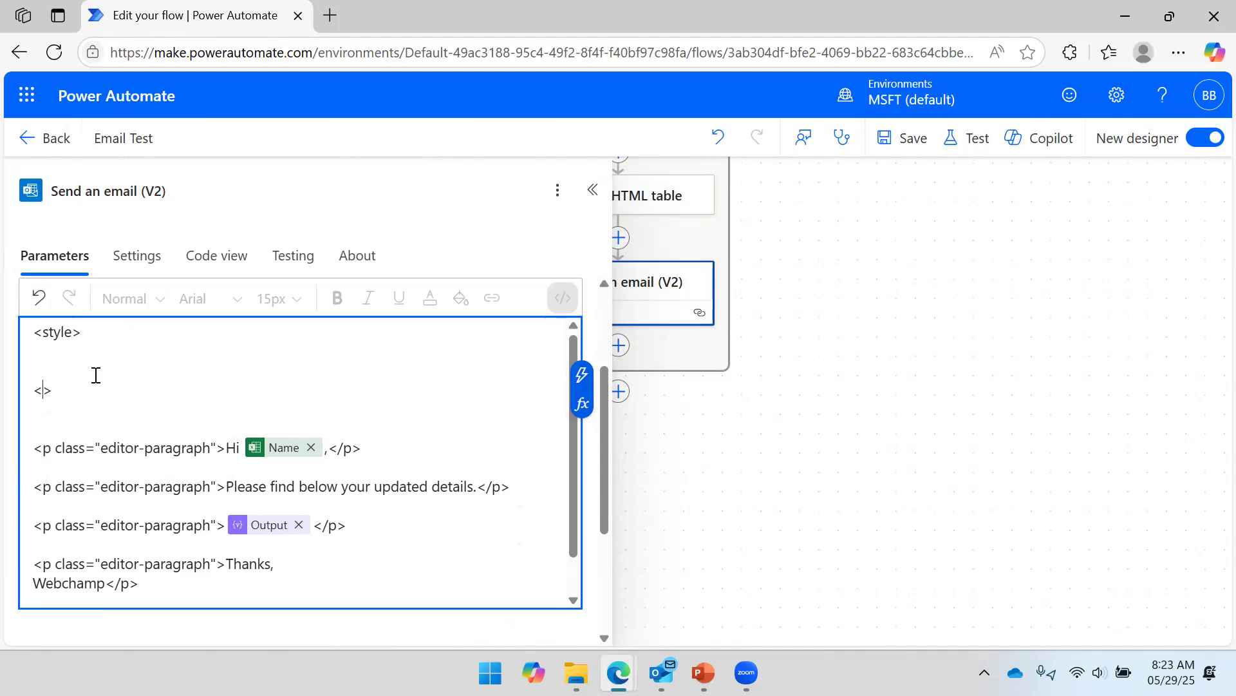
type("/style")
Inside the style block, add a table, th, td rule with border: 1px solid black, border-collapse: collapse and padding: 5px, ending with </style>.
left_click(73, 355)
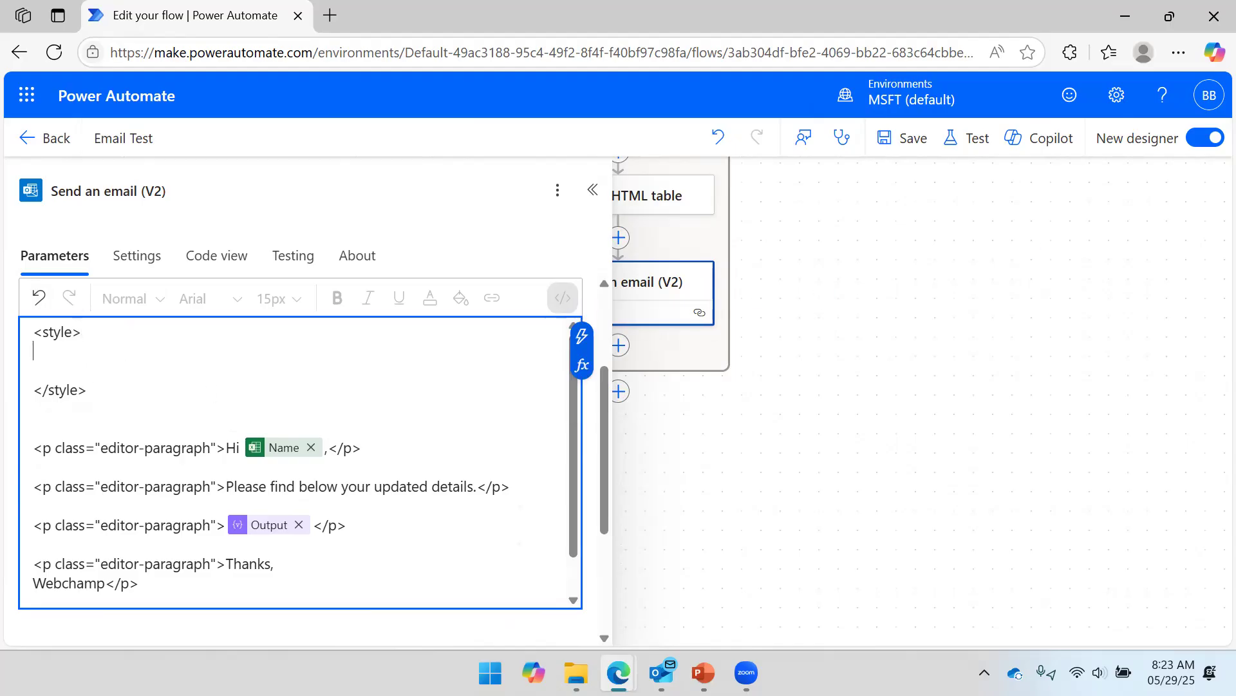
key("alt+Tab")
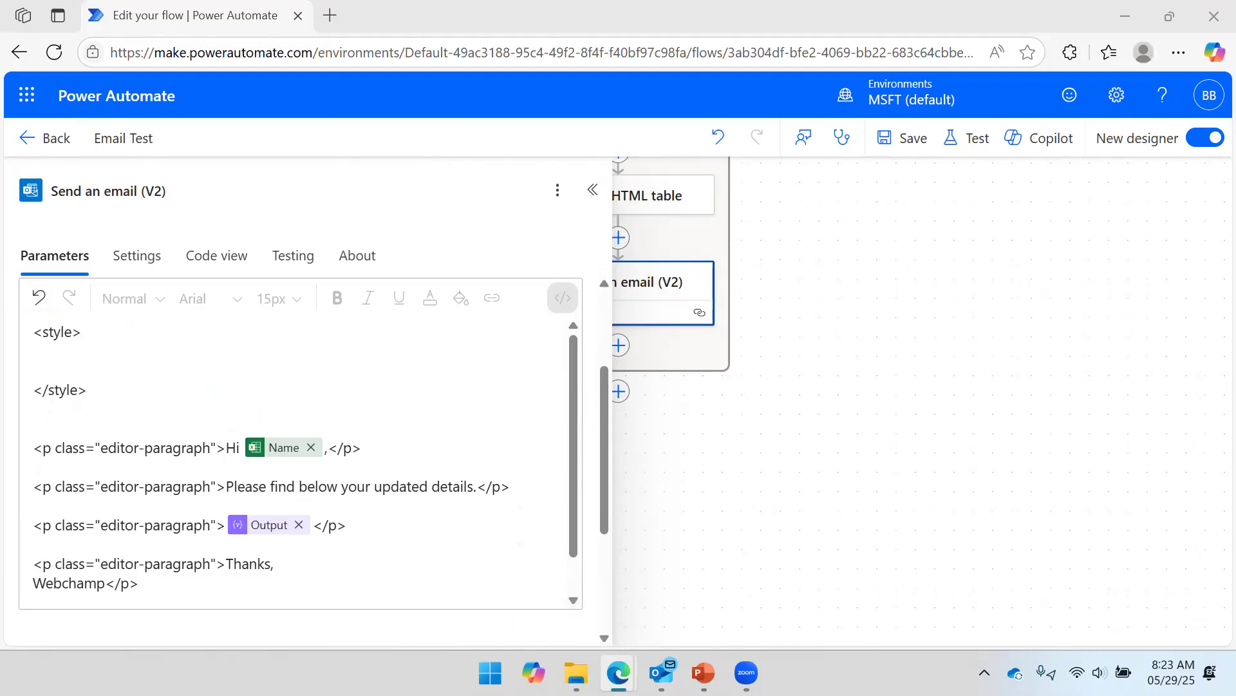
left_click(94, 349)
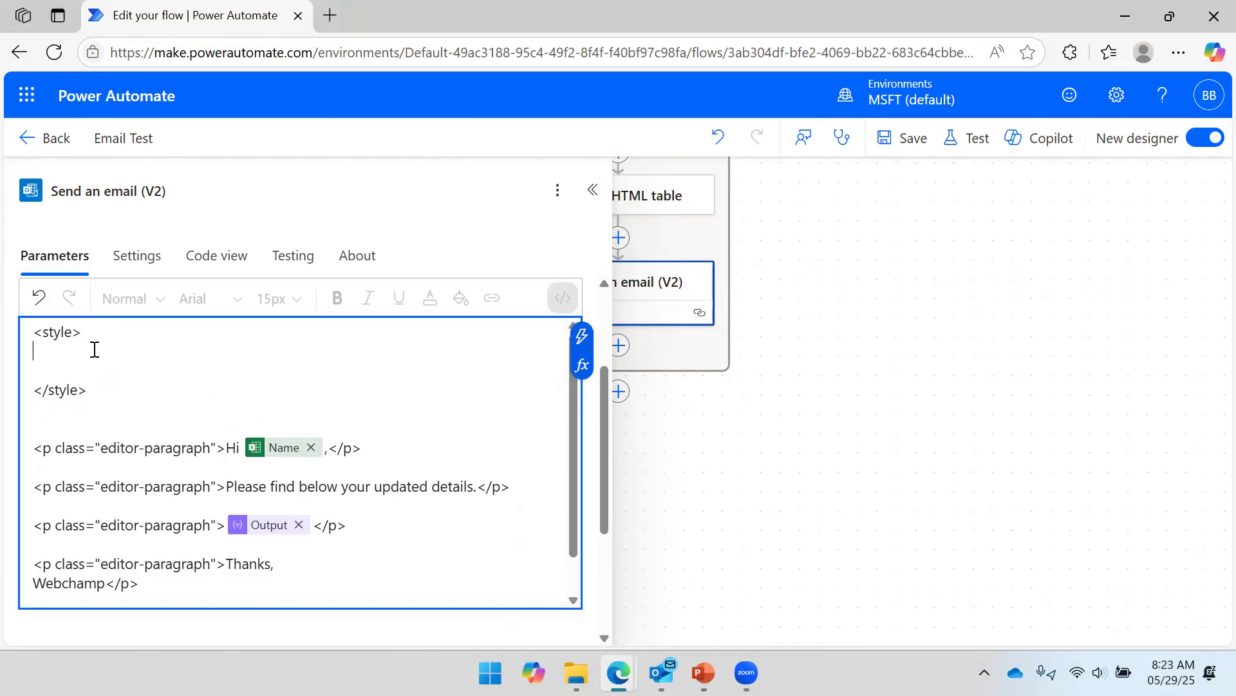
type("table, th, td {   border: 1px solid black;   border-collapse: collapse;   padding: 5px; } </style>")
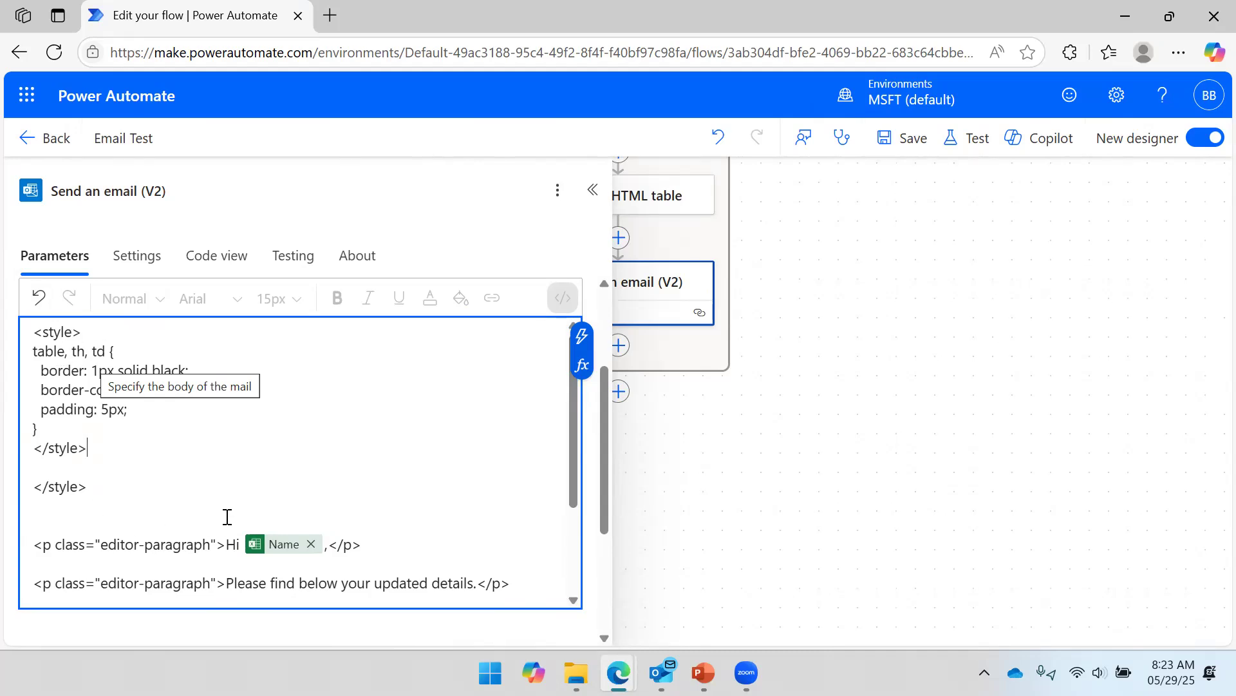
scroll(226, 513, "down", 2)
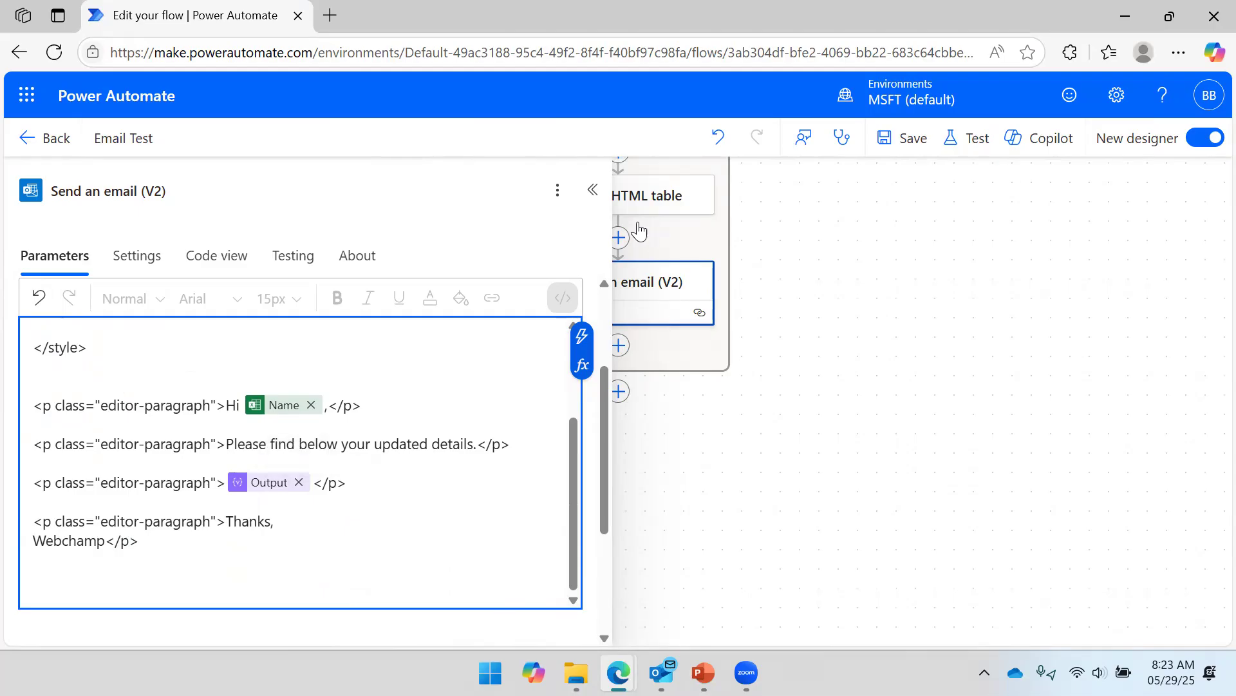
scroll(88, 471, "up", 2)
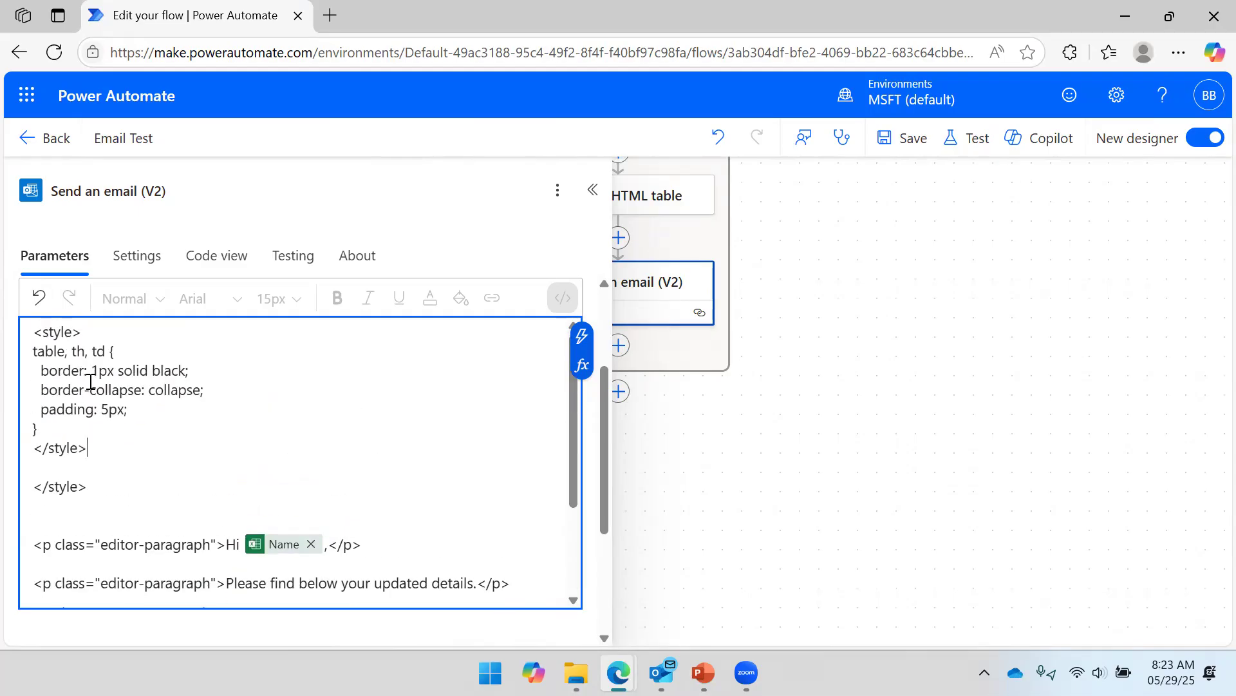
Change the border colour in the style rule to Red and remove the duplicate </style> tag below it.
double_click(159, 371)
type("Red")
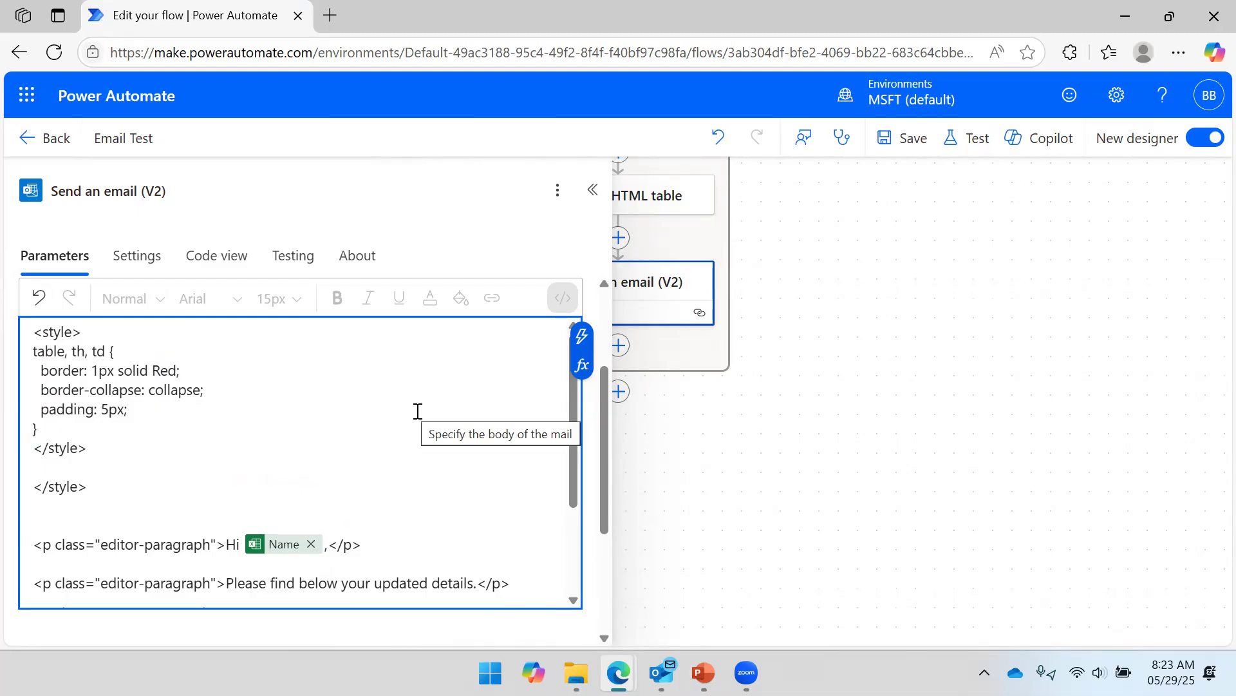
scroll(502, 367, "down", 3)
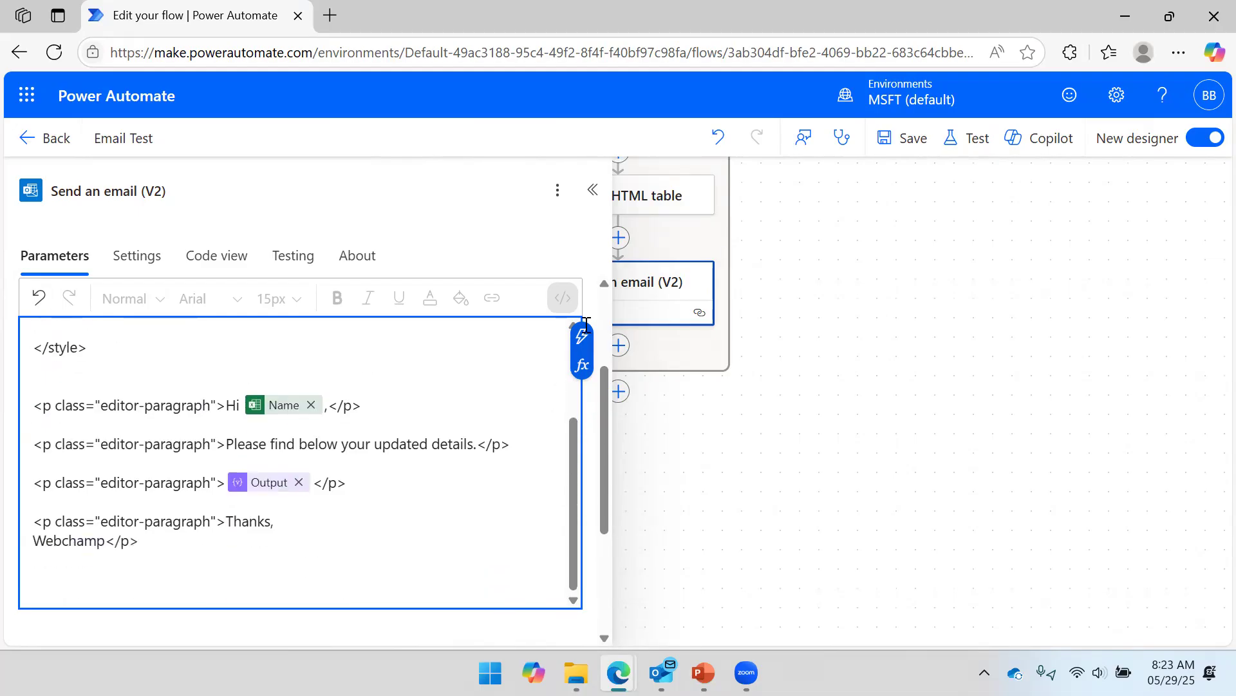
Save the Email Test flow and run it as a manual test.
left_click(907, 145)
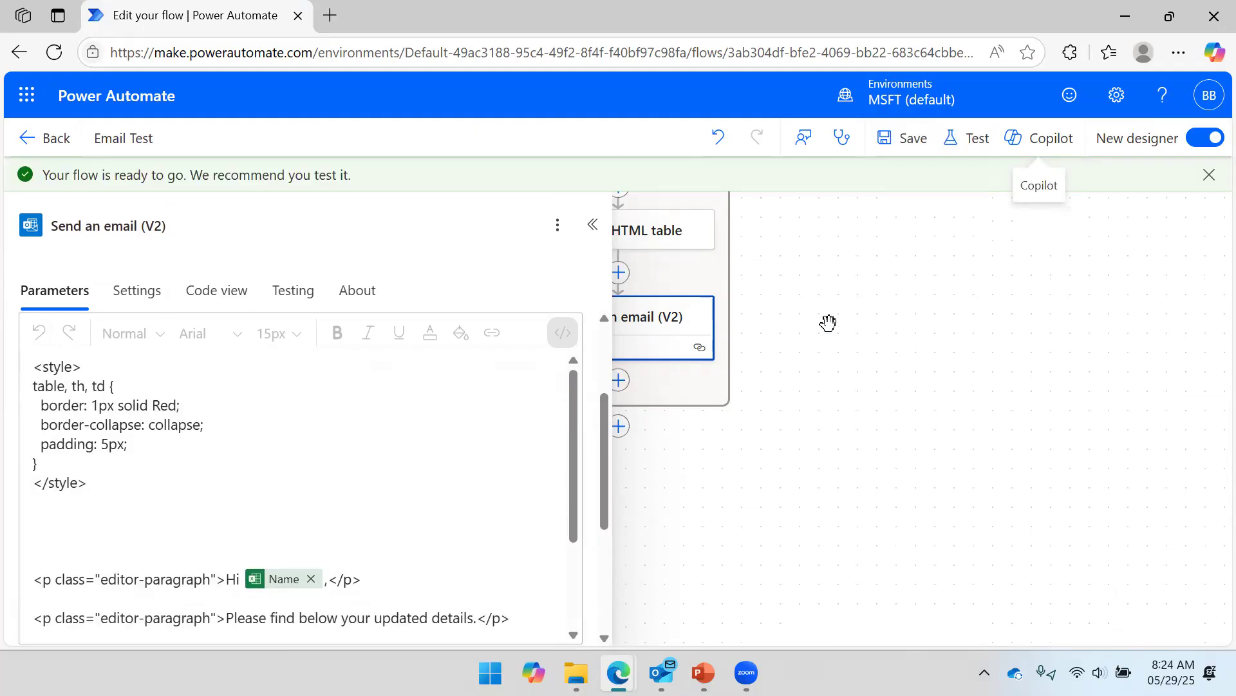
left_click(596, 227)
left_click(975, 147)
left_click(888, 214)
left_click(896, 613)
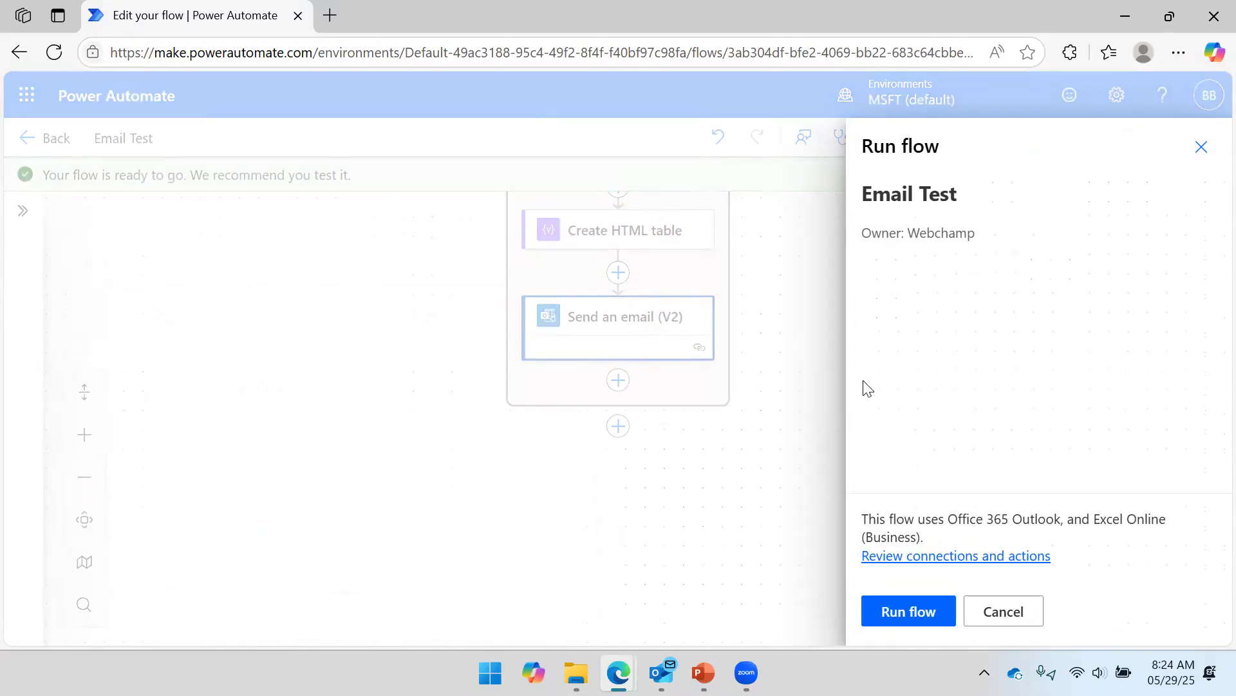
left_click(895, 617)
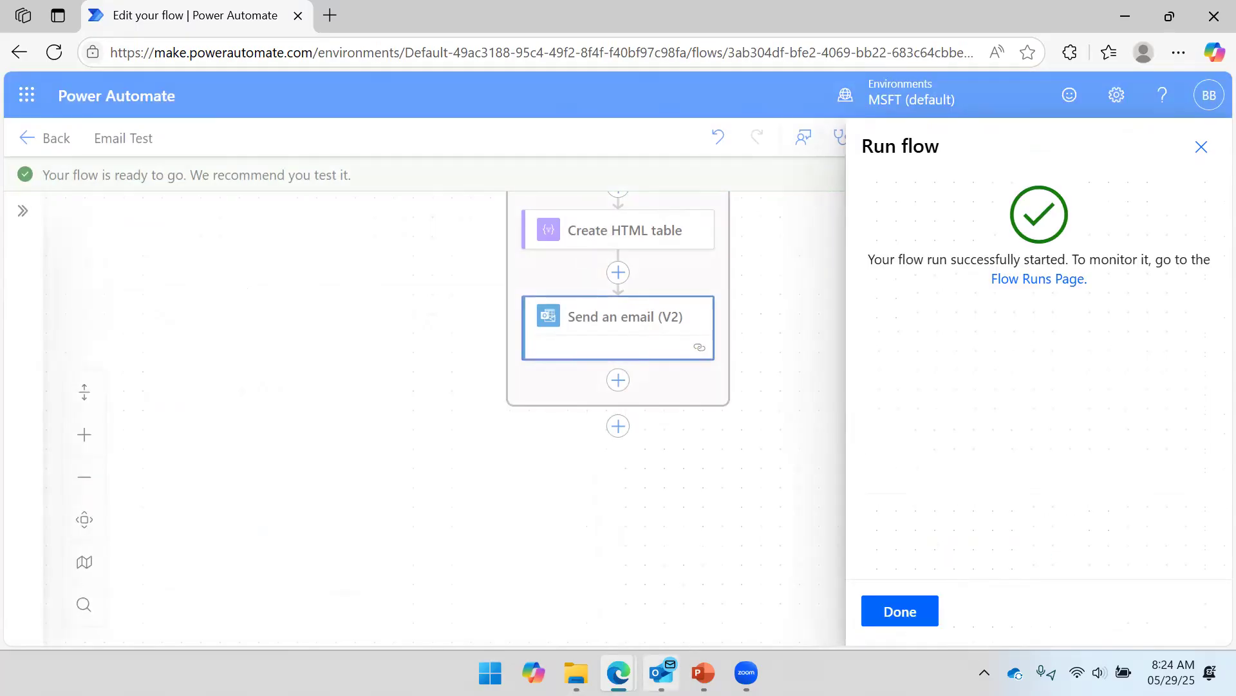
Switch to Outlook and check the table formatting in the three newest sent employee-details emails, then look at the inbox.
left_click(662, 673)
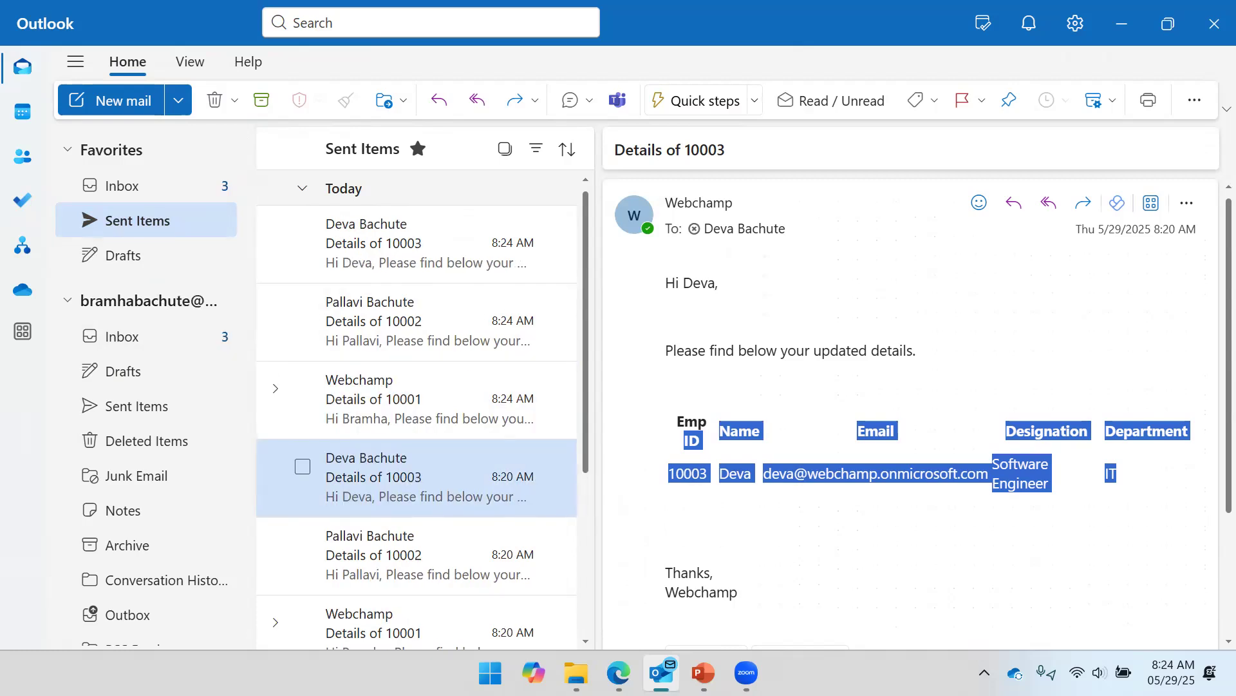
left_click(618, 673)
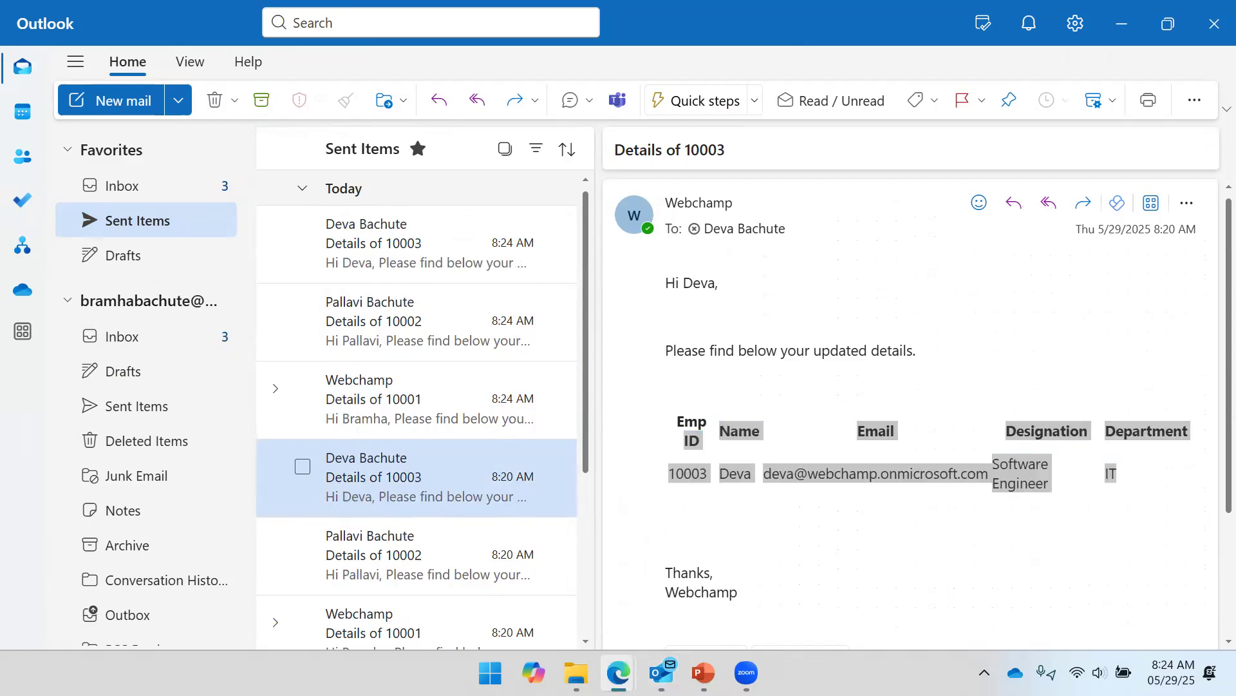
left_click(342, 410)
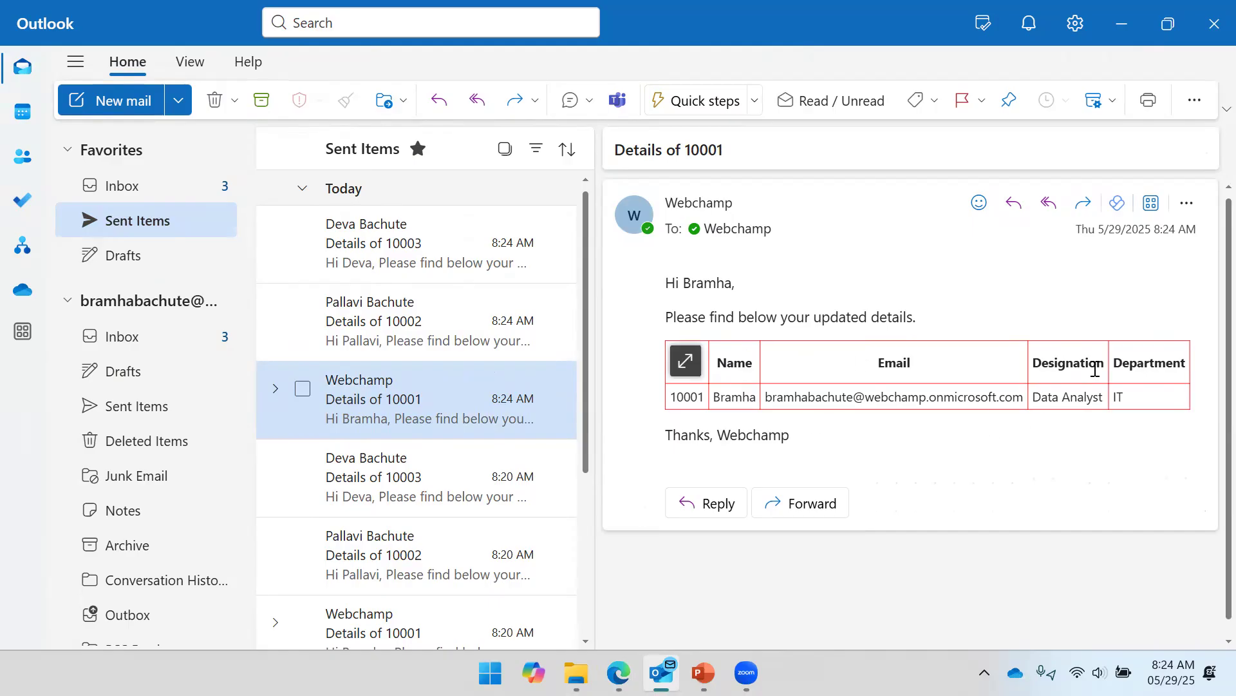
left_click(331, 316)
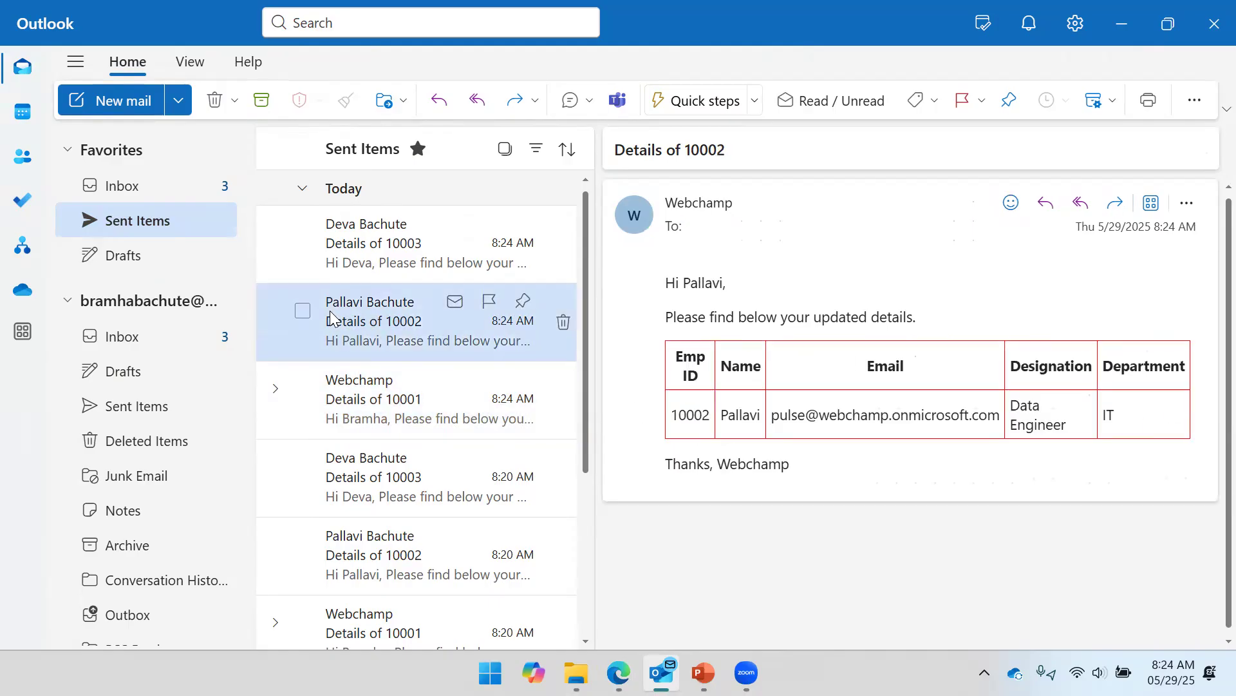
left_click(363, 255)
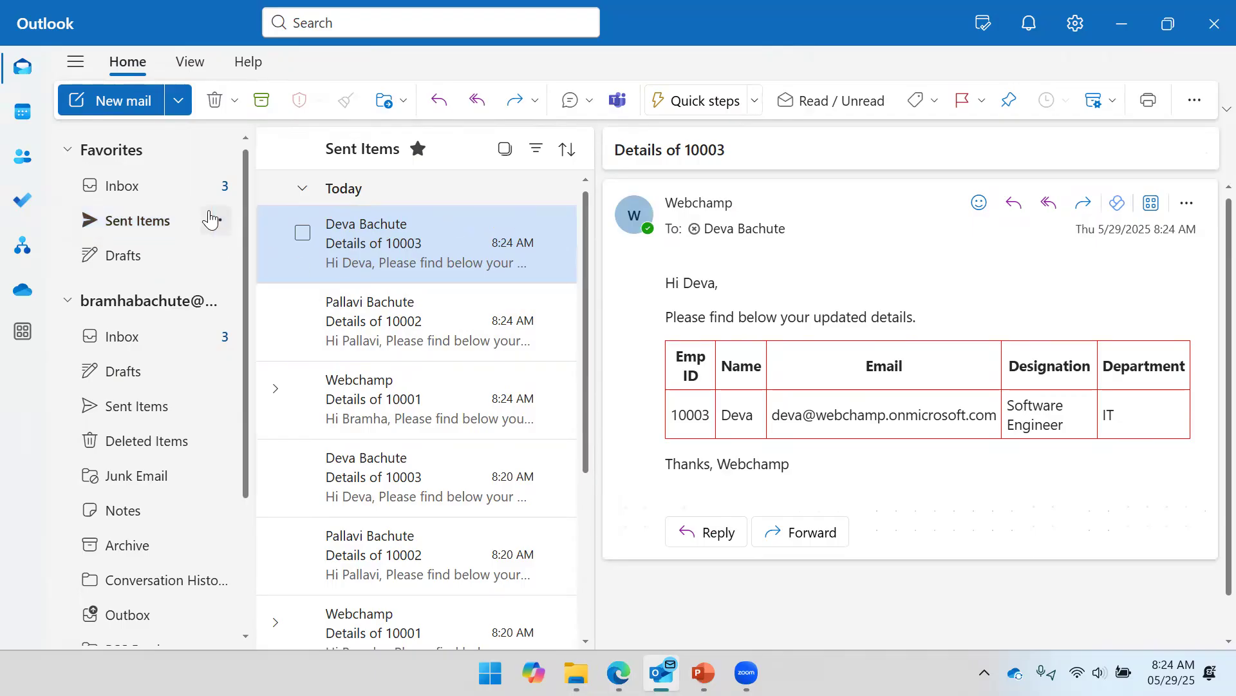
left_click(161, 190)
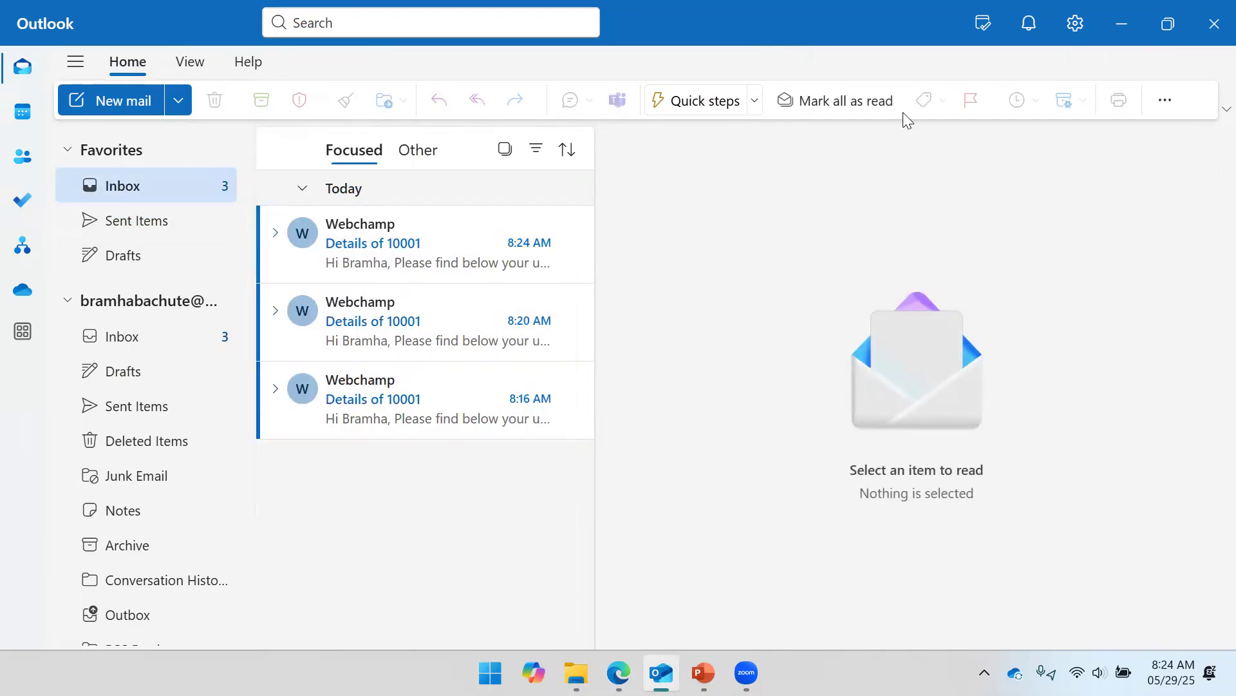
left_click(1121, 23)
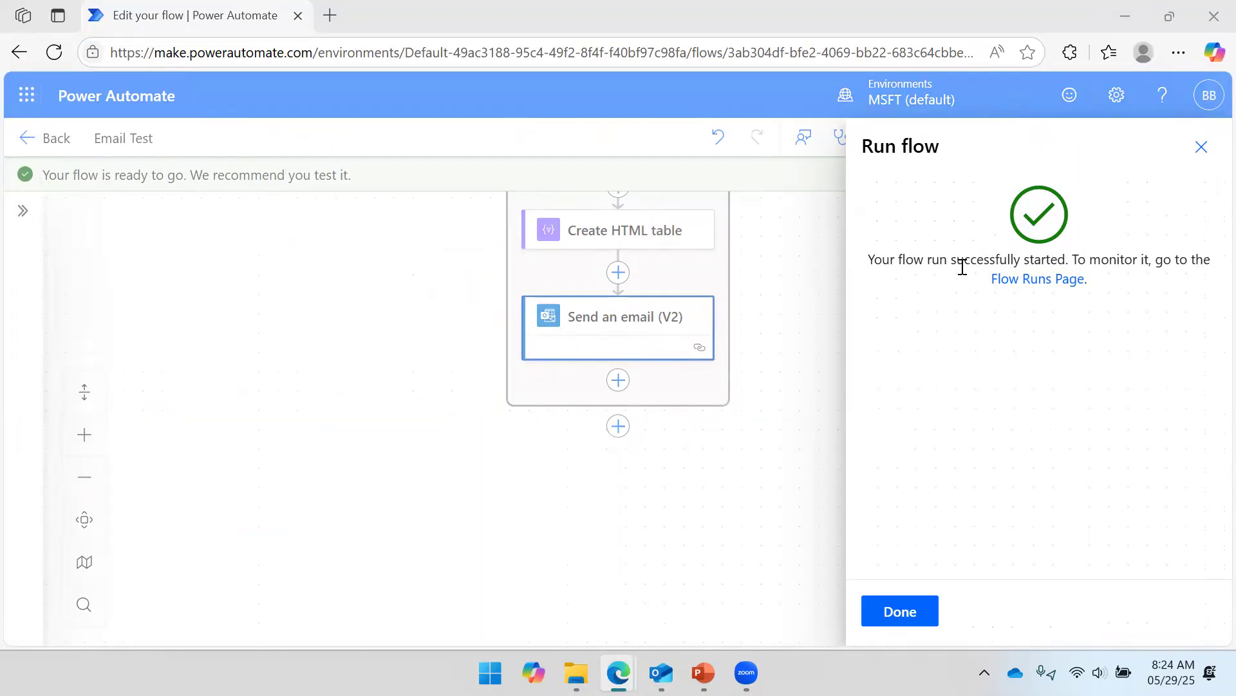
Close the run confirmation and review the run status of each action in the Email Test flow.
left_click(919, 613)
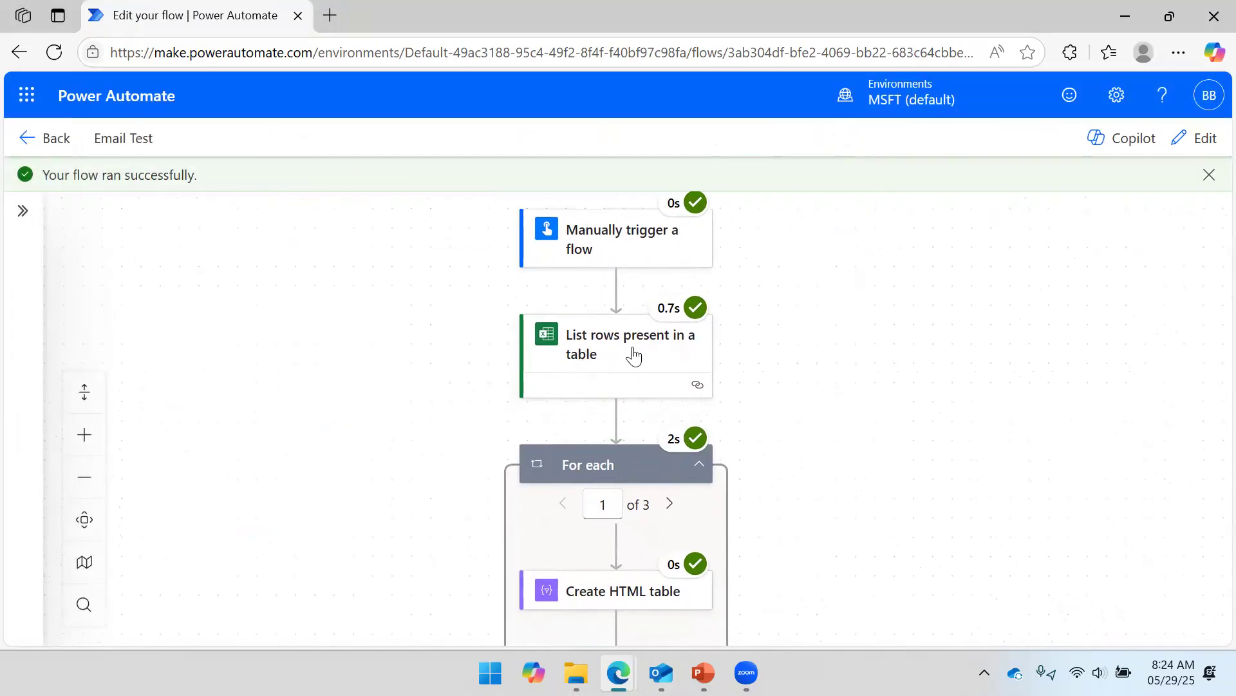
left_click_drag(834, 332, 837, 279)
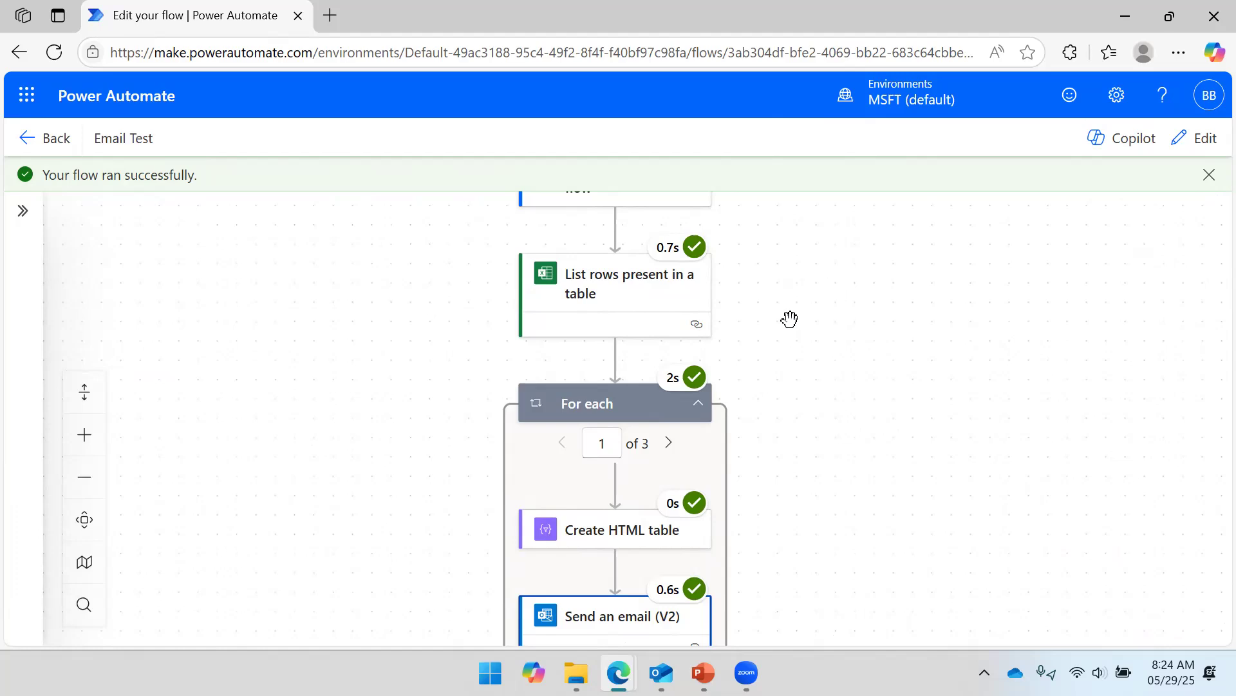
left_click_drag(789, 318, 795, 425)
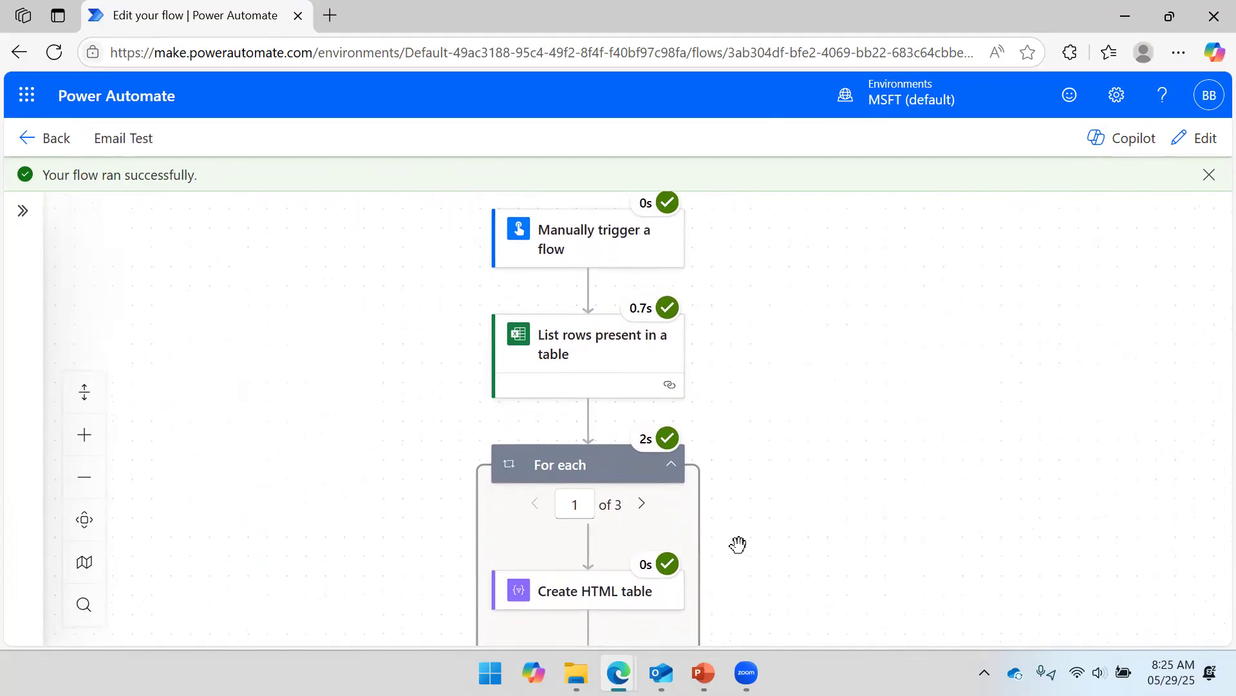
left_click(703, 673)
scroll(598, 379, "down", 2)
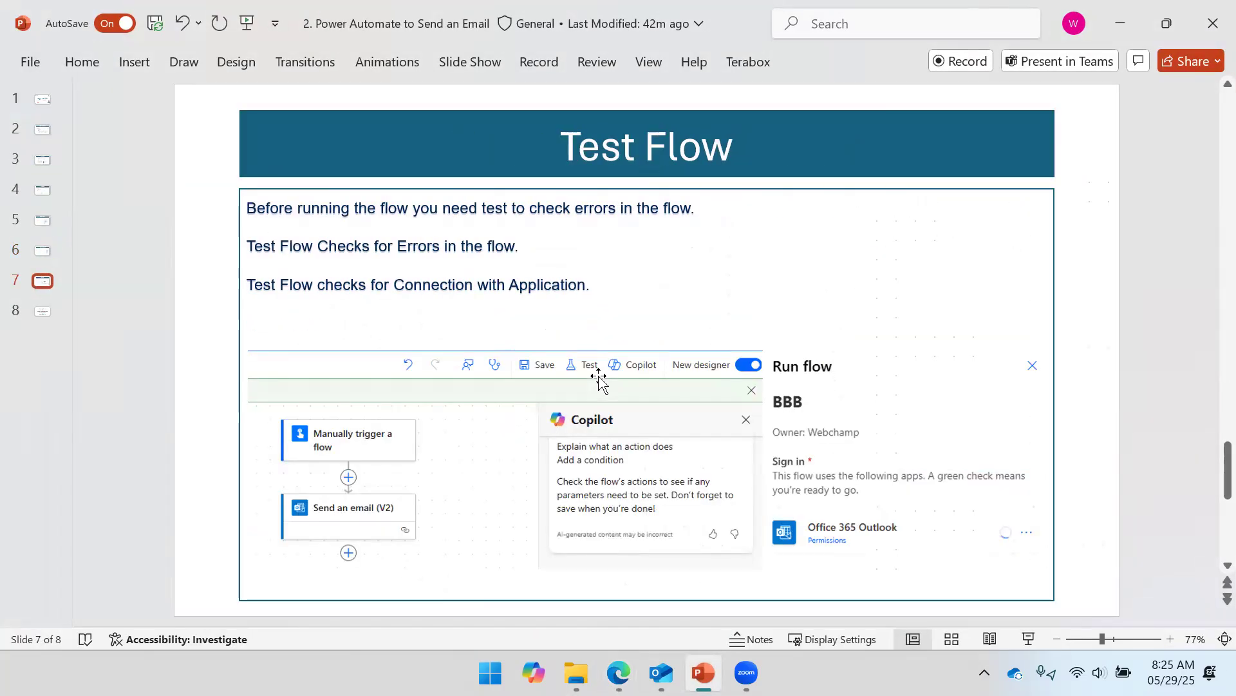
left_click(1112, 8)
Leave the Email Test run view and return to the list of cloud flows.
left_click_drag(830, 331, 806, 272)
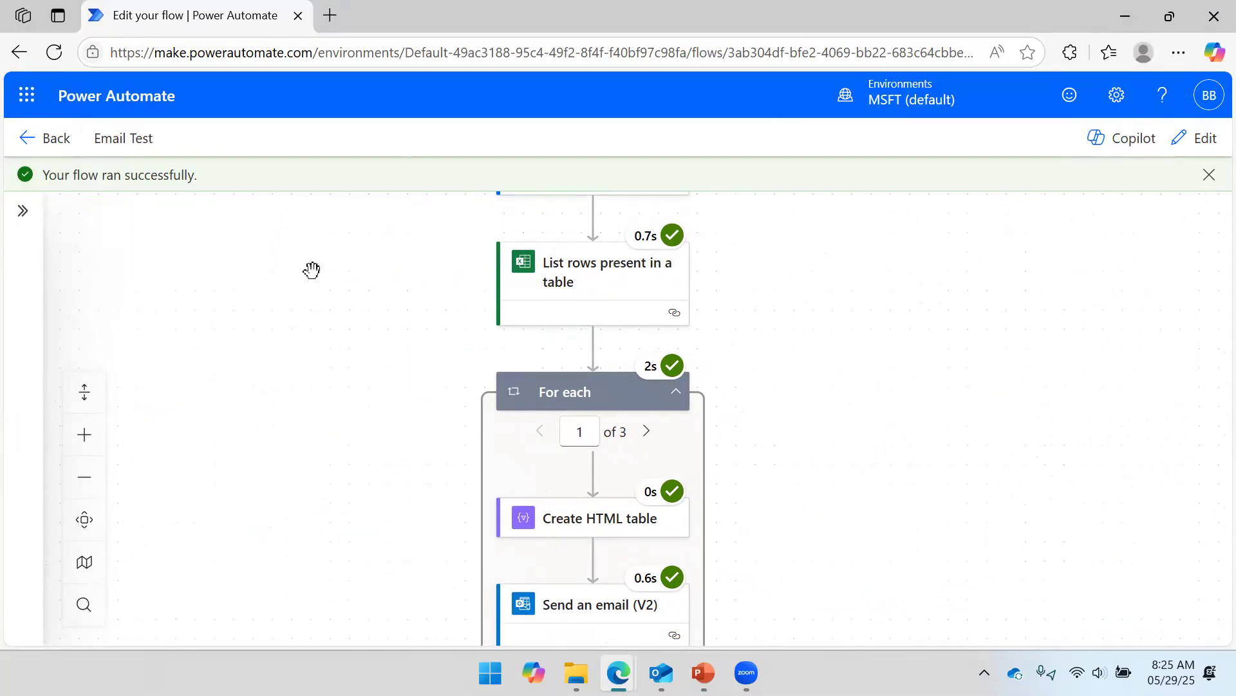
scroll(644, 345, "down", 1)
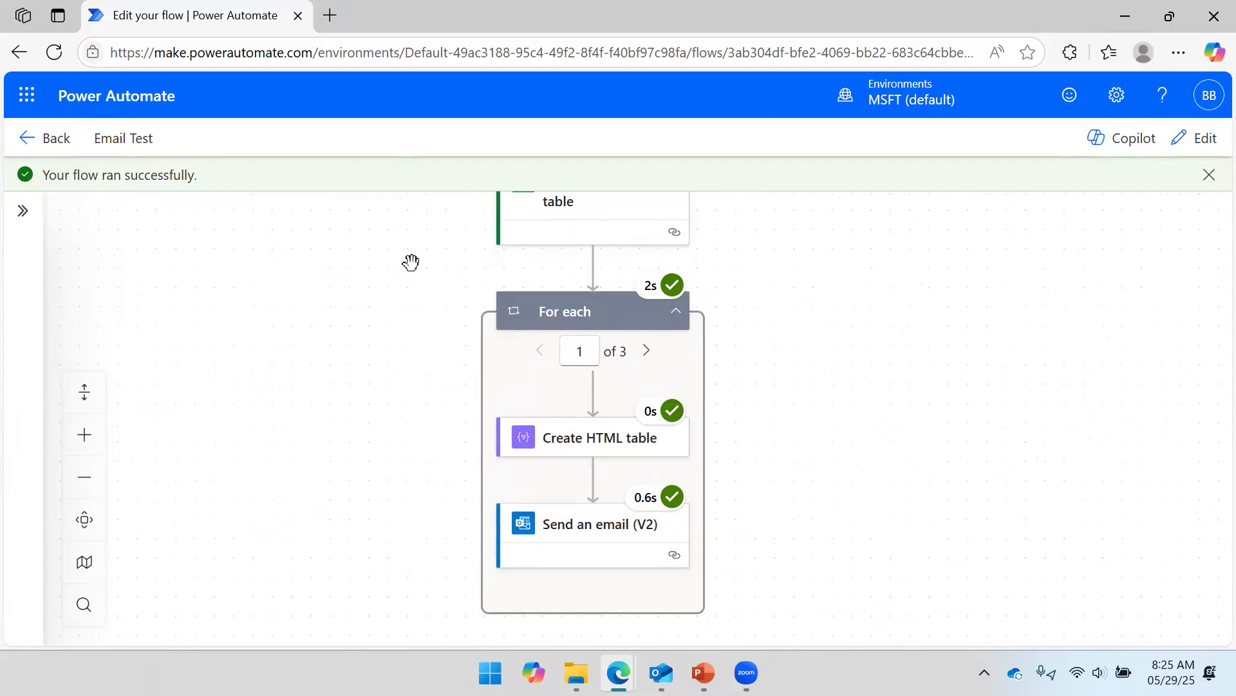
left_click(56, 145)
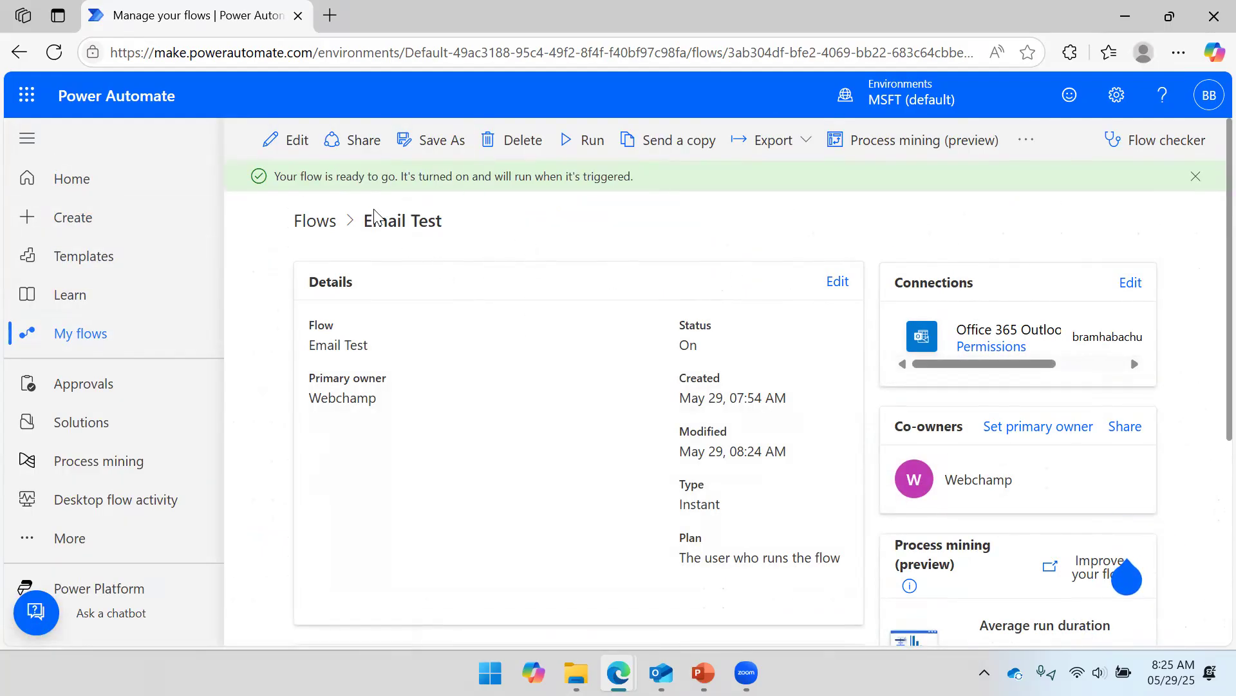
left_click(99, 332)
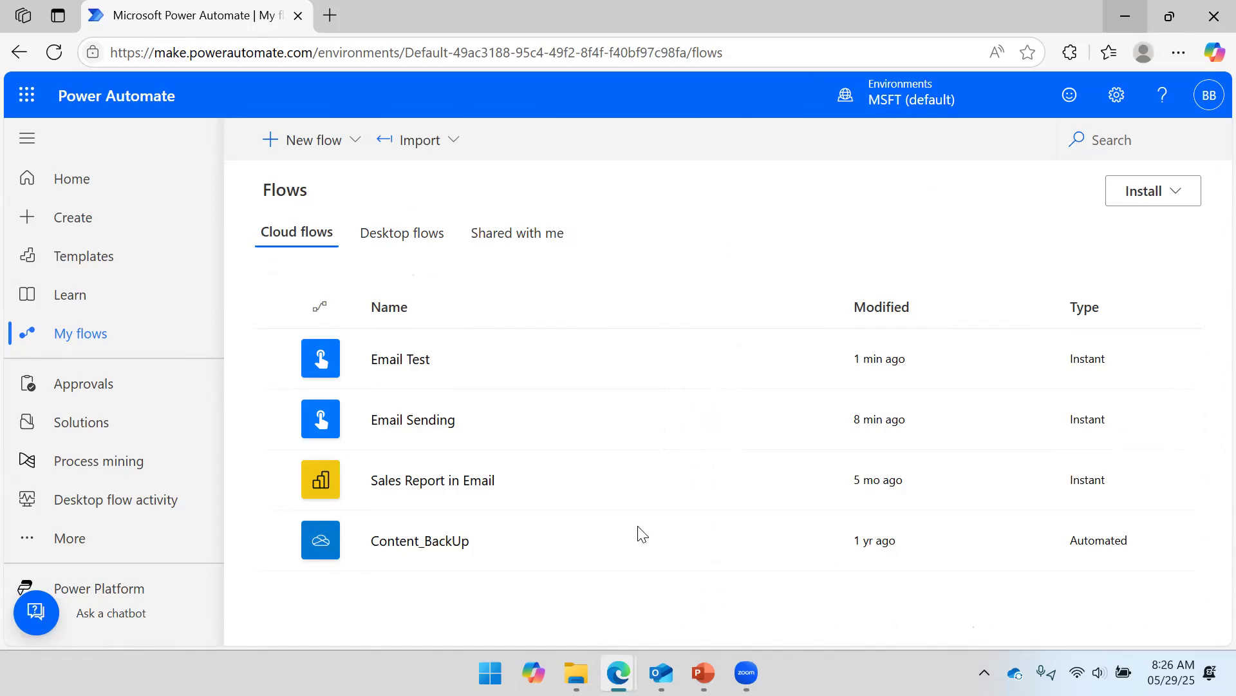
Switch to the PowerPoint presentation and go to its closing Thanks for Watching slide.
left_click(703, 672)
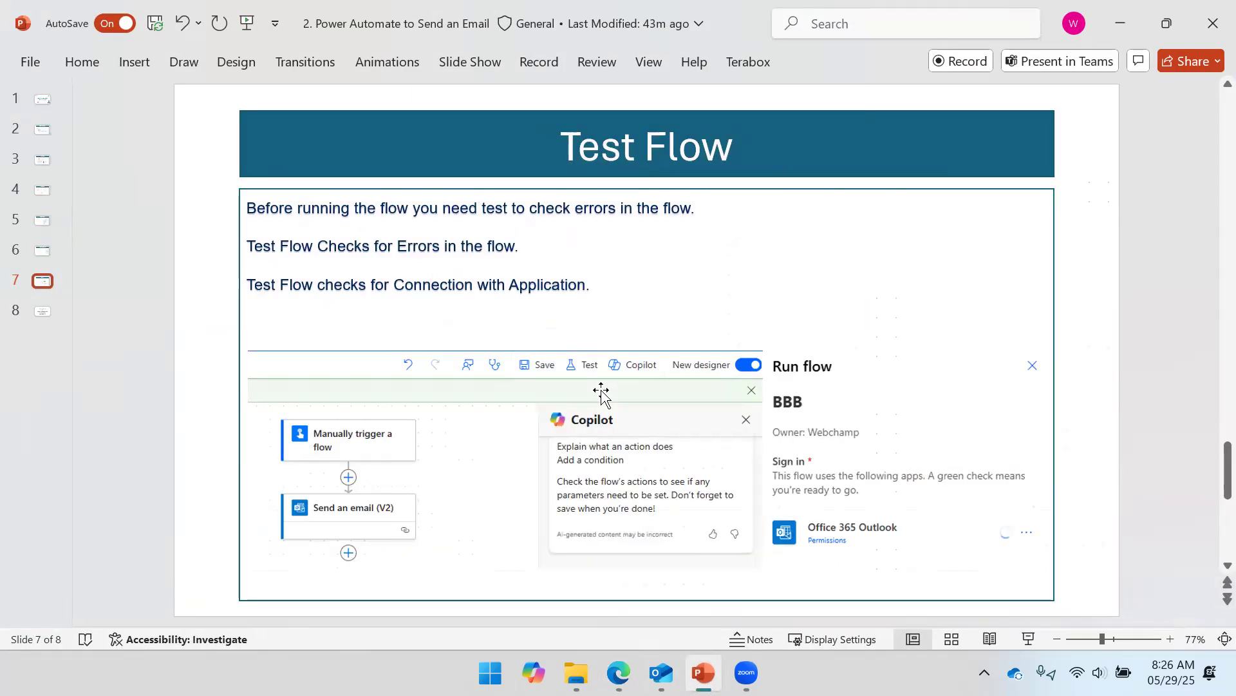
scroll(600, 393, "down", 3)
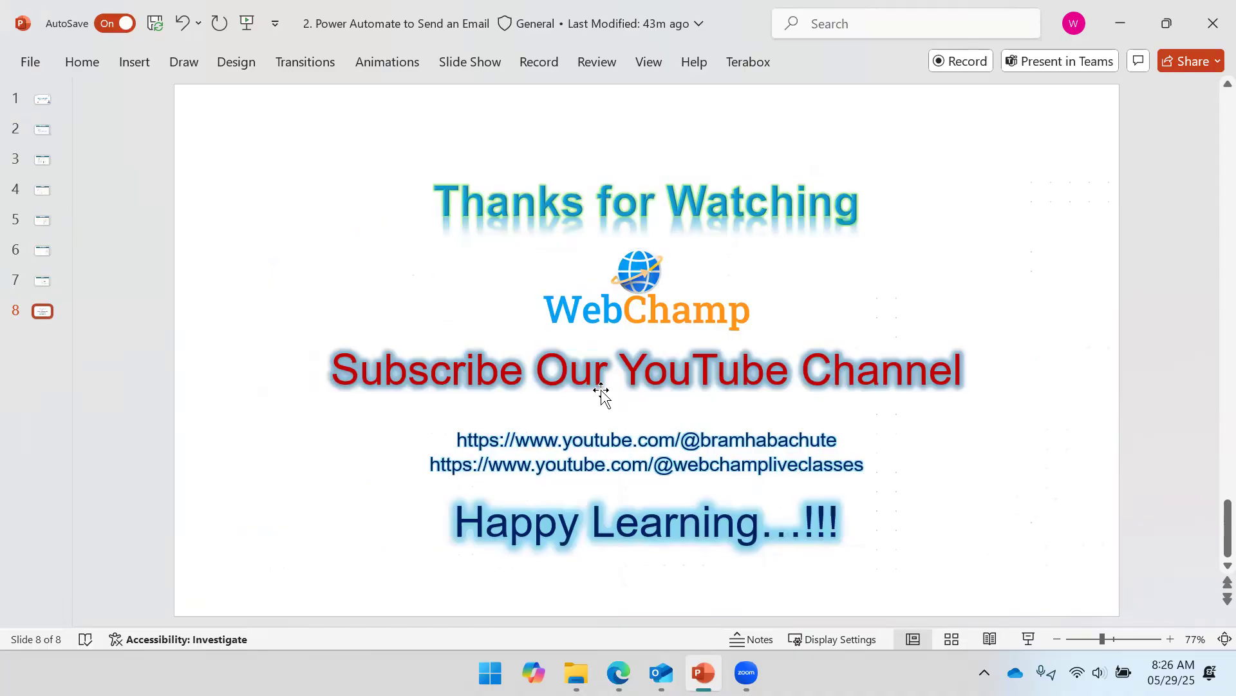